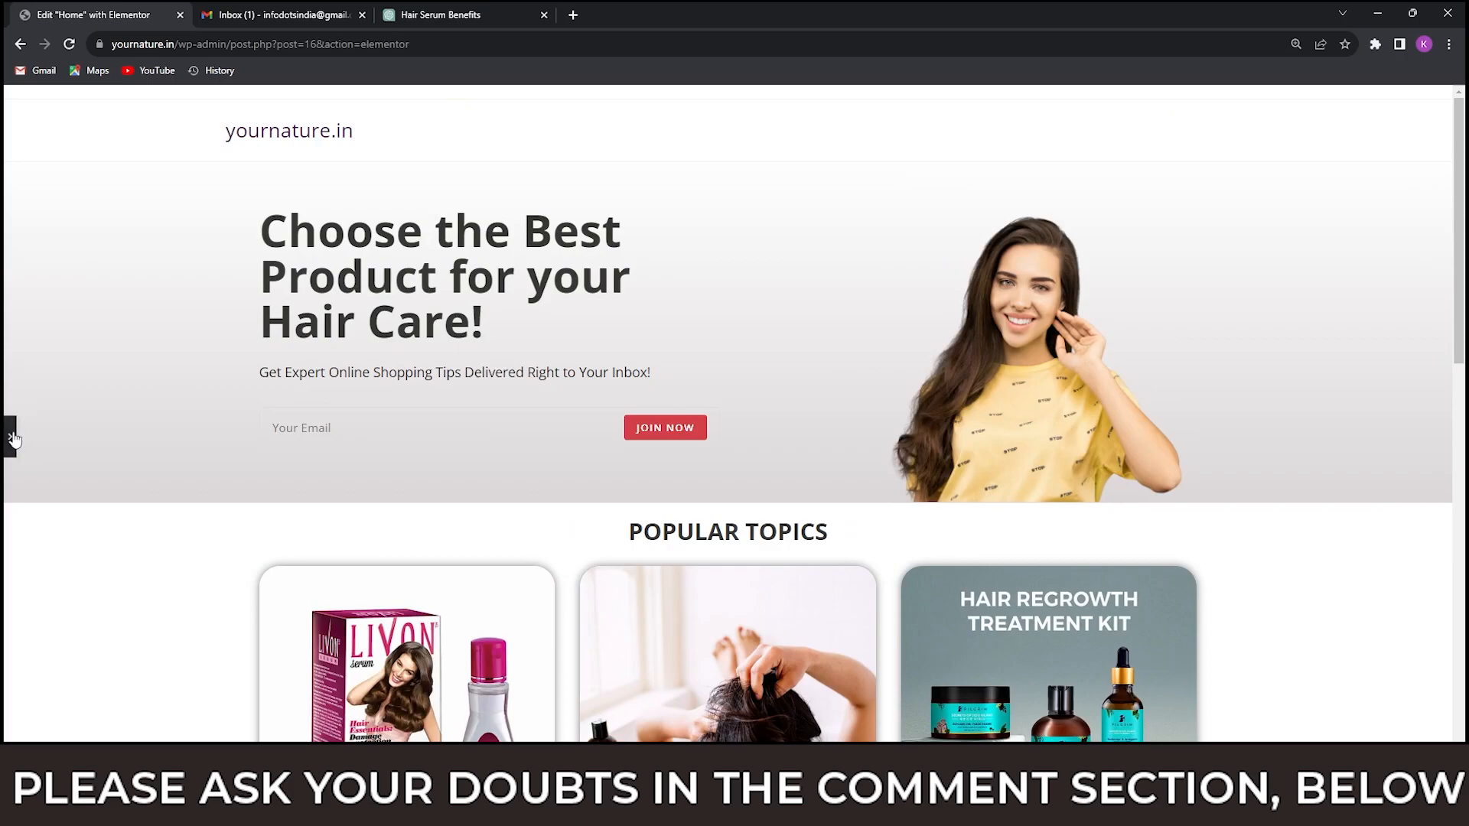
Show the Elementor editing panel and look over the home page's banner and its Popular Topics post cards.
left_click(11, 437)
scroll(432, 436, "down", 5)
scroll(432, 436, "down", 1)
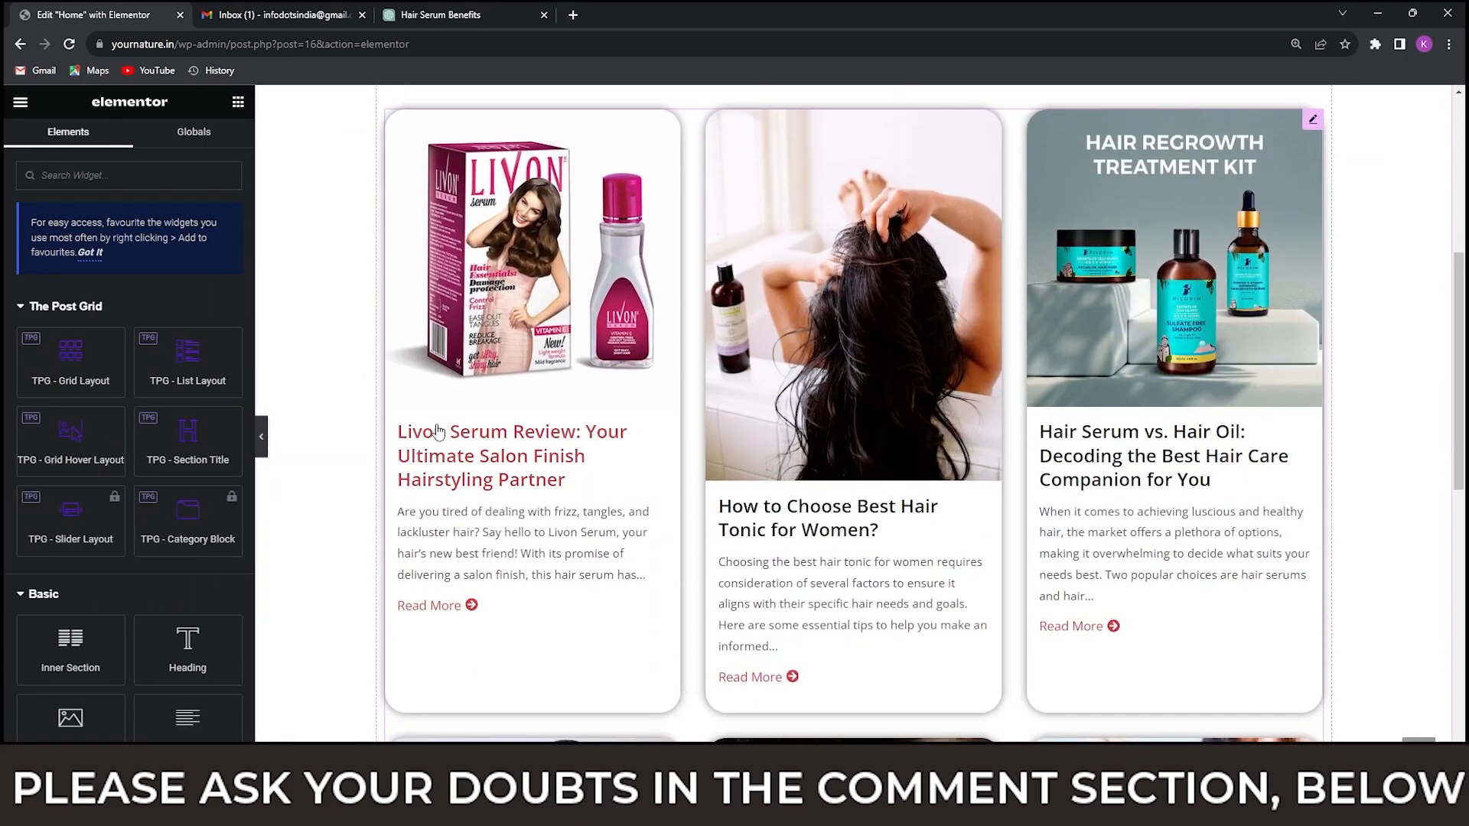
scroll(439, 430, "down", 6)
scroll(444, 428, "up", 9)
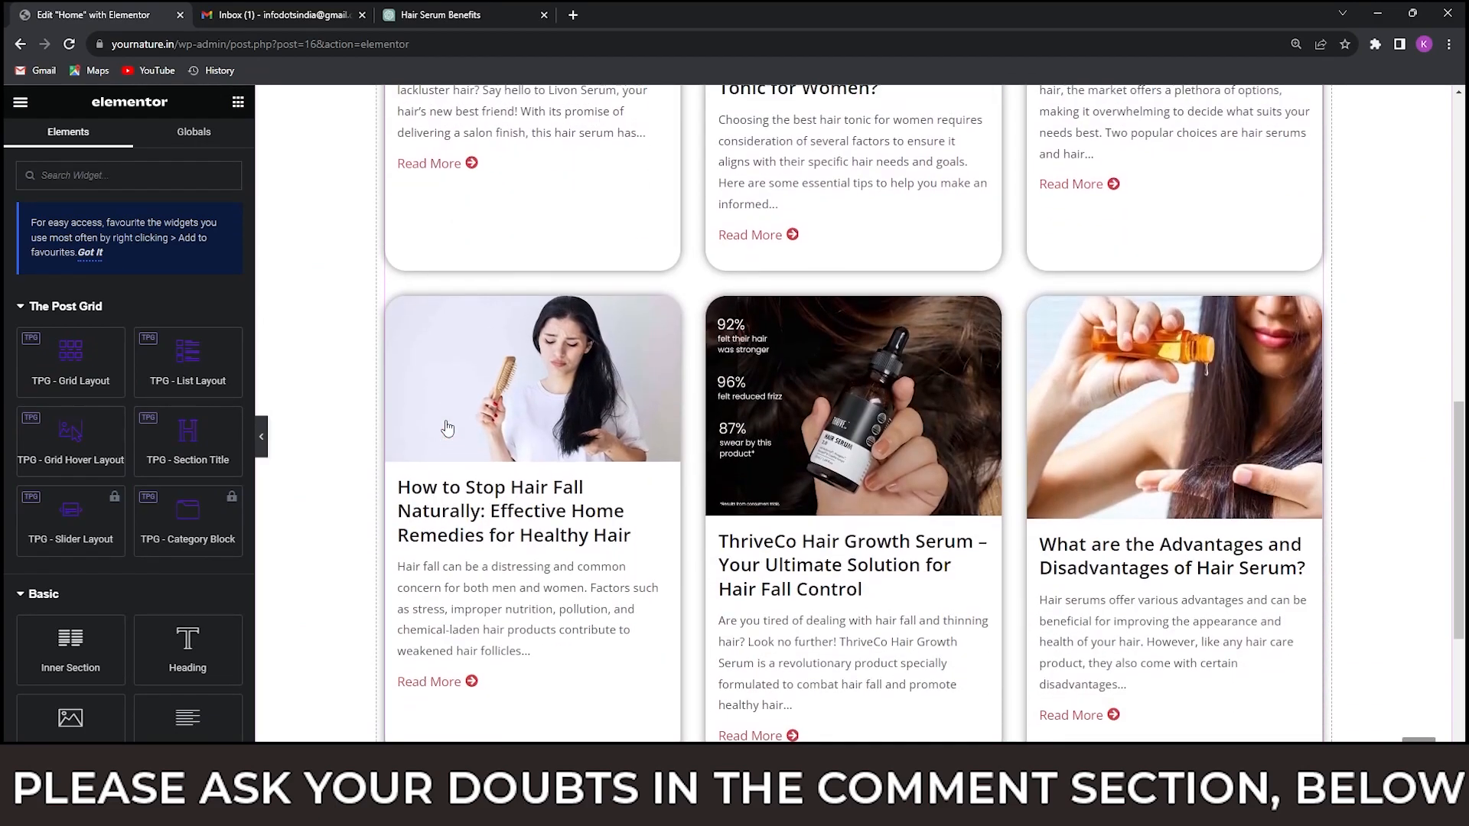
scroll(448, 426, "up", 3)
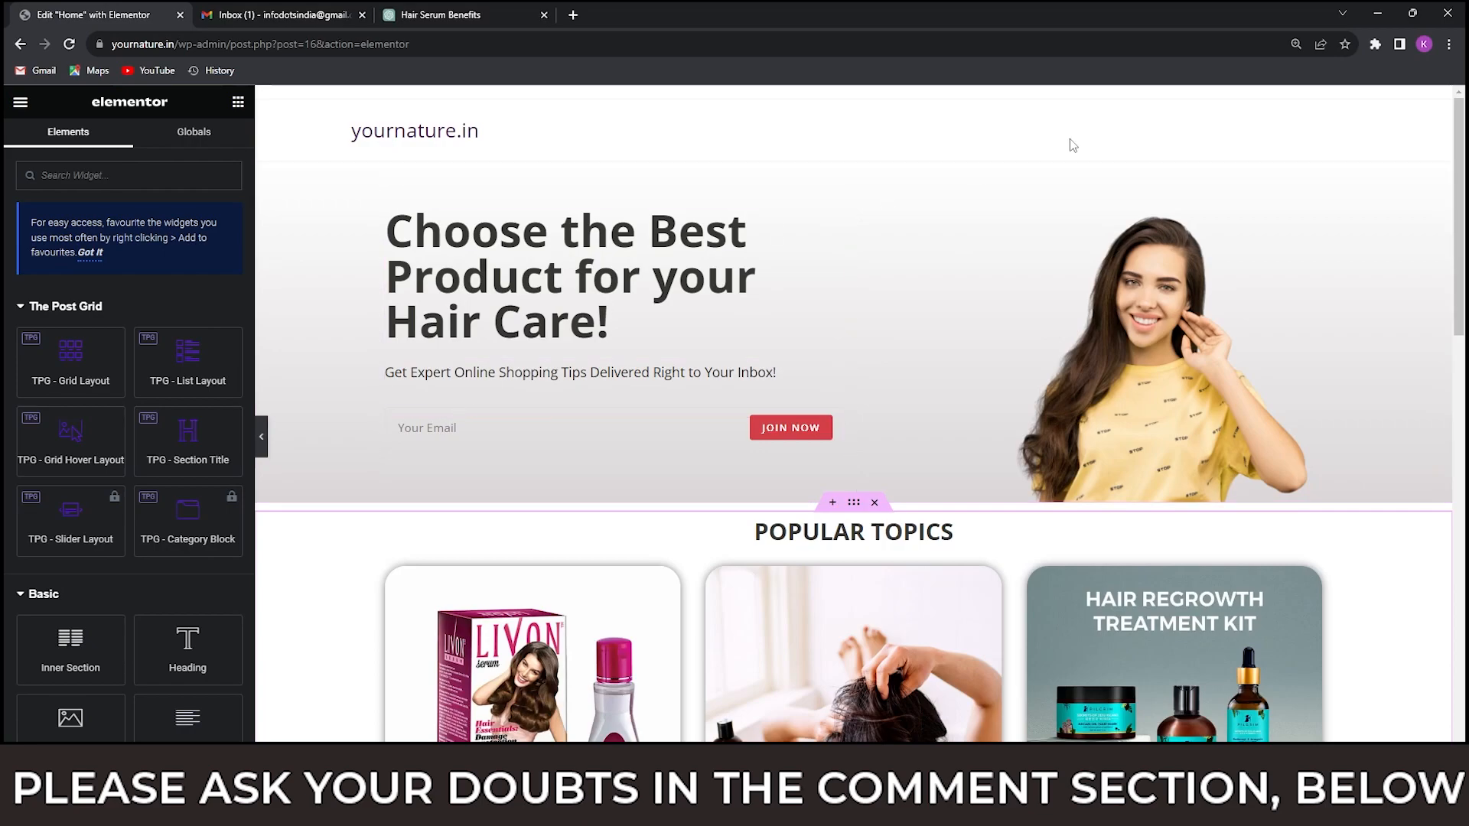
scroll(447, 421, "down", 7)
scroll(380, 254, "up", 6)
scroll(380, 255, "up", 1)
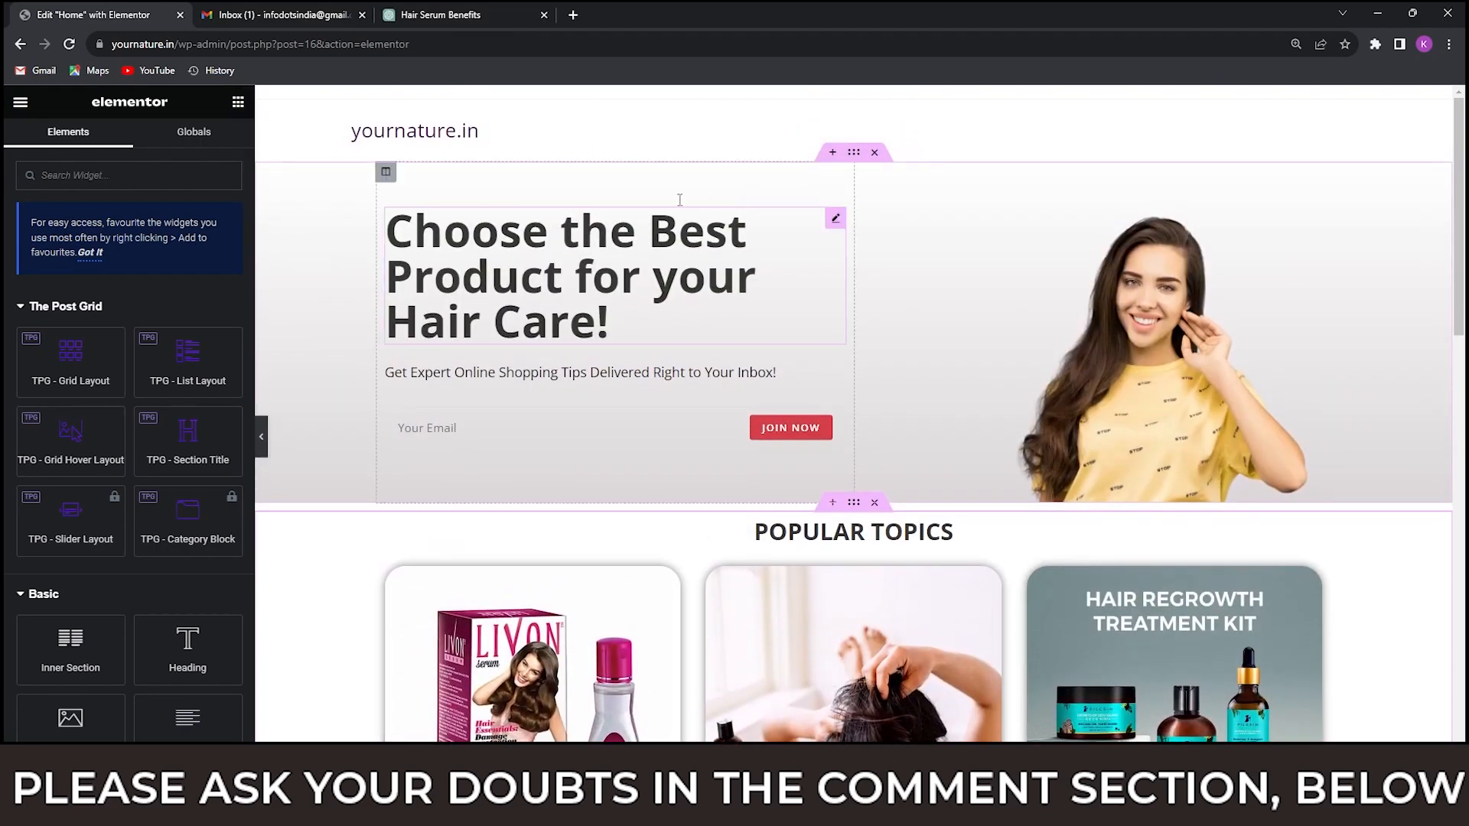
Open the live site yournature.in in a new browser tab and look over its home page.
left_click(573, 15)
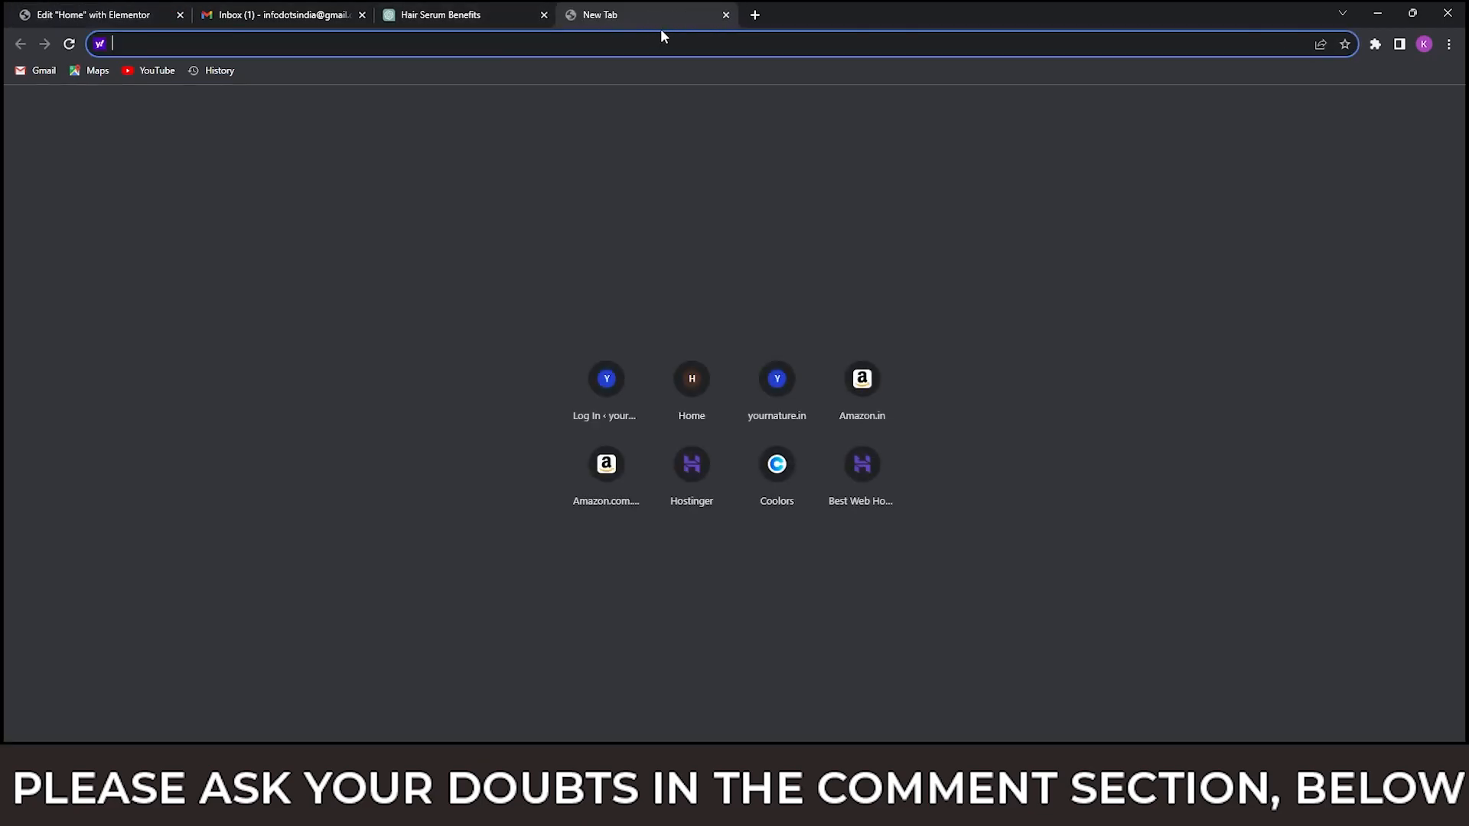
type("you")
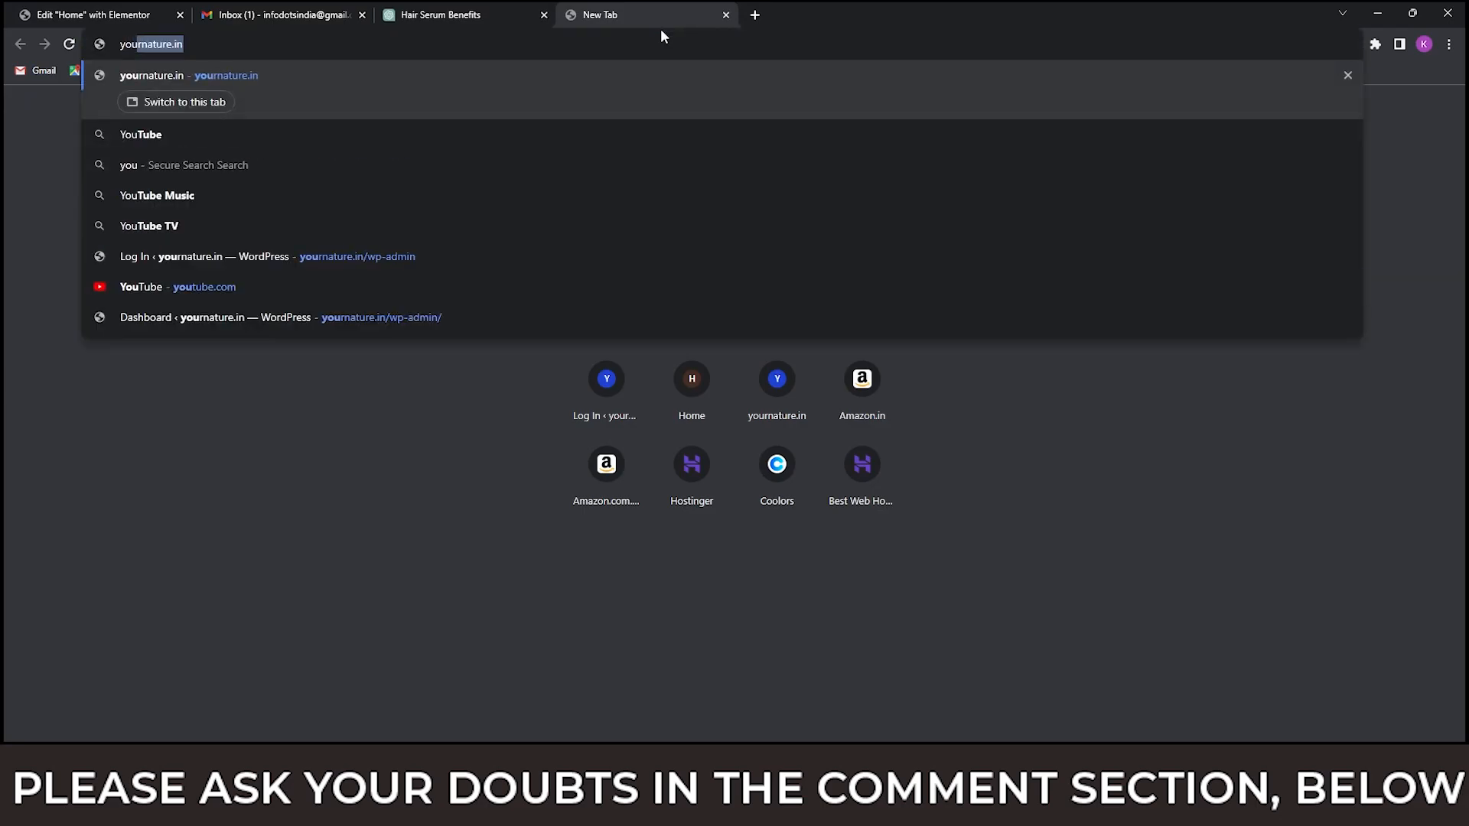
key("Return")
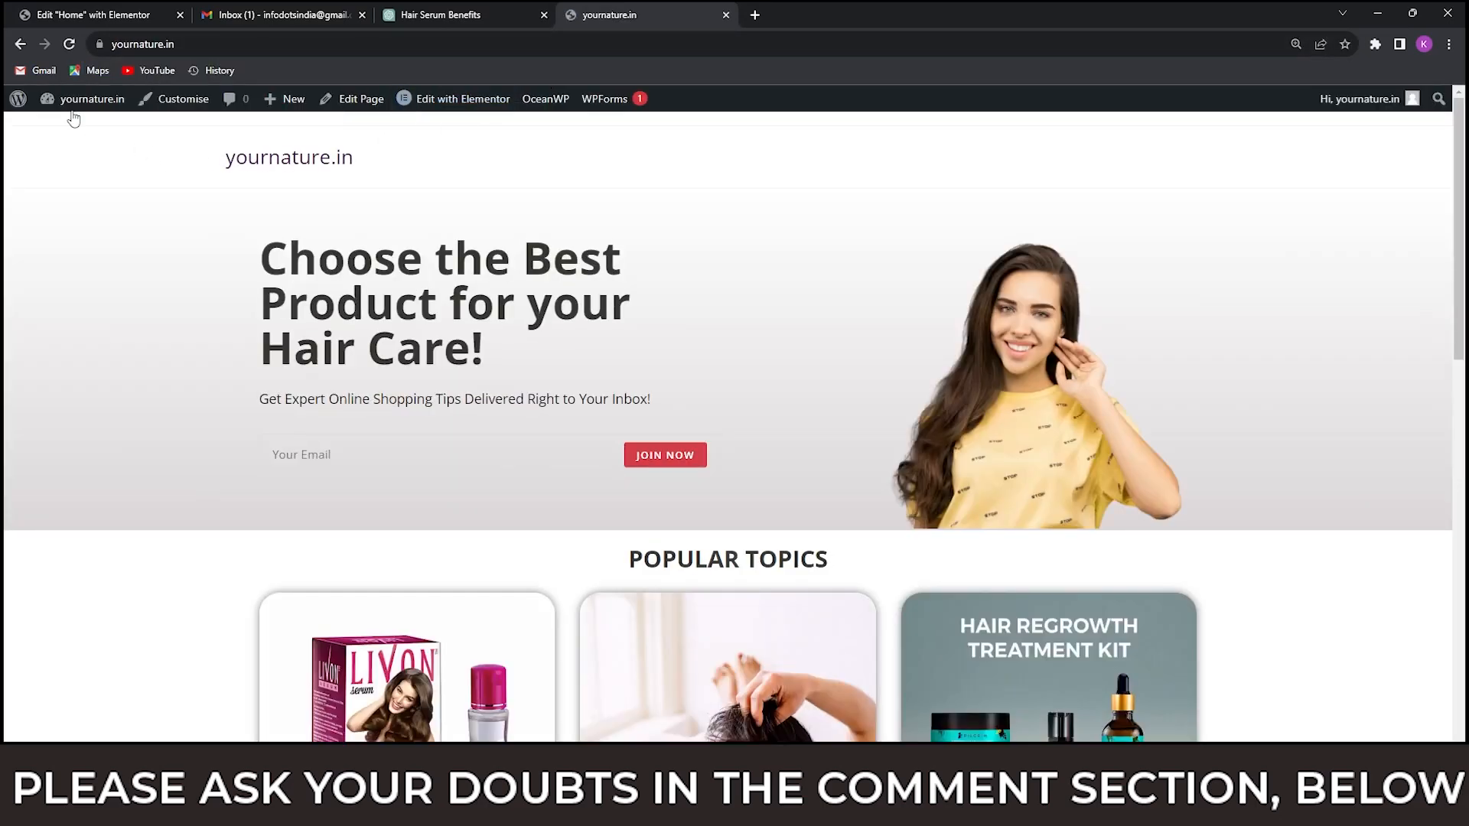
mouse_move(77, 109)
scroll(612, 394, "down", 2)
scroll(612, 394, "up", 2)
Log out of WordPress and go back to the public yournature.in home page.
mouse_move(1377, 98)
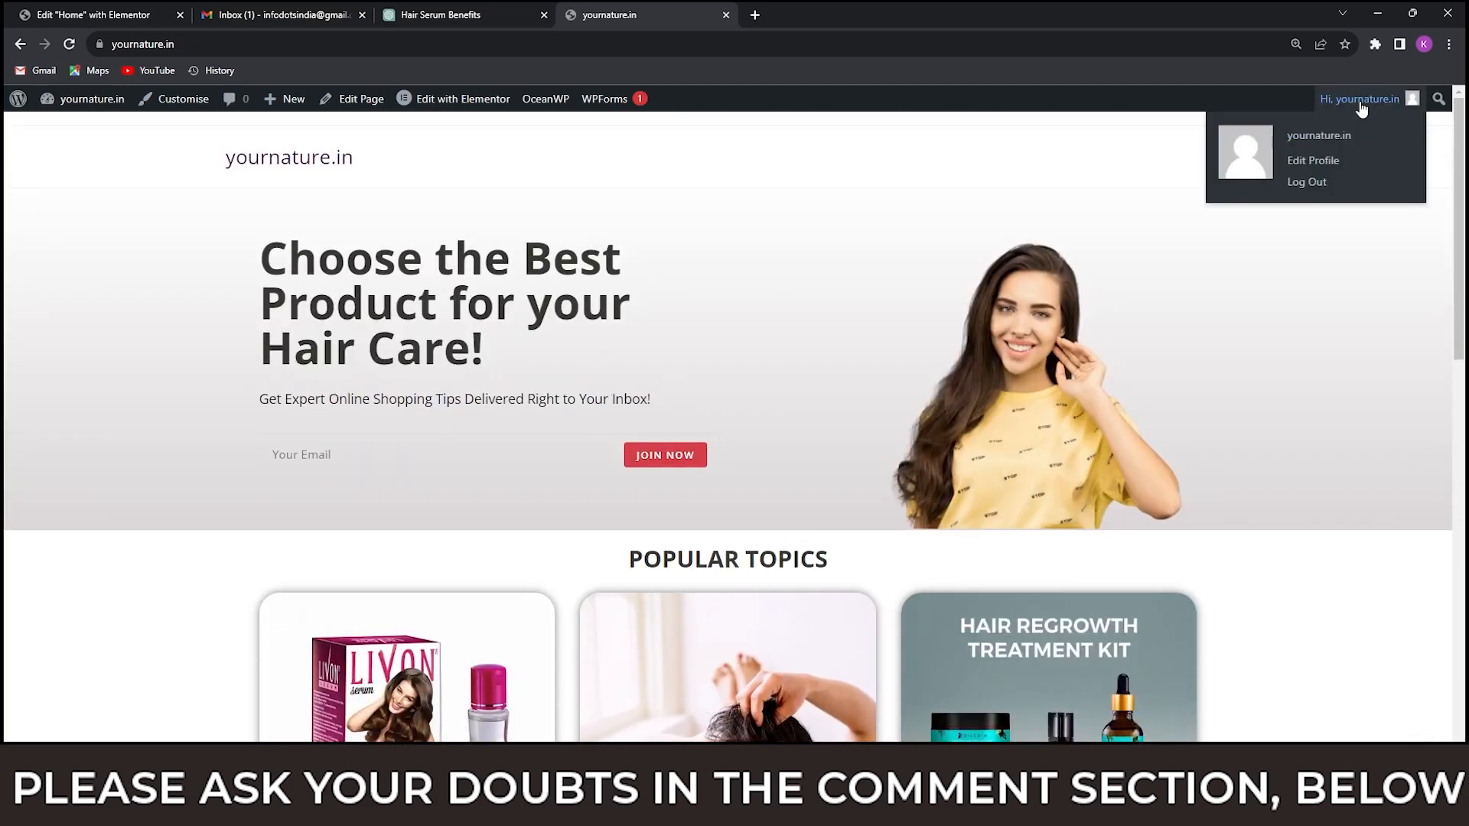
left_click(1306, 183)
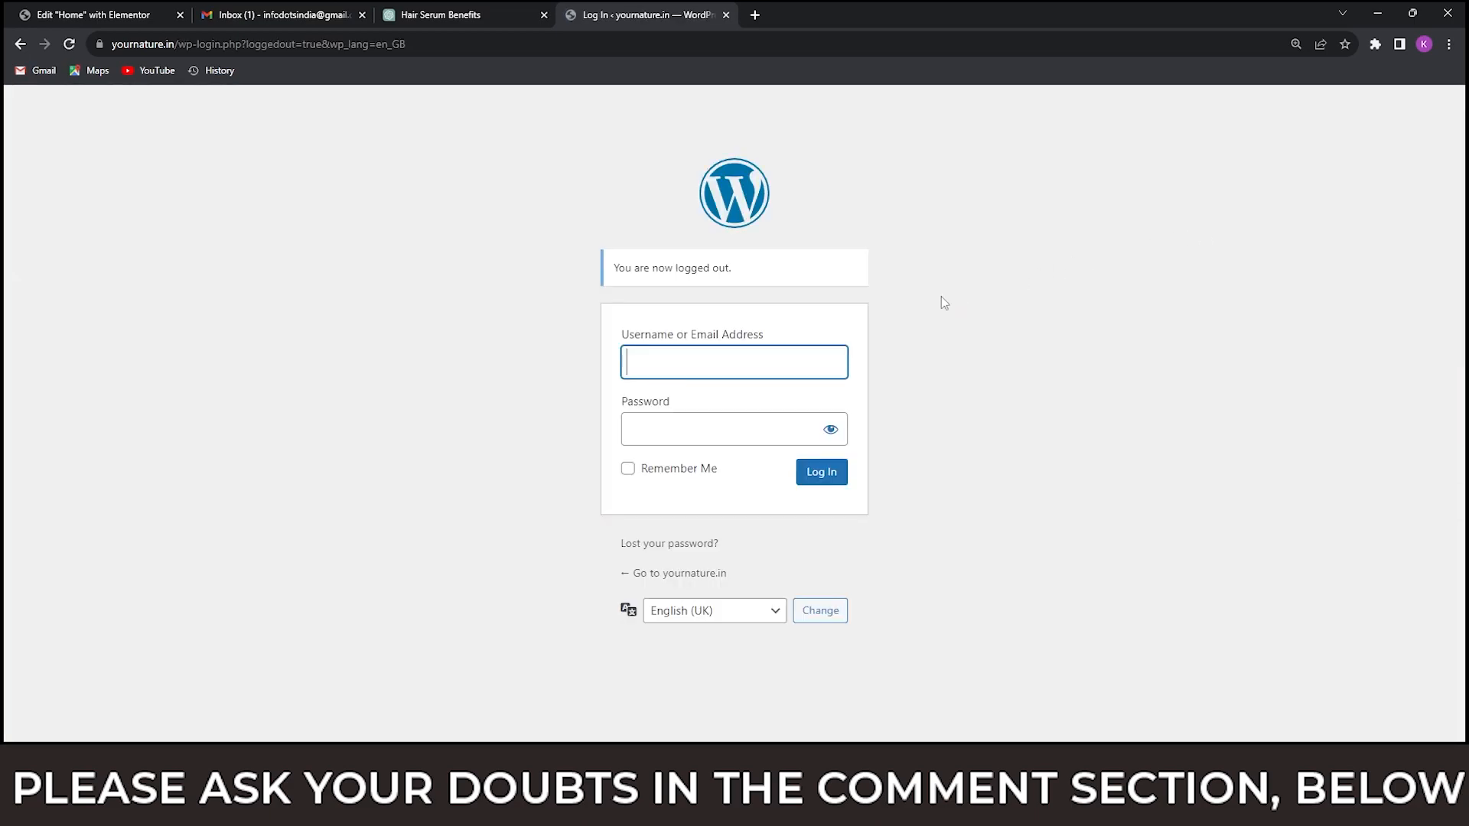
left_click(672, 575)
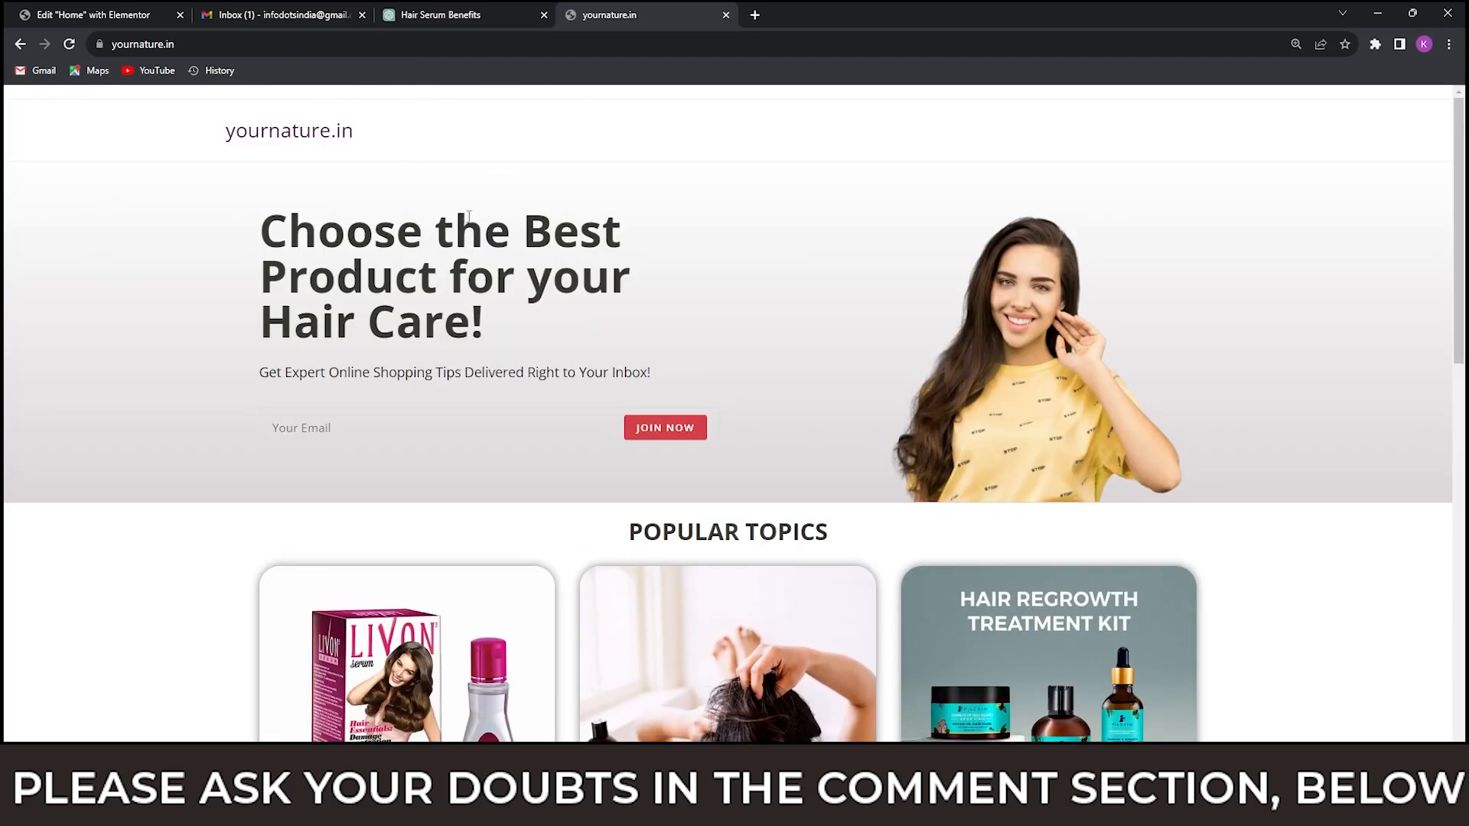
scroll(469, 216, "down", 5)
scroll(835, 126, "up", 5)
Go to yournature.in/wp-admin and log in to the WordPress dashboard.
left_click(380, 44)
left_click(395, 44)
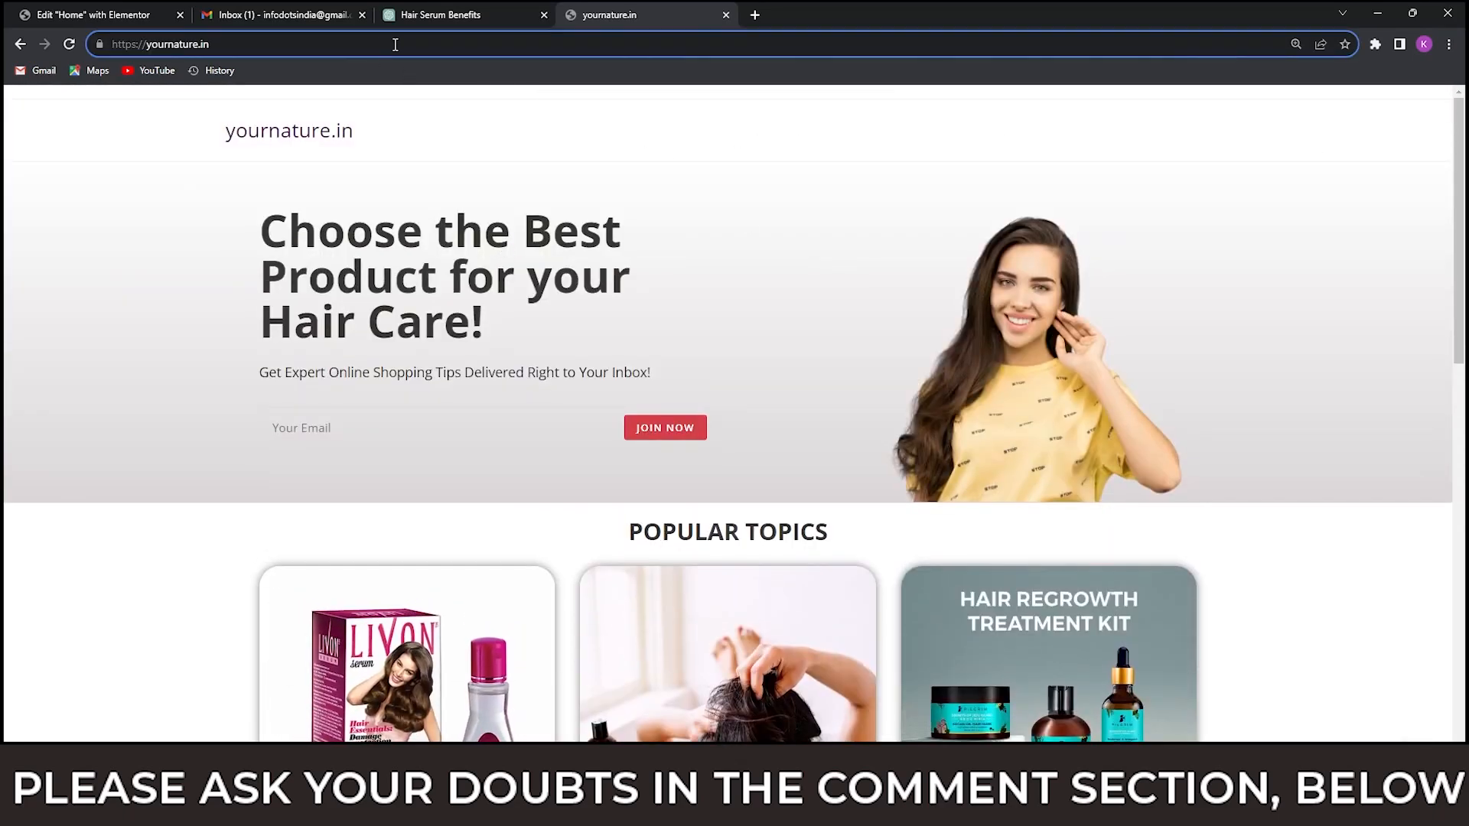
type("/wp-admin")
key("Return")
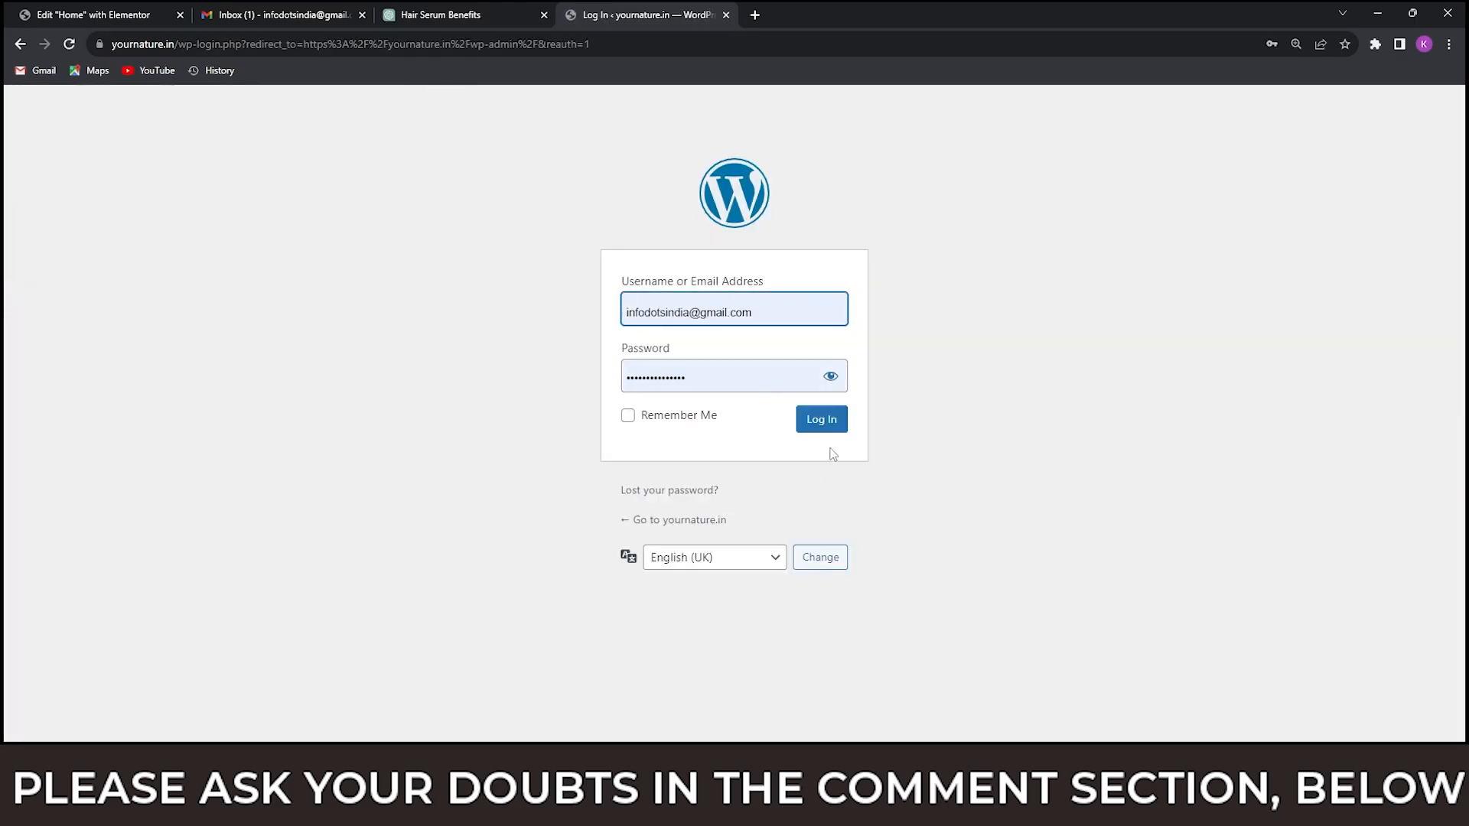
left_click(832, 427)
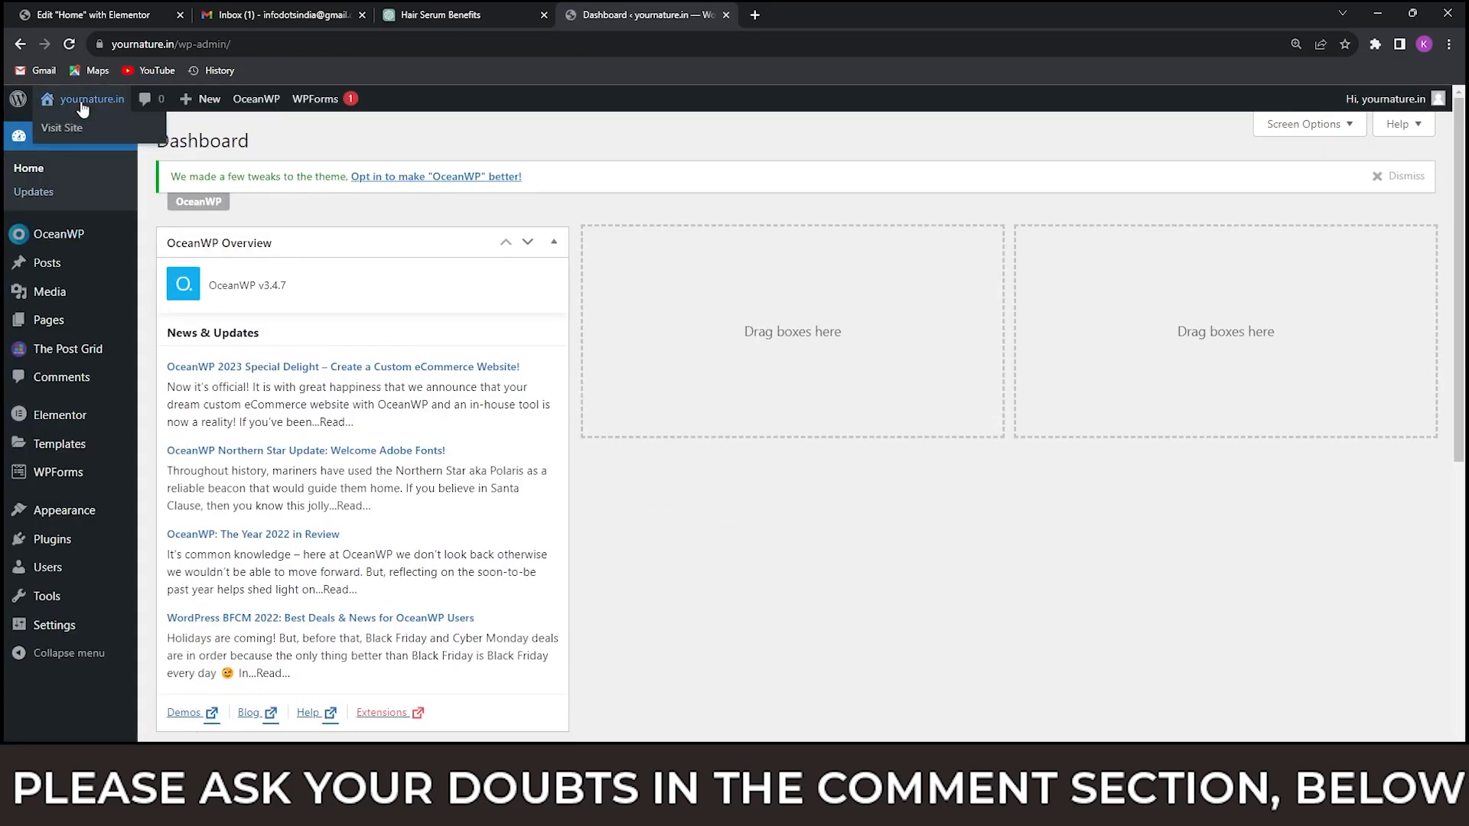
View the live site from the dashboard and return to the dashboard.
left_click(66, 130)
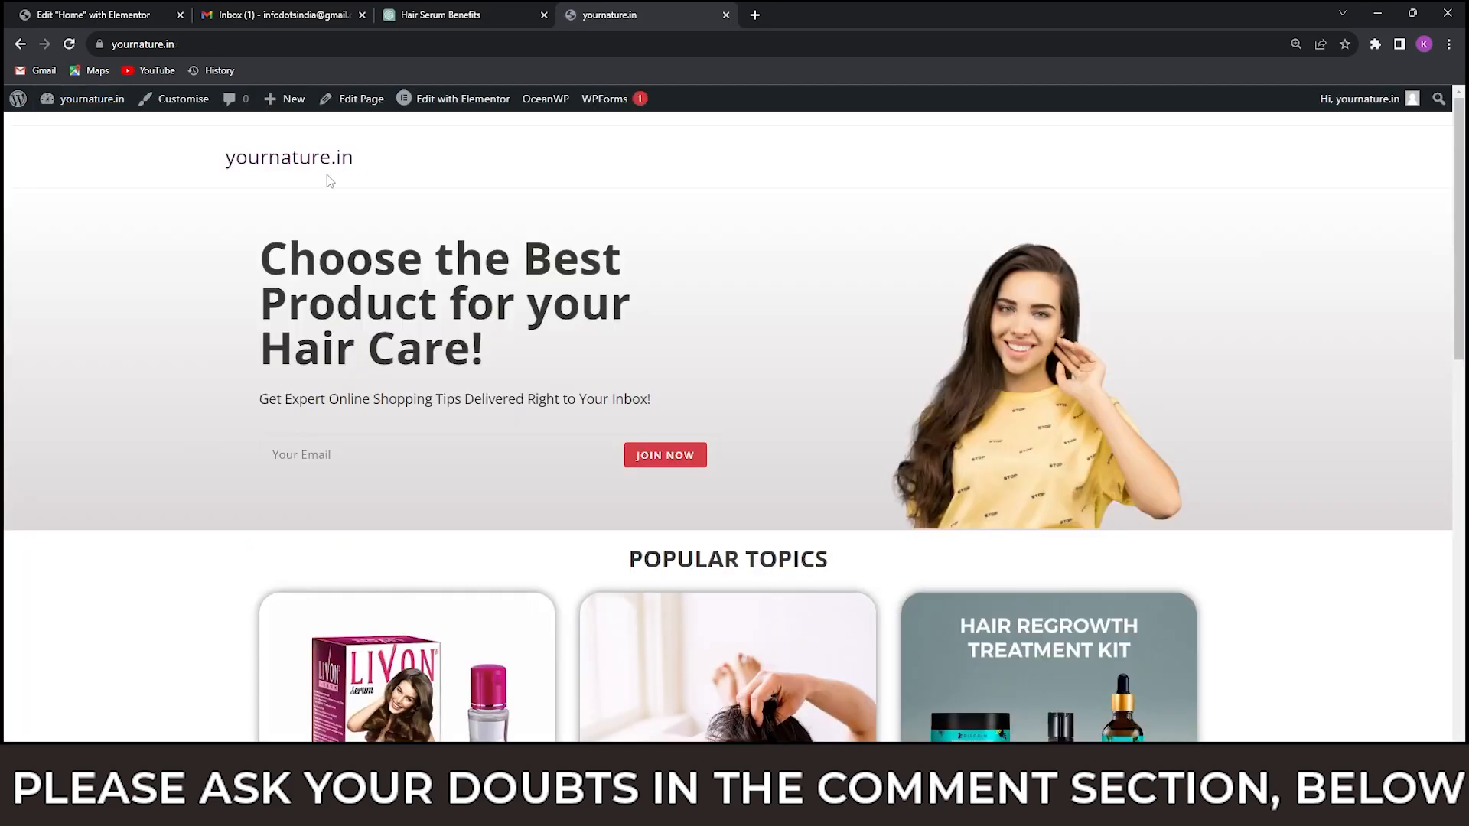
mouse_move(80, 106)
left_click(65, 122)
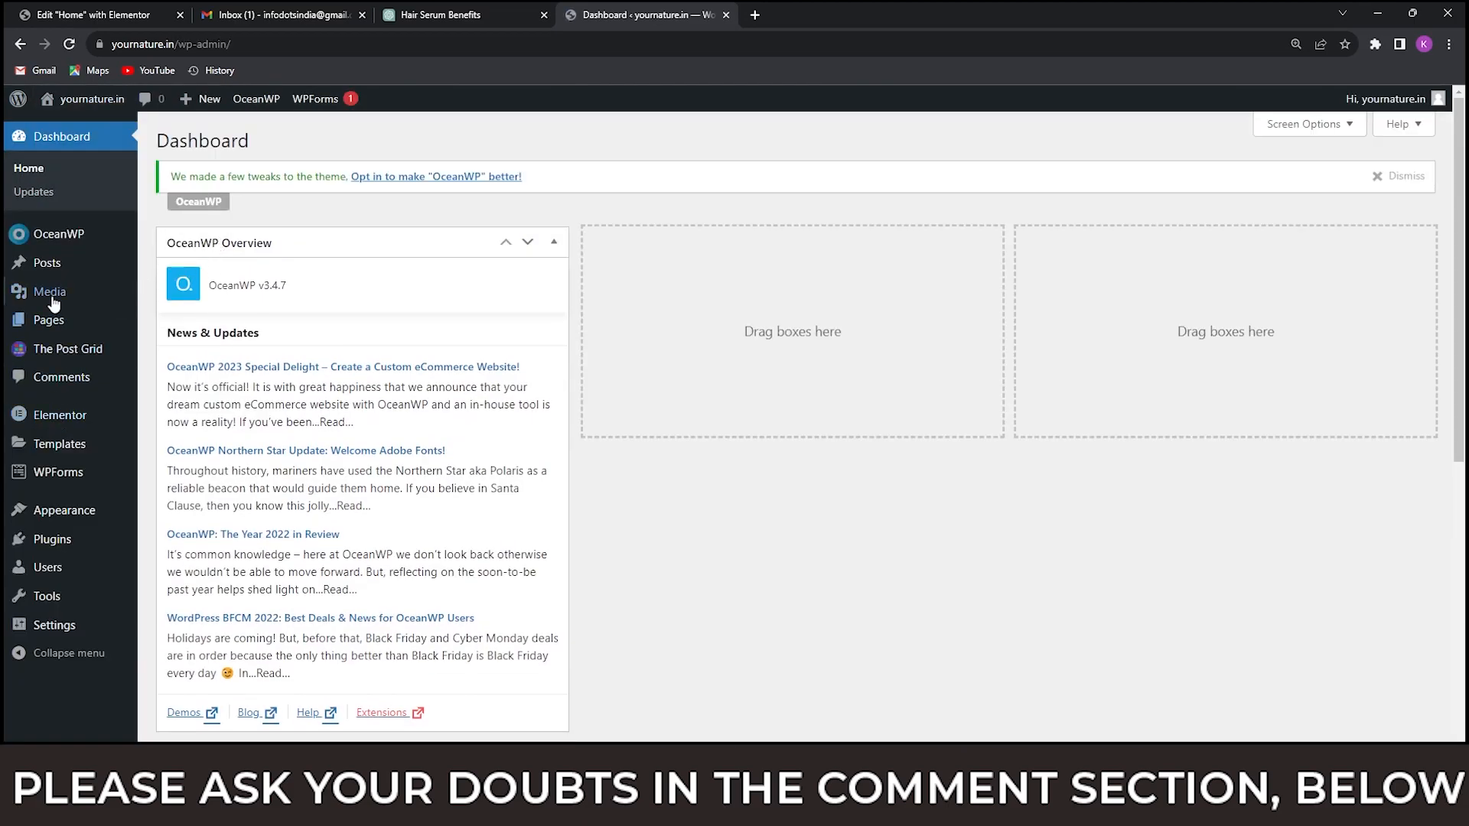
Add a new page titled "Blog", publish it, and return to the list of pages.
mouse_move(55, 325)
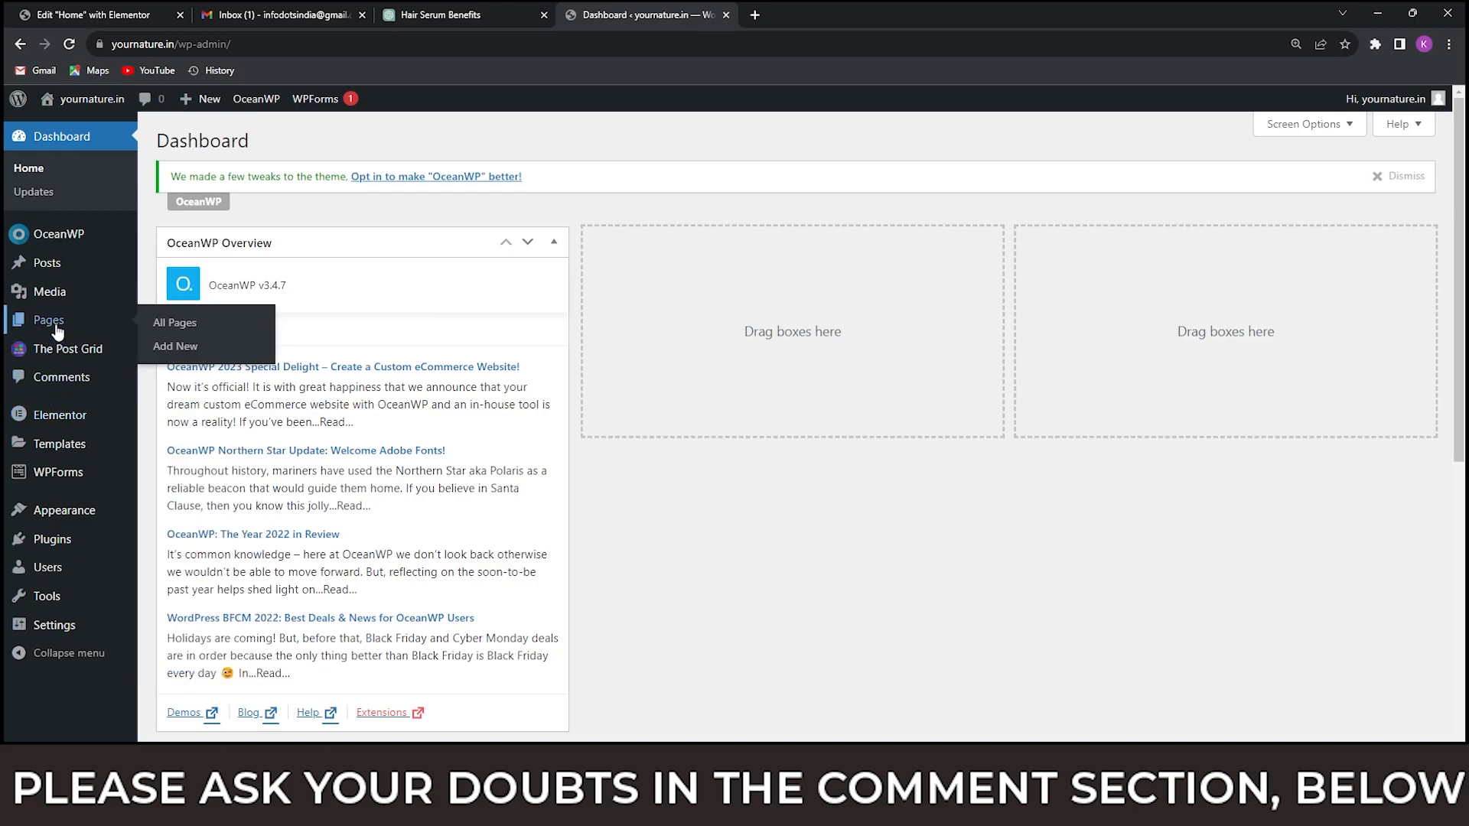
left_click(172, 323)
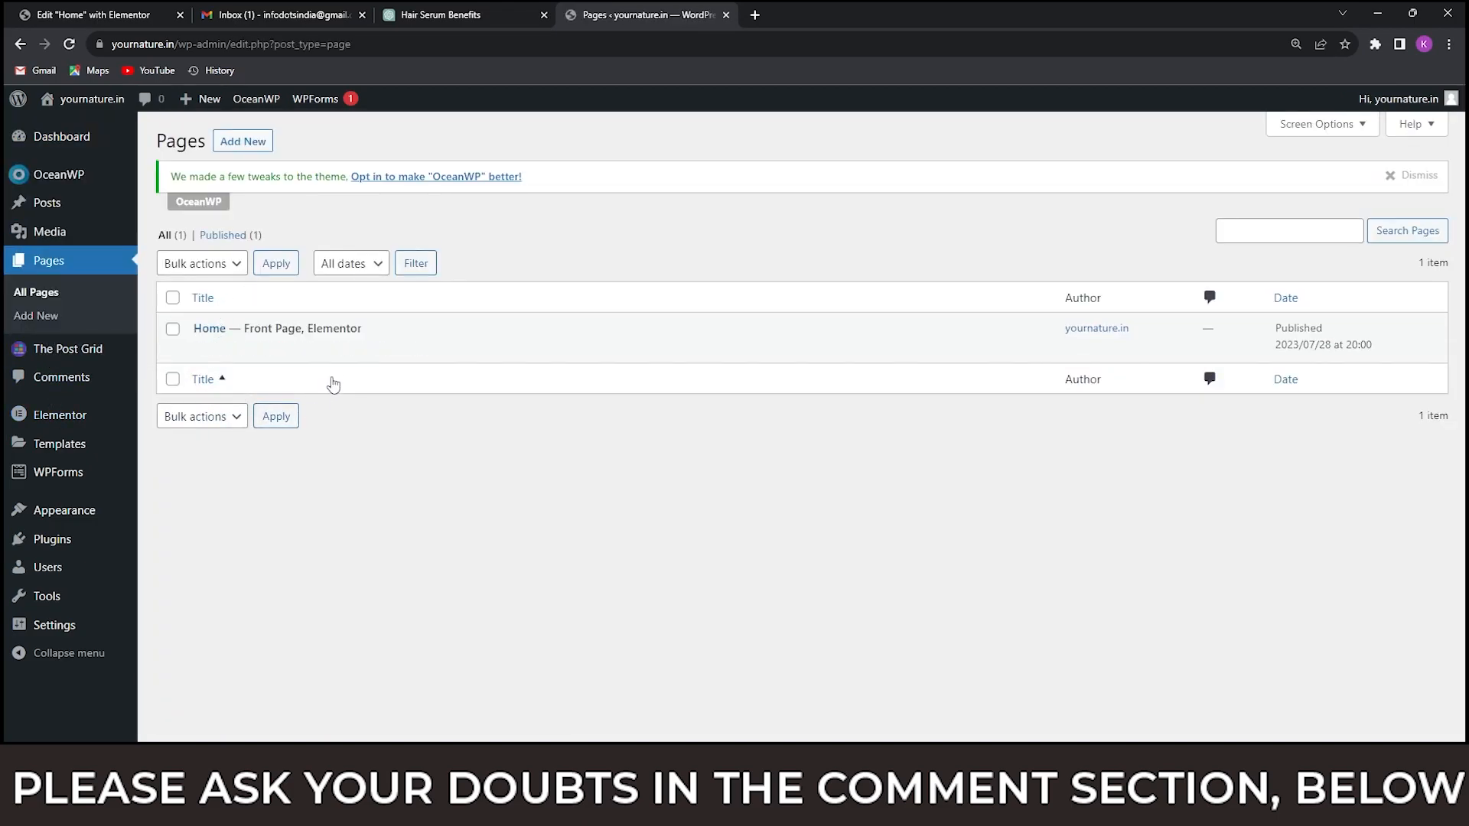
left_click(242, 141)
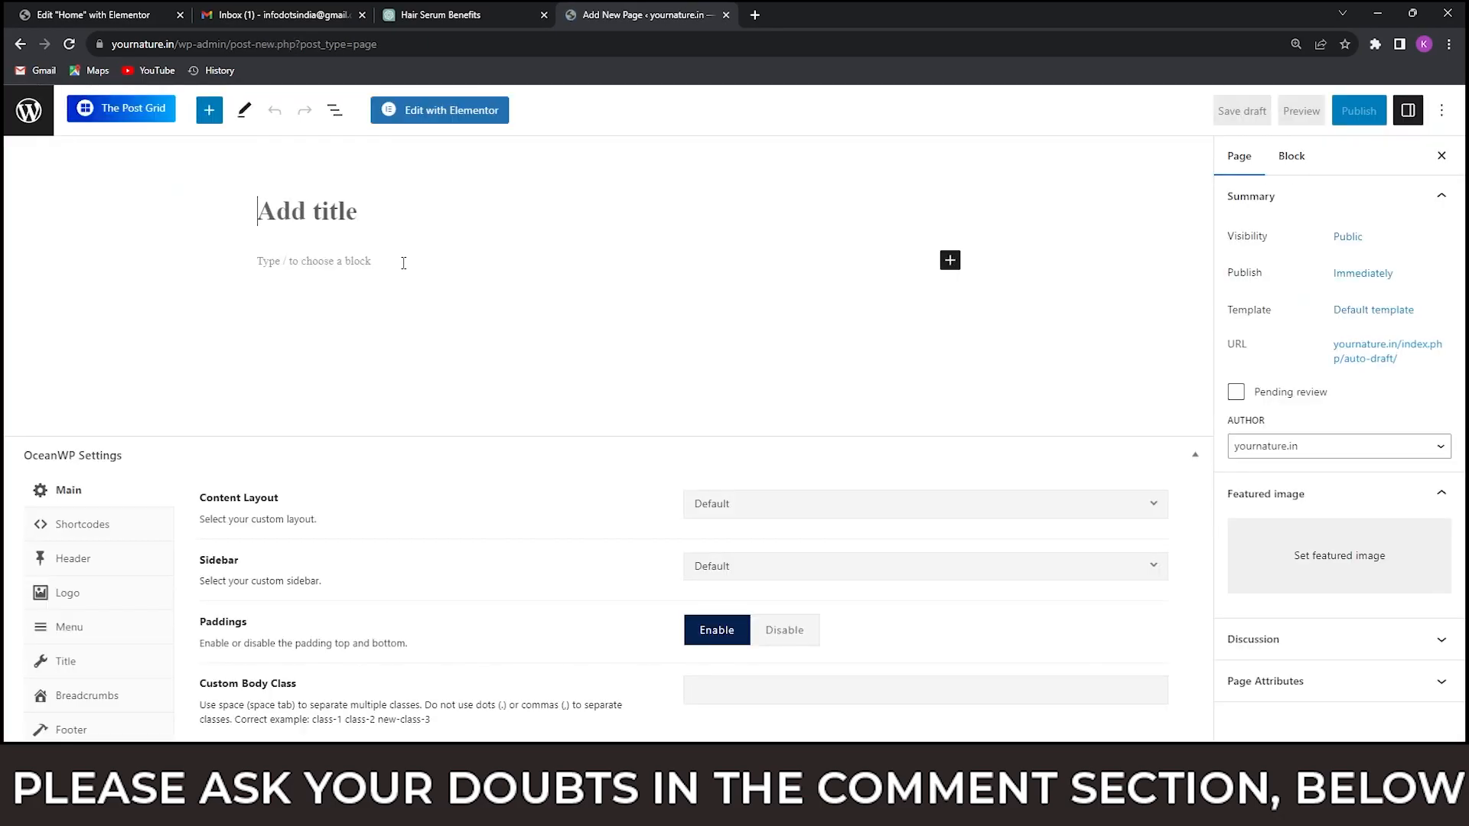
type("Blog")
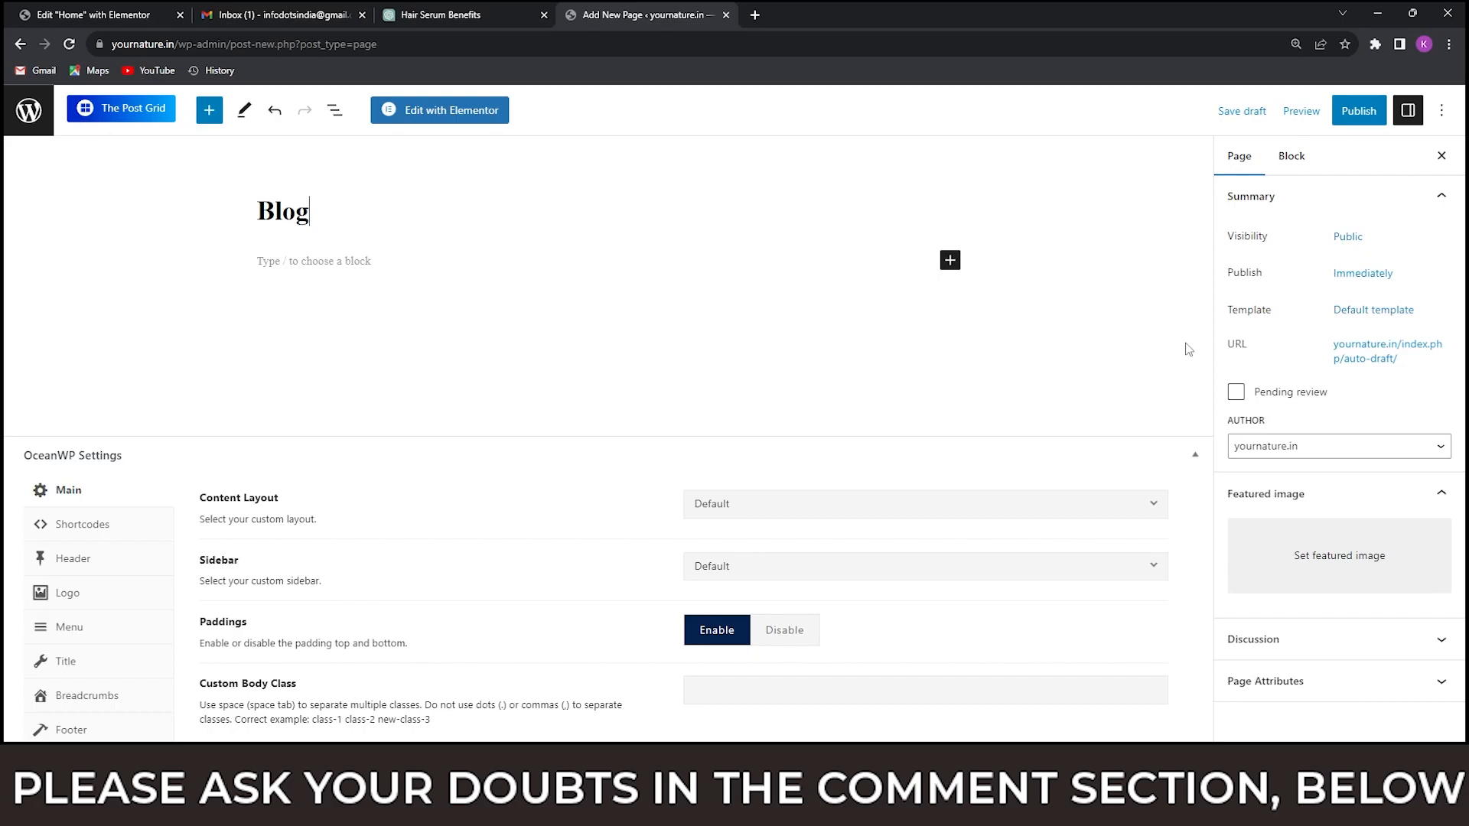
left_click(1360, 113)
left_click(1300, 122)
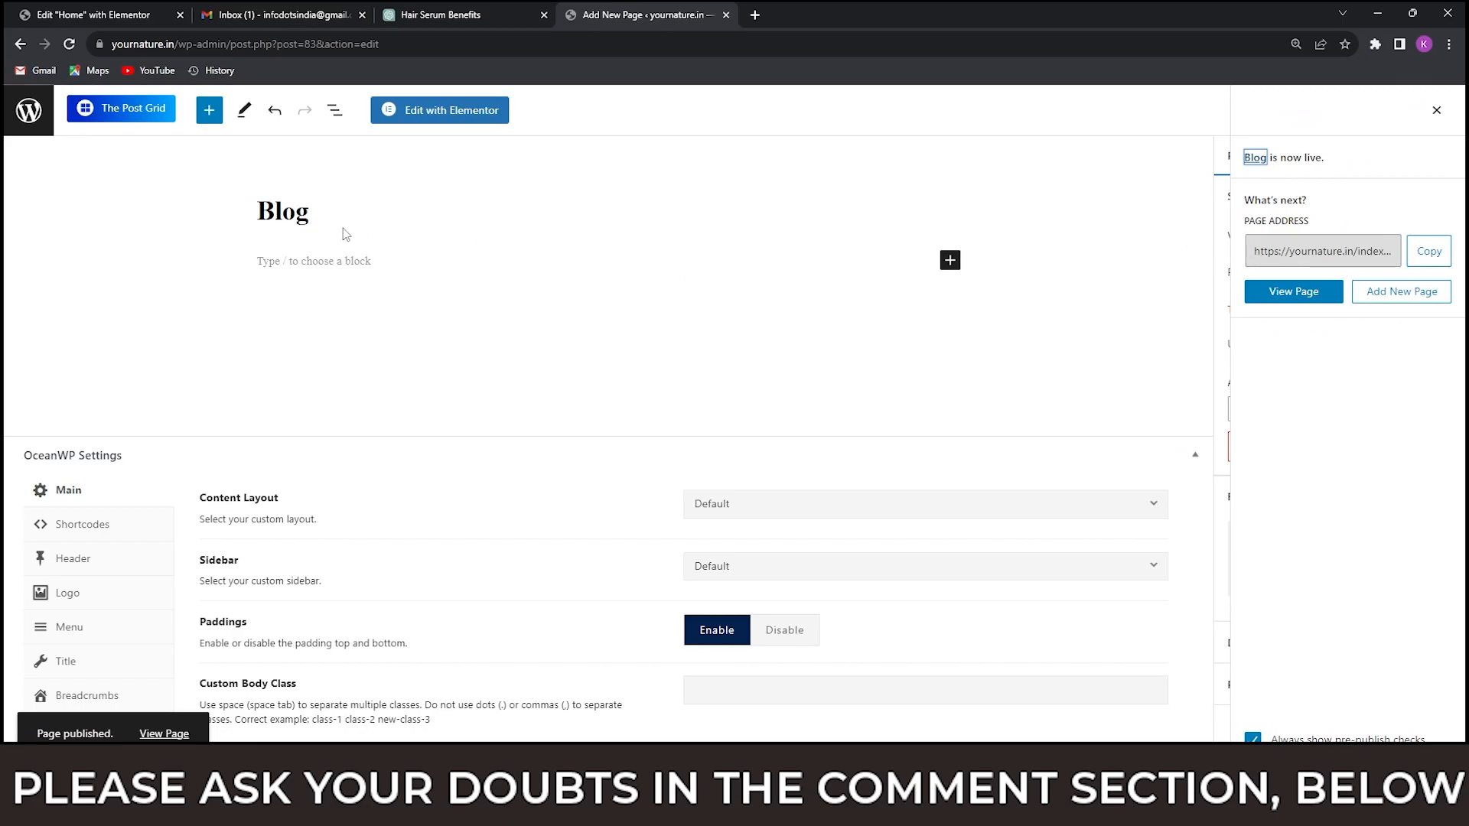
left_click(27, 116)
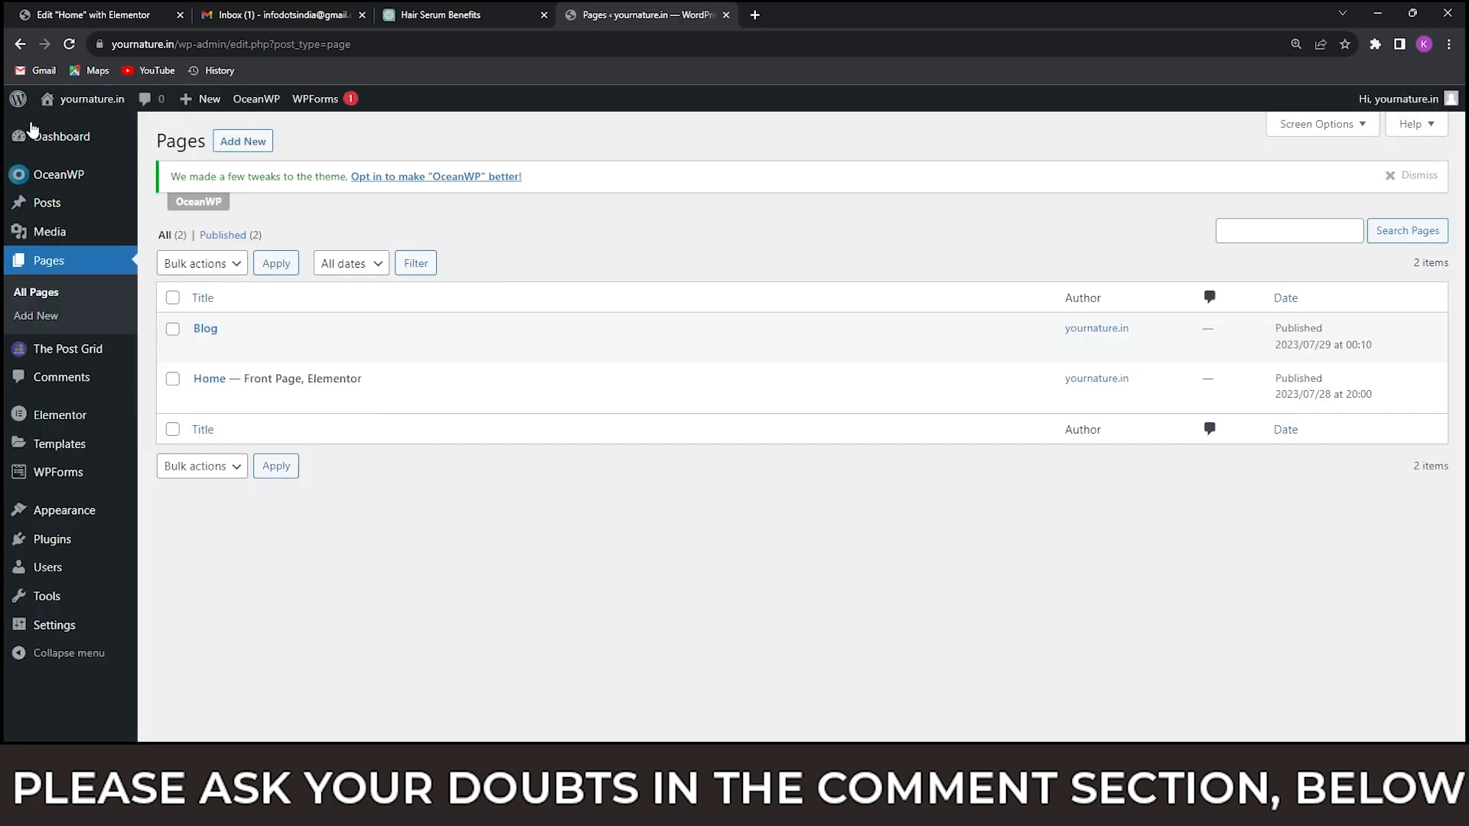
In the Reading settings, set the posts page to Blog and save the changes.
mouse_move(56, 626)
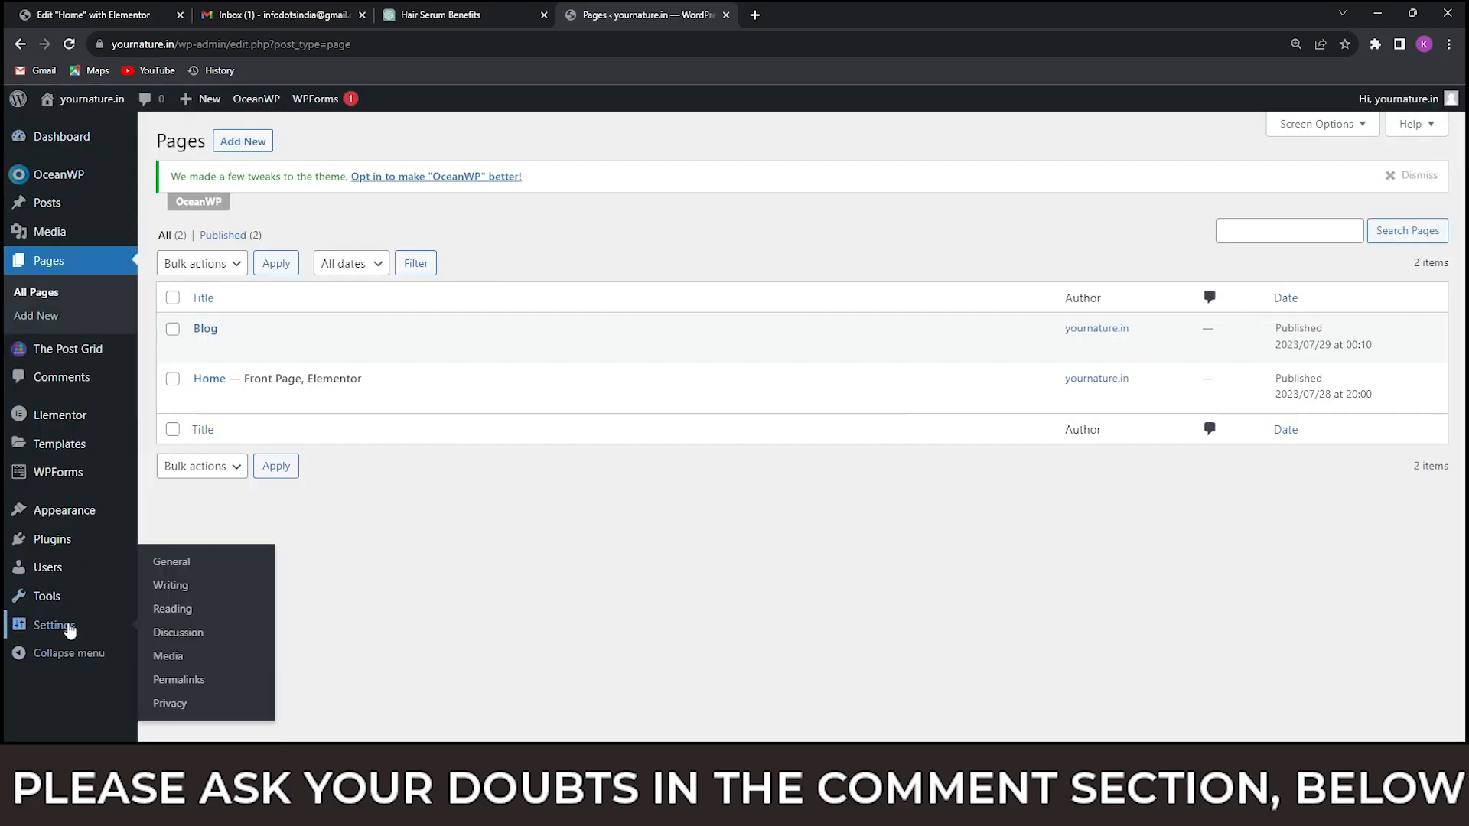
left_click(172, 609)
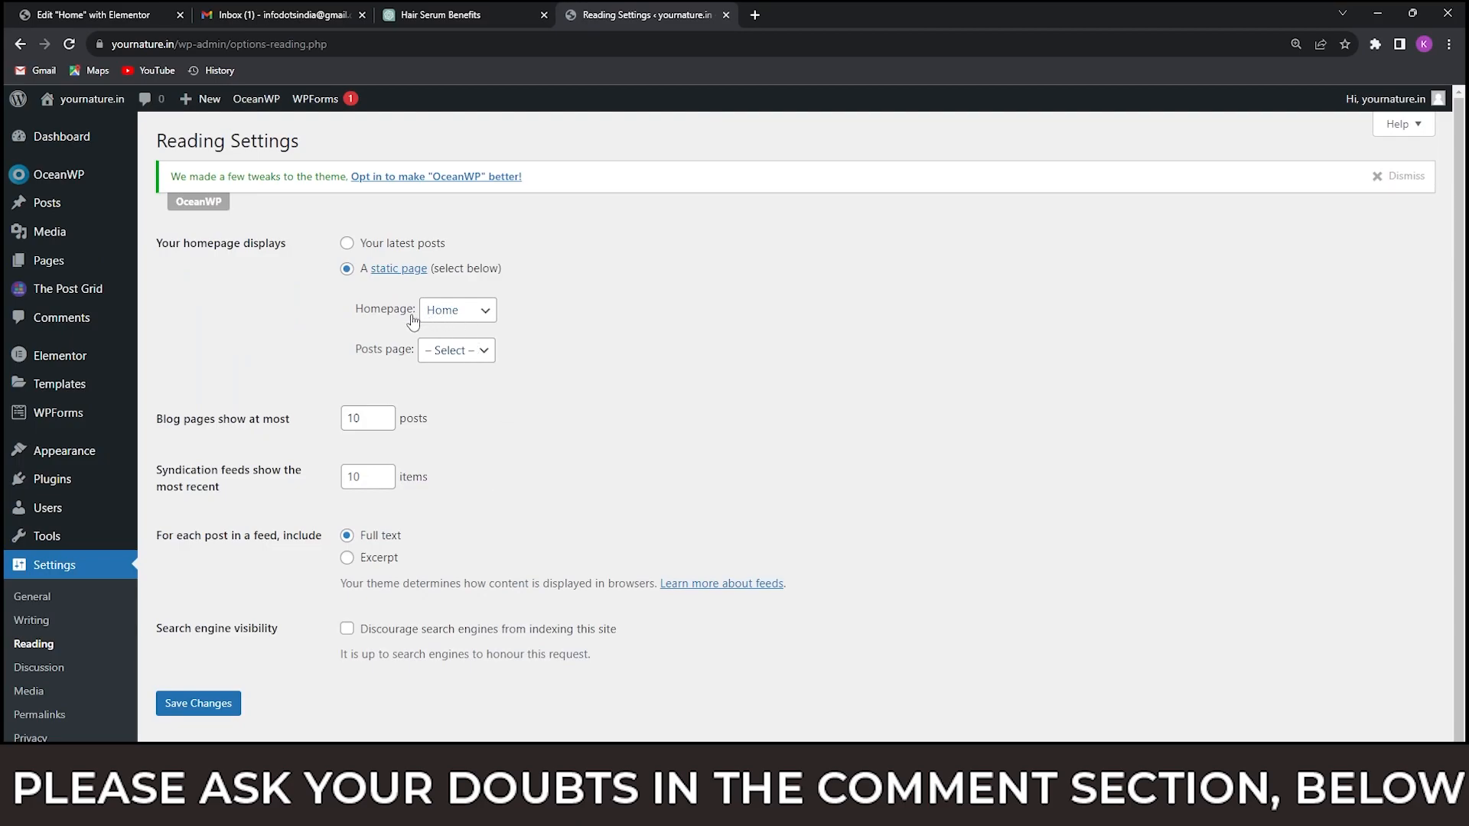
left_click(486, 317)
left_click(486, 317)
left_click(473, 352)
left_click(450, 385)
left_click(218, 700)
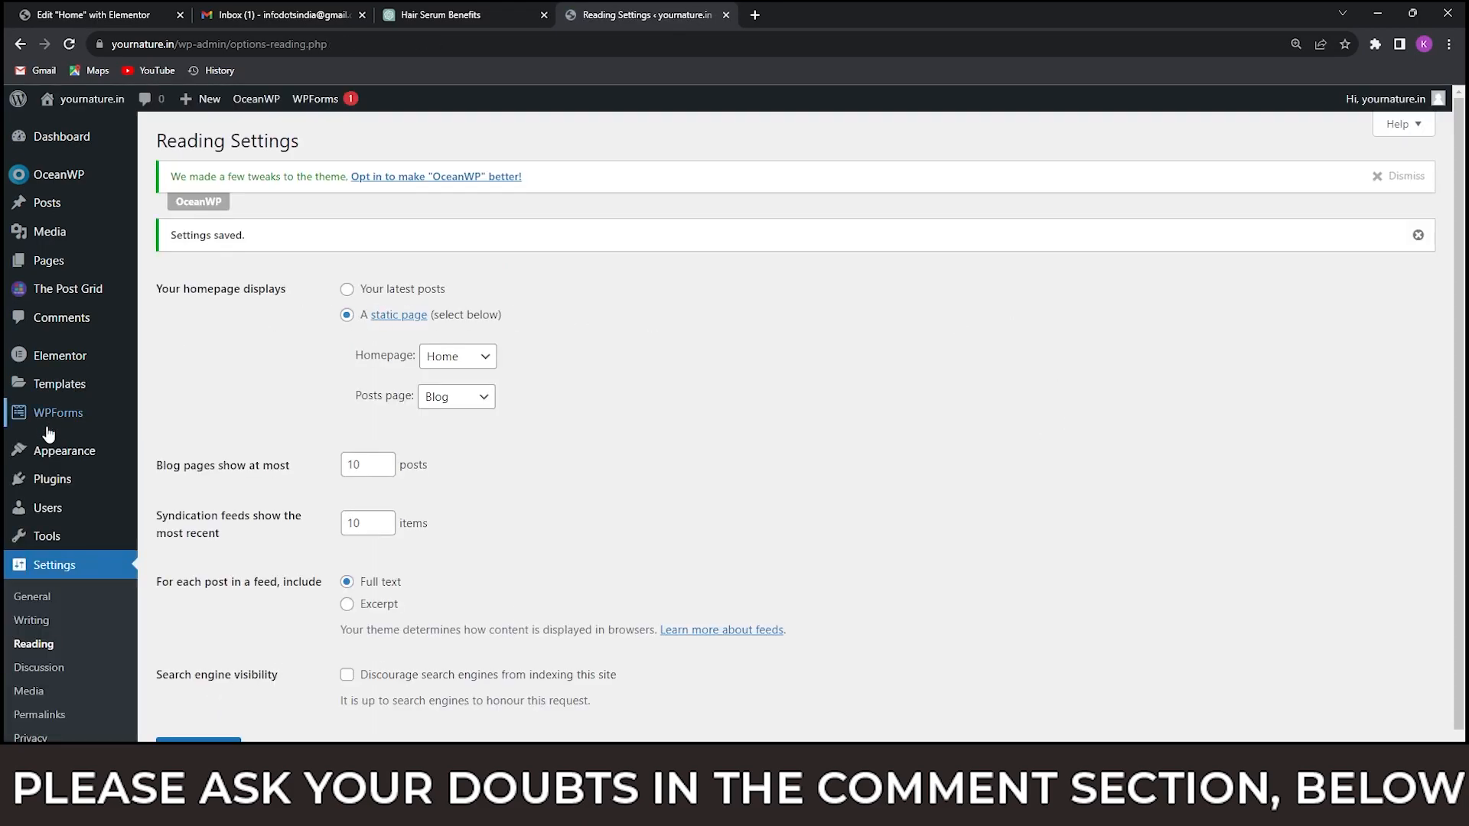
Open the Blog page from the pages list in a separate browser tab and examine its listed posts and sidebar.
mouse_move(122, 263)
left_click(183, 264)
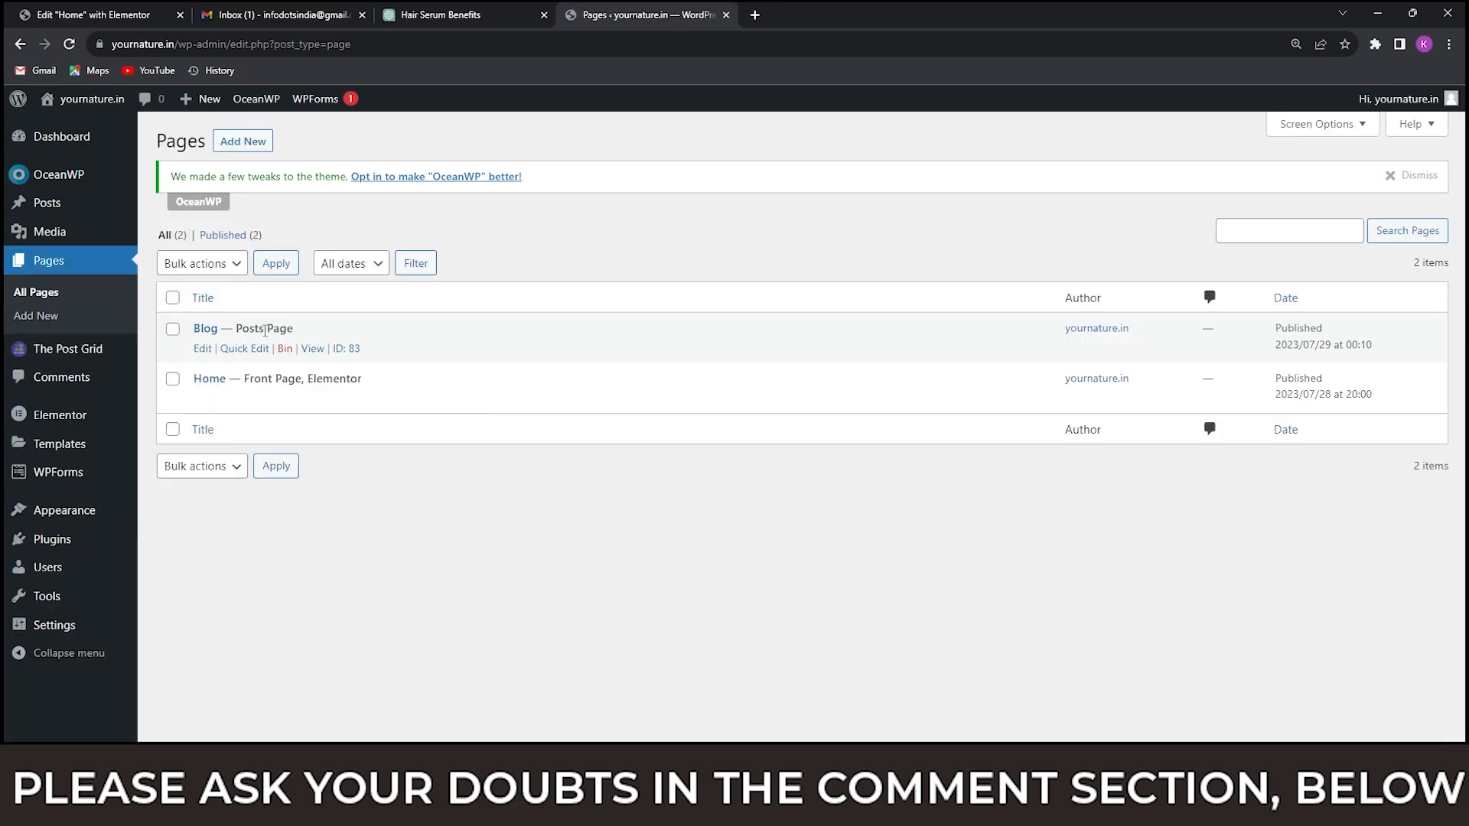
right_click(314, 354)
left_click(321, 364)
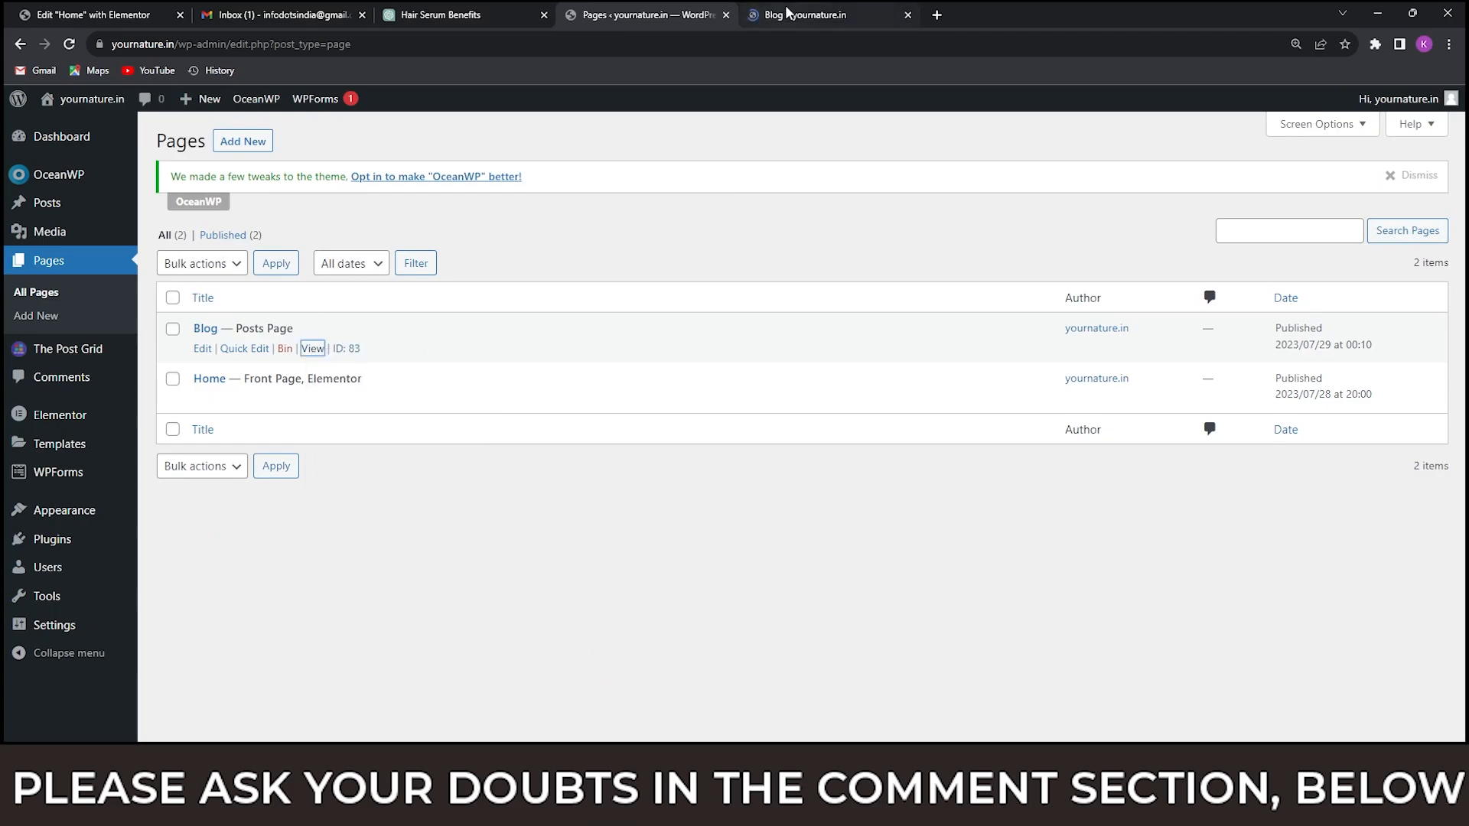
left_click(788, 11)
scroll(712, 321, "down", 10)
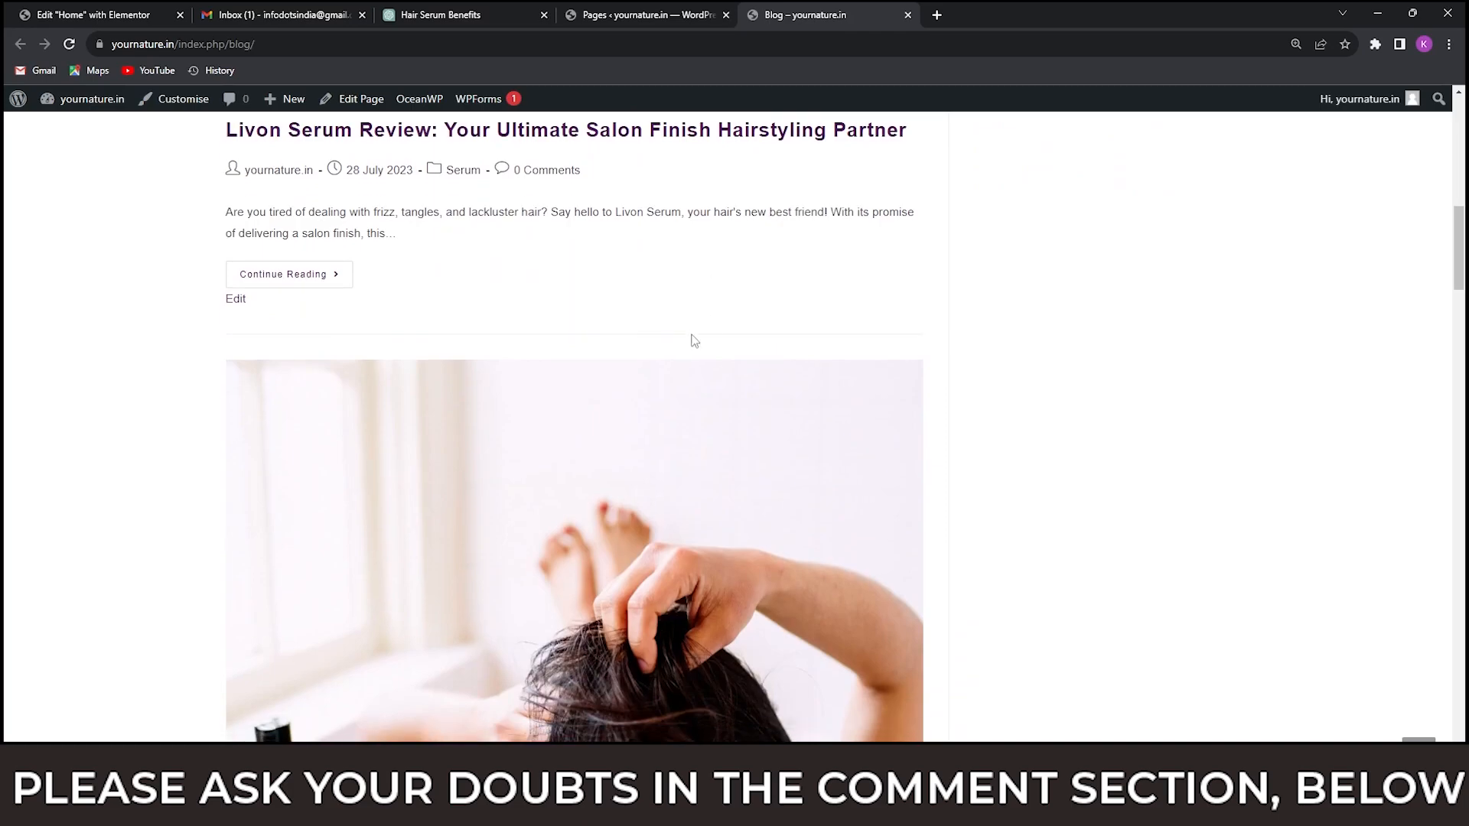
scroll(688, 344, "down", 20)
scroll(667, 367, "up", 20)
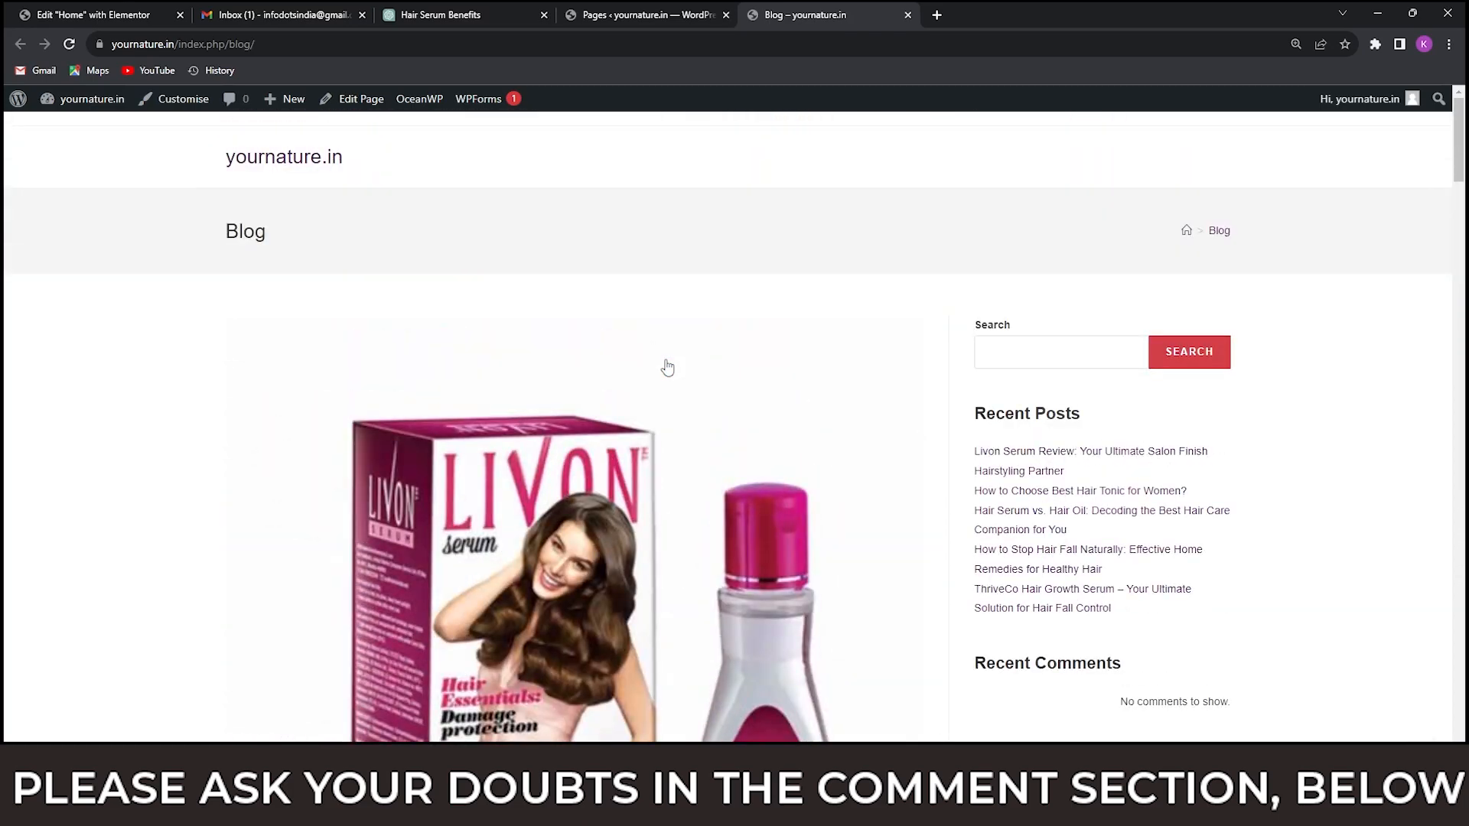
scroll(668, 367, "down", 20)
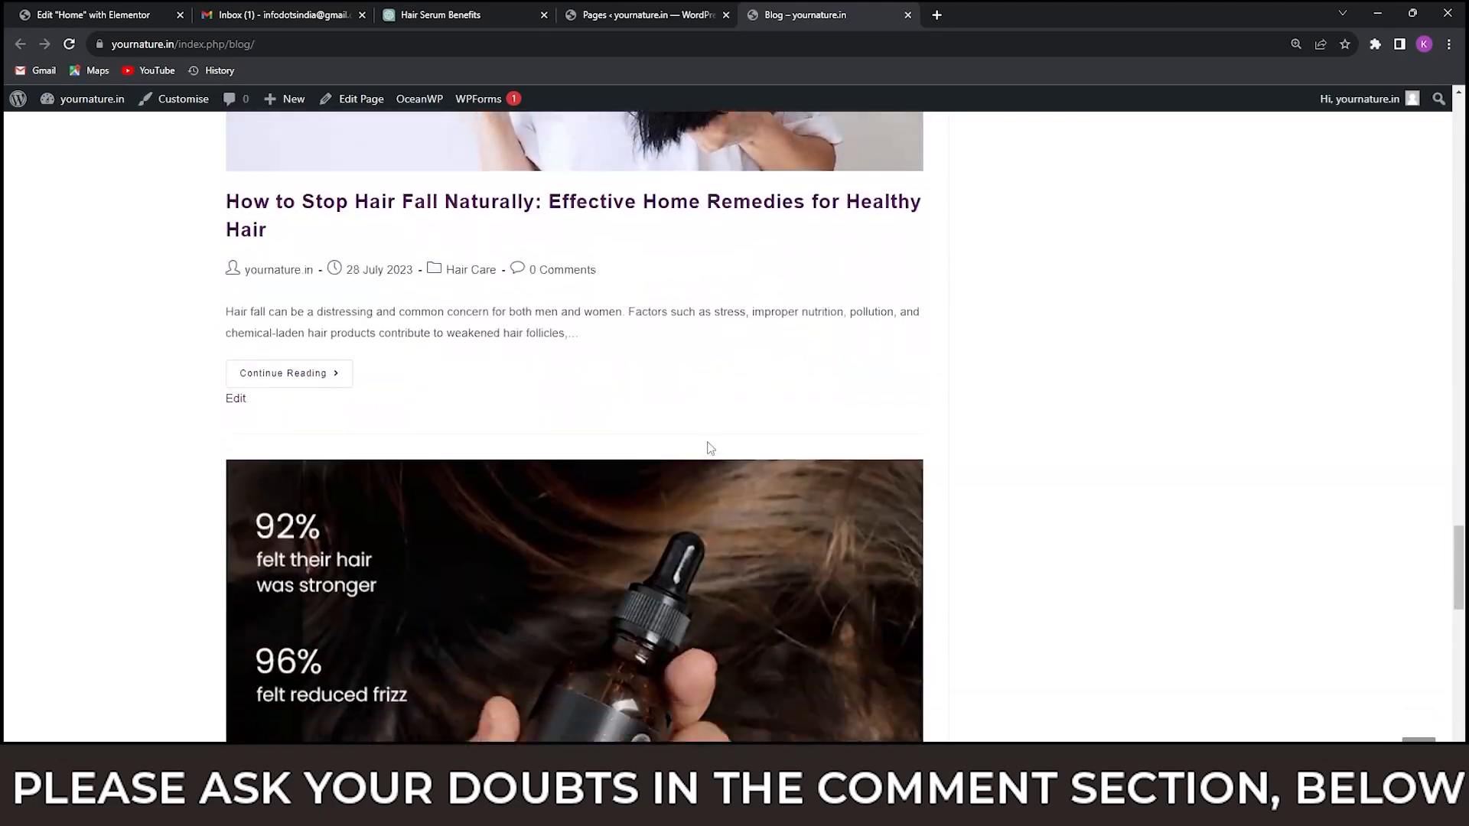
scroll(710, 448, "down", 8)
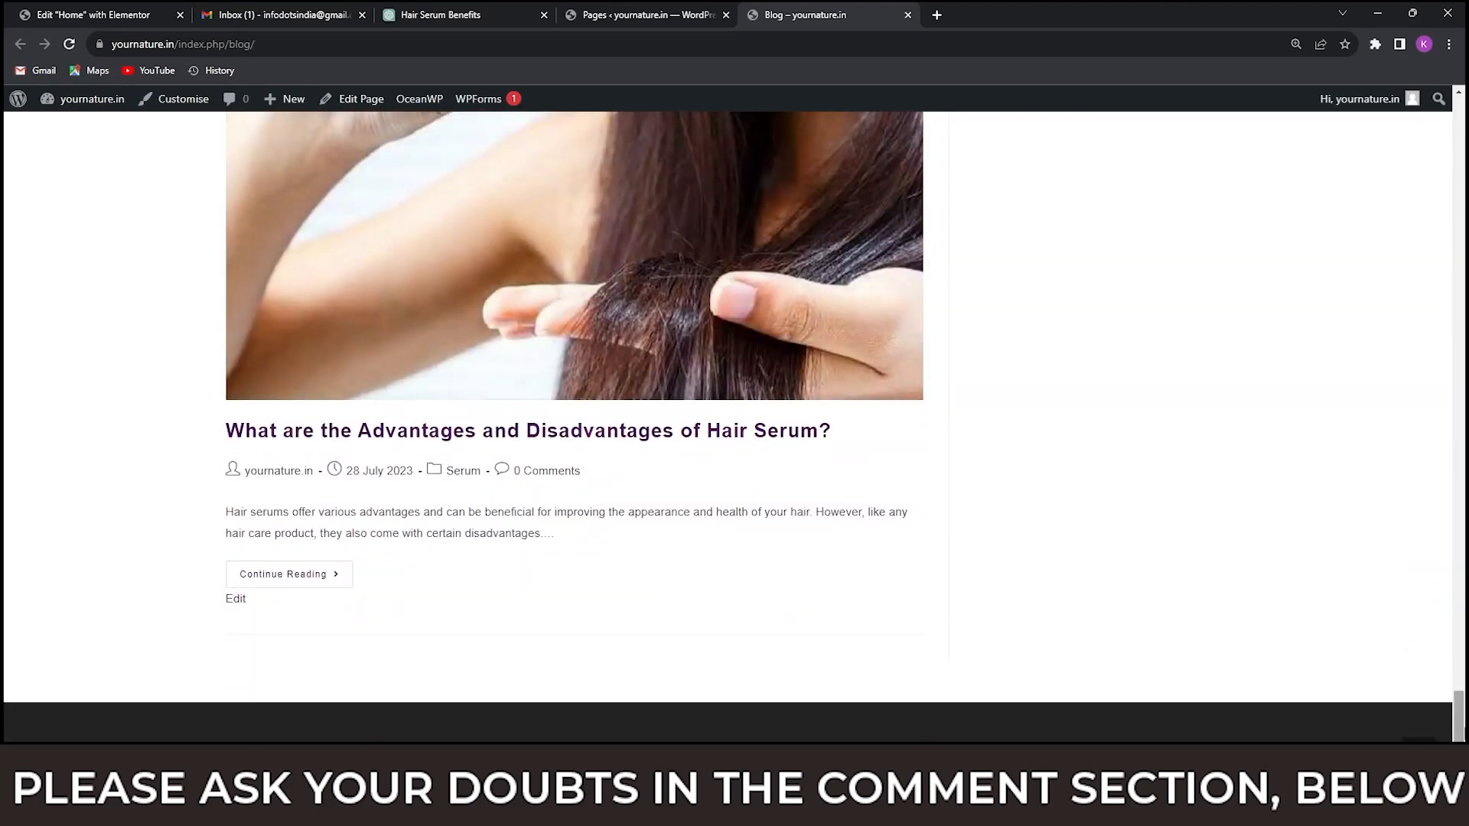
scroll(432, 192, "up", 20)
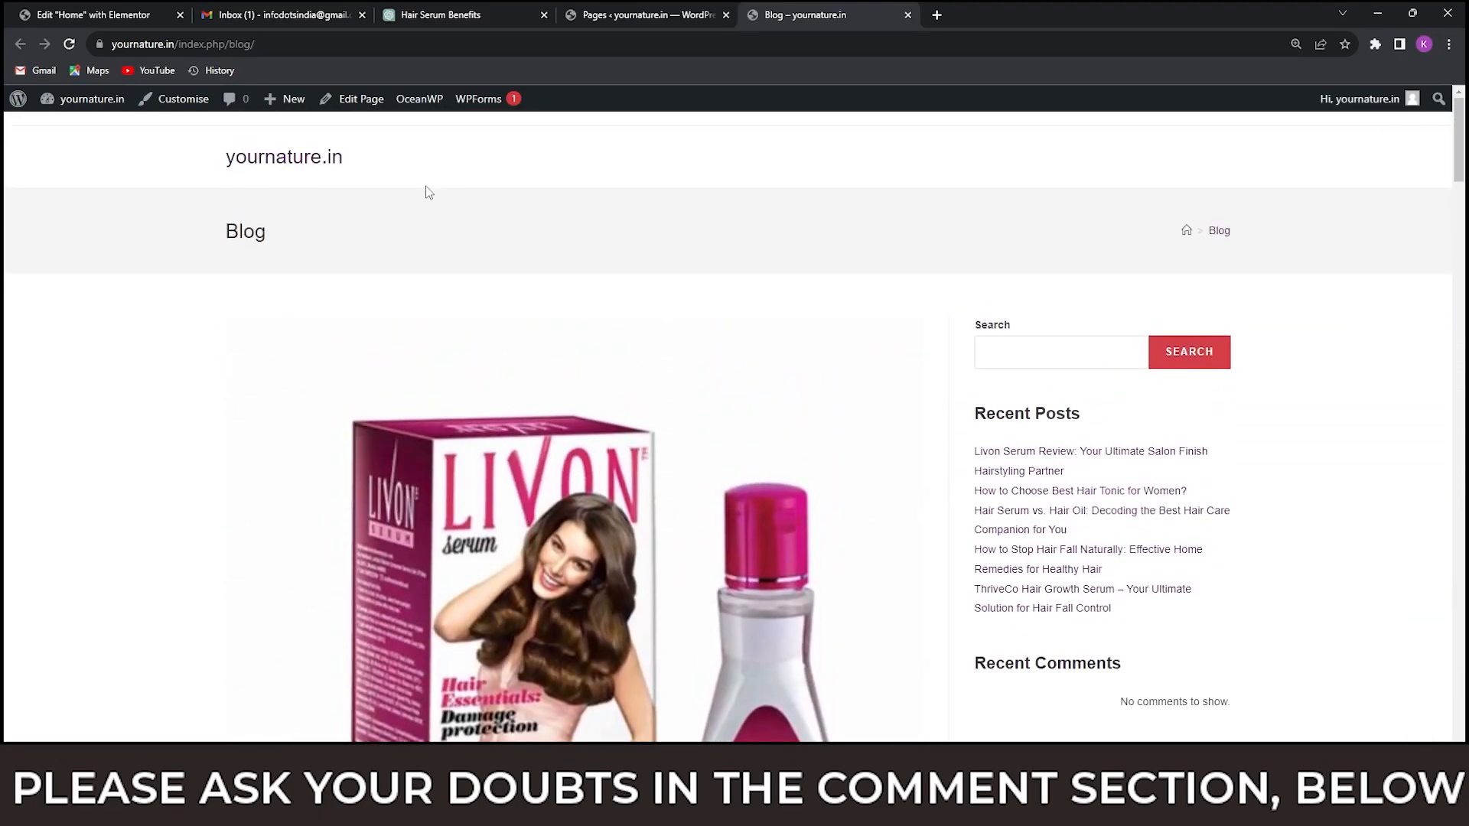
Open the theme customiser for the Blog page and go to the Blog Entries settings.
left_click(176, 107)
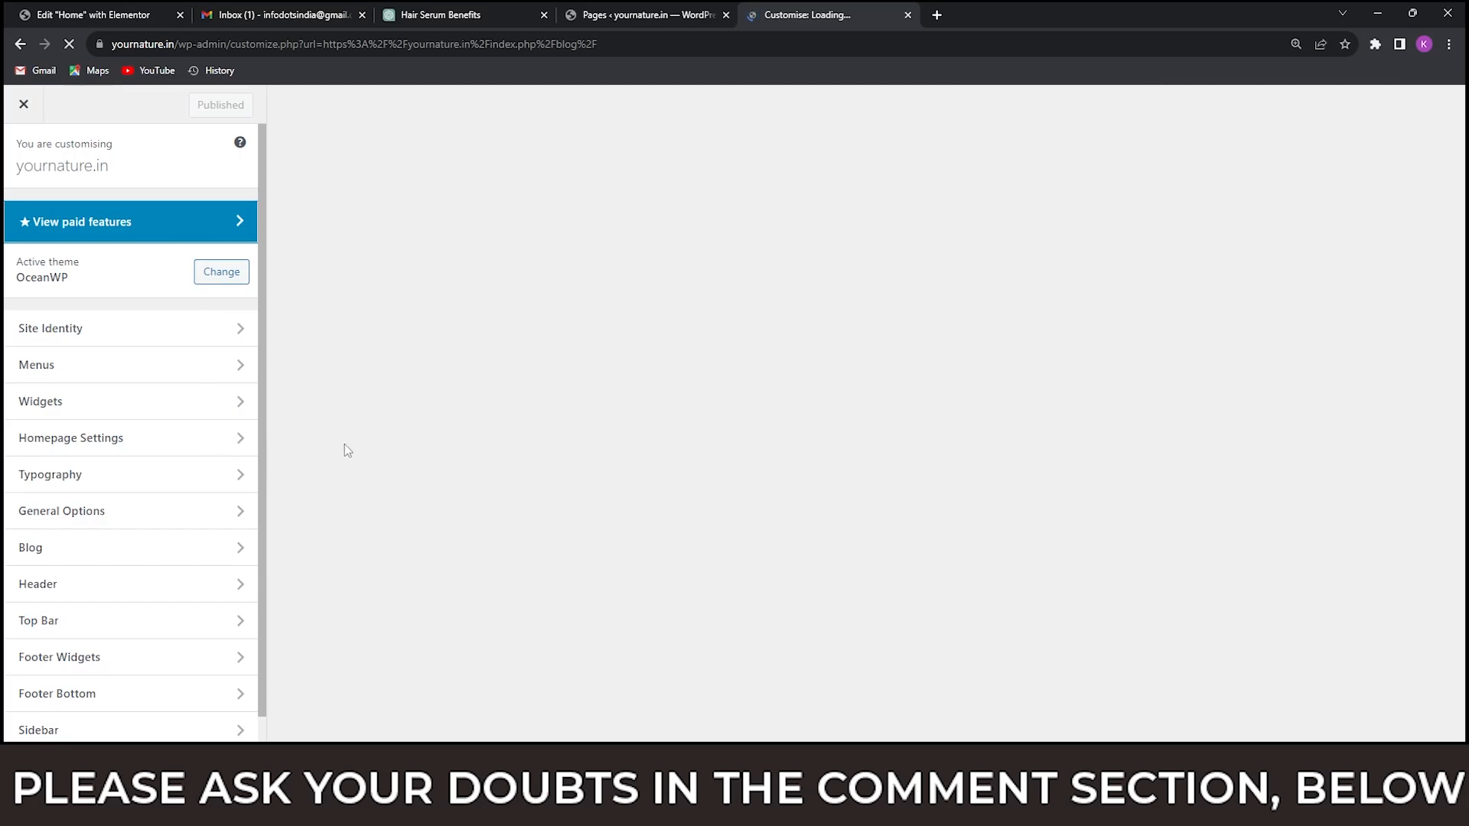
scroll(725, 390, "down", 3)
scroll(725, 391, "down", 10)
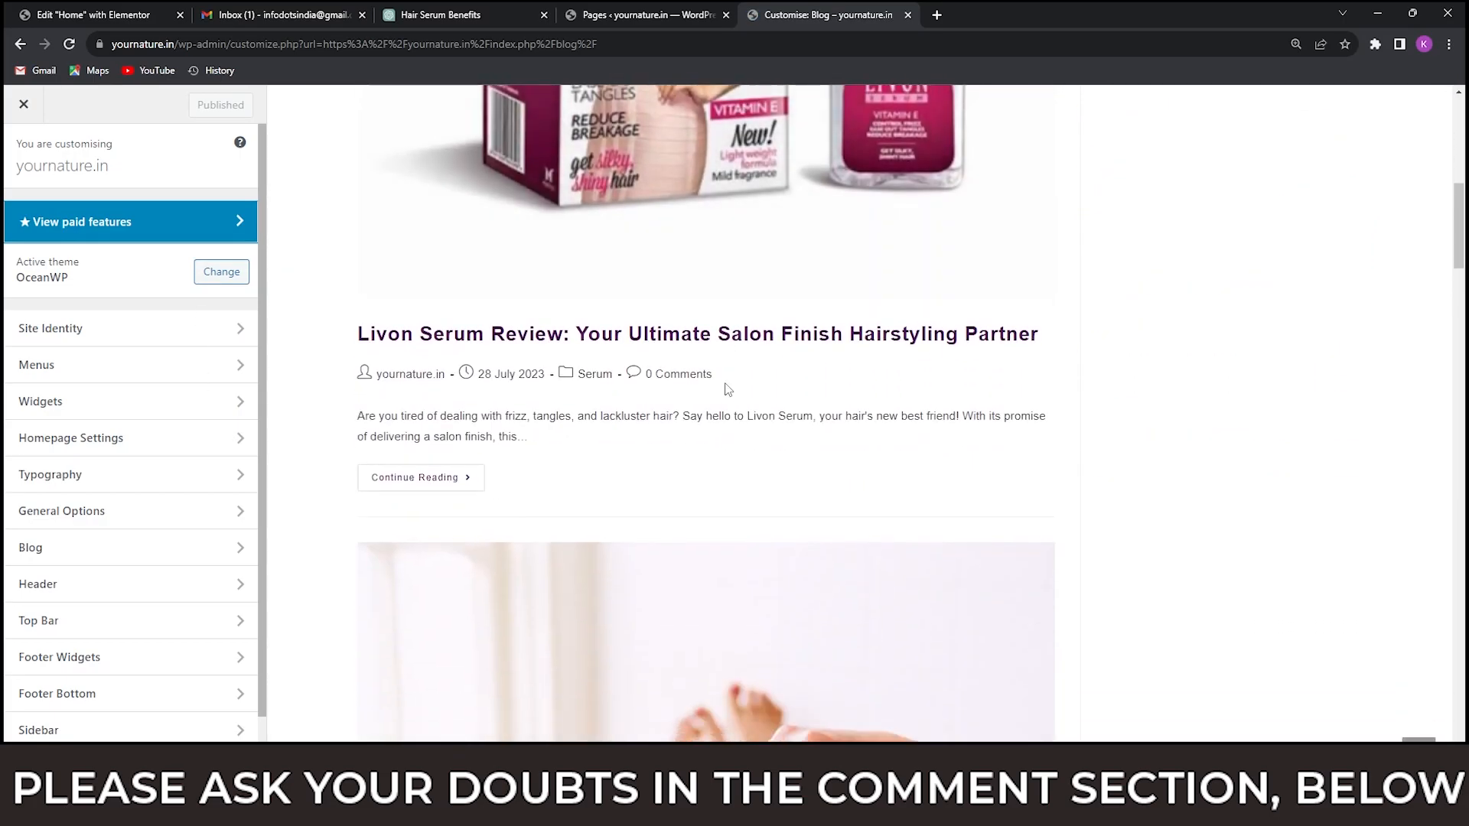
scroll(724, 382, "up", 12)
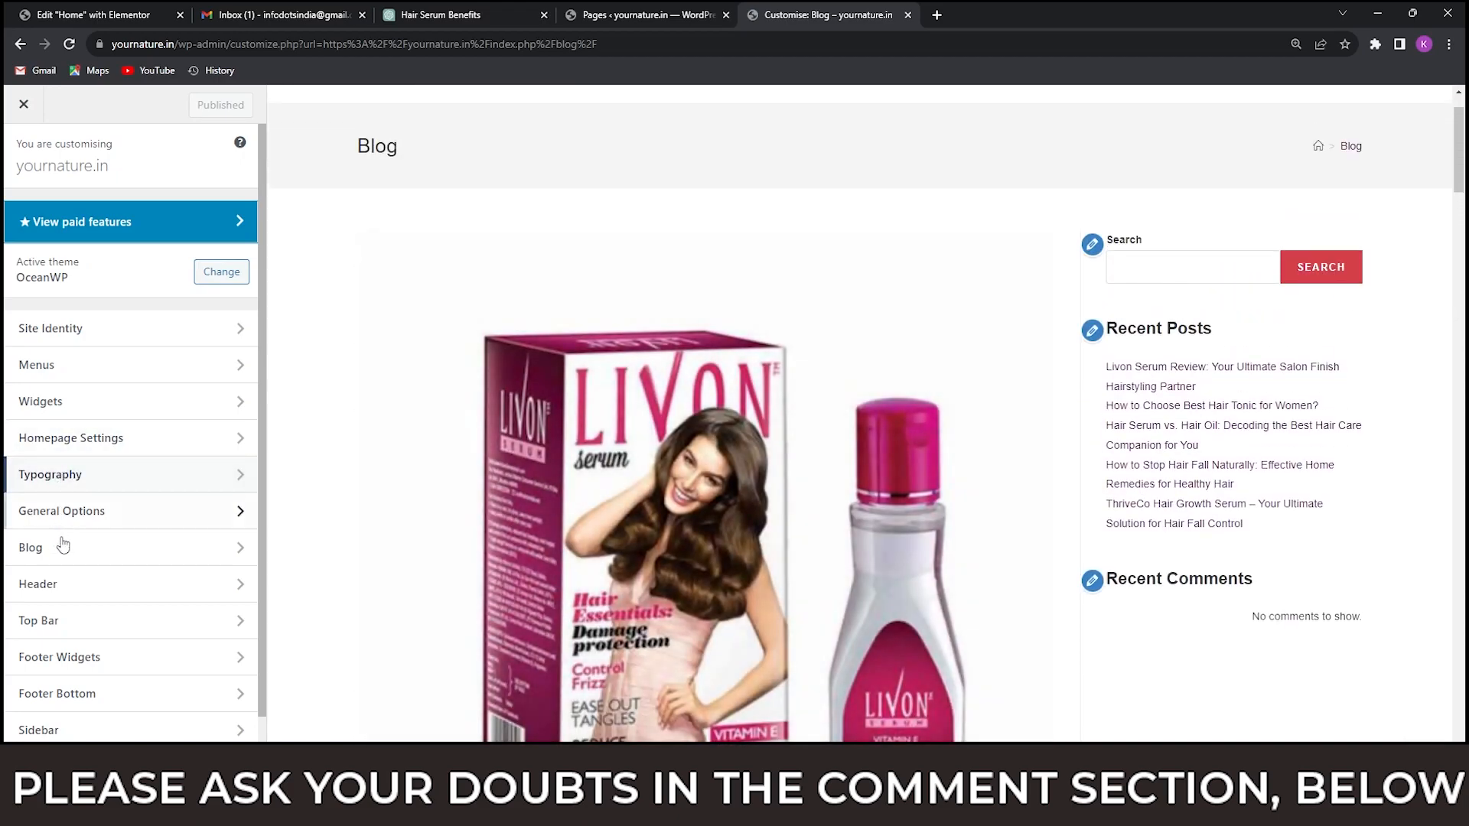
scroll(135, 361, "down", 1)
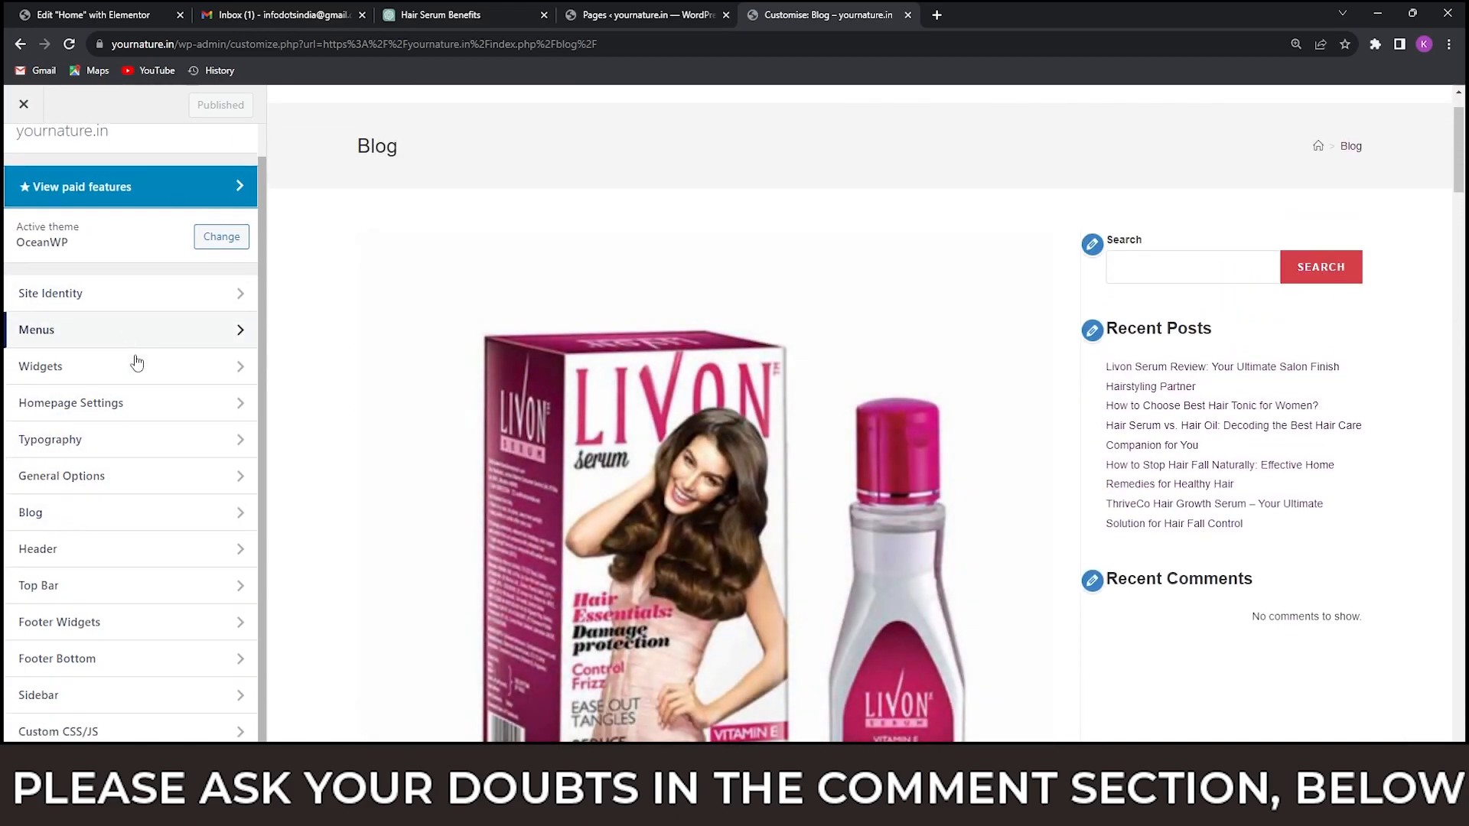
left_click(96, 516)
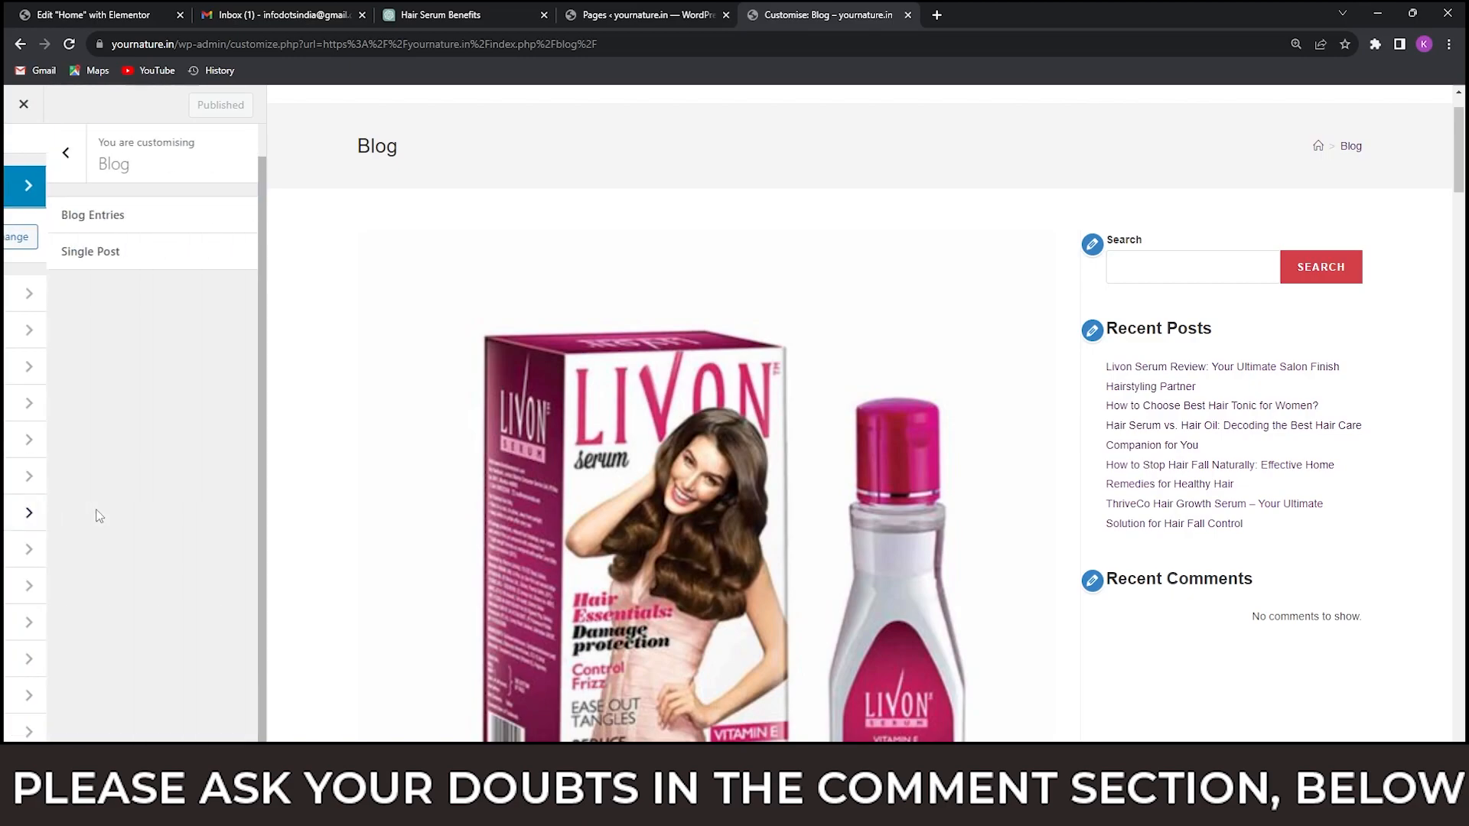
left_click(136, 220)
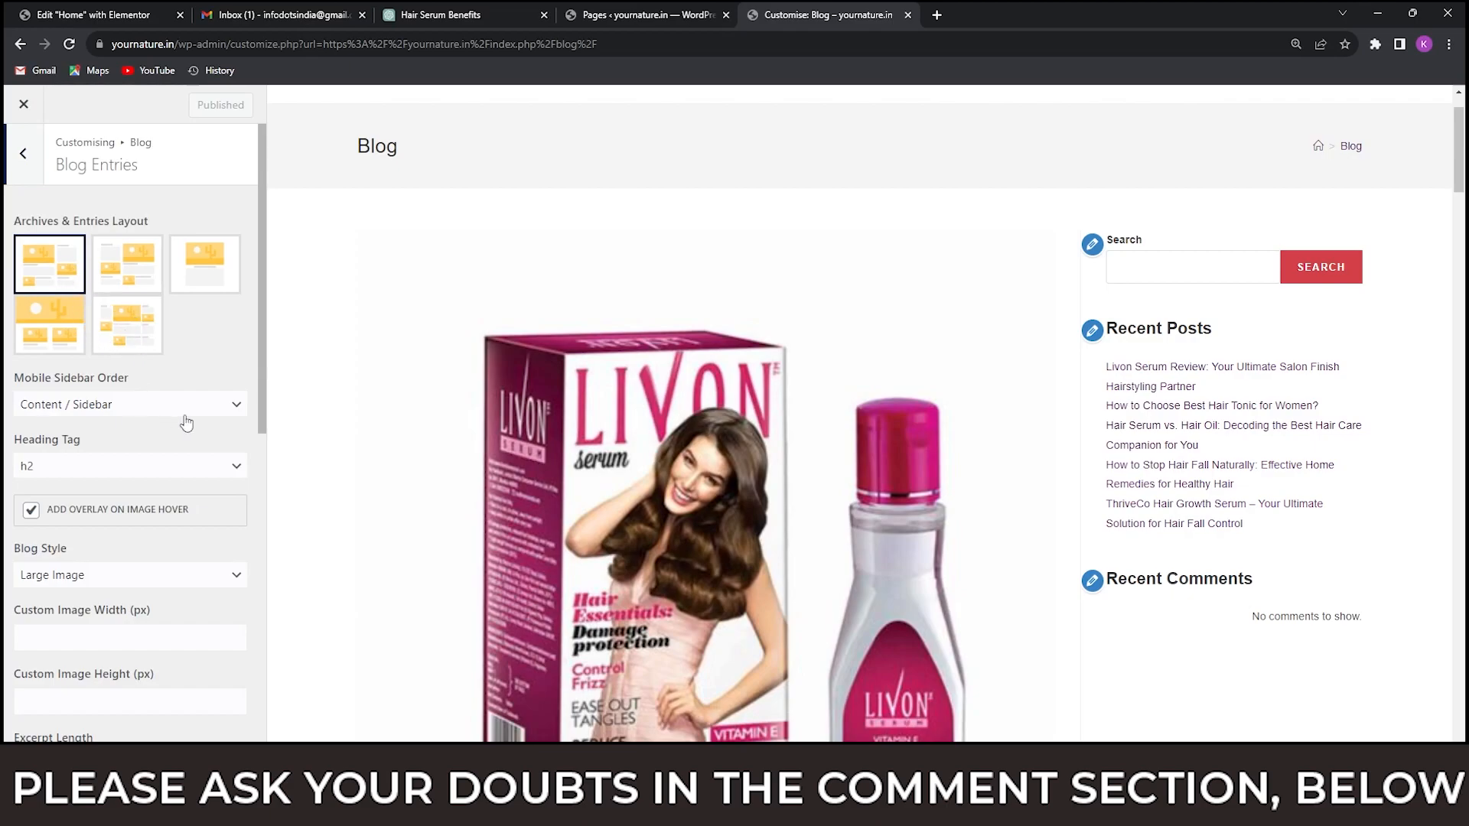
Change the blog style of the entries to Thumbnail and review the posts in the preview.
scroll(172, 420, "down", 1)
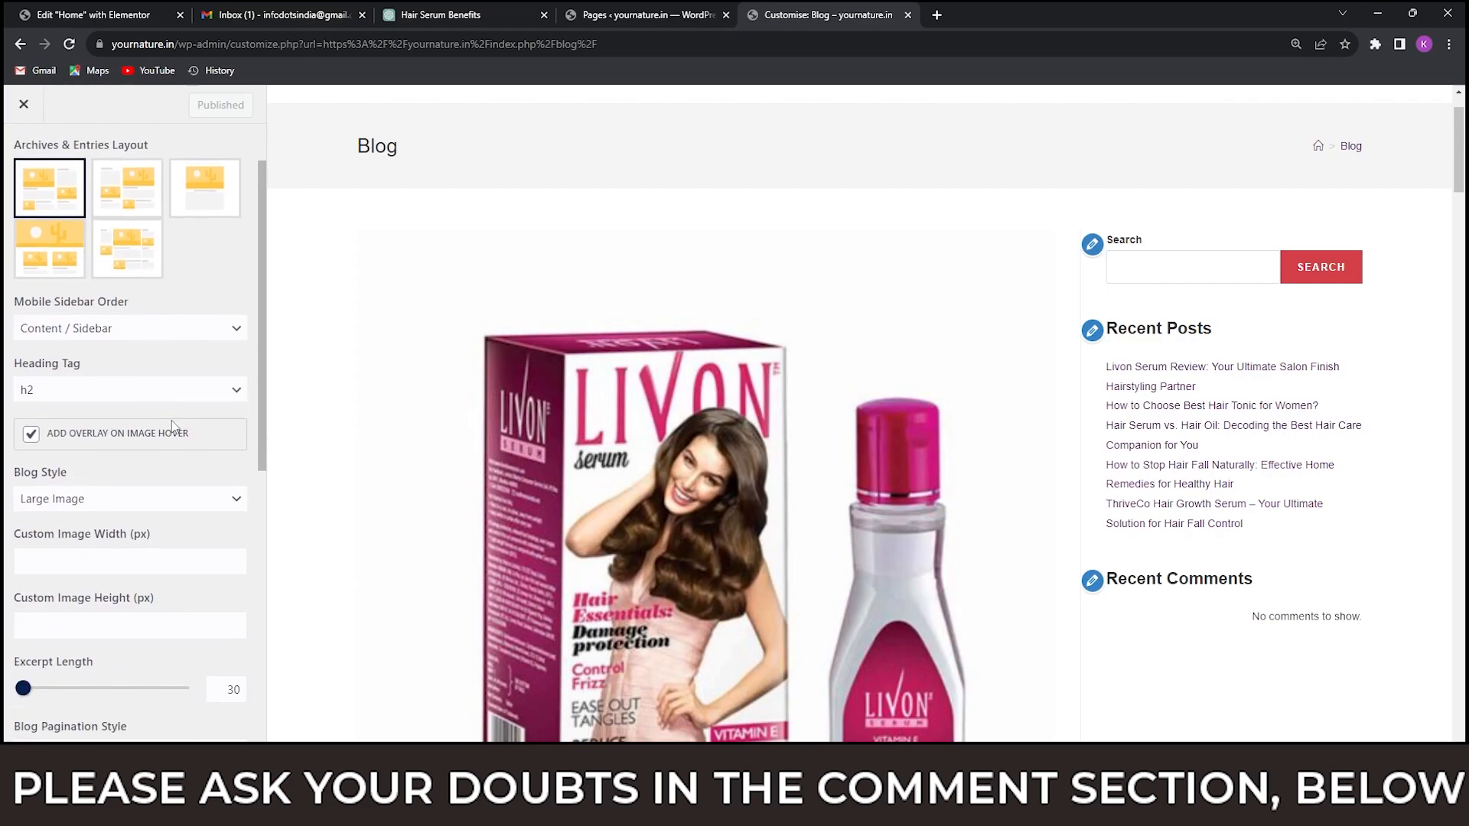
scroll(173, 427, "down", 1)
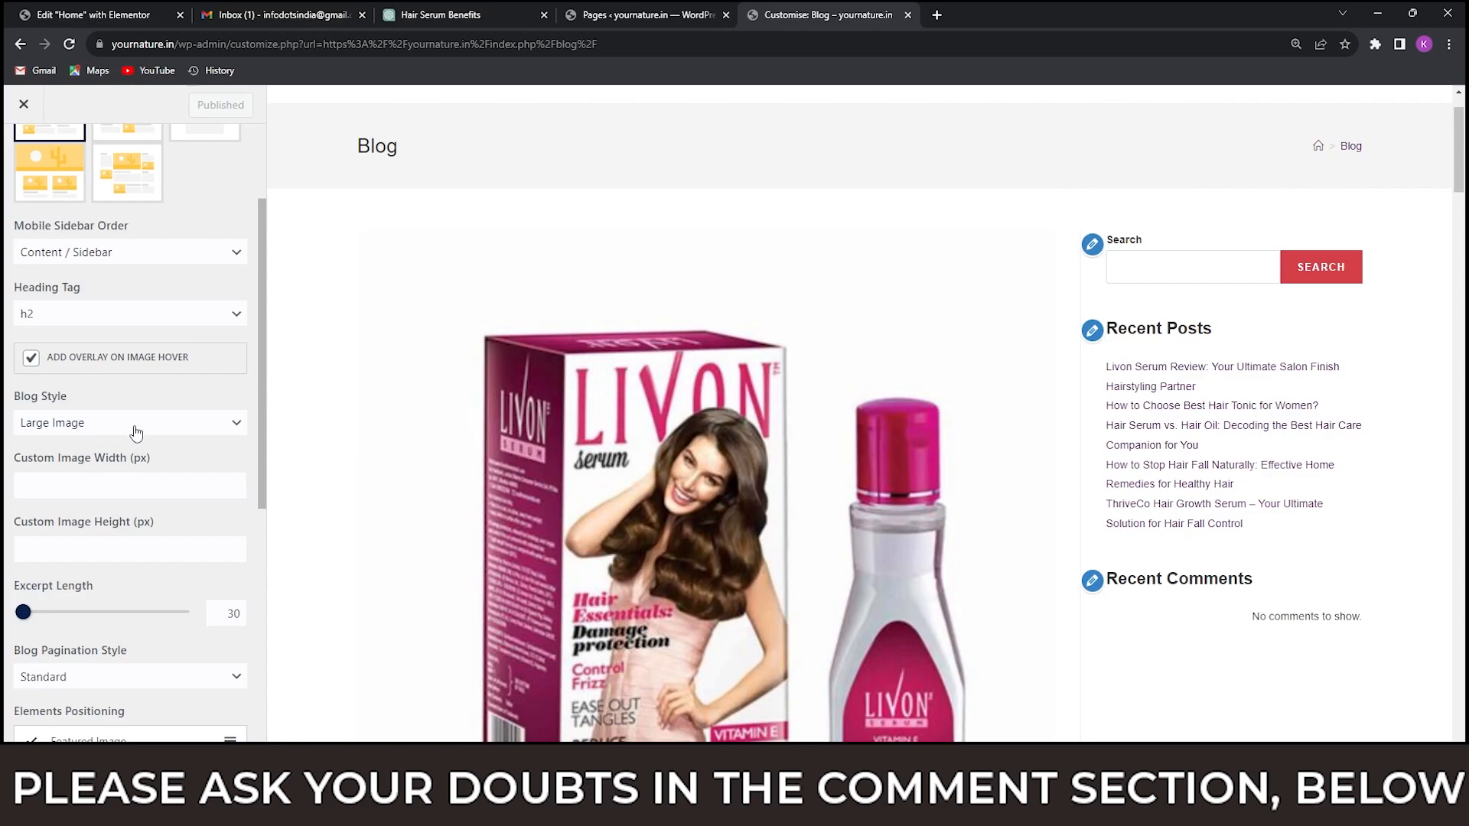
left_click(141, 424)
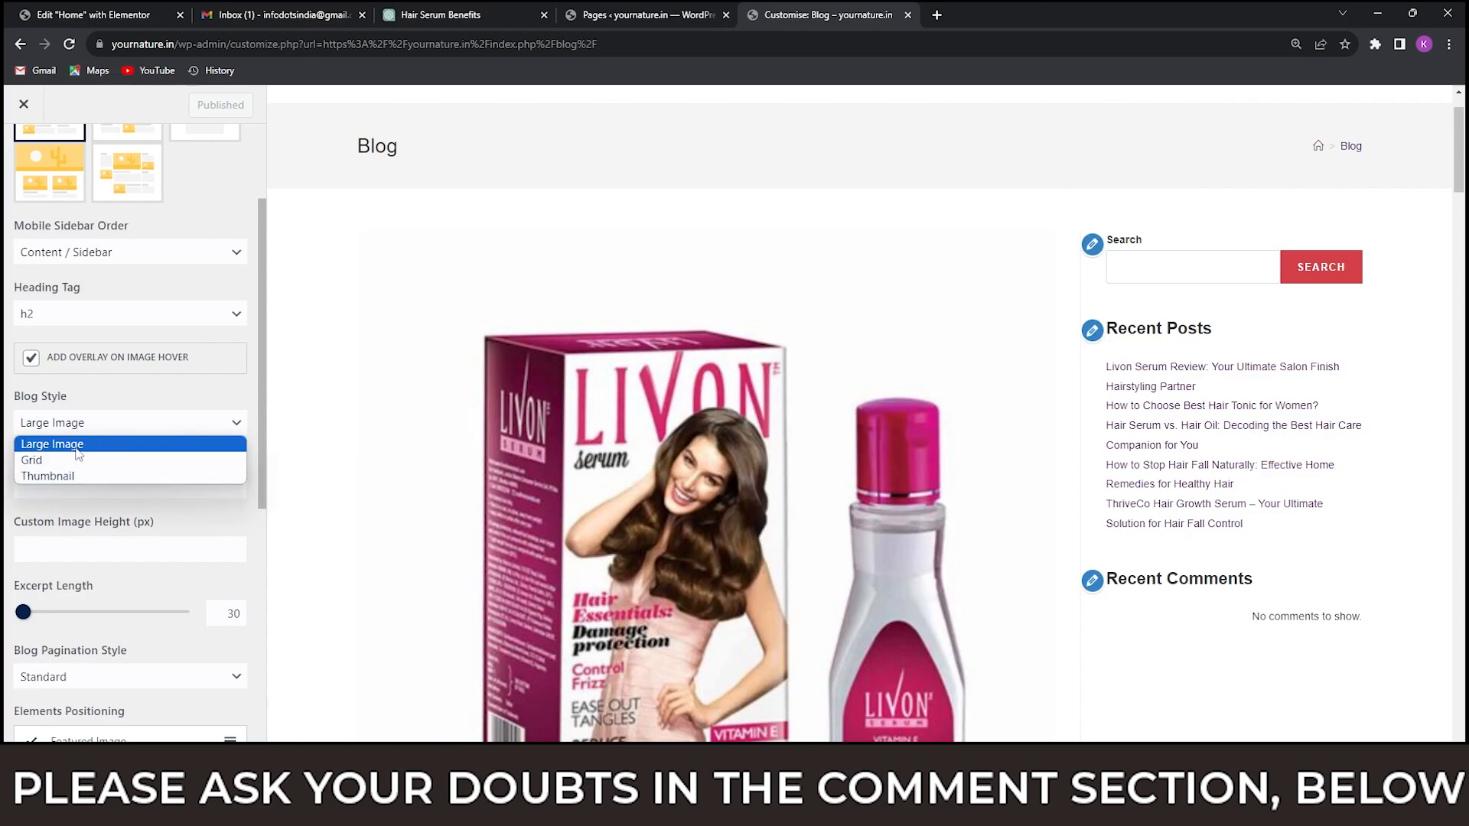
left_click(63, 476)
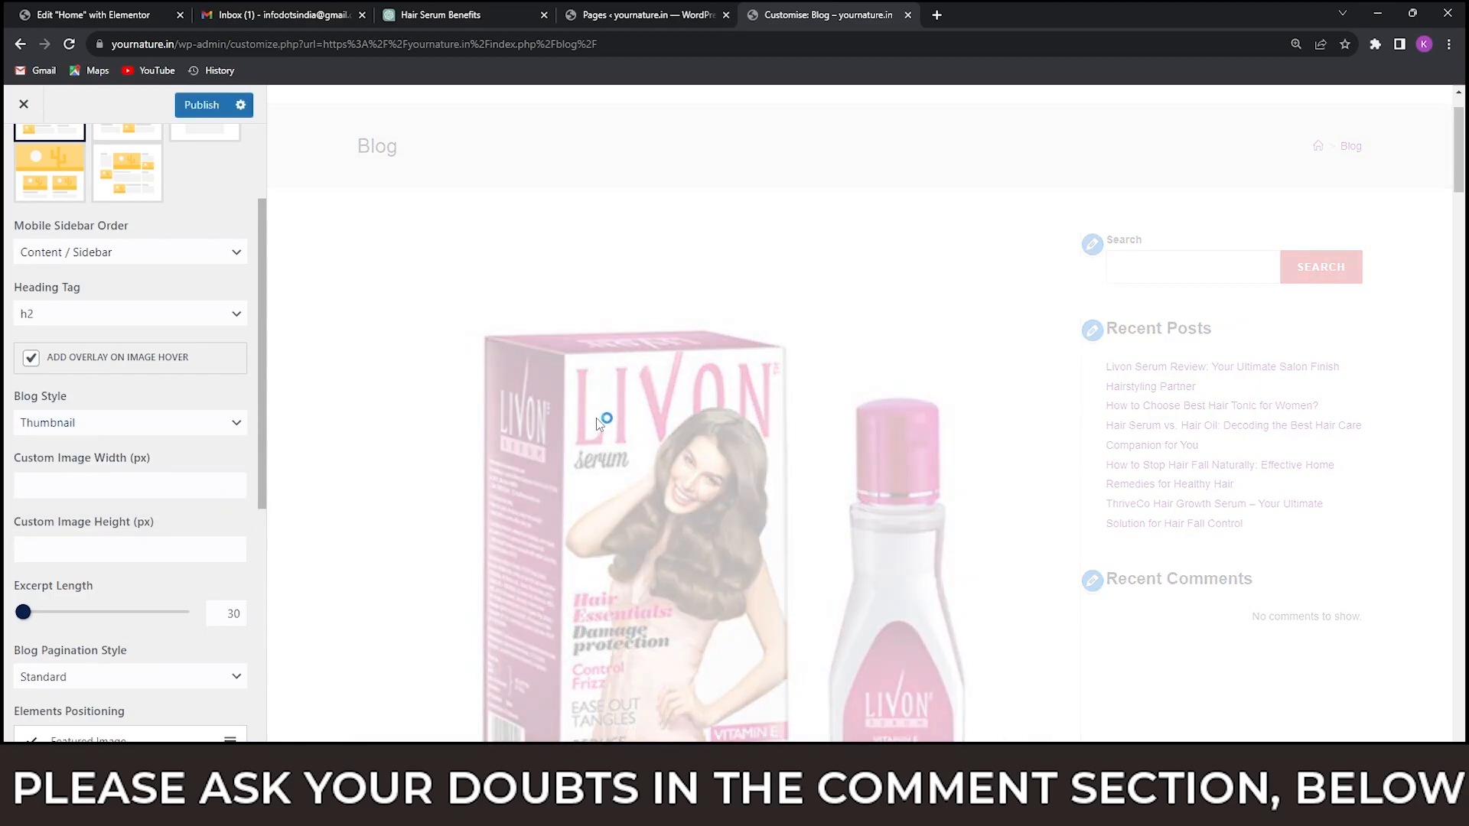
scroll(861, 389, "down", 4)
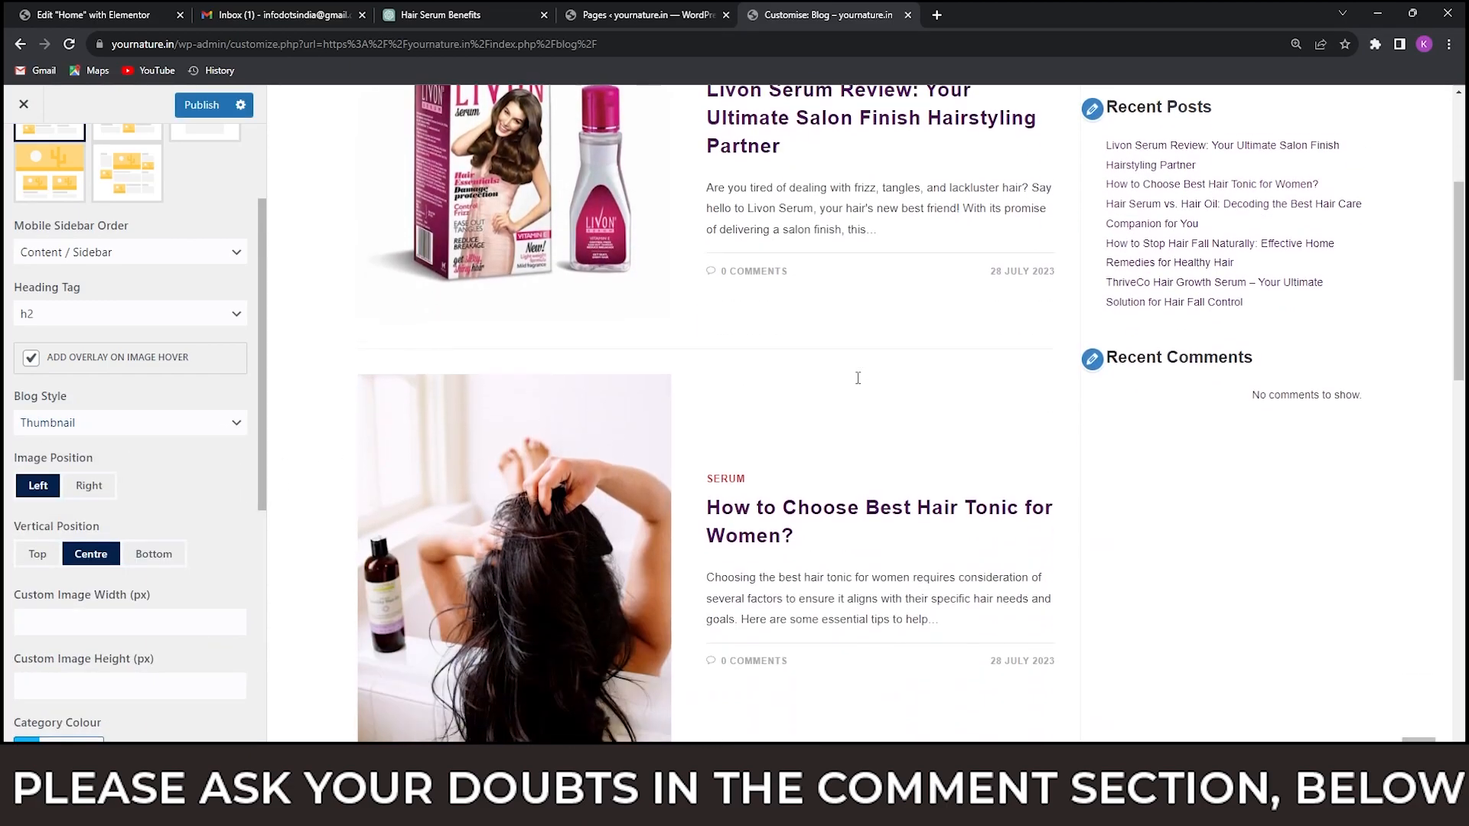
scroll(860, 388, "down", 15)
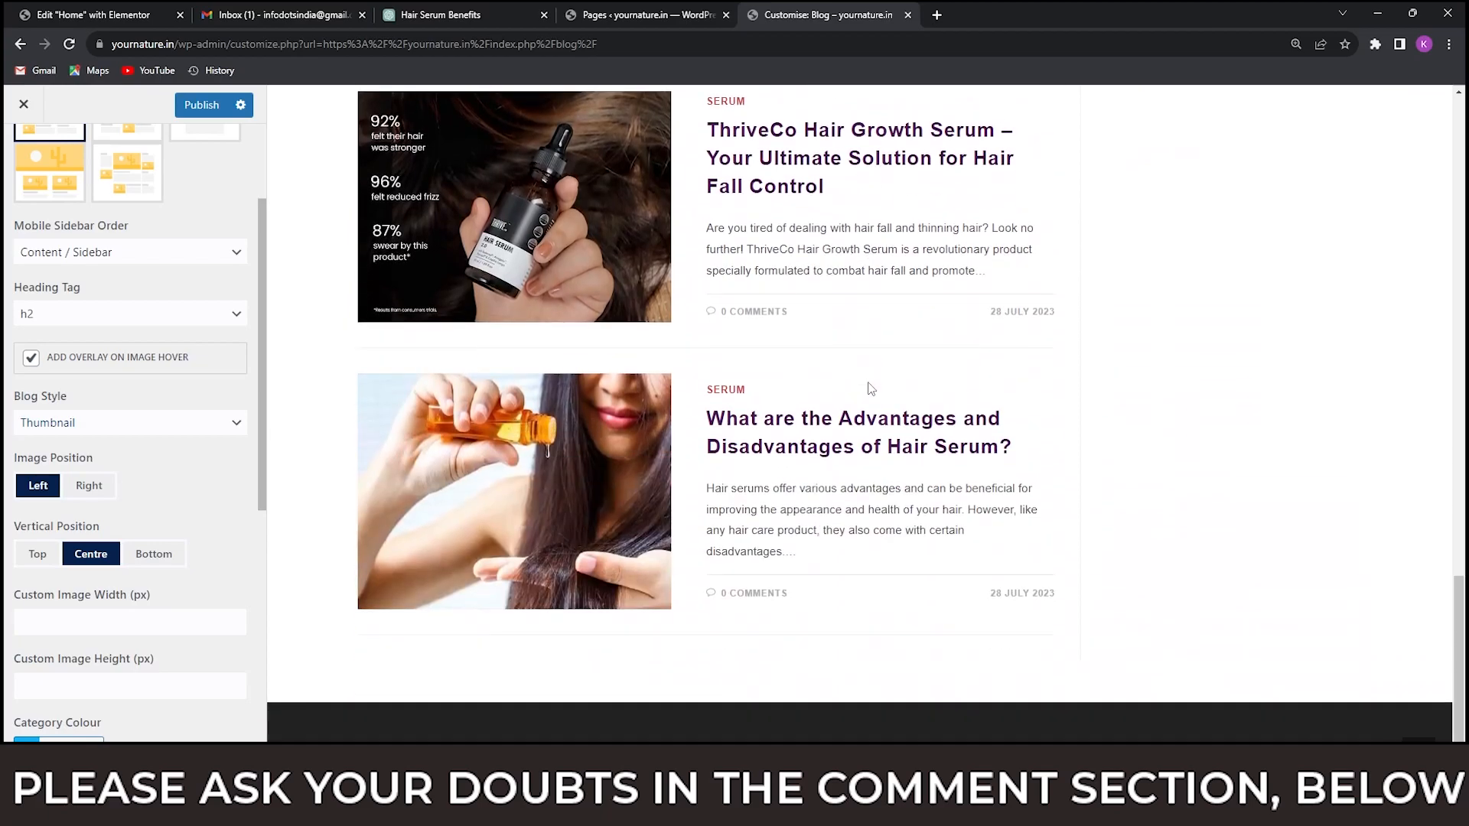
scroll(870, 388, "up", 20)
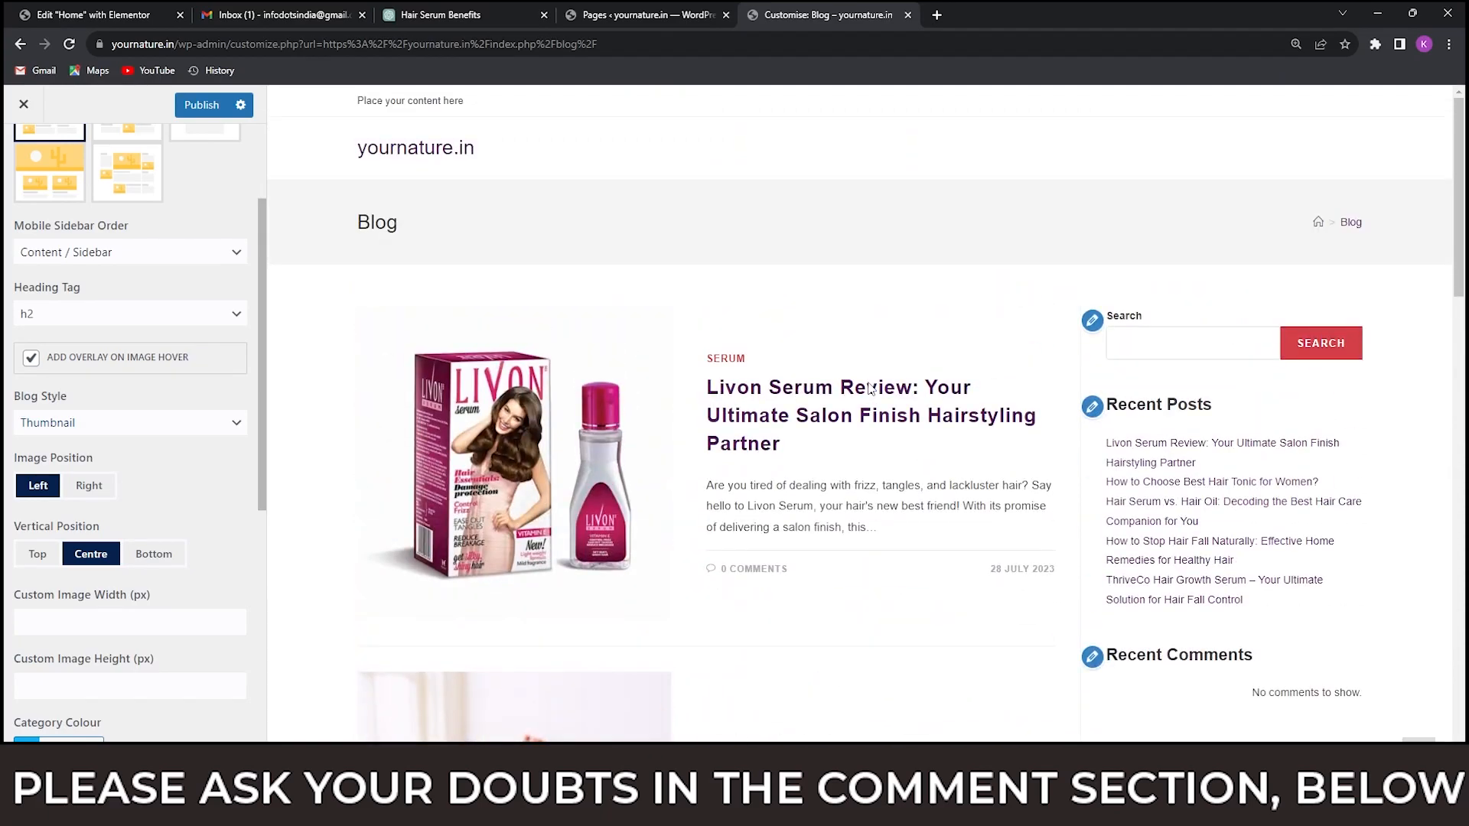
scroll(873, 391, "down", 7)
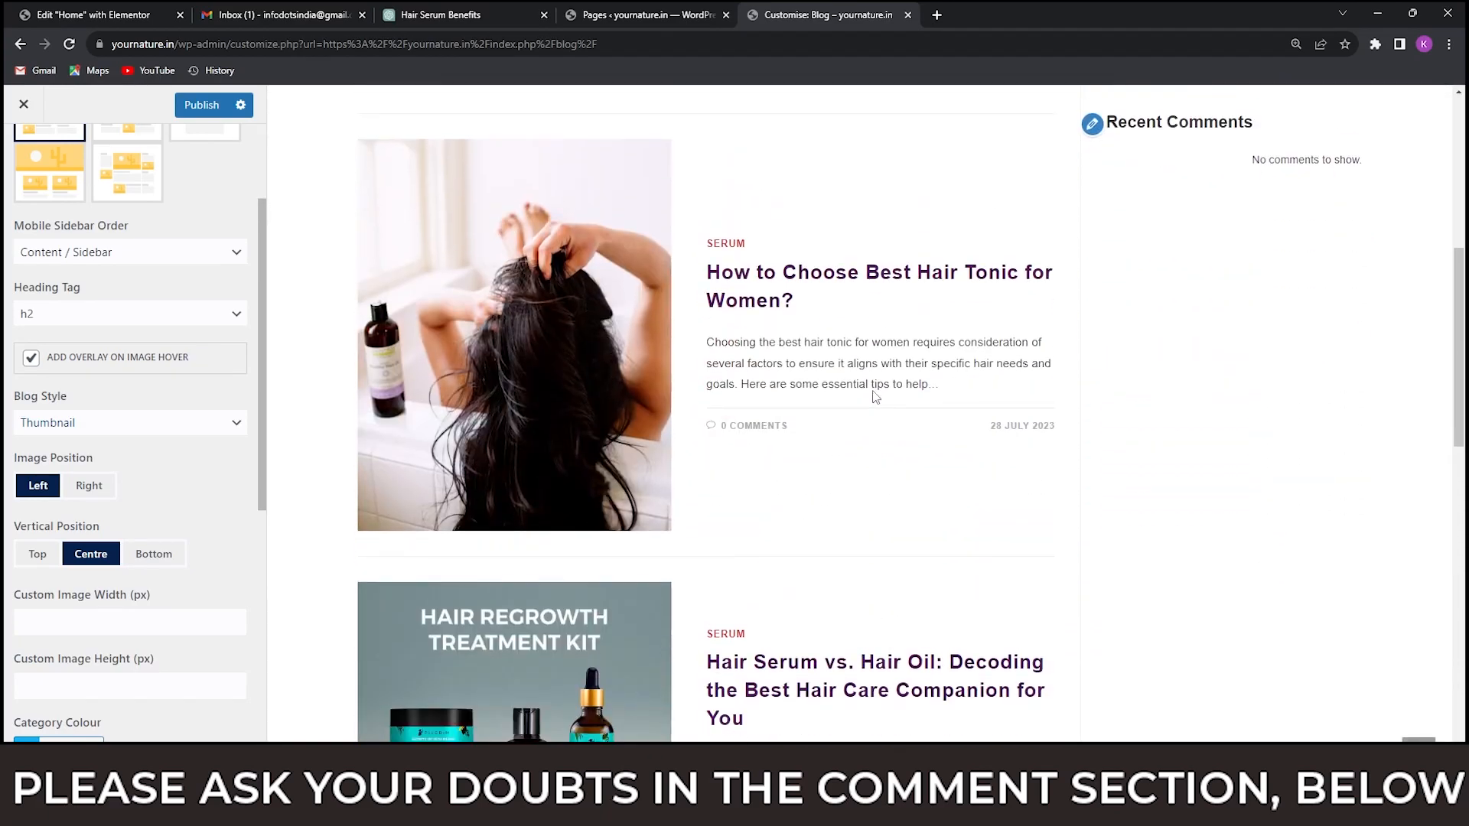
scroll(875, 398, "up", 7)
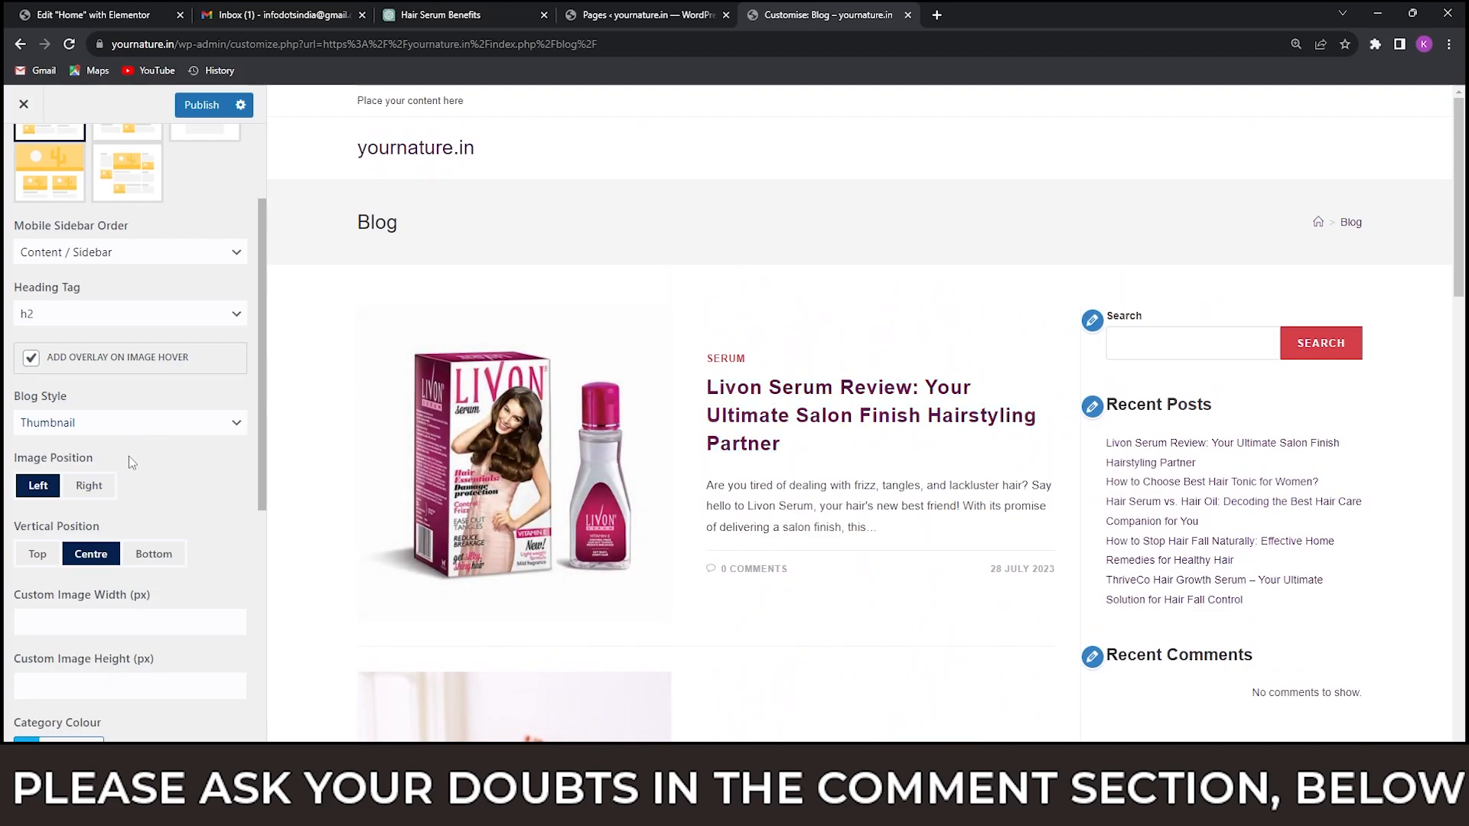
Set the custom image width and height of the blog entries to 500 px and check the thumbnails in the preview.
scroll(154, 446, "down", 3)
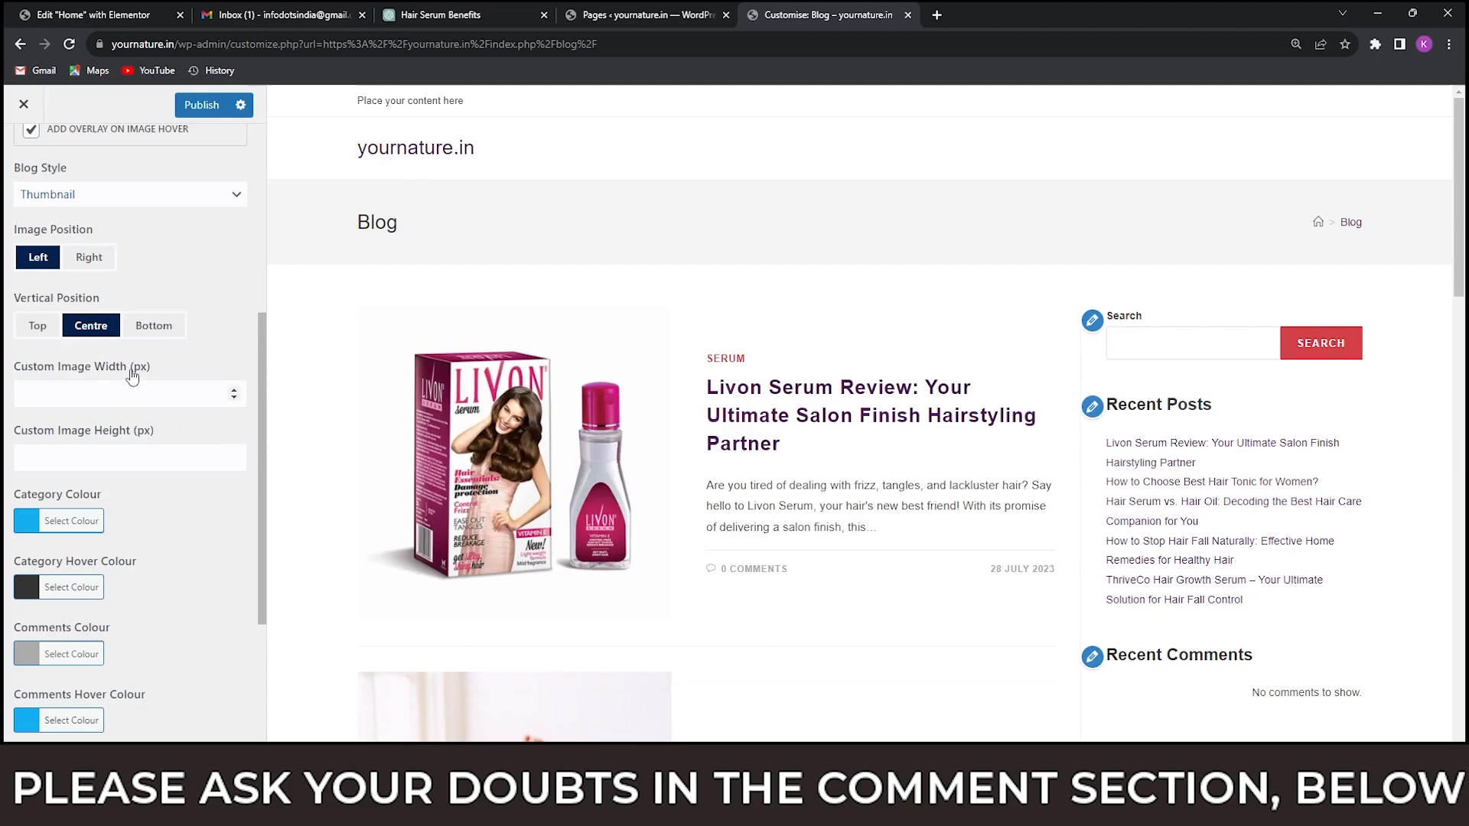
scroll(124, 370, "up", 2)
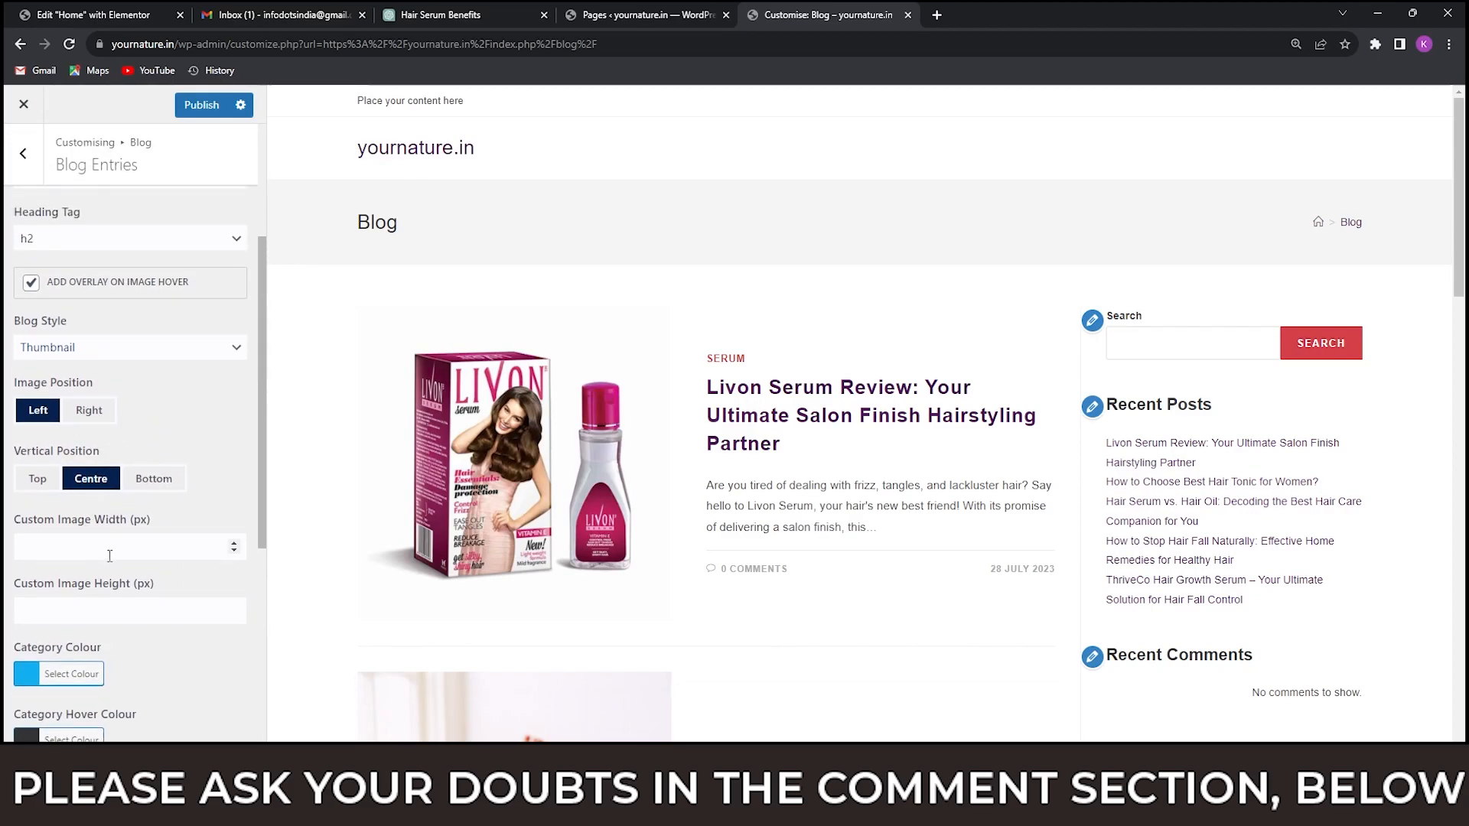
scroll(214, 487, "down", 2)
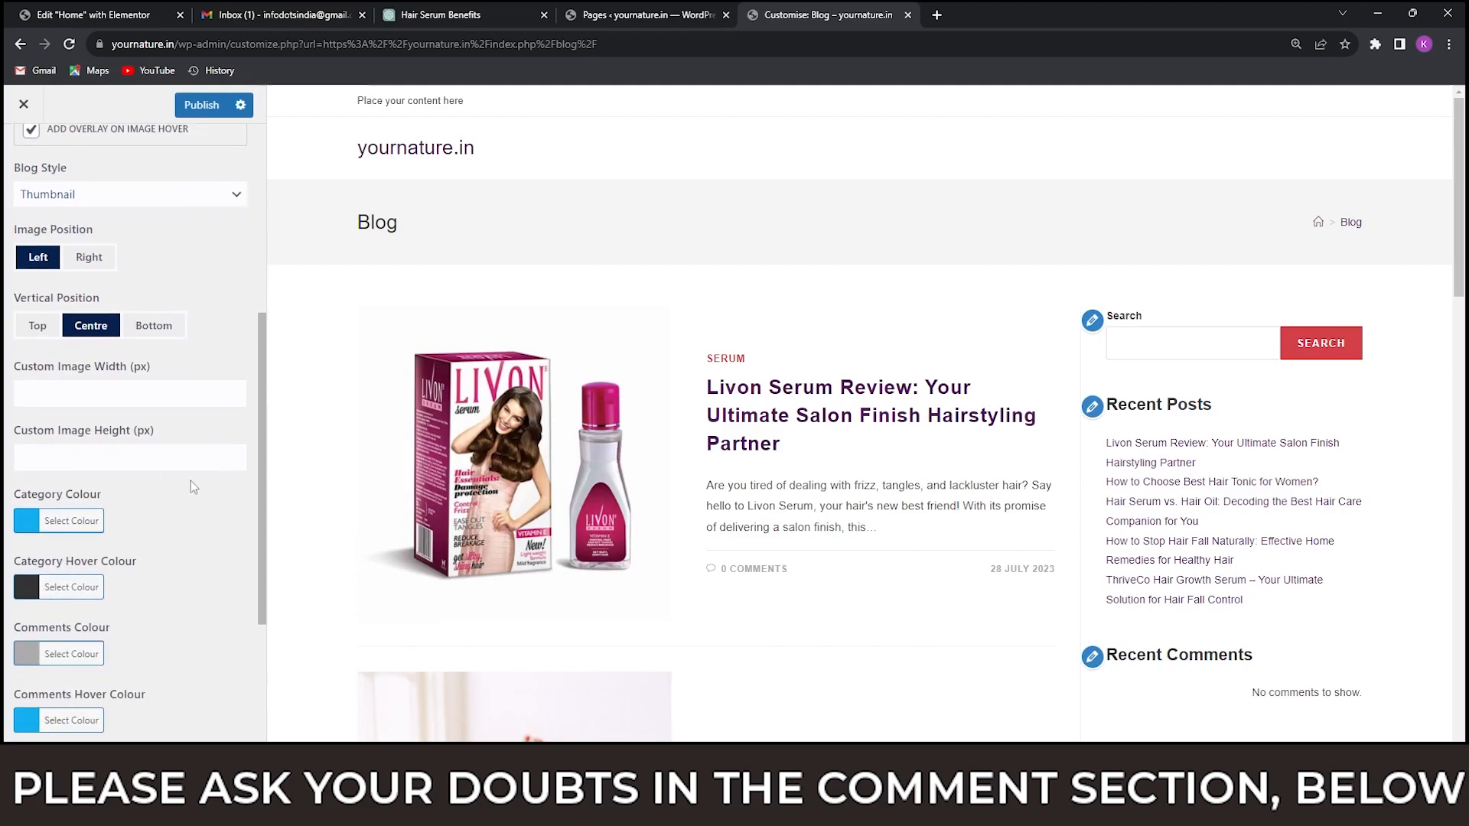
left_click(54, 396)
type("500")
left_click(42, 455)
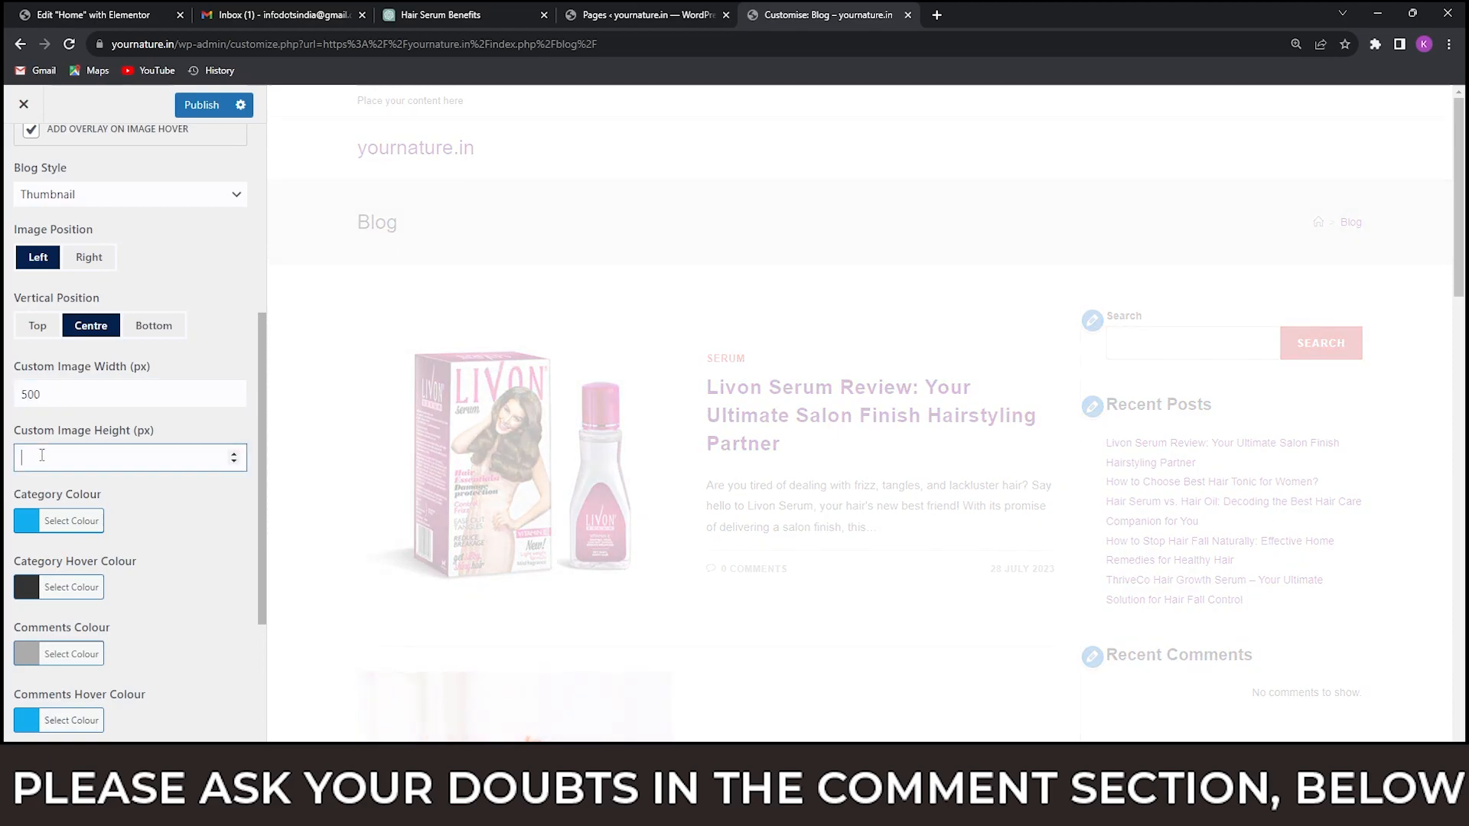
type("500")
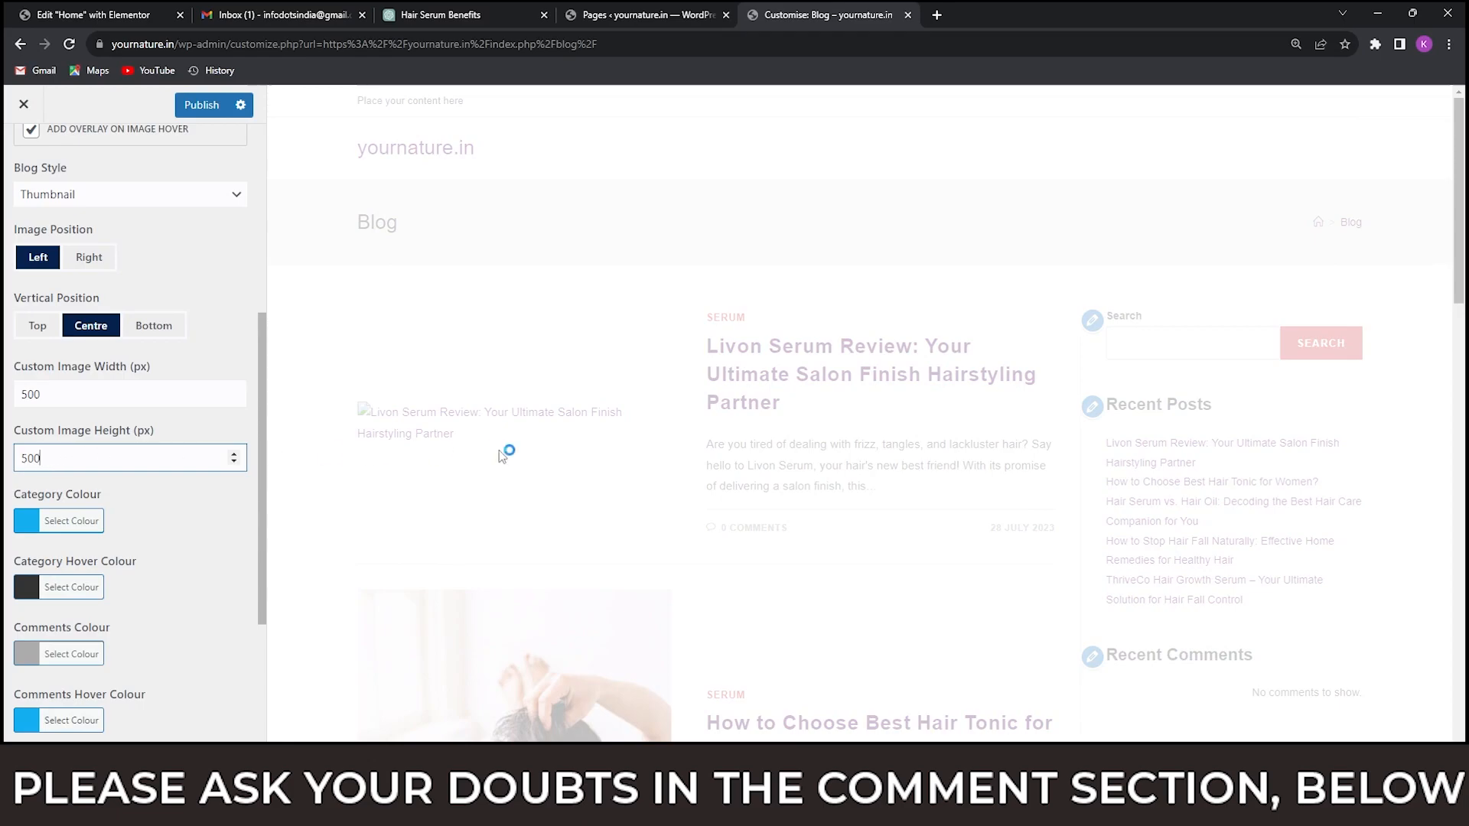
scroll(568, 459, "down", 6)
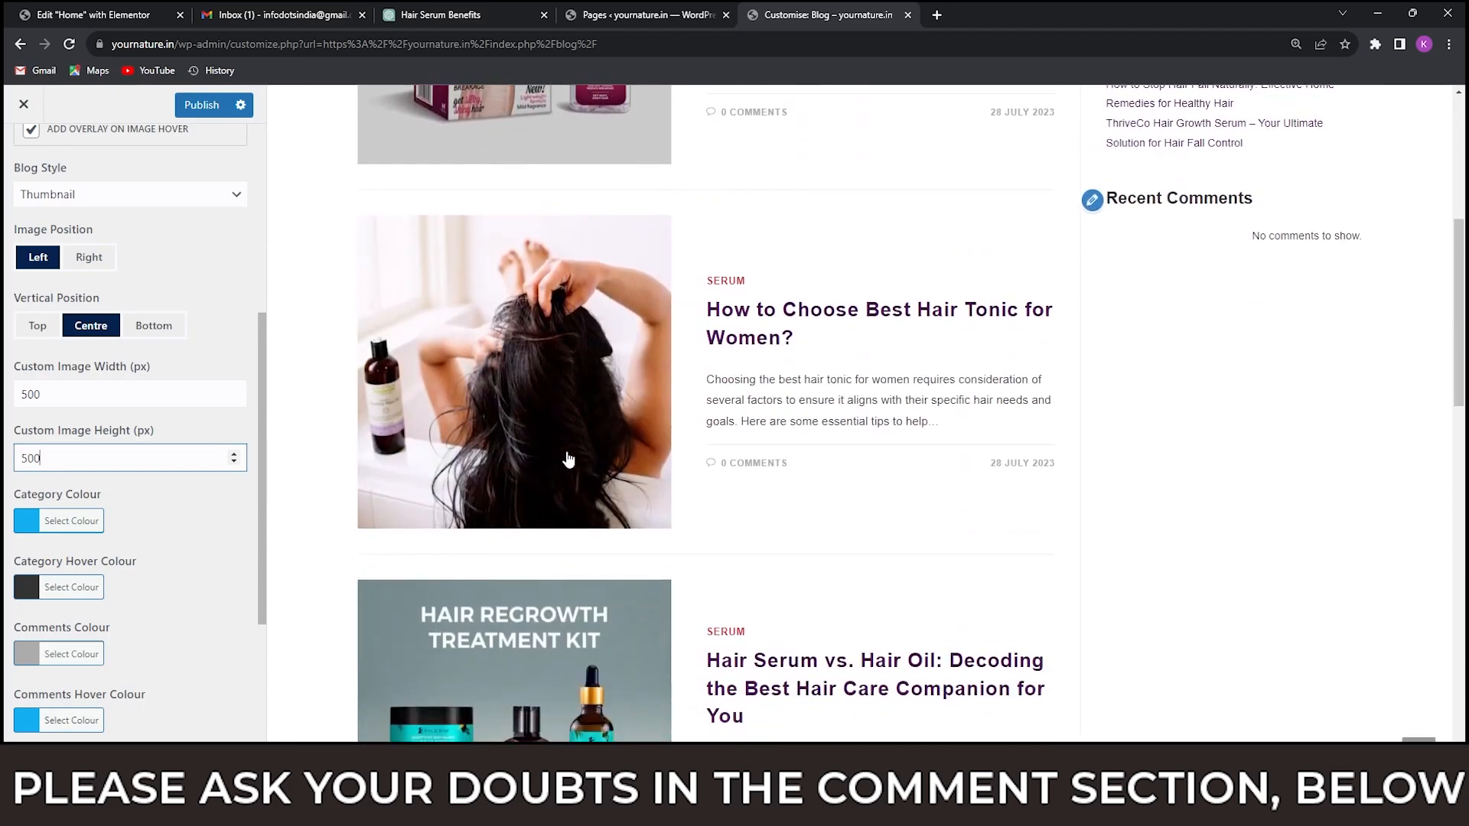
scroll(567, 459, "down", 18)
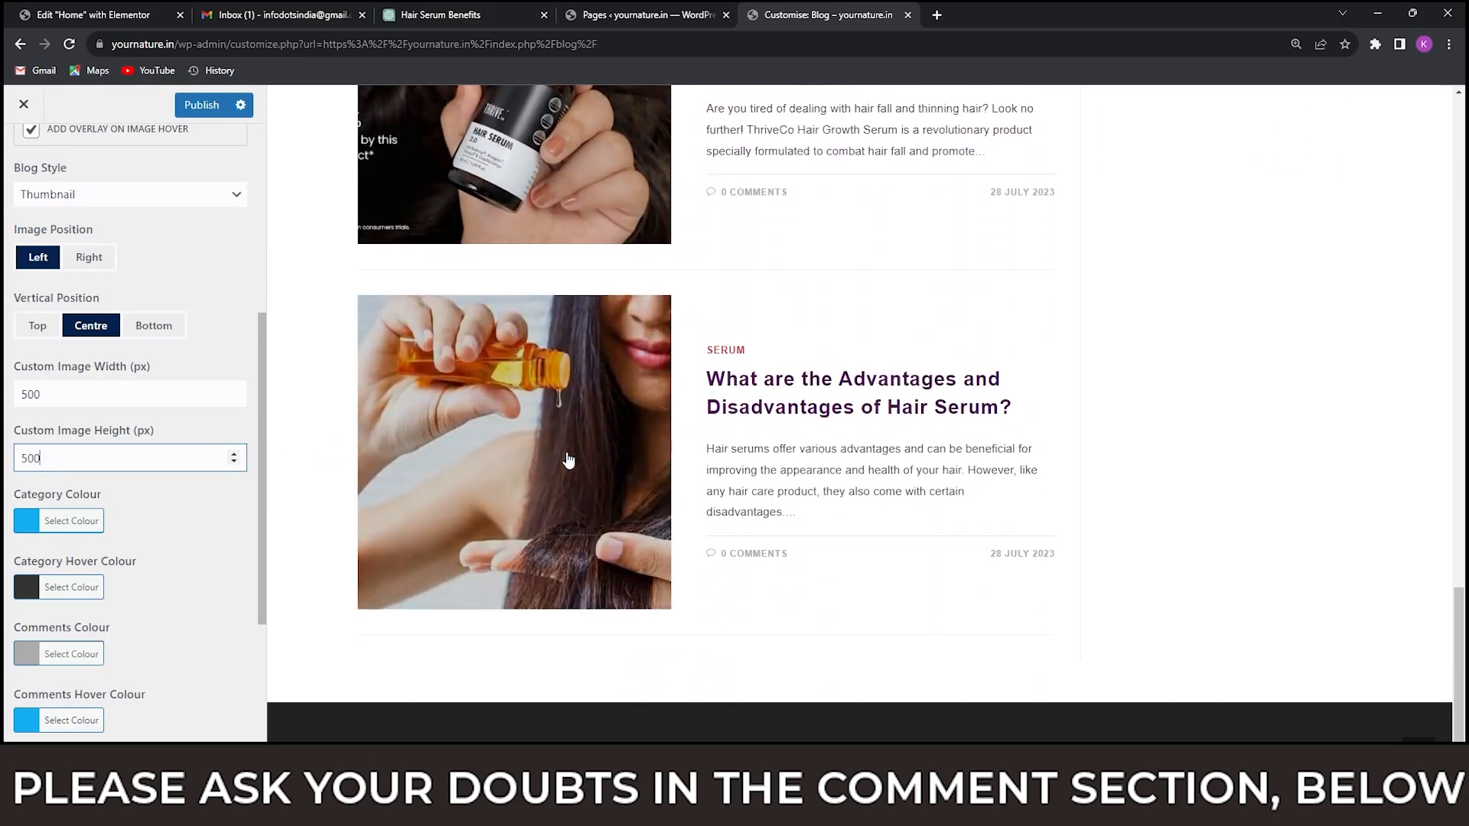
scroll(498, 511, "up", 20)
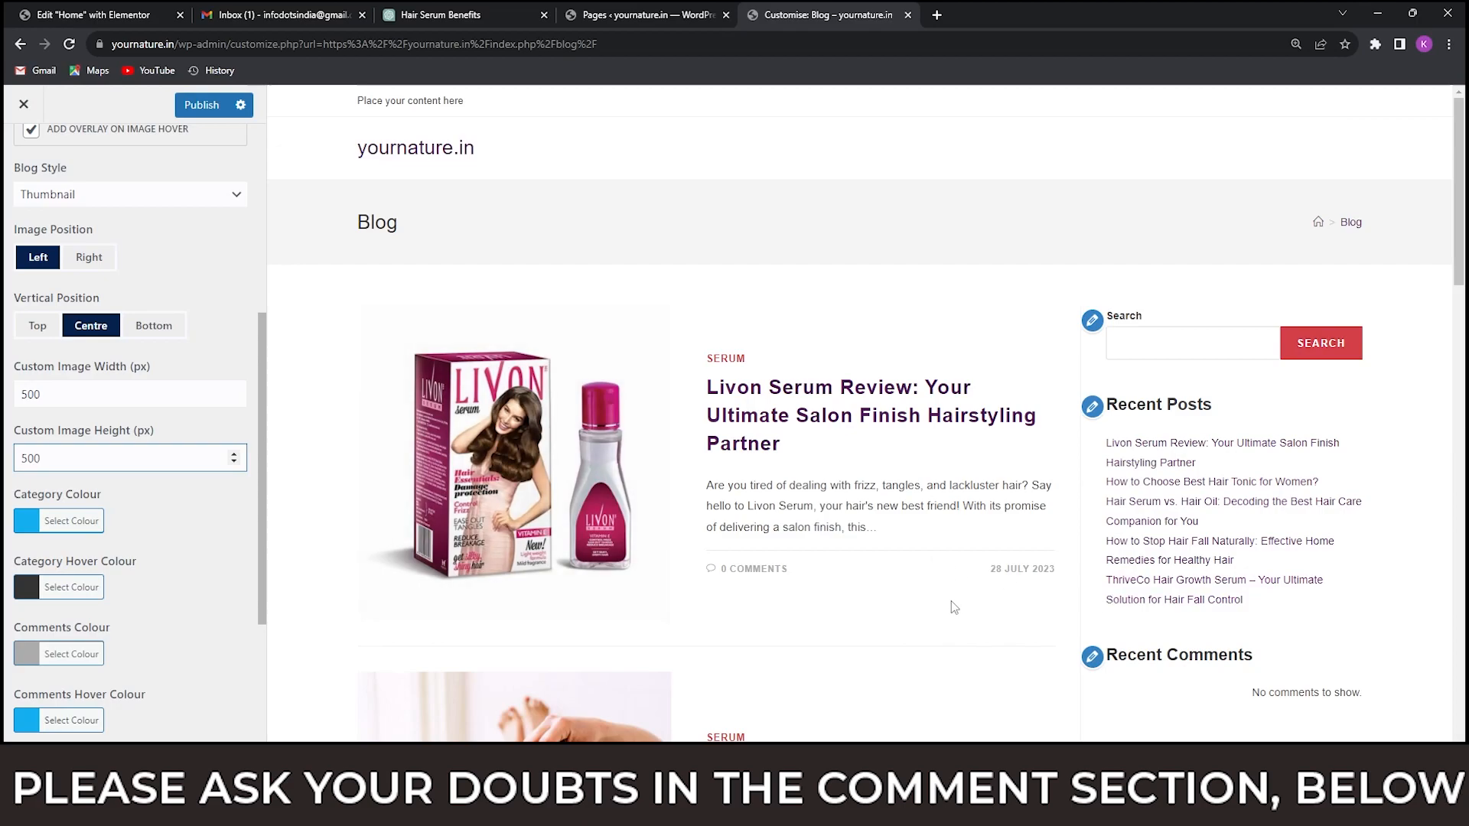
Switch to the homeshop18.in window, open its Blog page, compare its post thumbnails with the customiser preview, and return to the customiser.
mouse_move(987, 809)
left_click(784, 723)
scroll(783, 548, "down", 2)
scroll(783, 548, "up", 2)
left_click(991, 116)
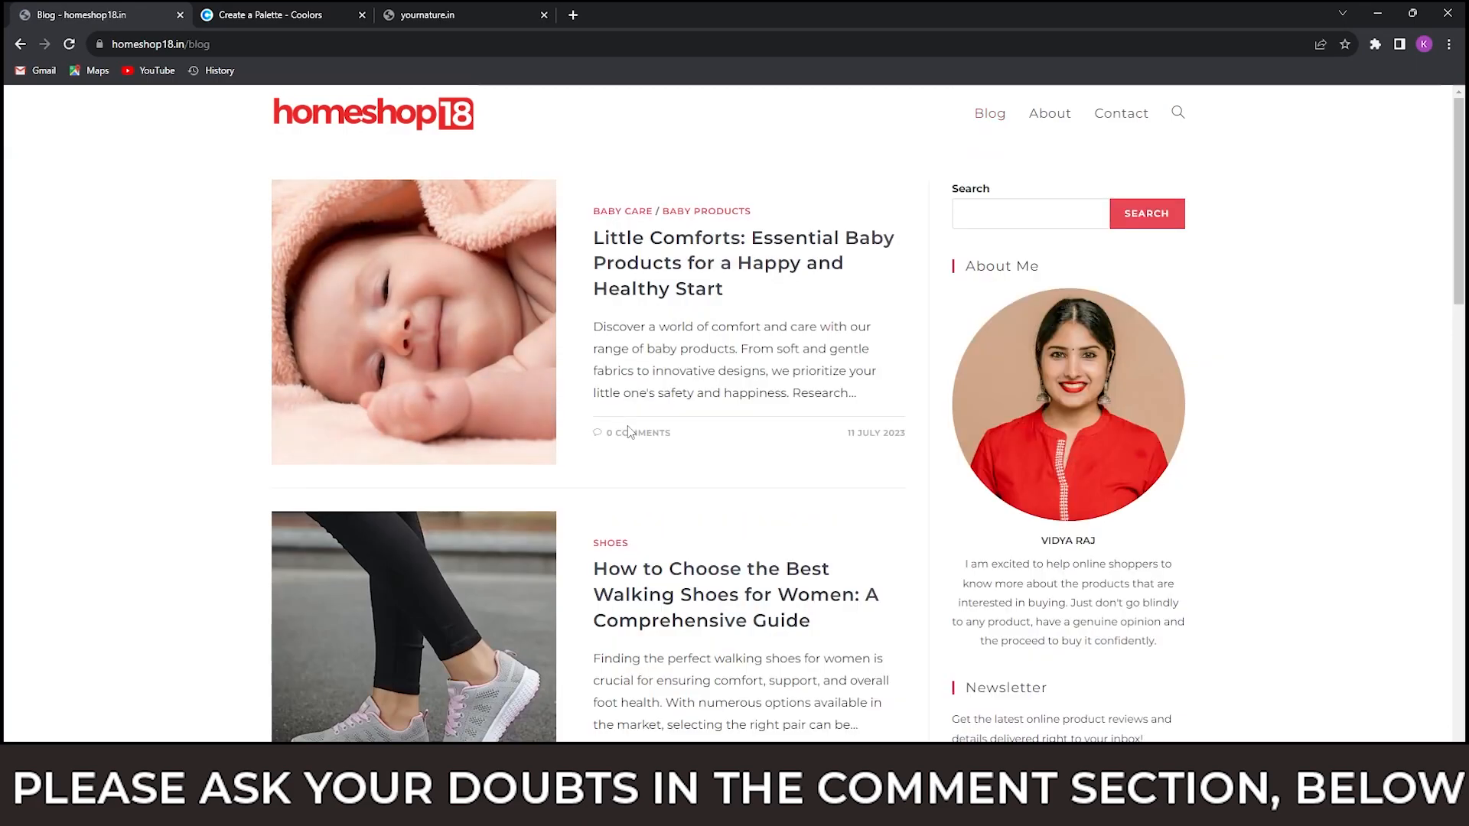
key("alt+Tab")
scroll(634, 438, "down", 3)
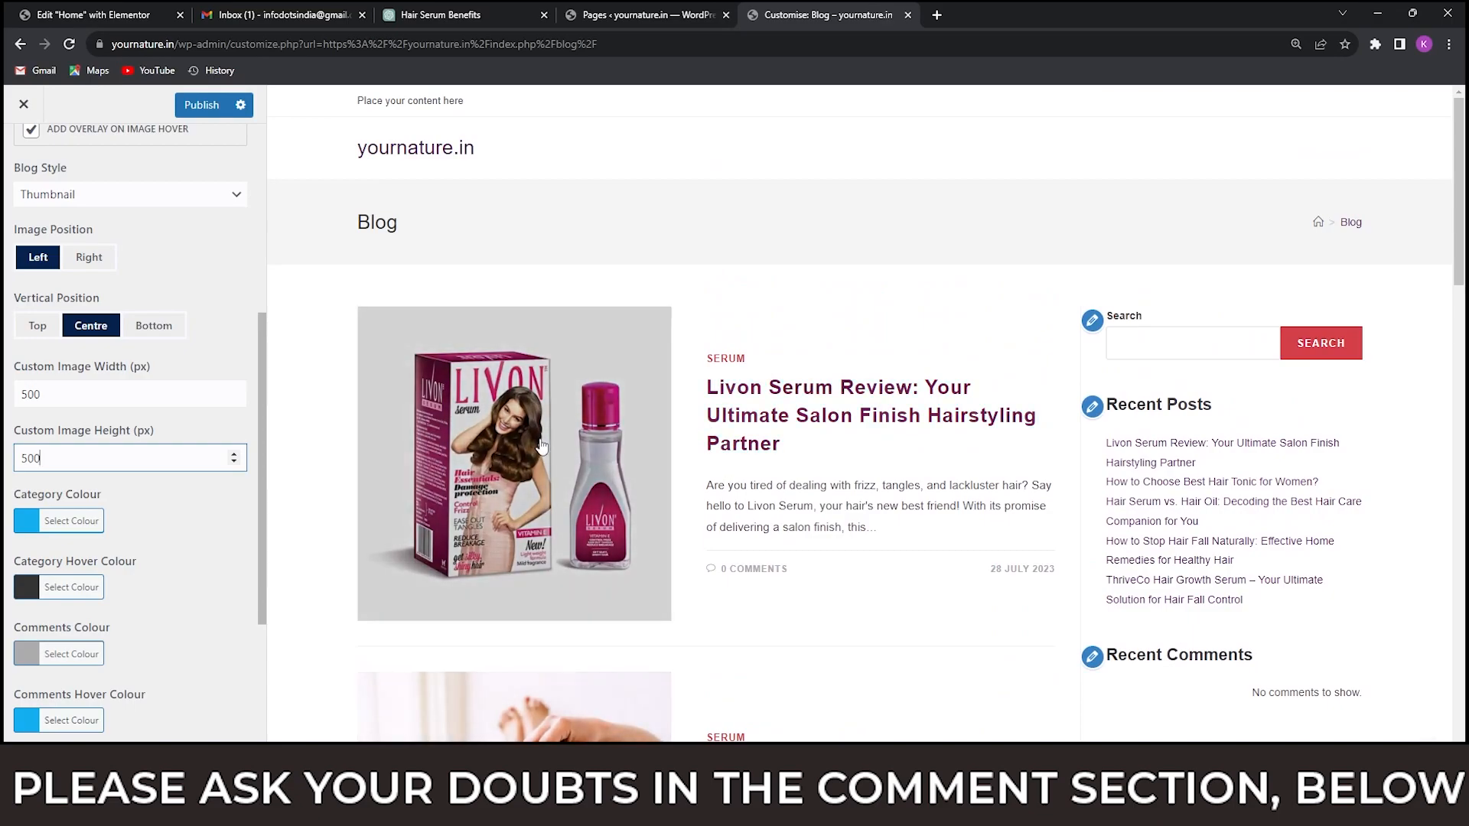
key("alt+Tab")
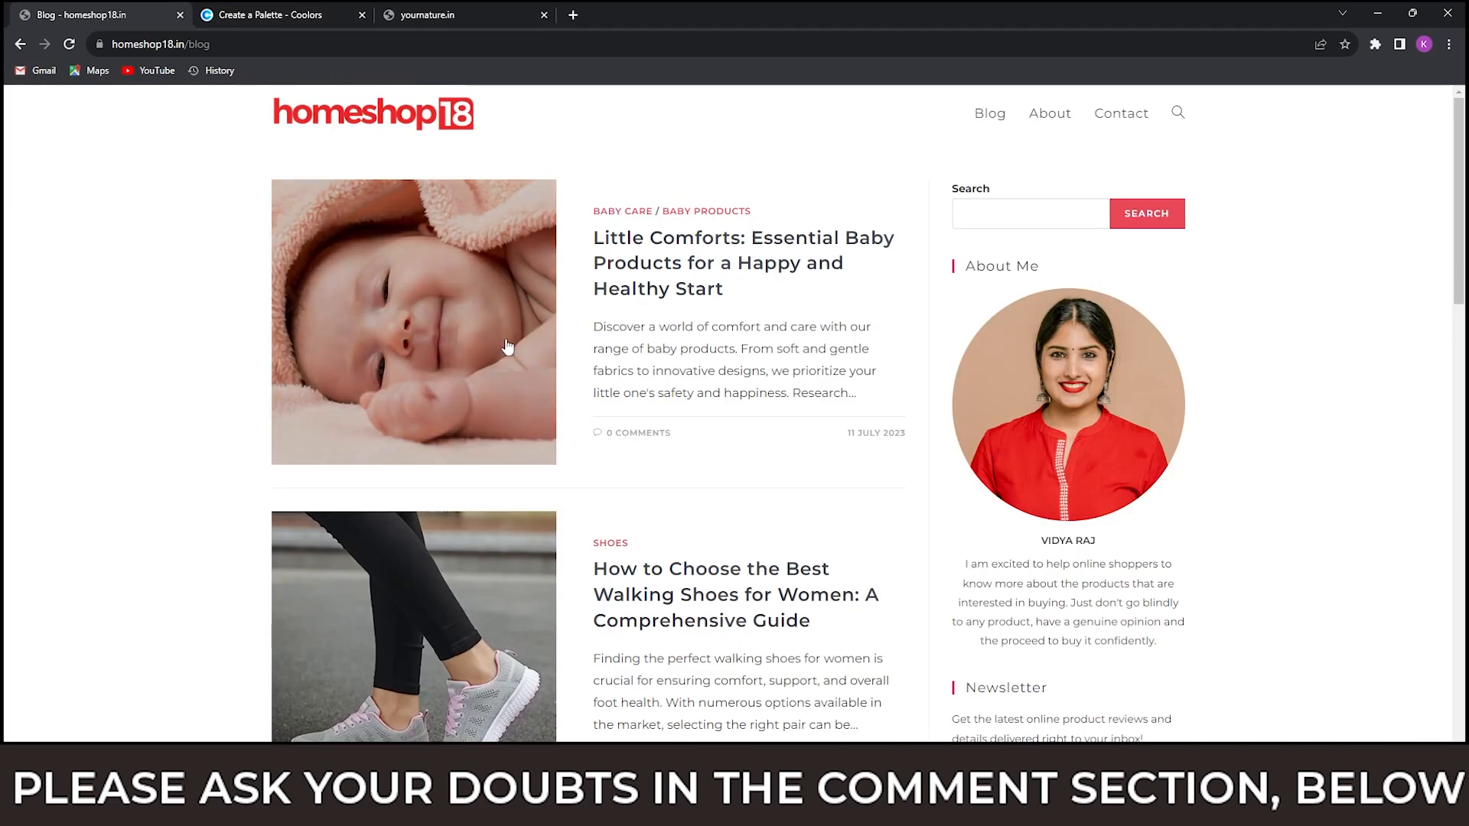
key("alt+Tab")
Set the custom image width and height to 400 px and preview the Blog page with the customiser controls hidden.
left_click_drag(42, 393, 10, 392)
type("400")
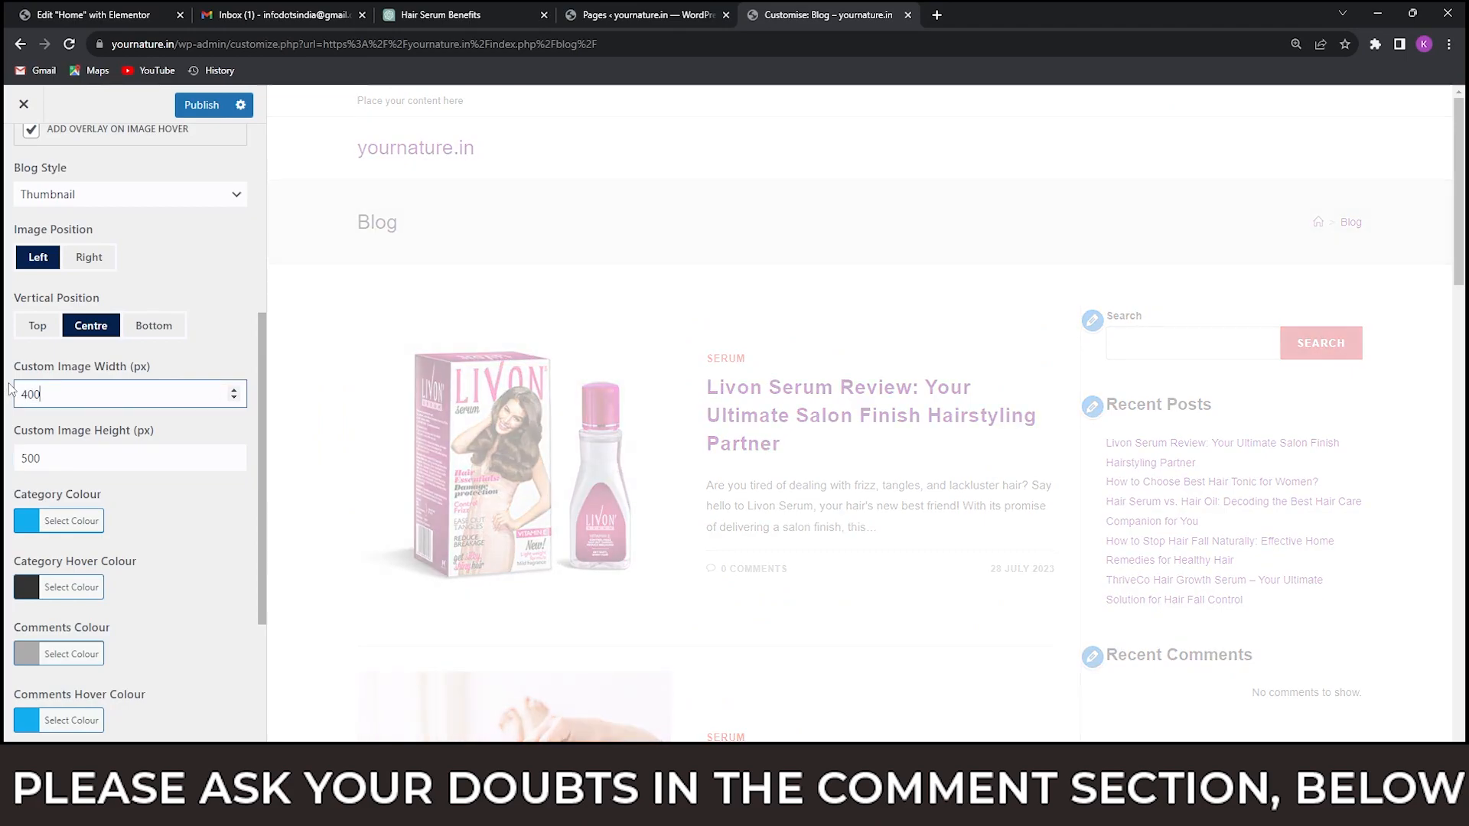
left_click_drag(48, 456, 15, 458)
type("400")
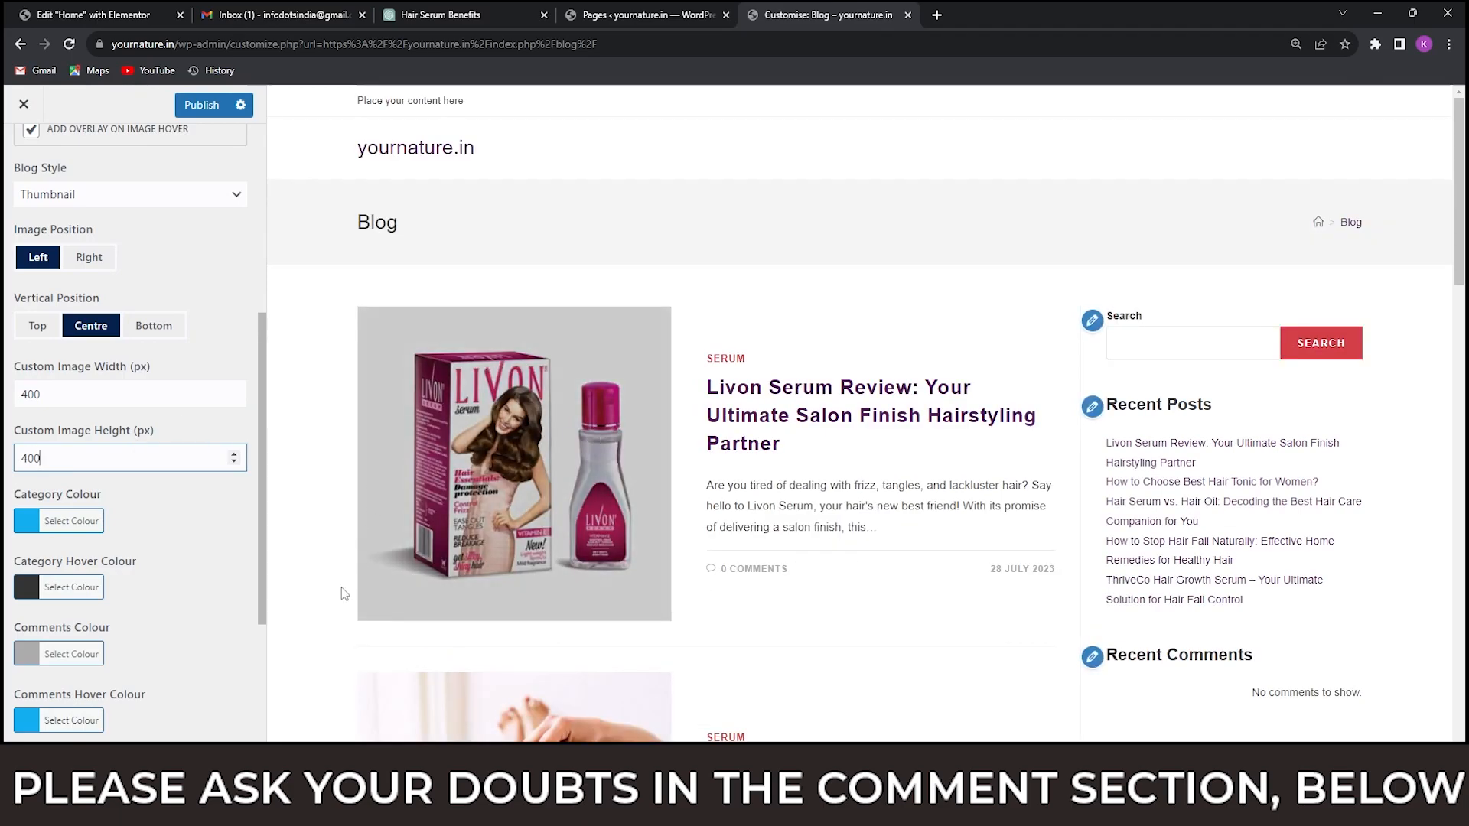
left_click(53, 774)
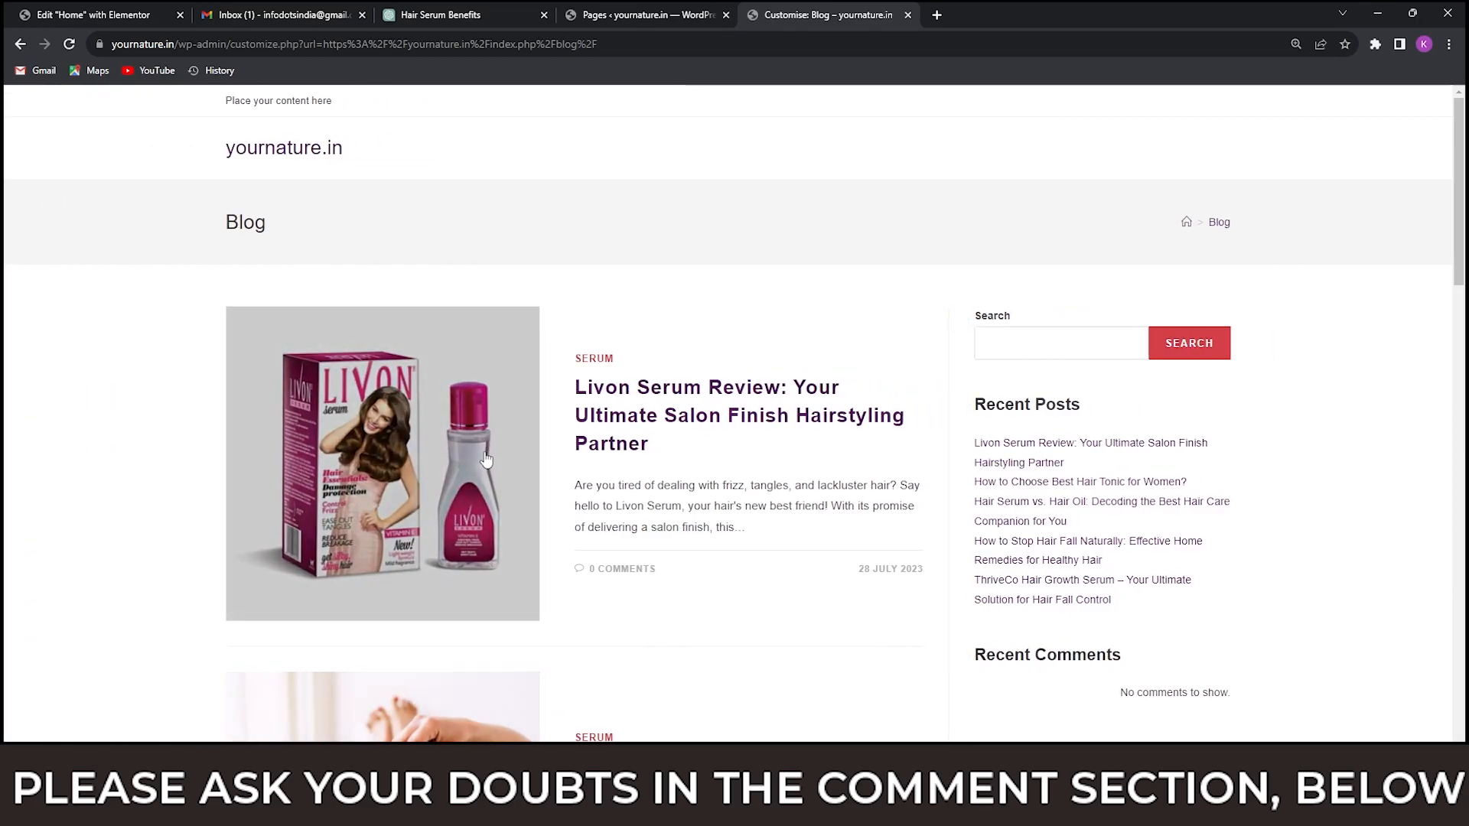
scroll(485, 459, "down", 4)
scroll(444, 530, "up", 5)
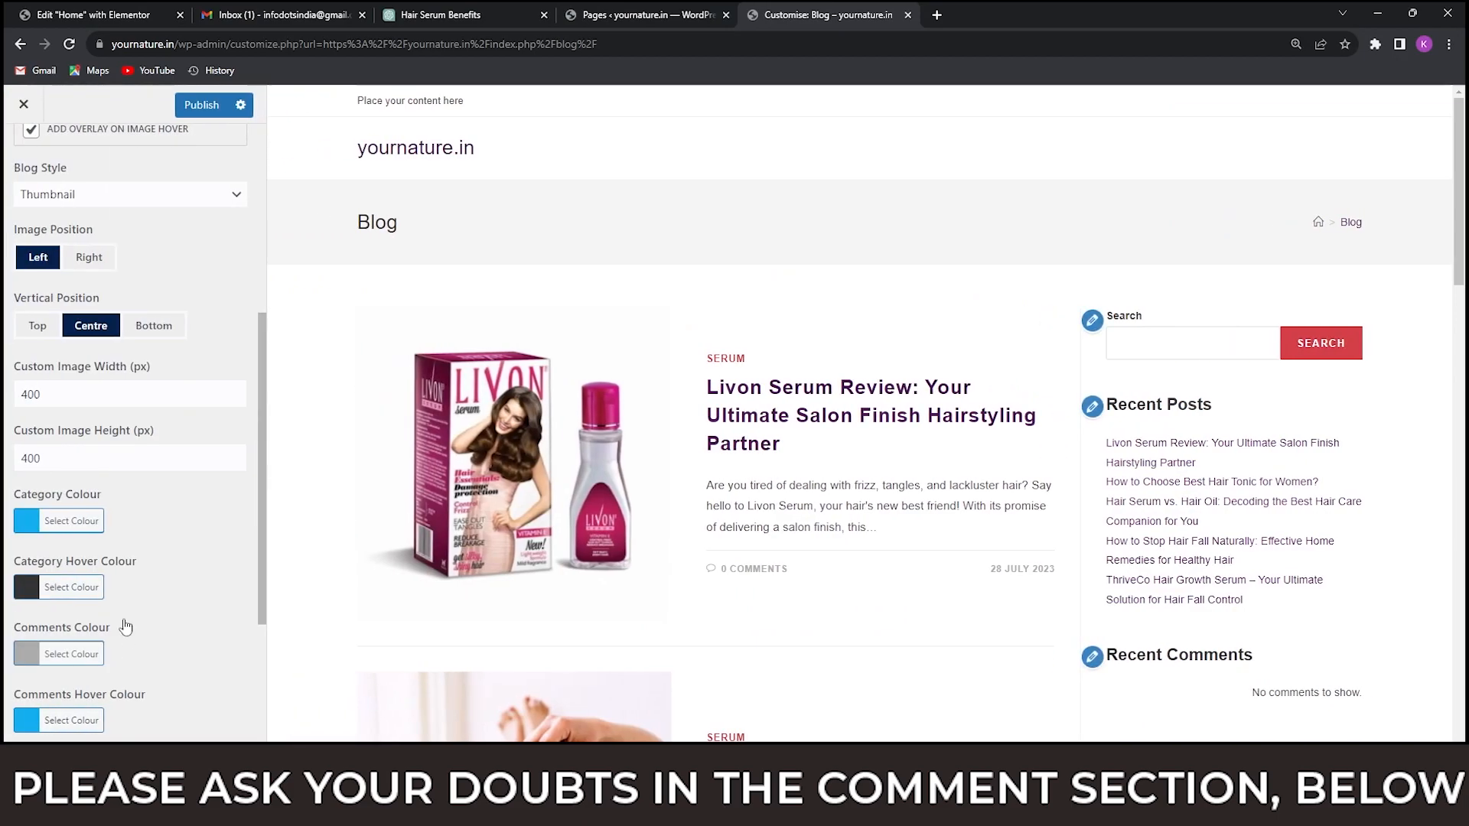
Set the custom image width and height of the blog entries to 300 px and check the posts in the preview.
double_click(29, 393)
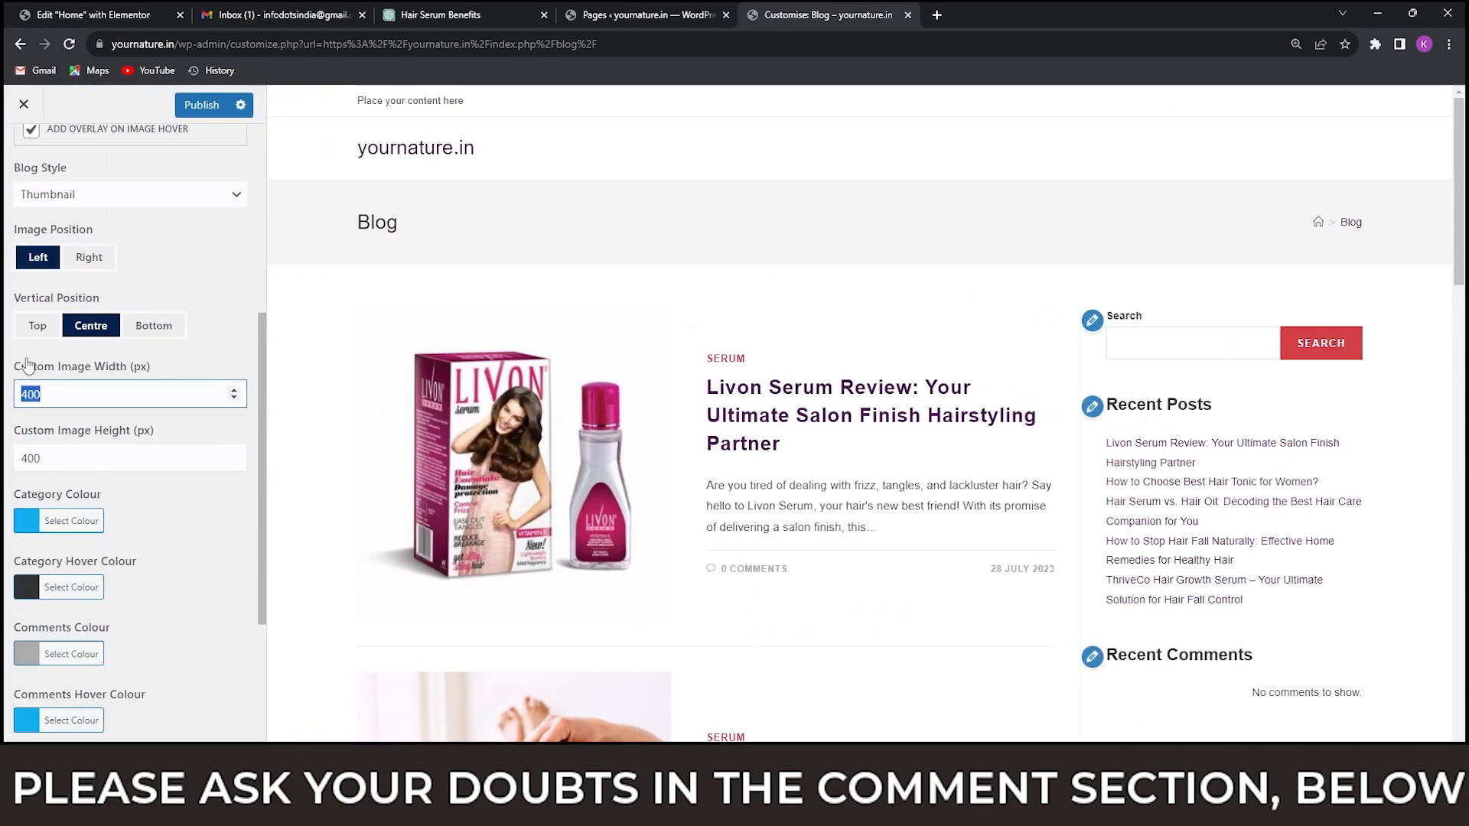
double_click(34, 459)
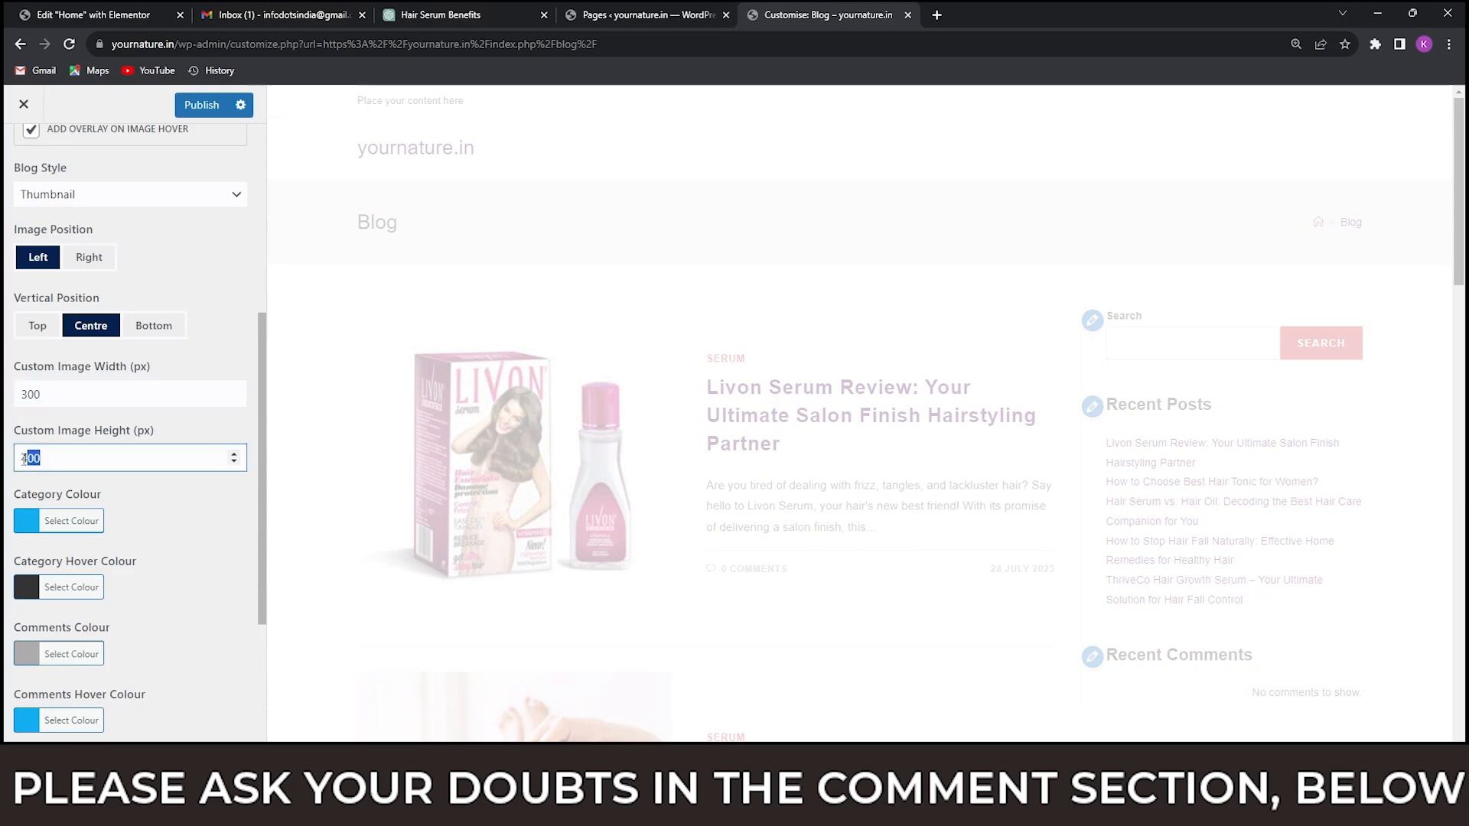
type("36")
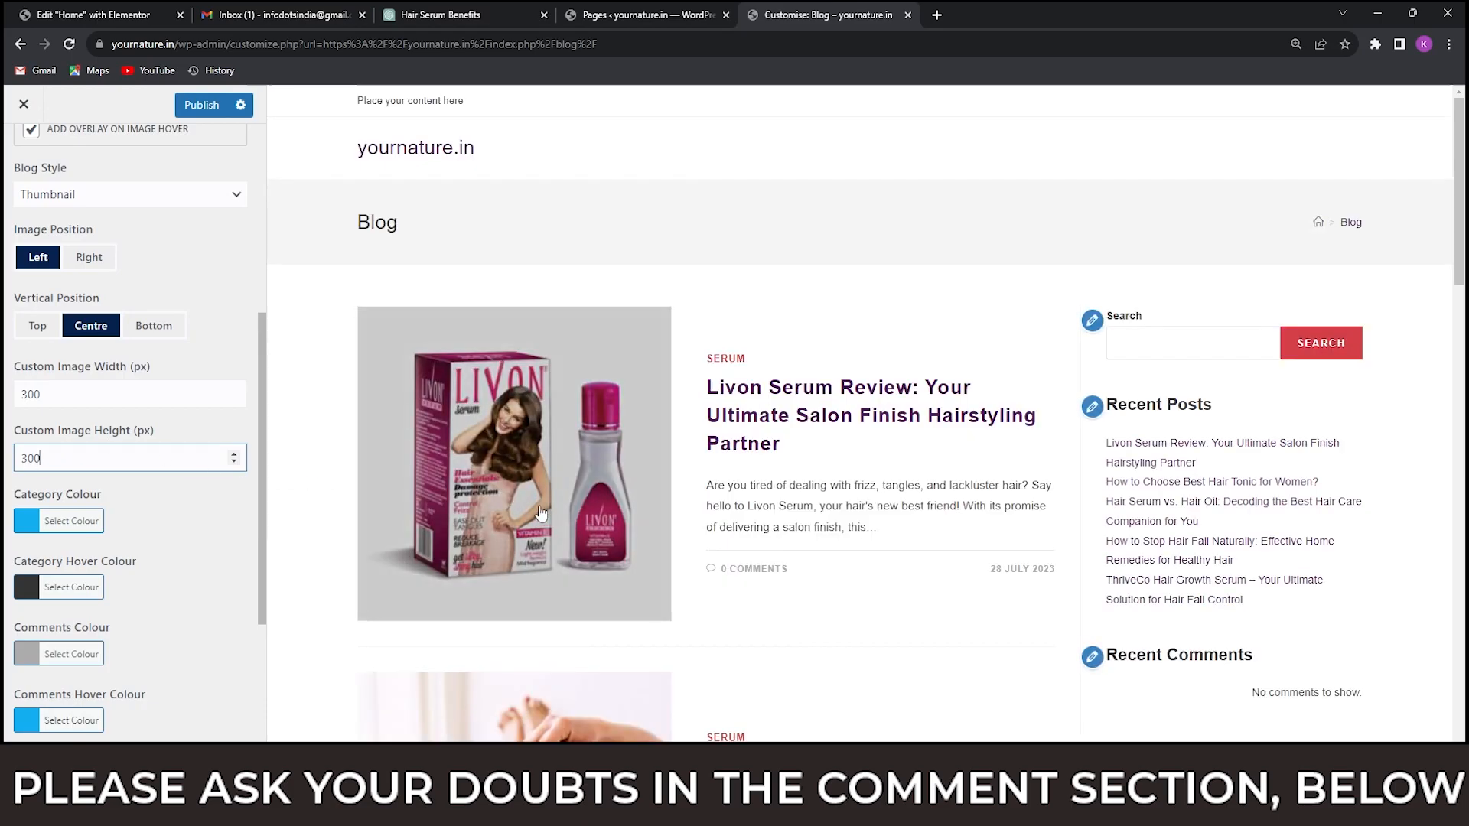
scroll(795, 471, "down", 4)
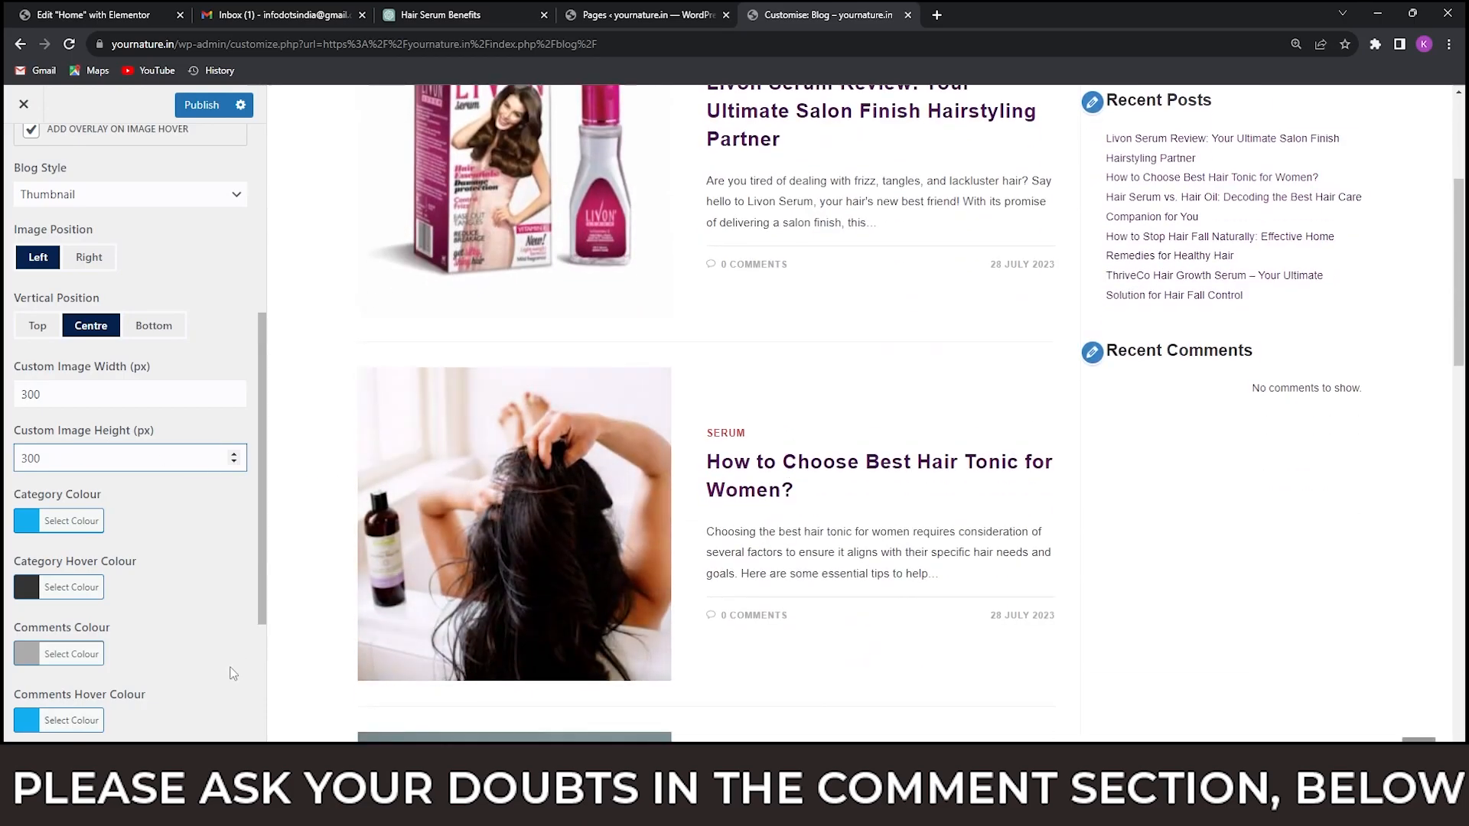
scroll(726, 511, "down", 5)
scroll(725, 511, "up", 9)
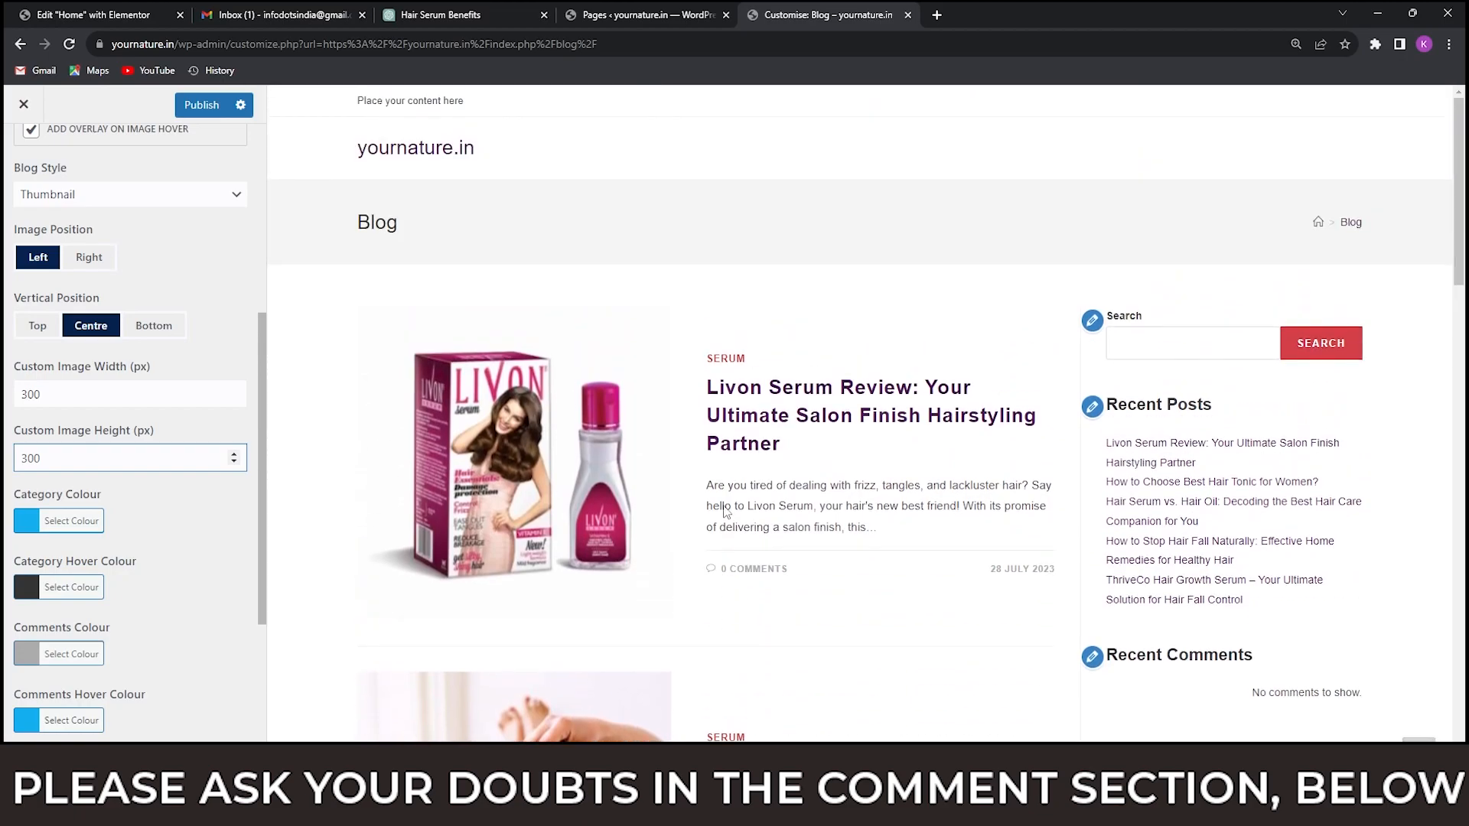
Leave the Blog Entries settings and look through the theme's General Options, including General Styling and General Settings.
scroll(168, 328, "up", 5)
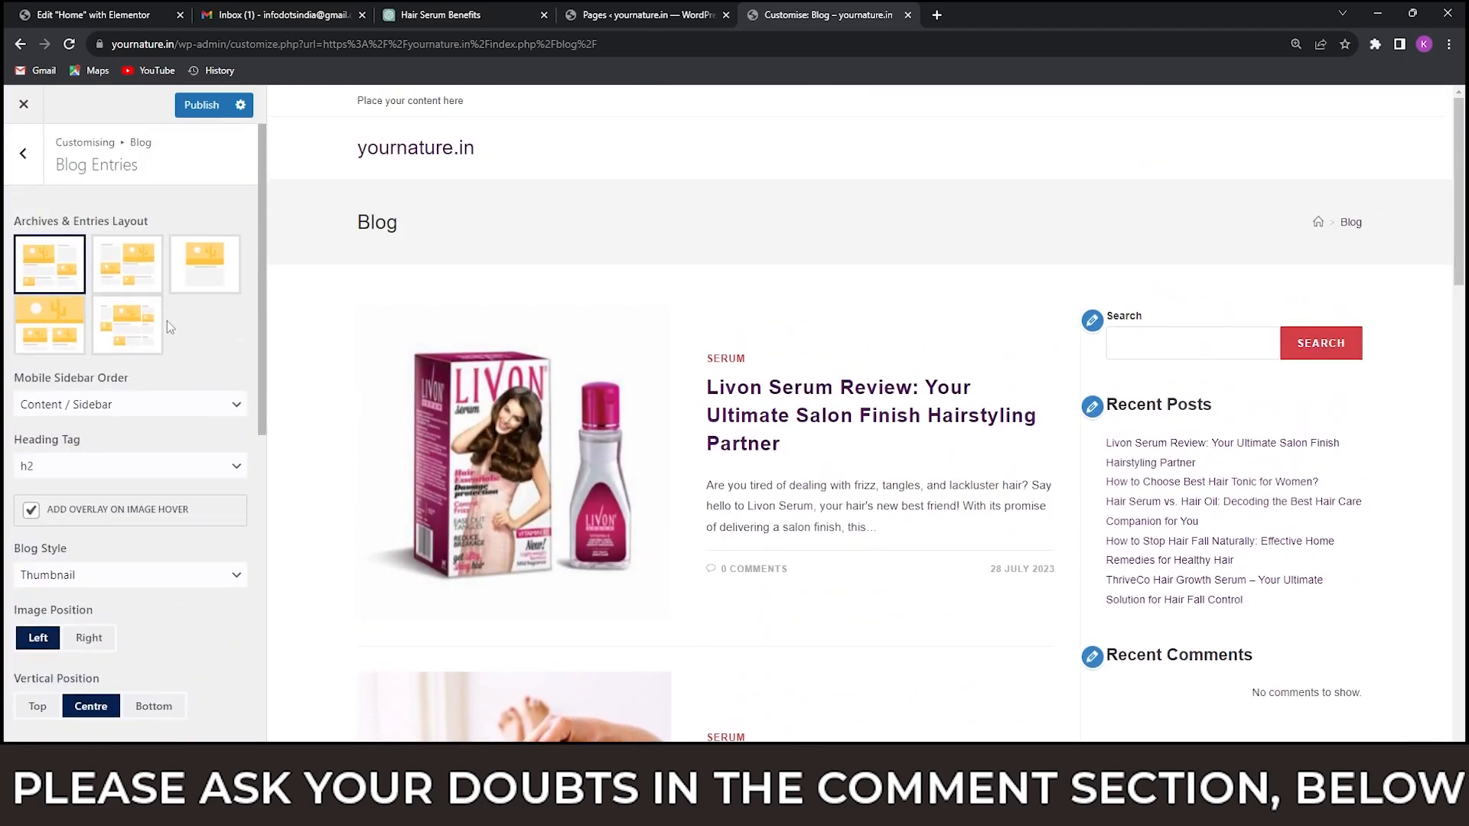
left_click(25, 158)
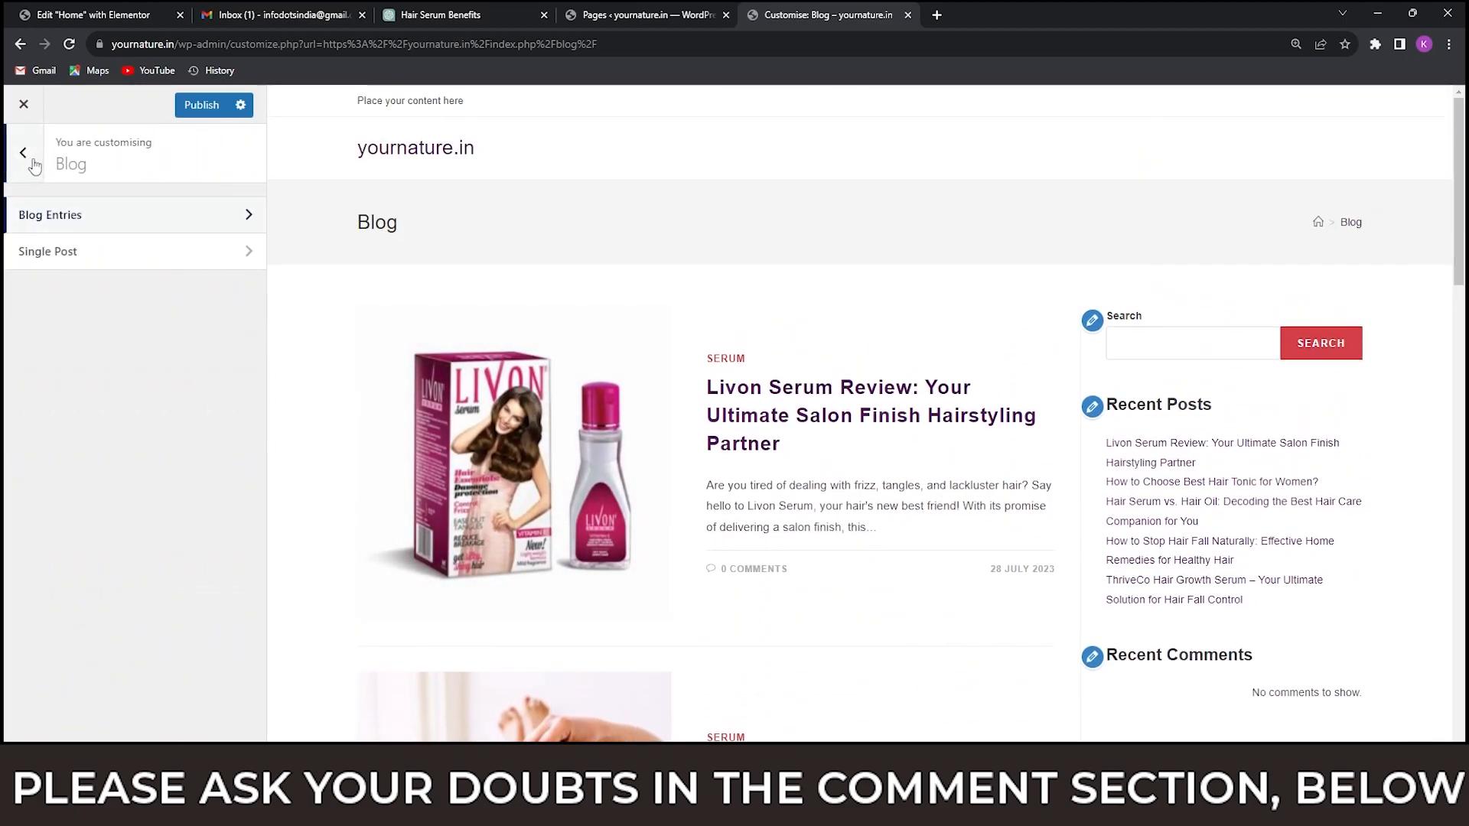
left_click(25, 157)
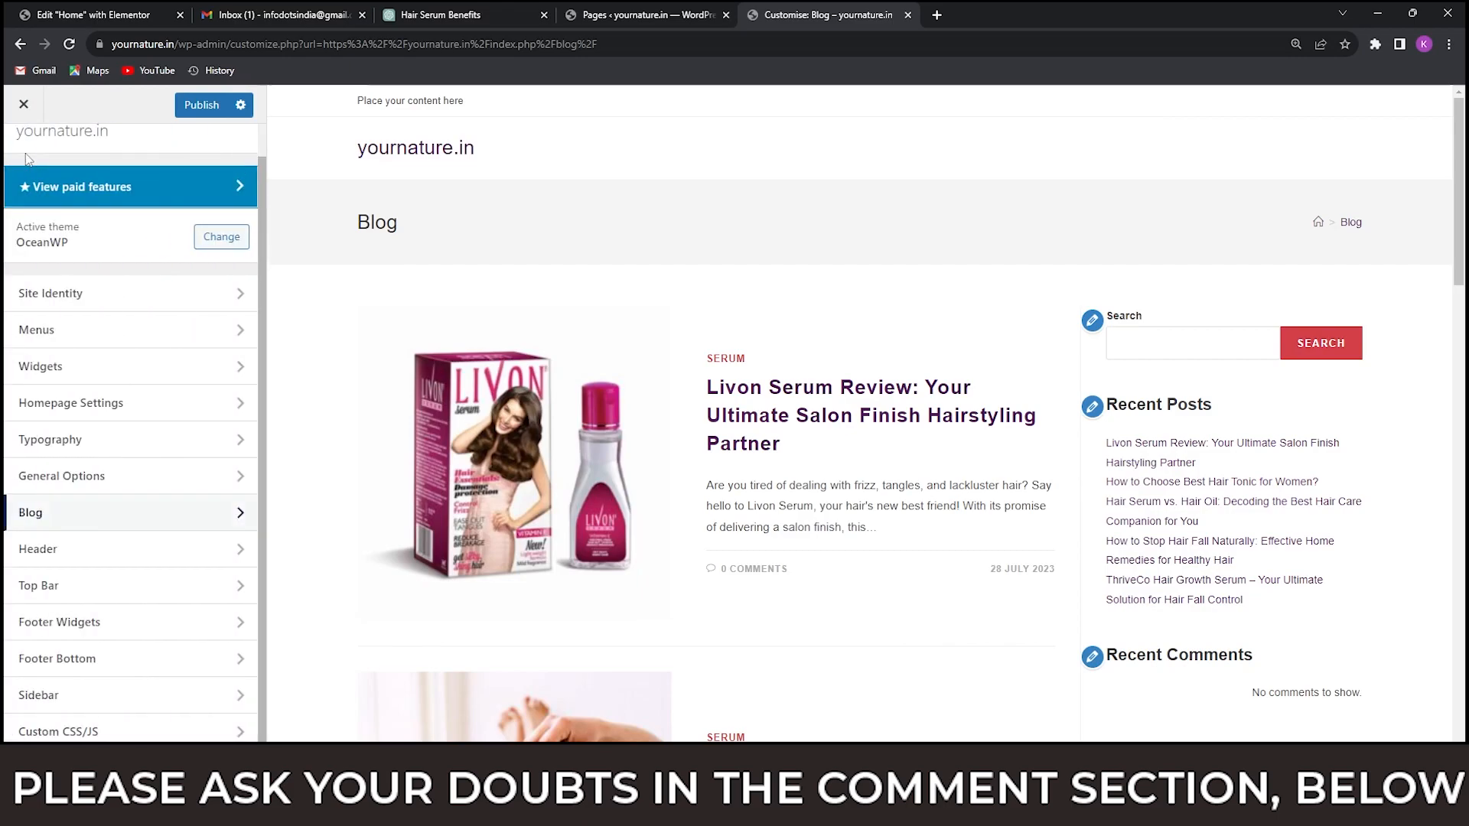
left_click(128, 479)
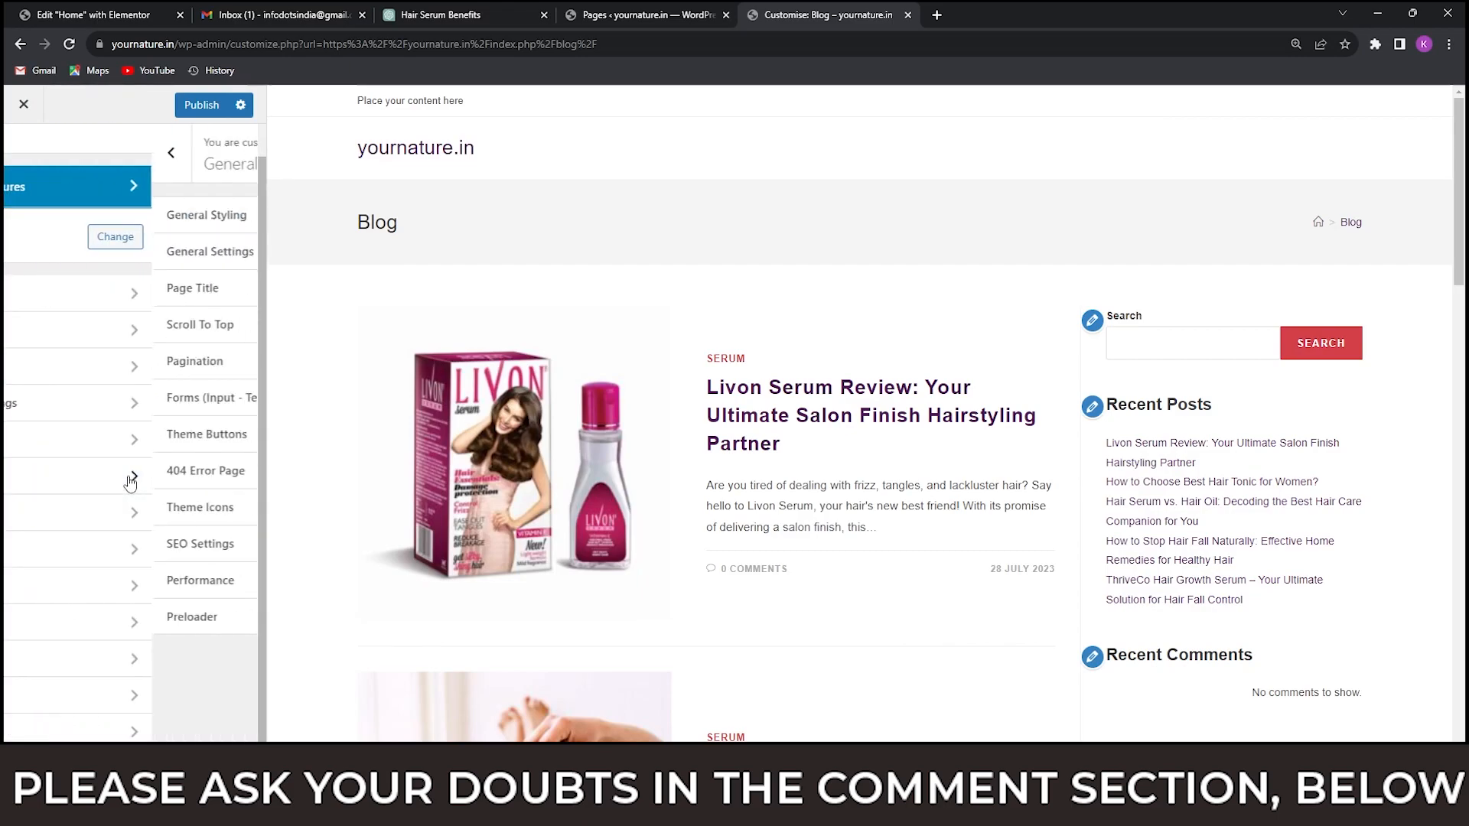
scroll(723, 358, "down", 6)
scroll(724, 360, "up", 6)
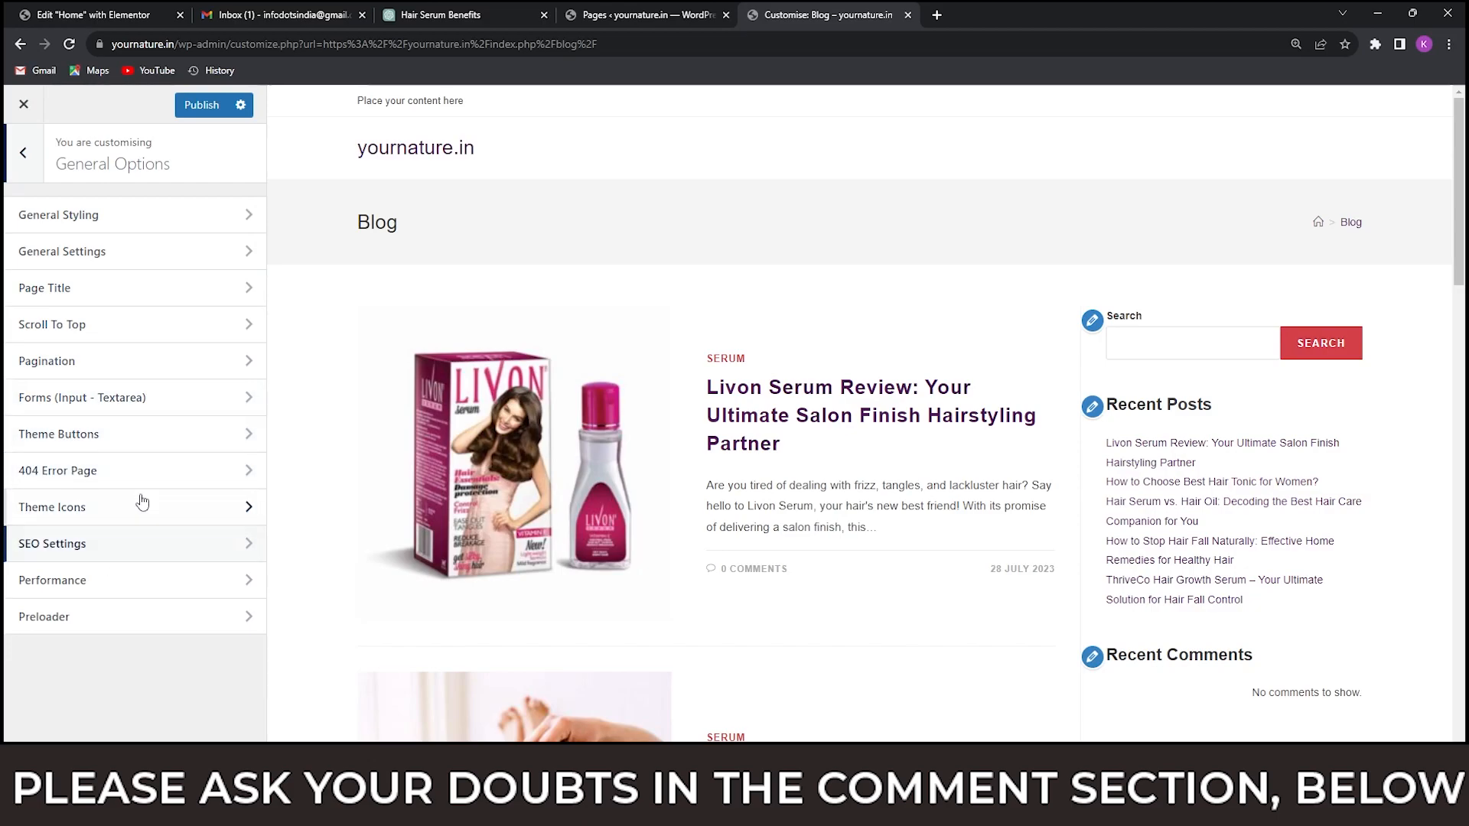
left_click(155, 215)
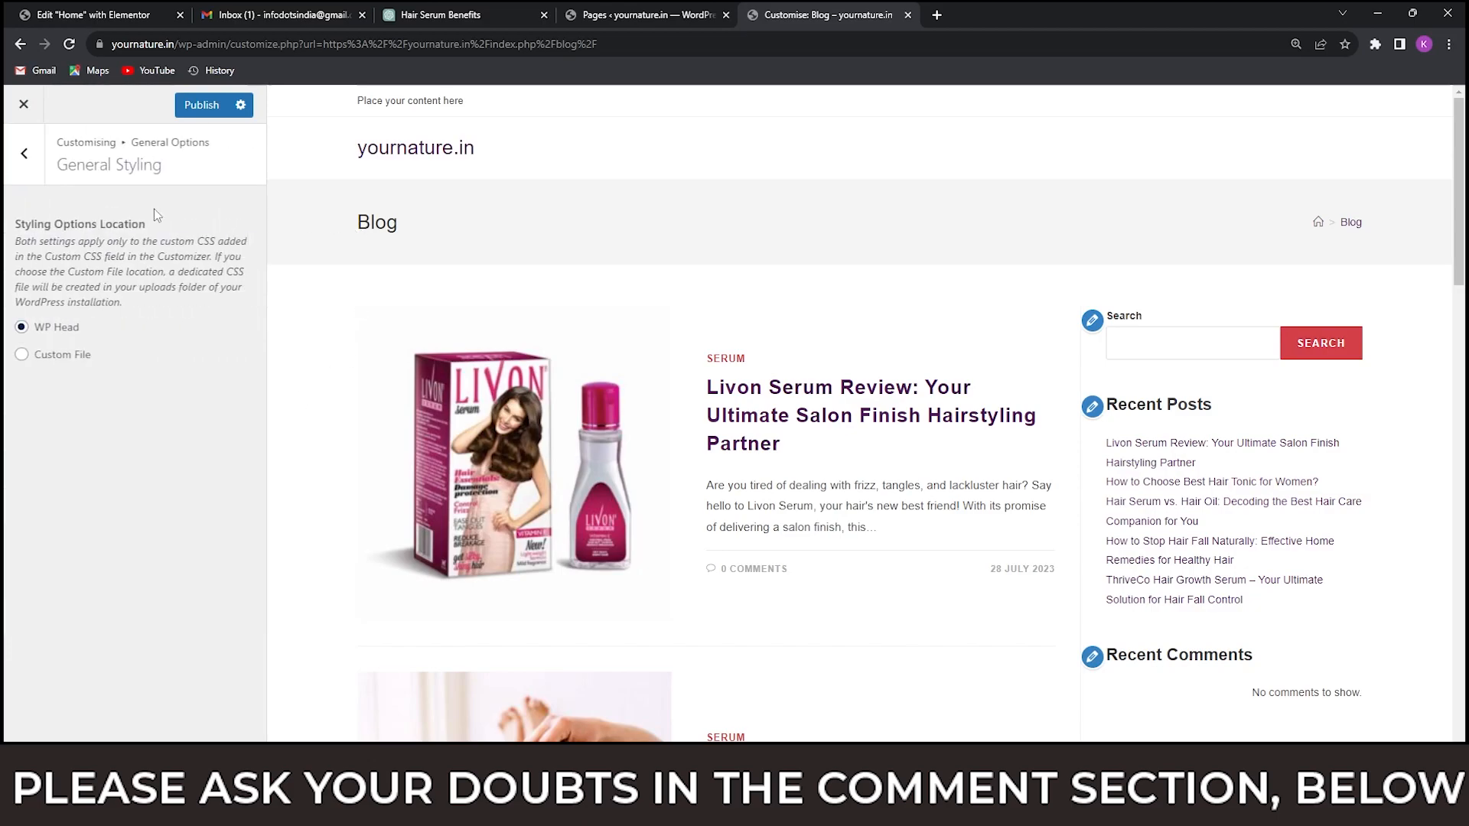
left_click(25, 158)
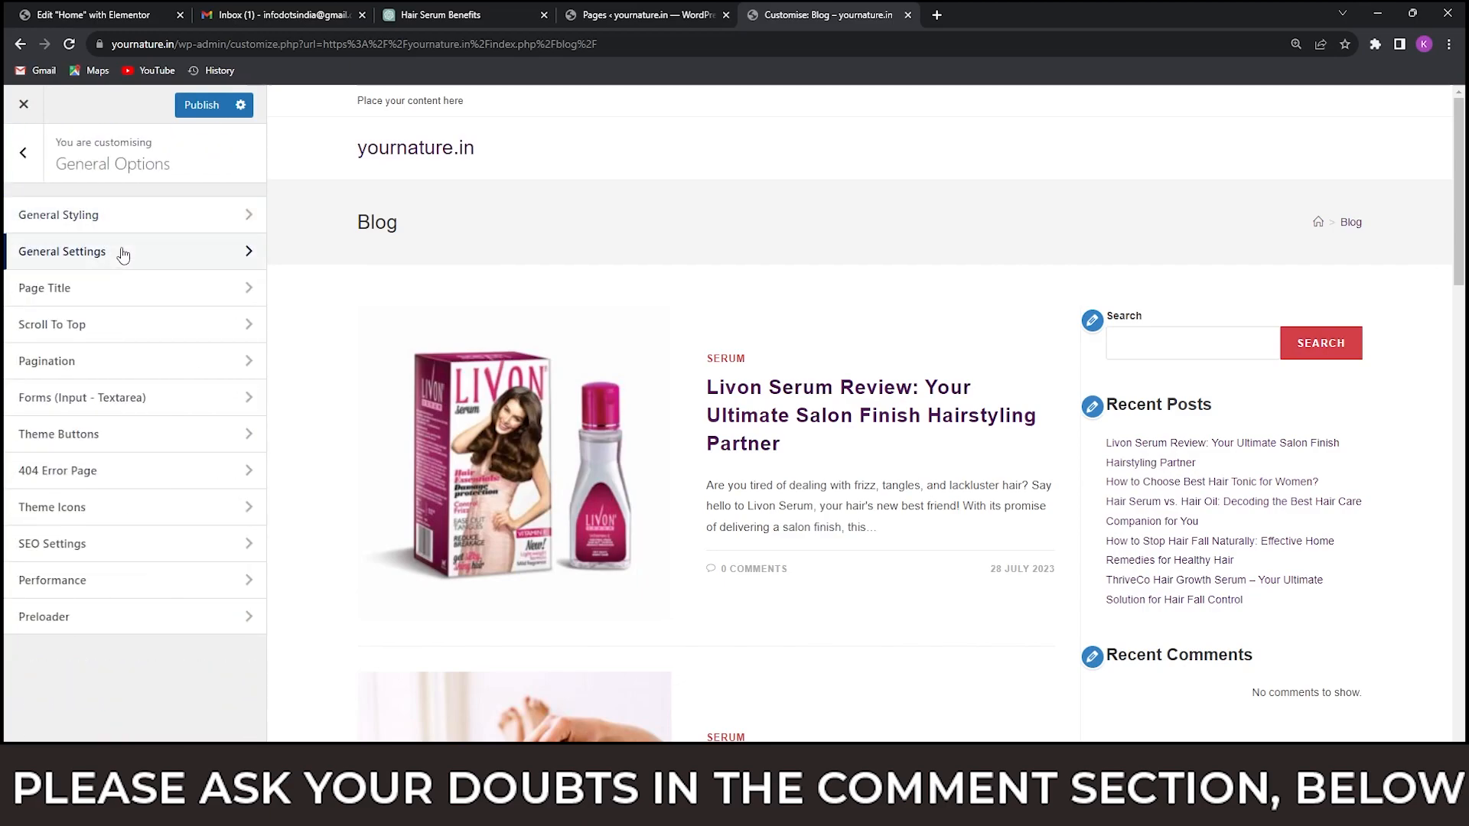
left_click(123, 254)
left_click(26, 156)
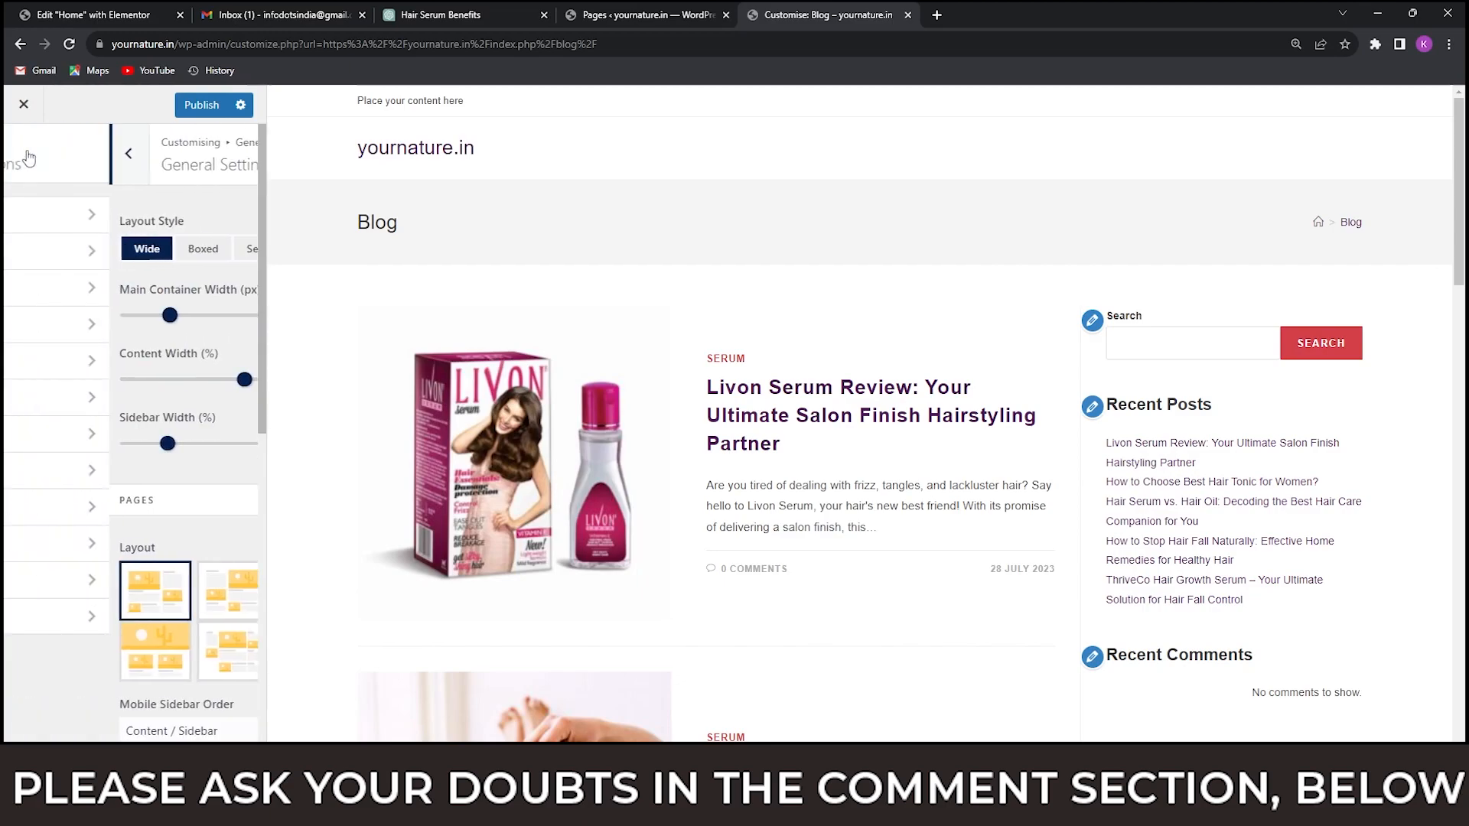
Set the visibility of the page title in the theme's General Options to Hide on all devices and return to the main customiser list.
left_click(156, 289)
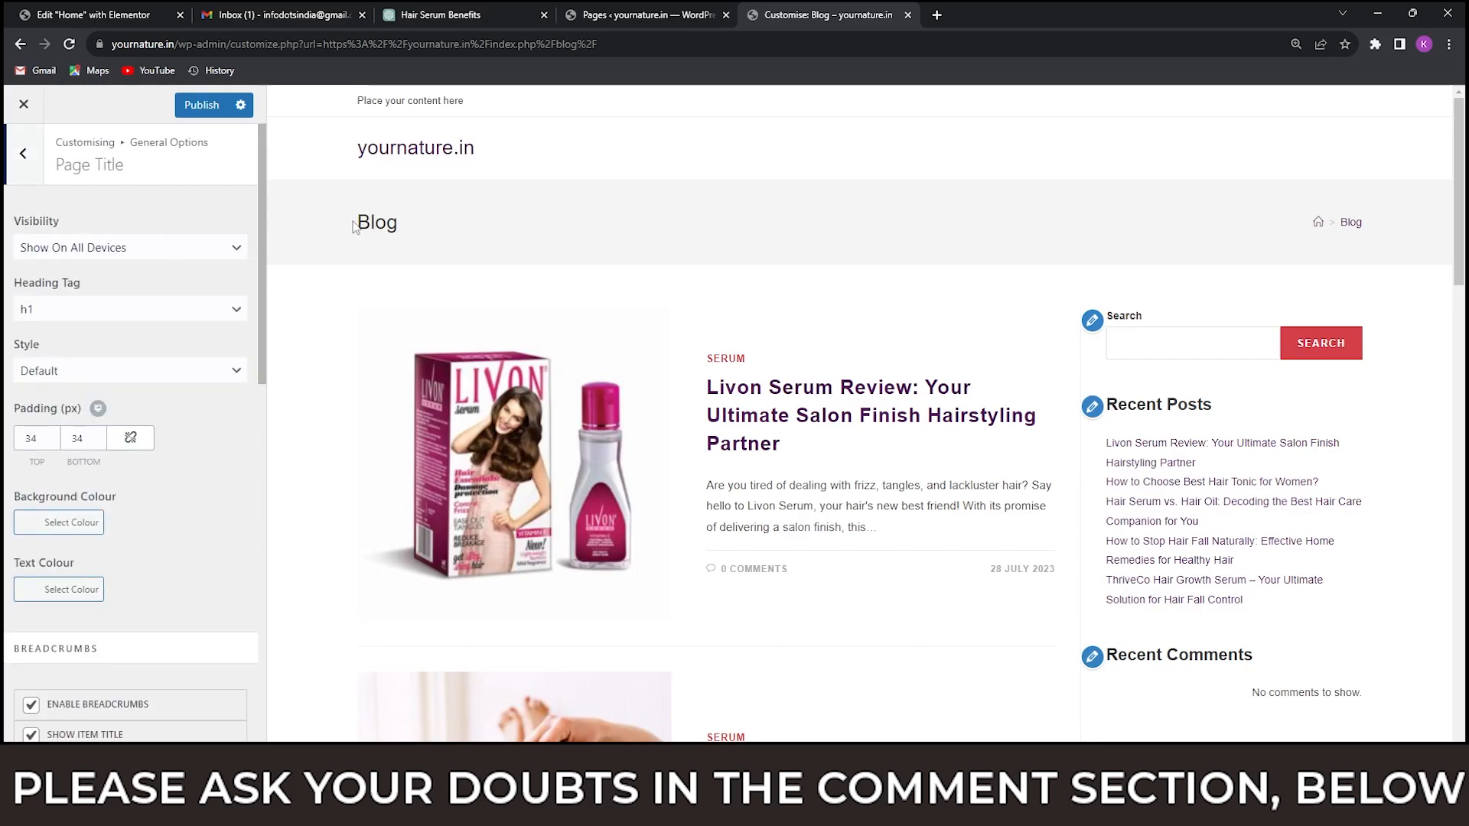
left_click_drag(358, 221, 456, 225)
left_click(597, 232)
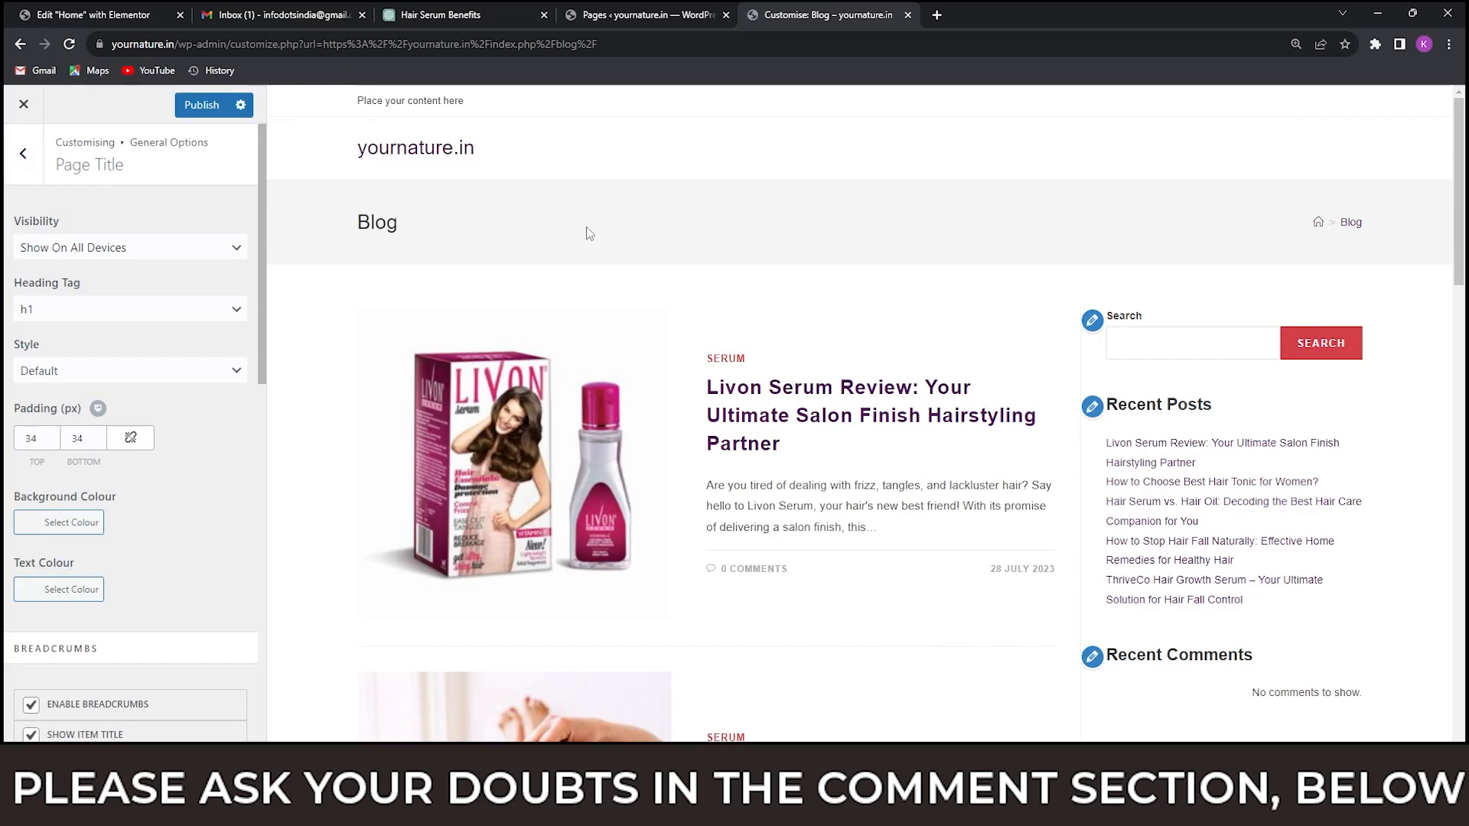
left_click(106, 254)
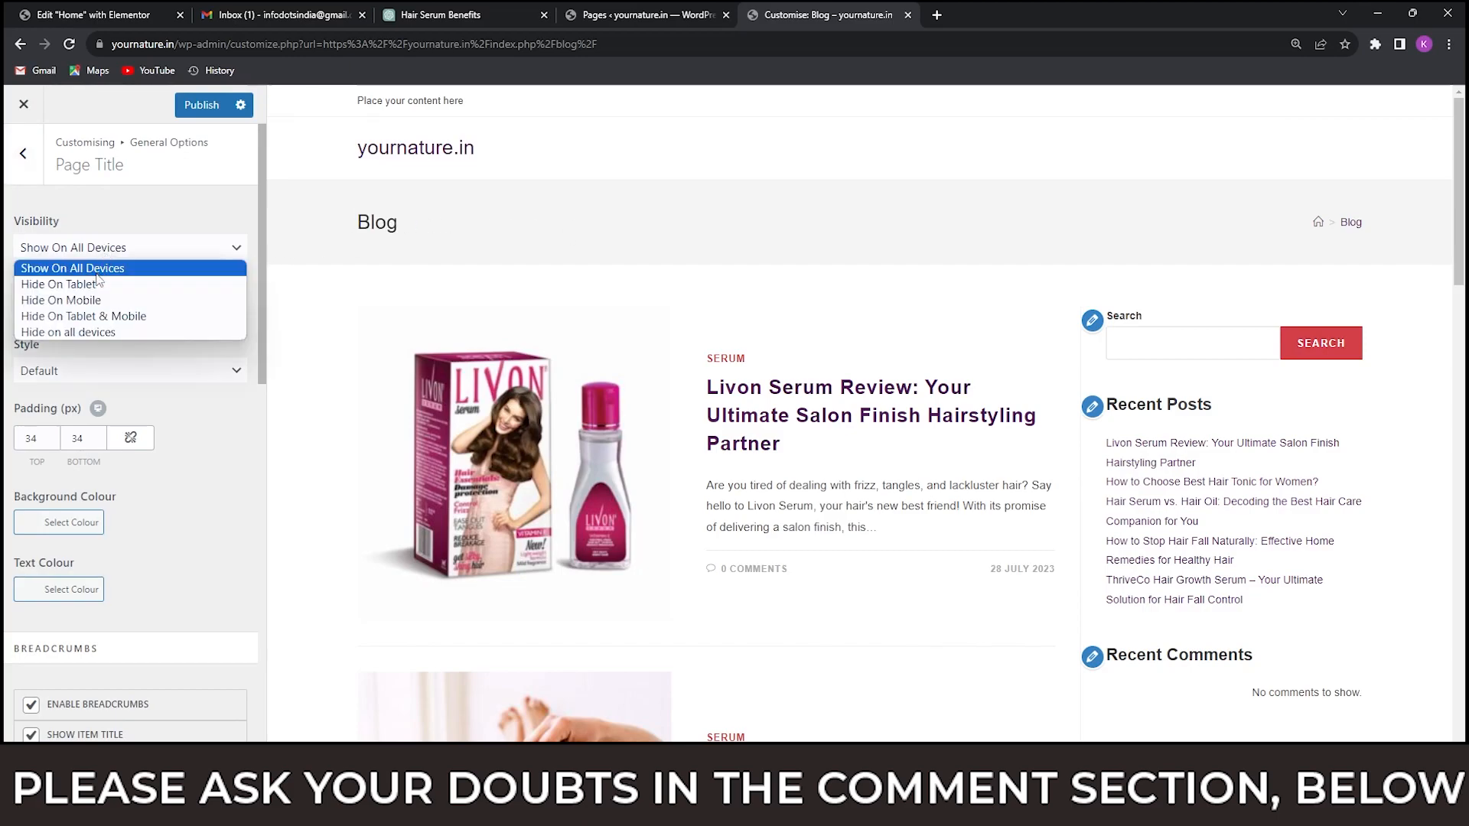
left_click(86, 334)
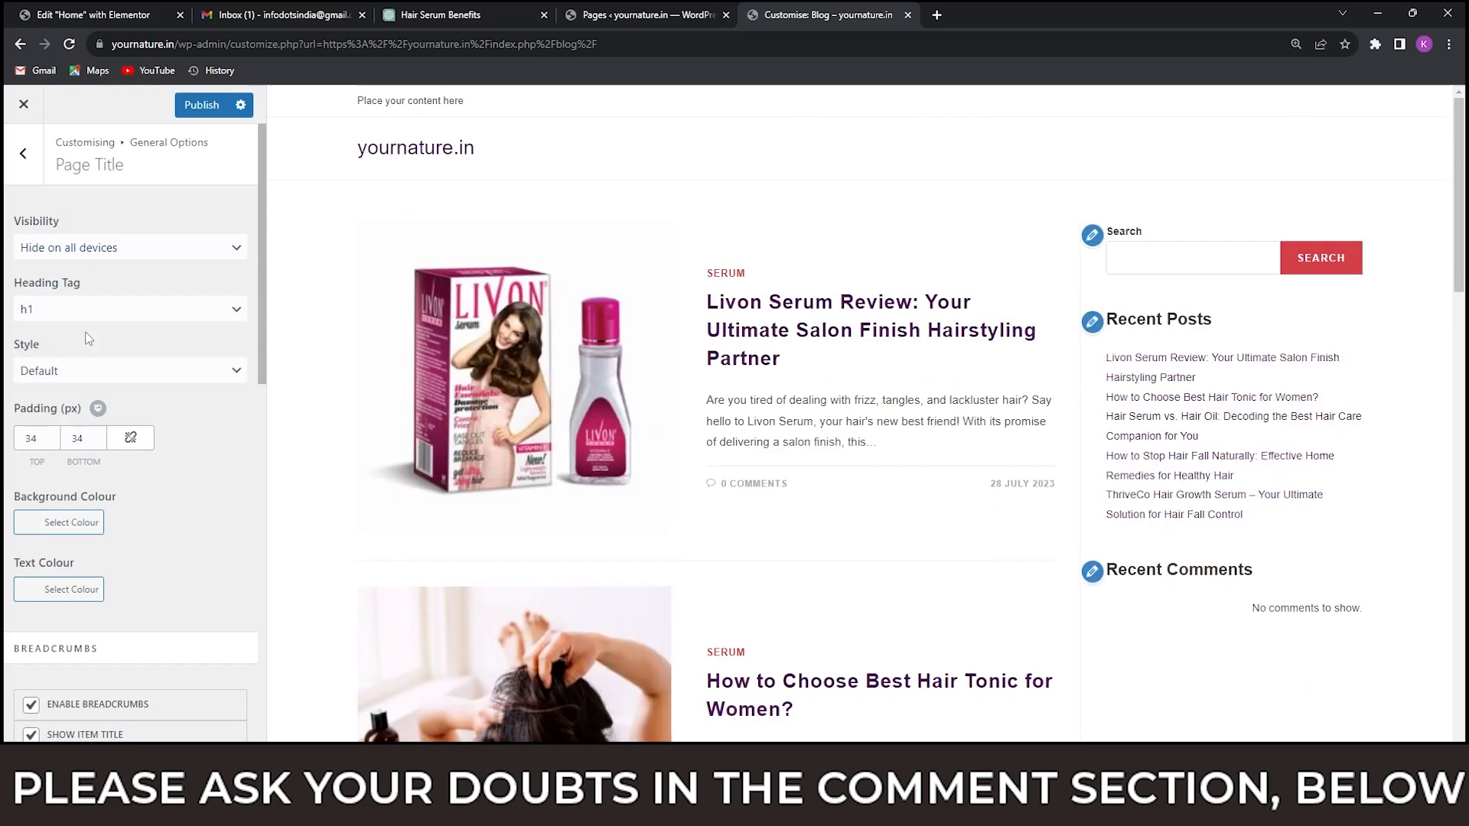
left_click(28, 164)
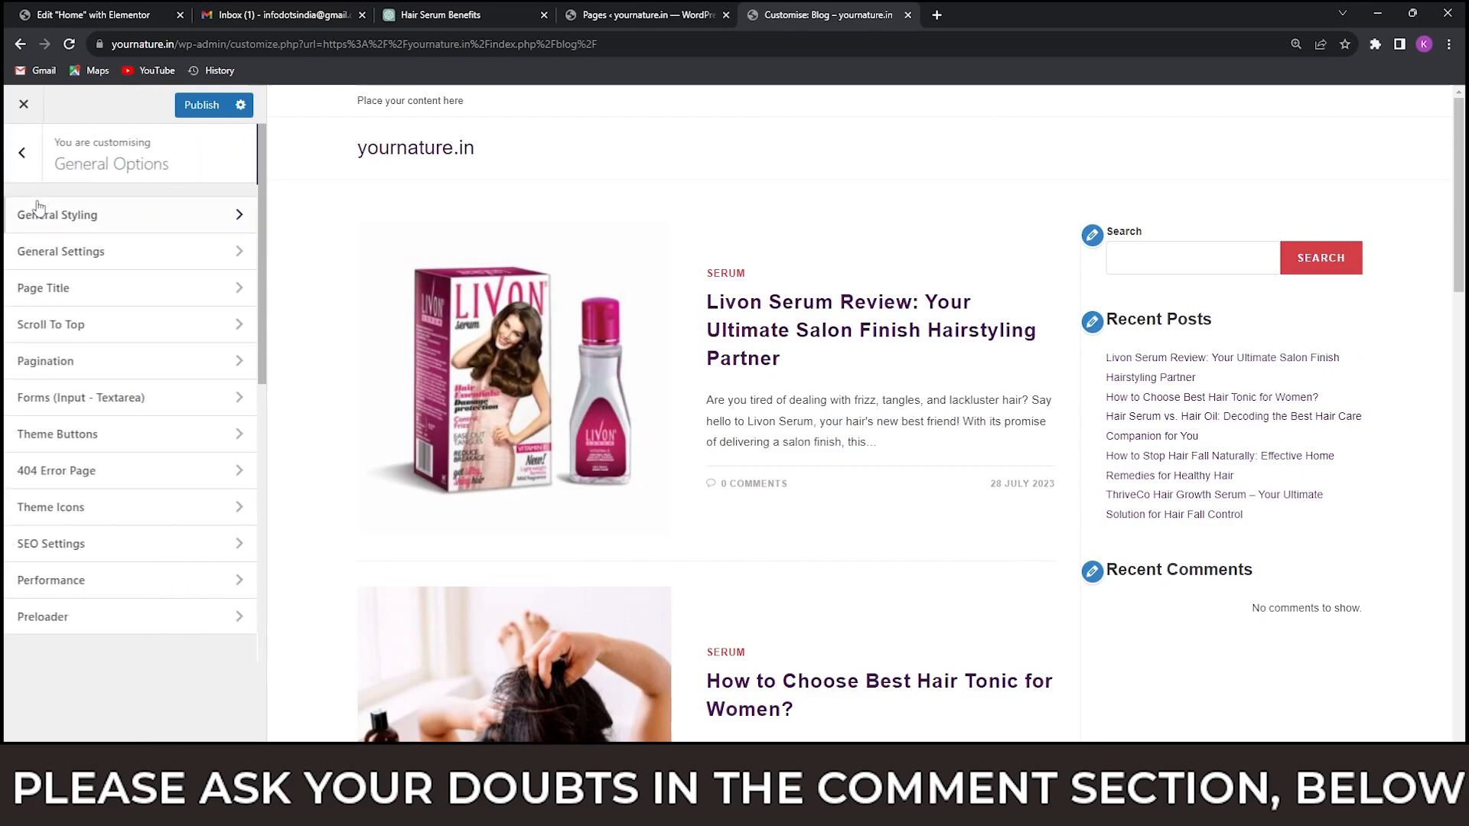
left_click(31, 158)
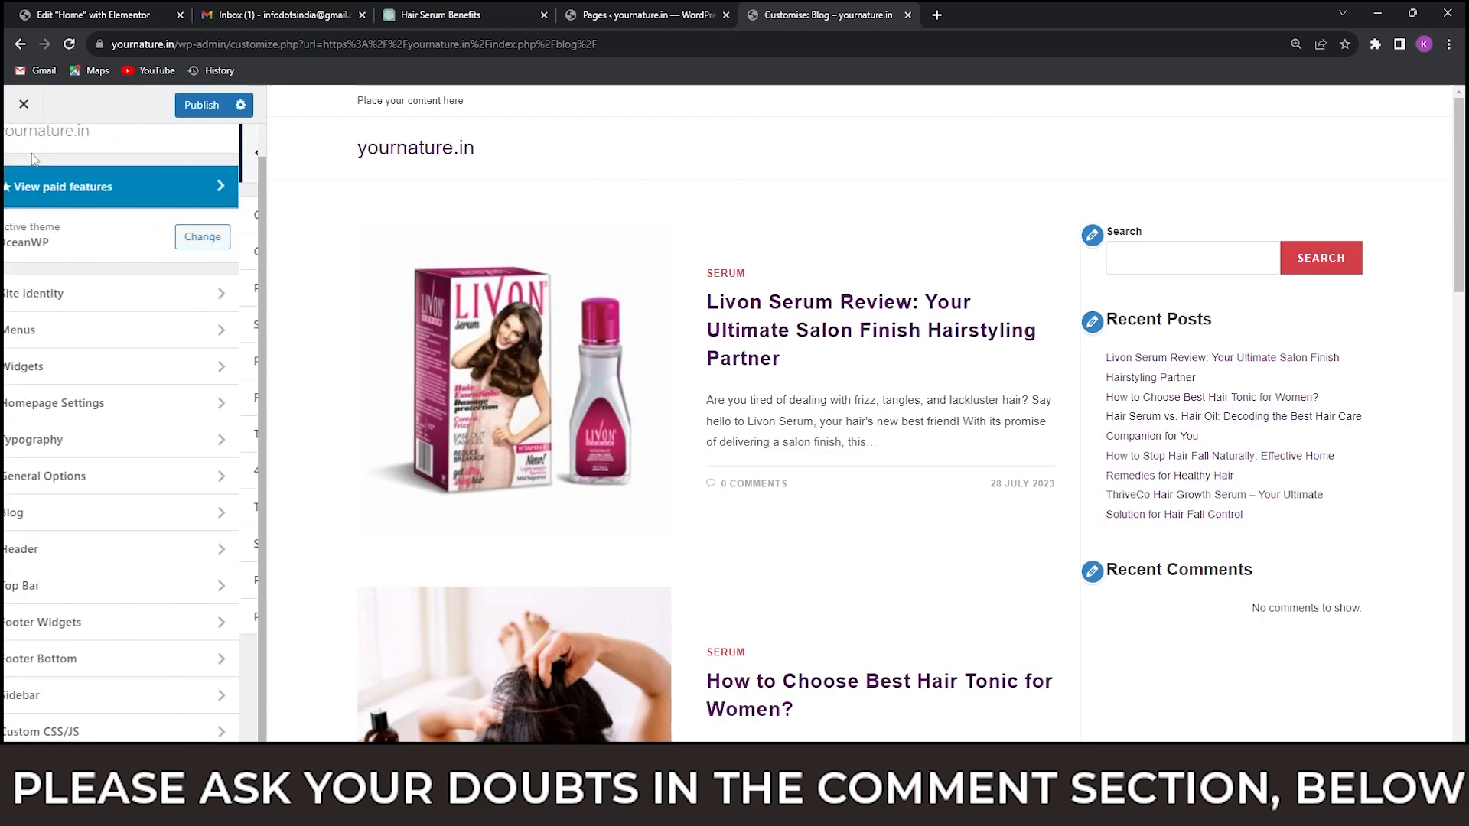
Reopen the Page Title settings under General Options and recheck the Hide on all devices choice for visibility.
left_click(117, 479)
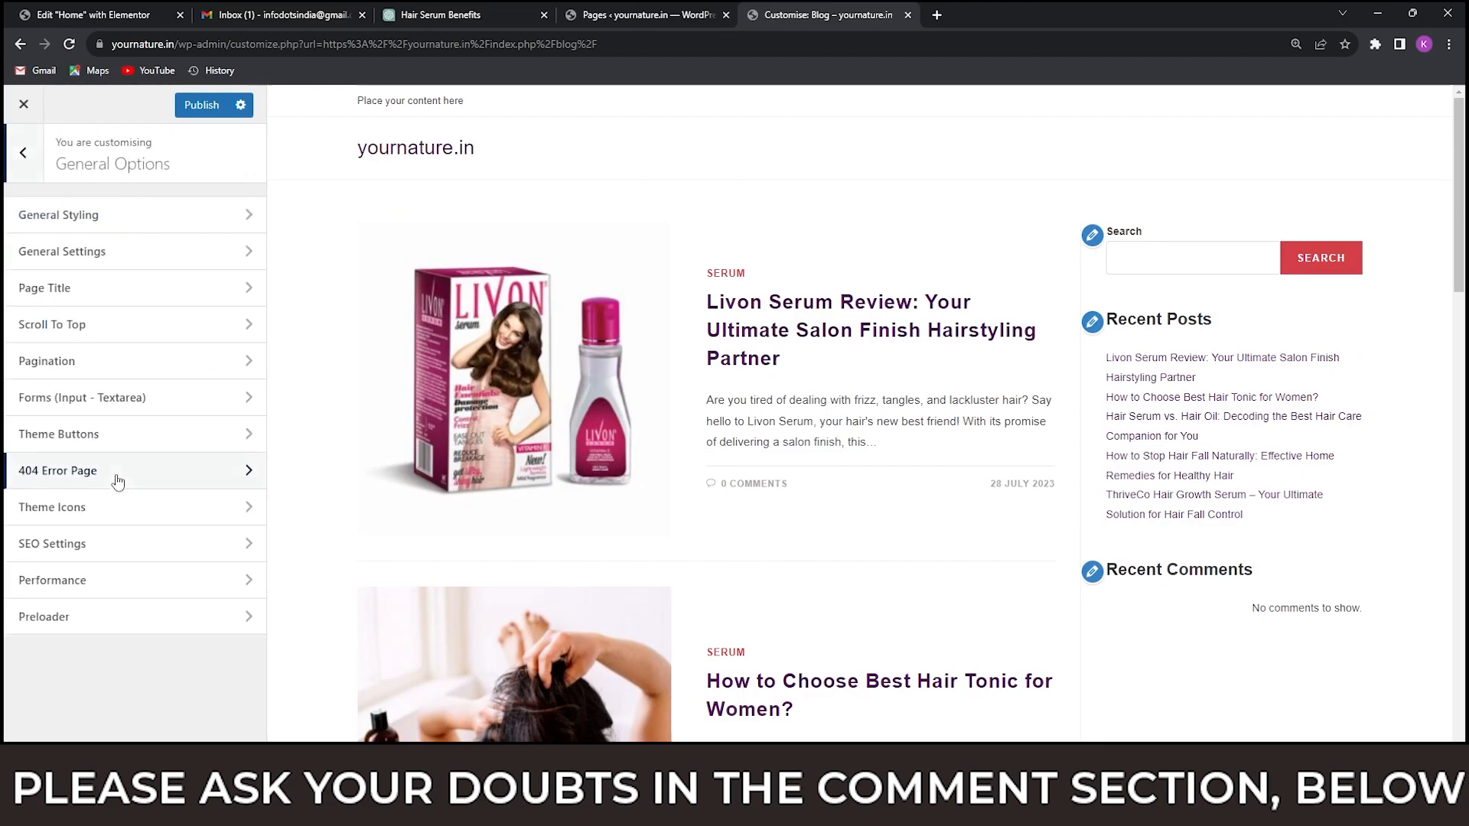
left_click(134, 292)
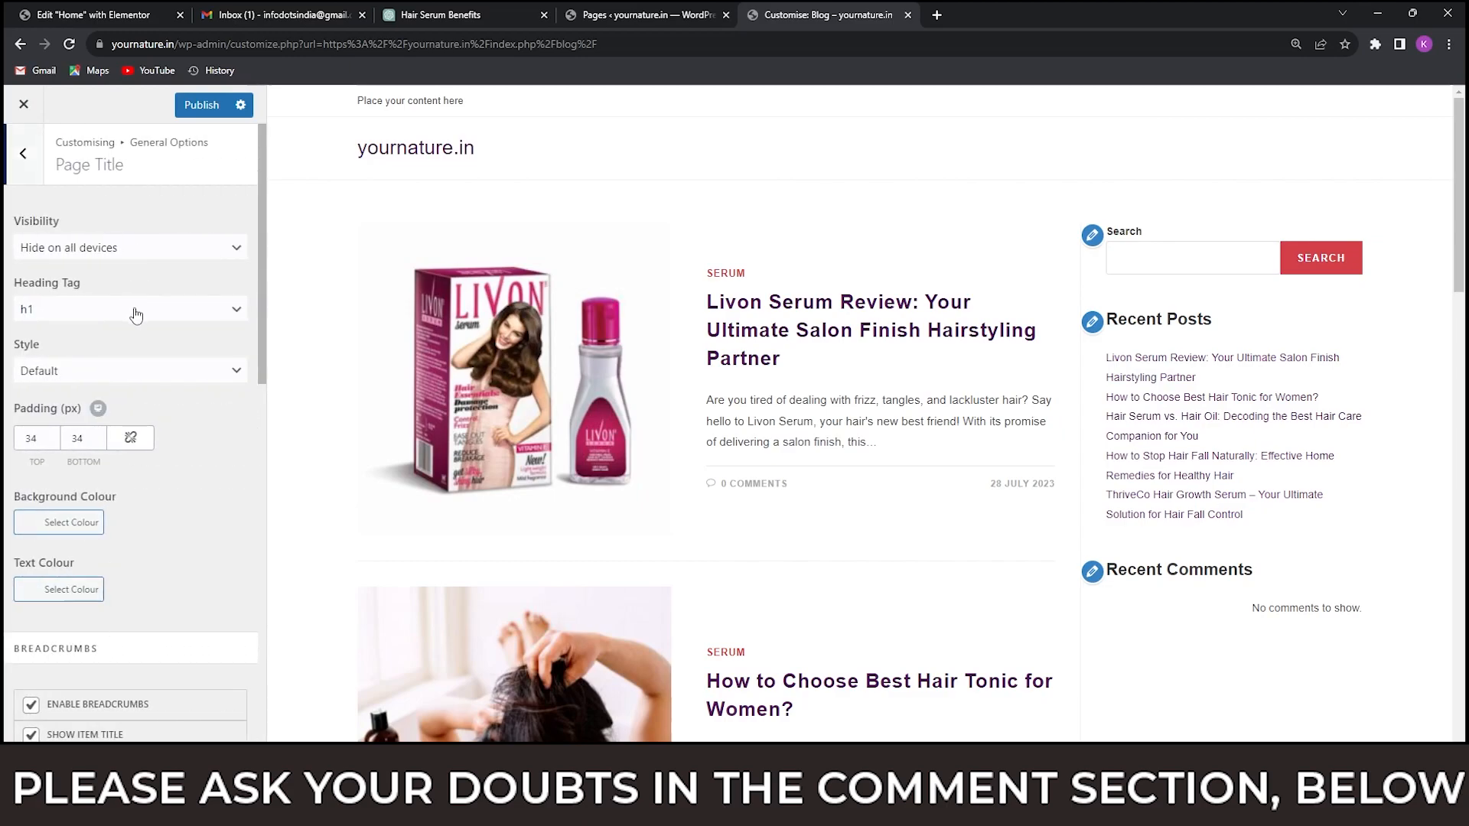
left_click(118, 251)
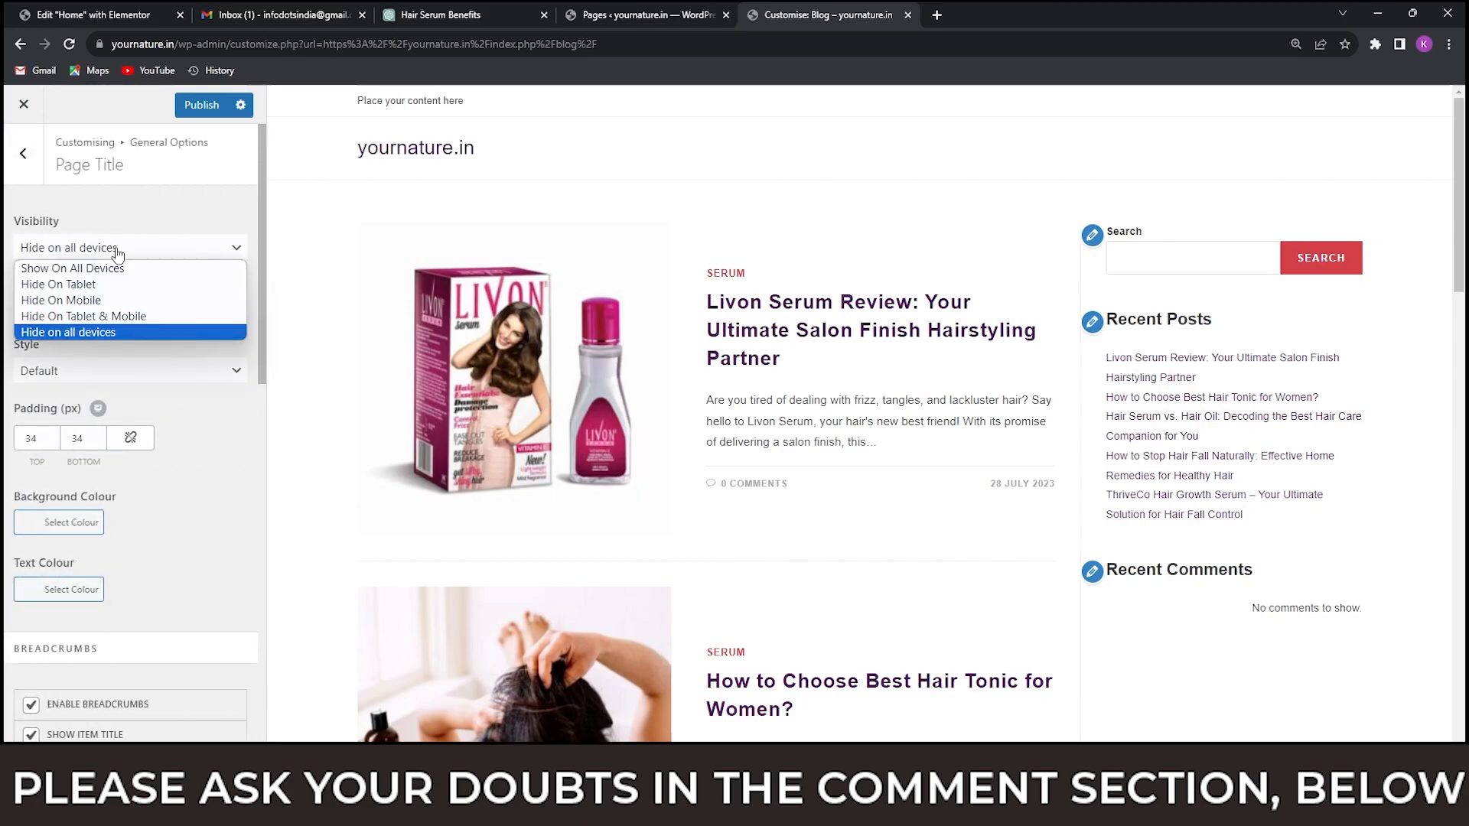
left_click(95, 333)
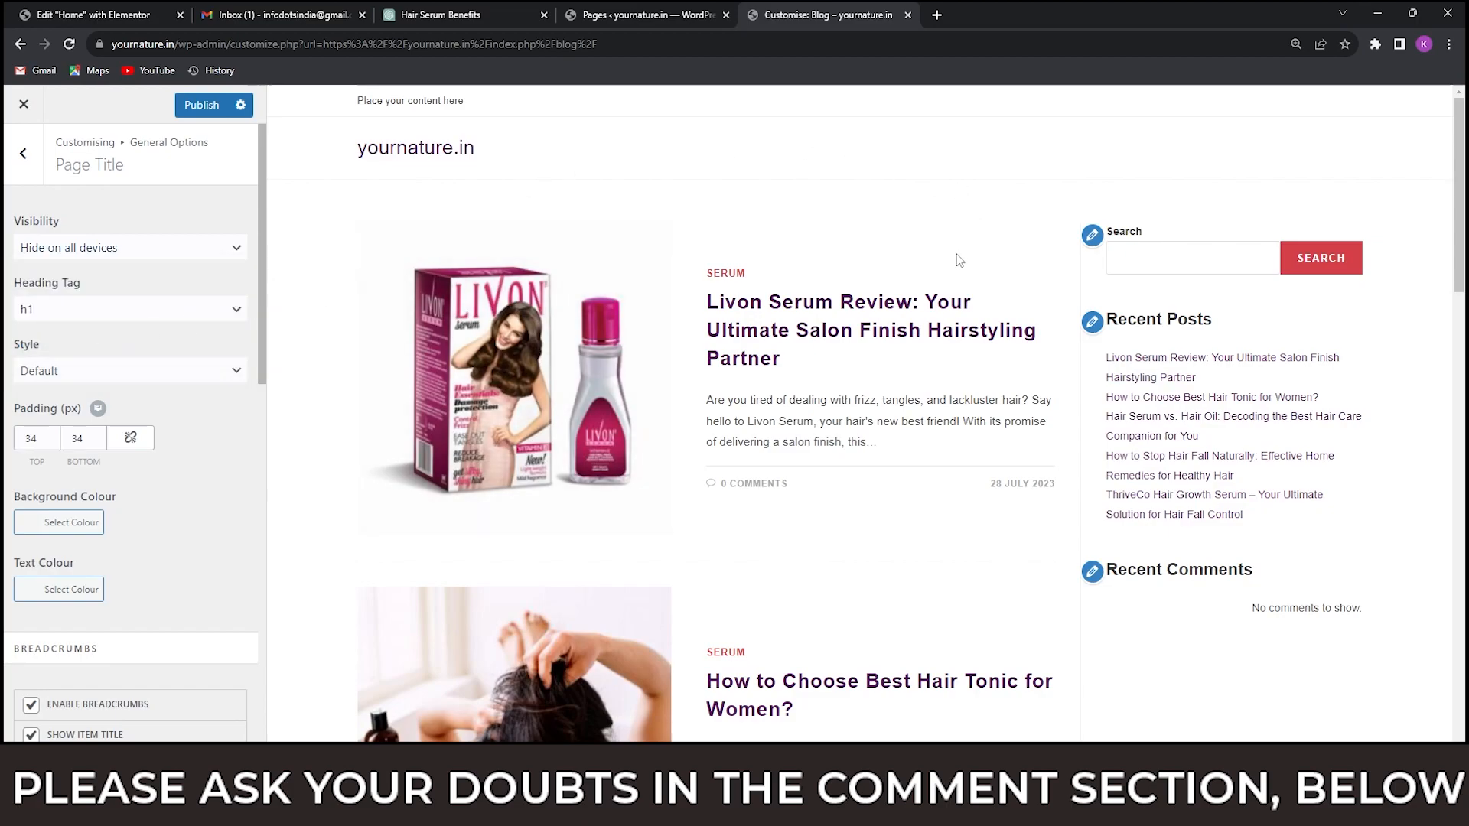
Look over the posts in the Blog page preview and the breadcrumb options in the Page Title settings.
scroll(951, 398, "down", 7)
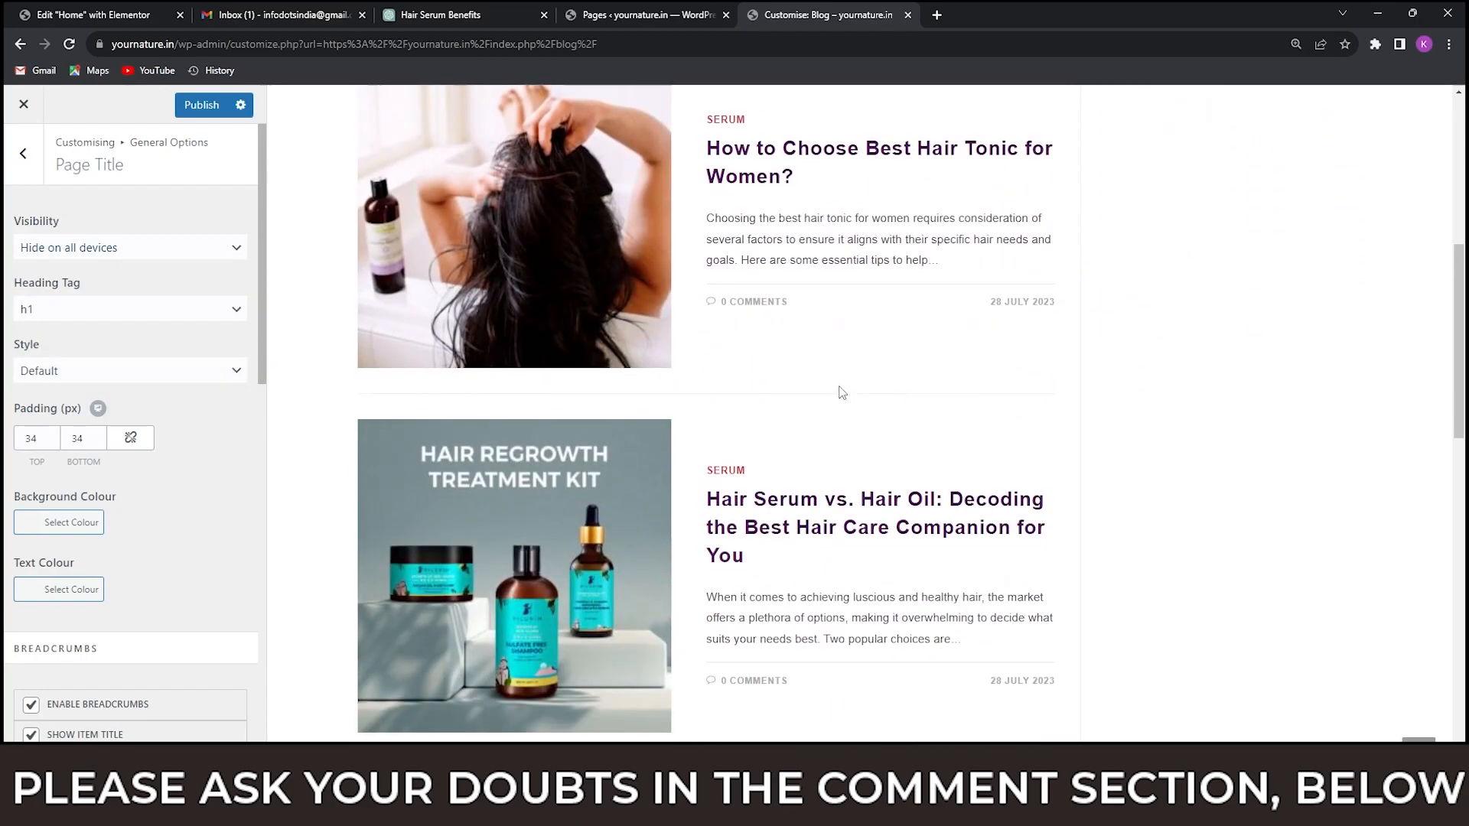
scroll(845, 393, "down", 3)
scroll(842, 389, "up", 10)
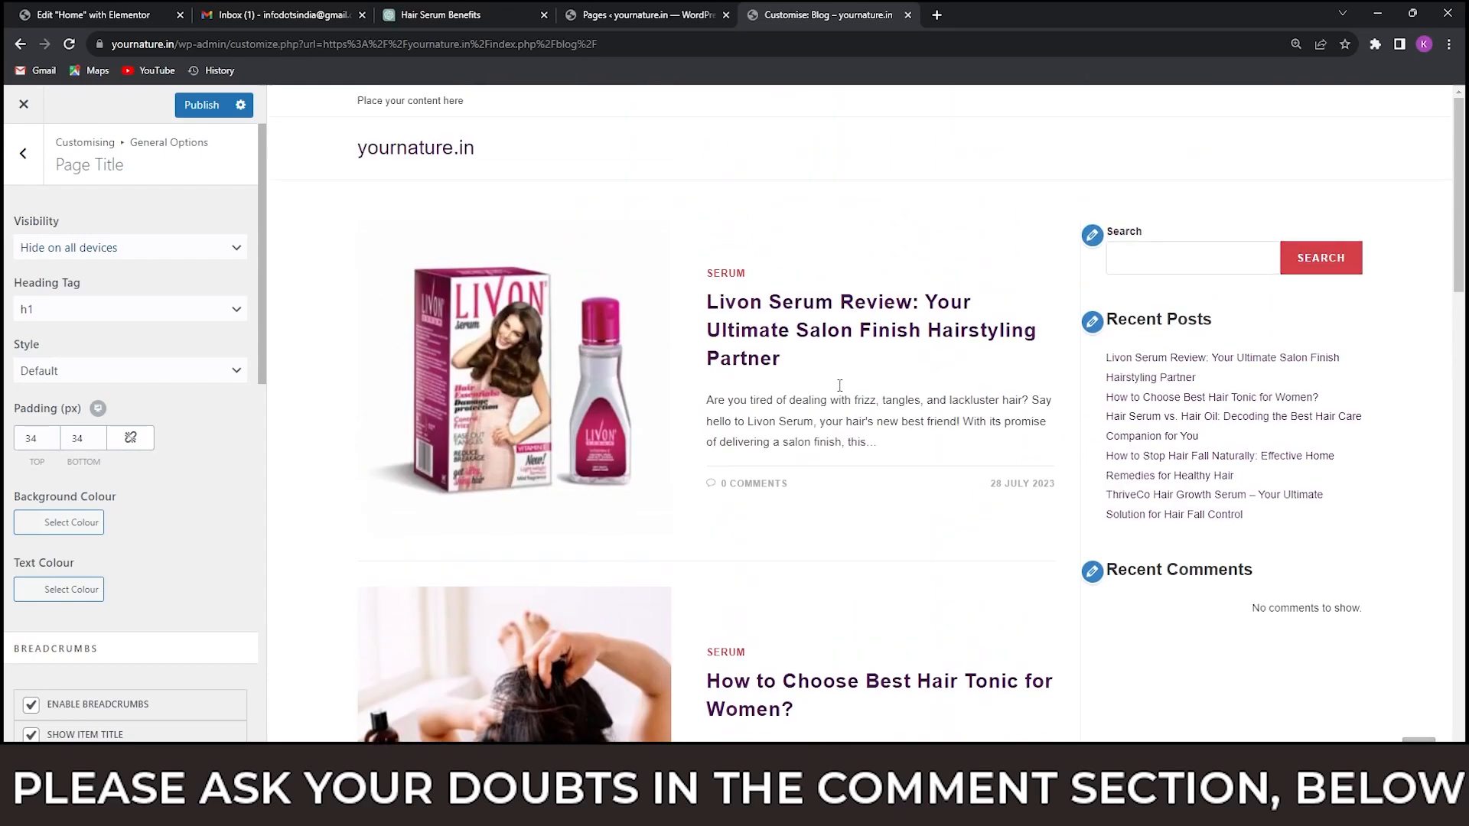
scroll(148, 361, "down", 3)
scroll(144, 466, "down", 6)
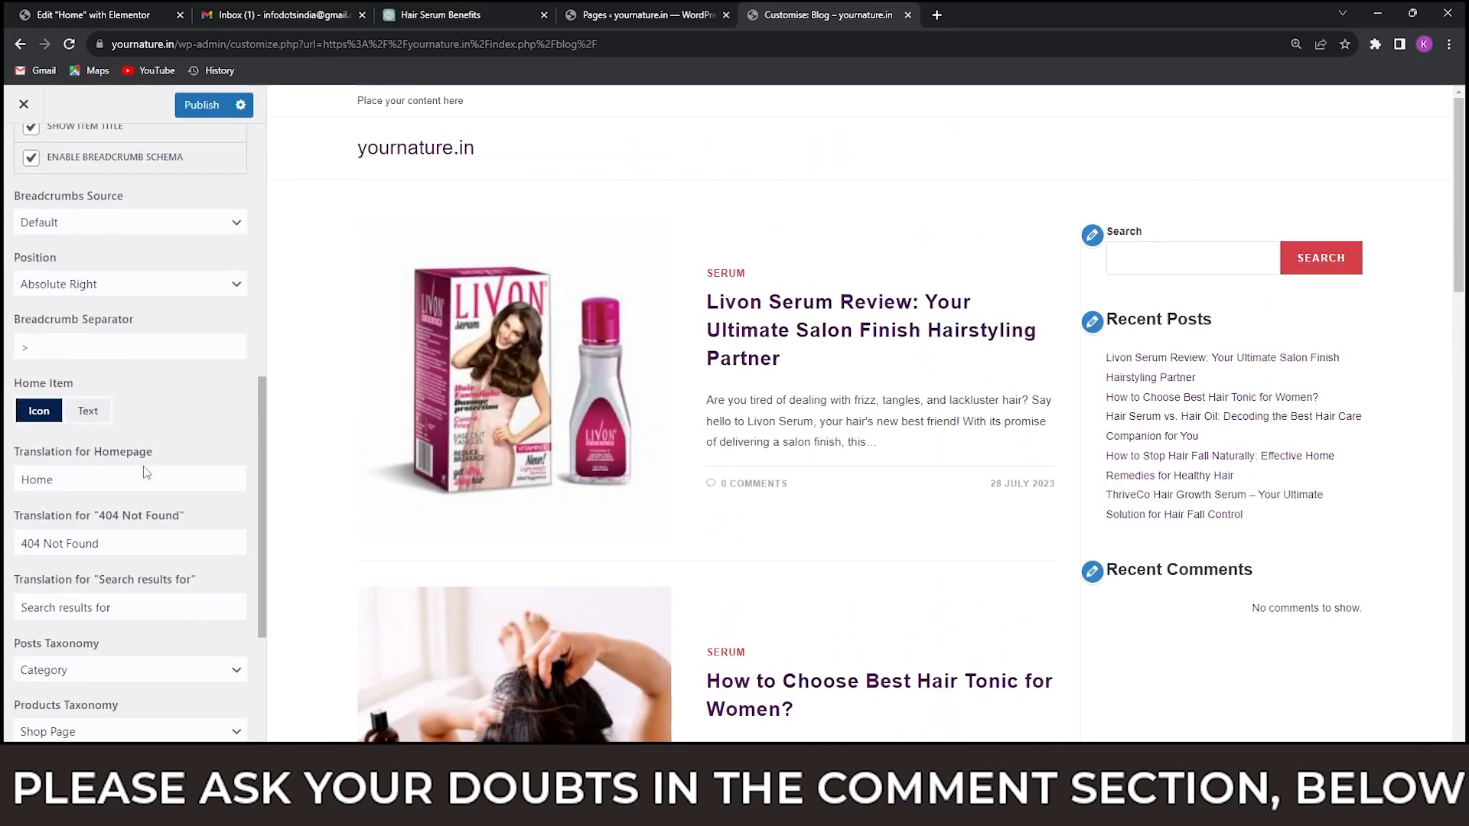
scroll(144, 467, "down", 3)
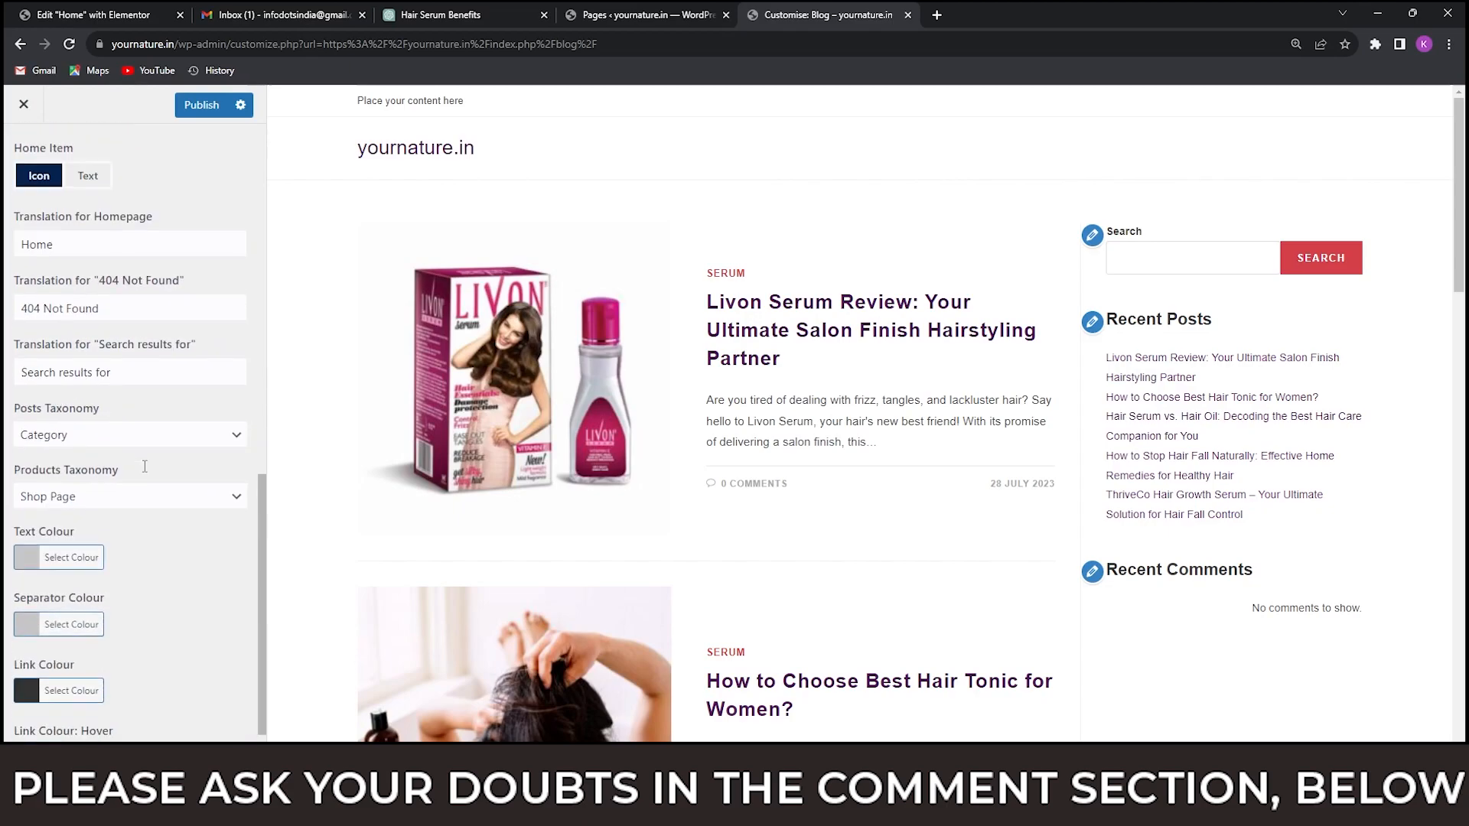
scroll(144, 467, "up", 12)
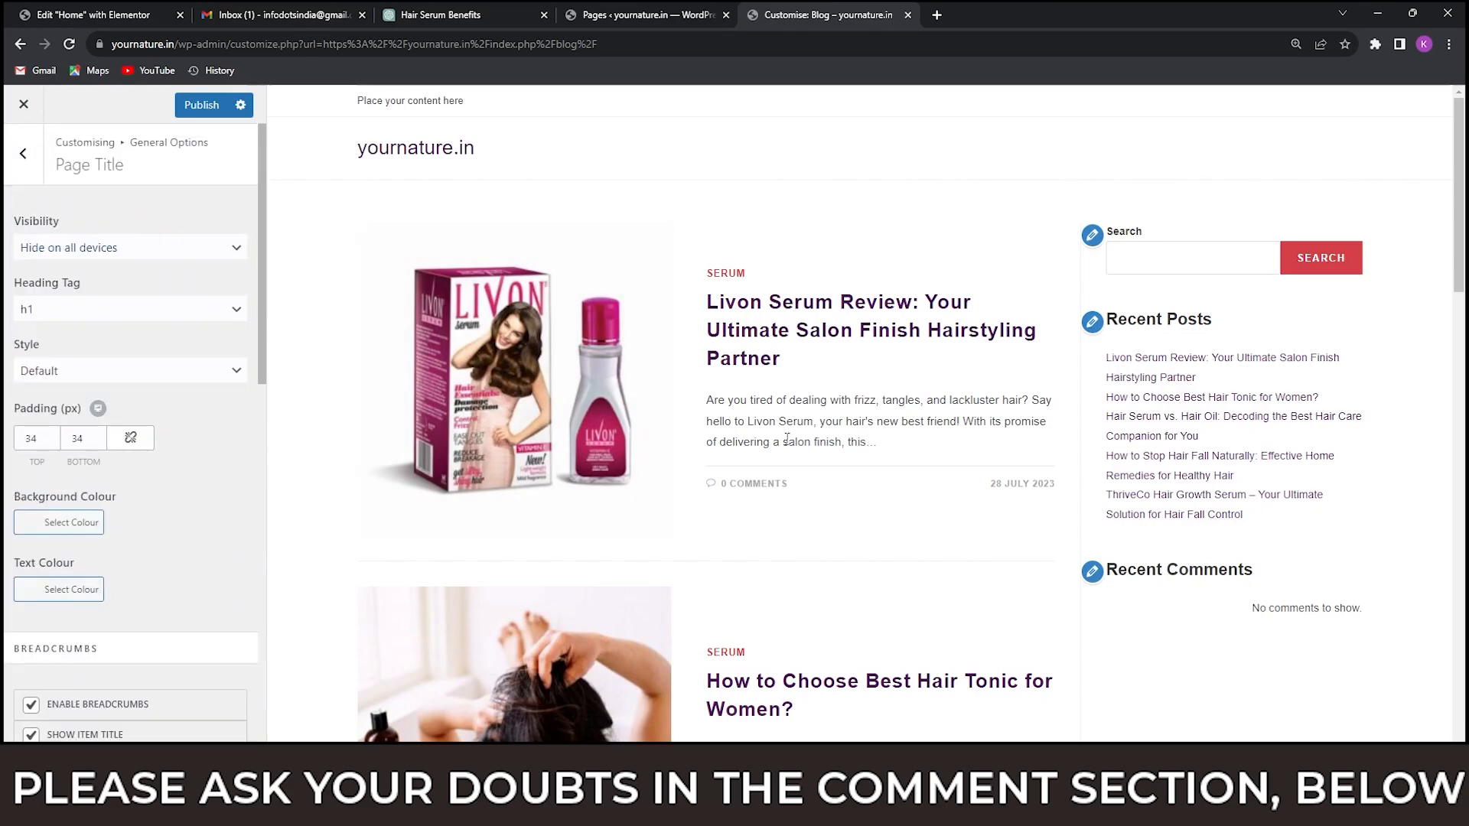
scroll(819, 421, "down", 6)
scroll(819, 421, "up", 6)
Set the font family of the body text to Open Sans in the theme's Typography settings.
left_click(29, 163)
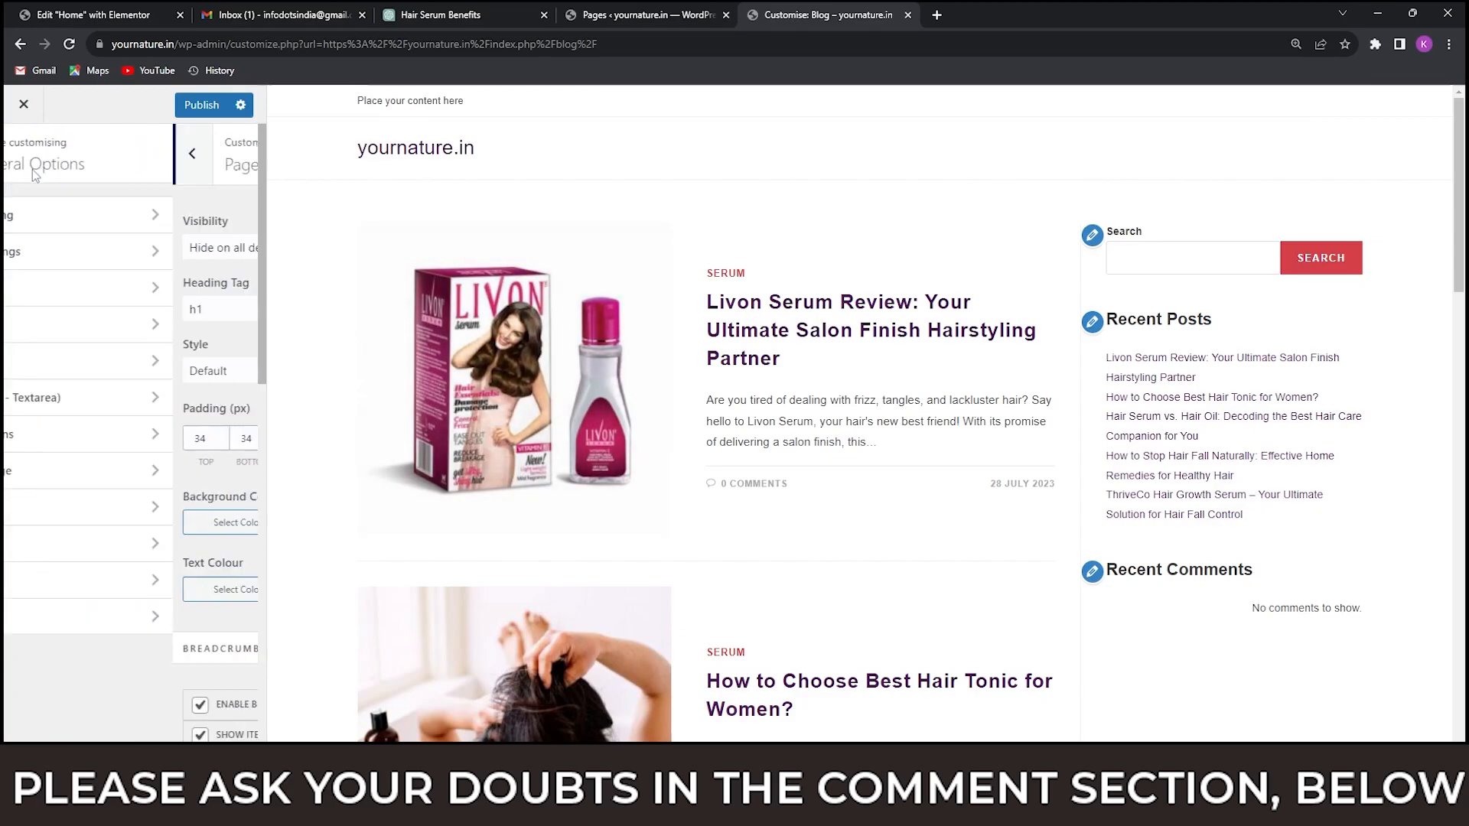
left_click(27, 158)
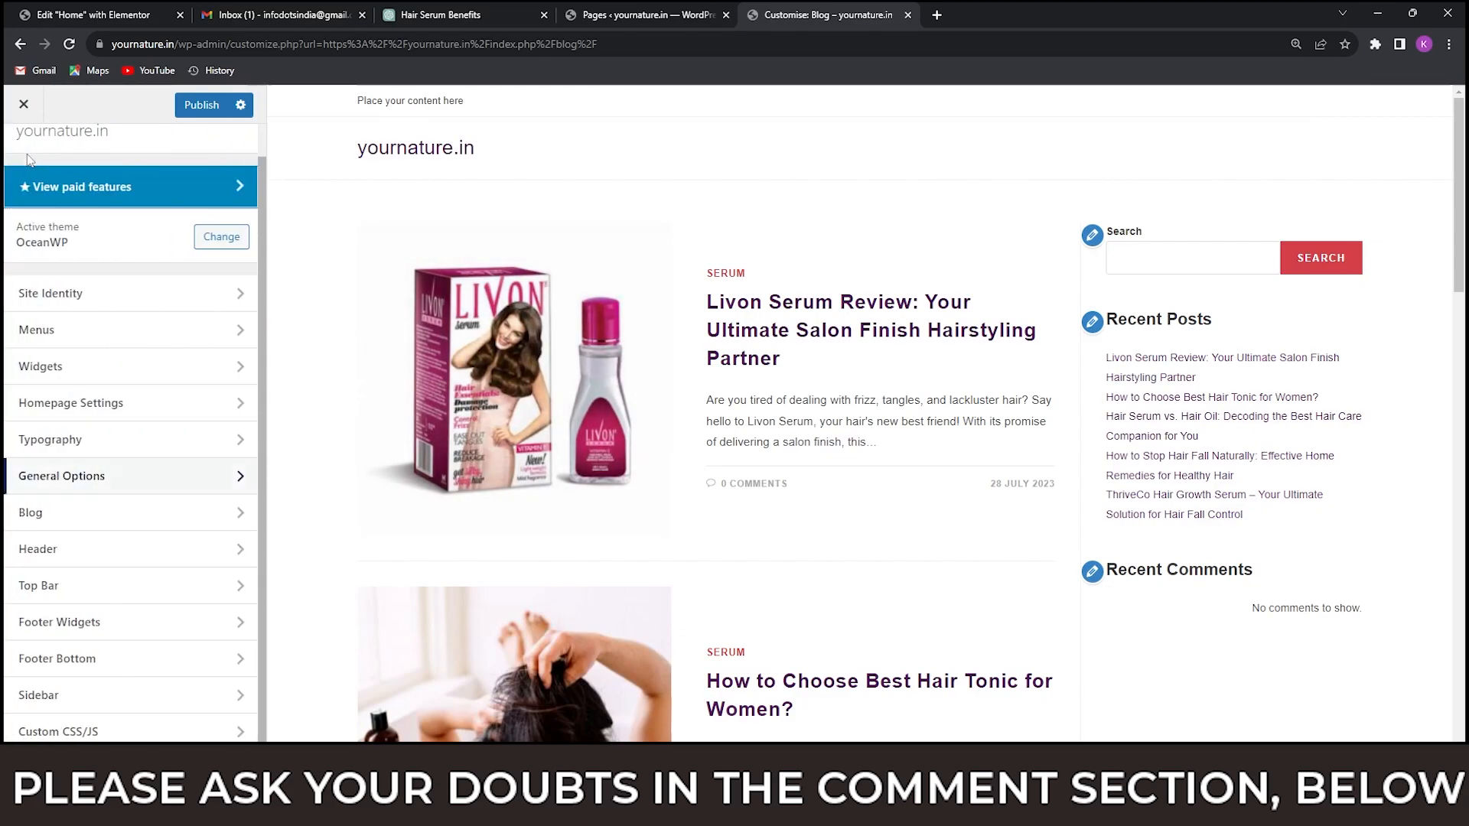
left_click(92, 448)
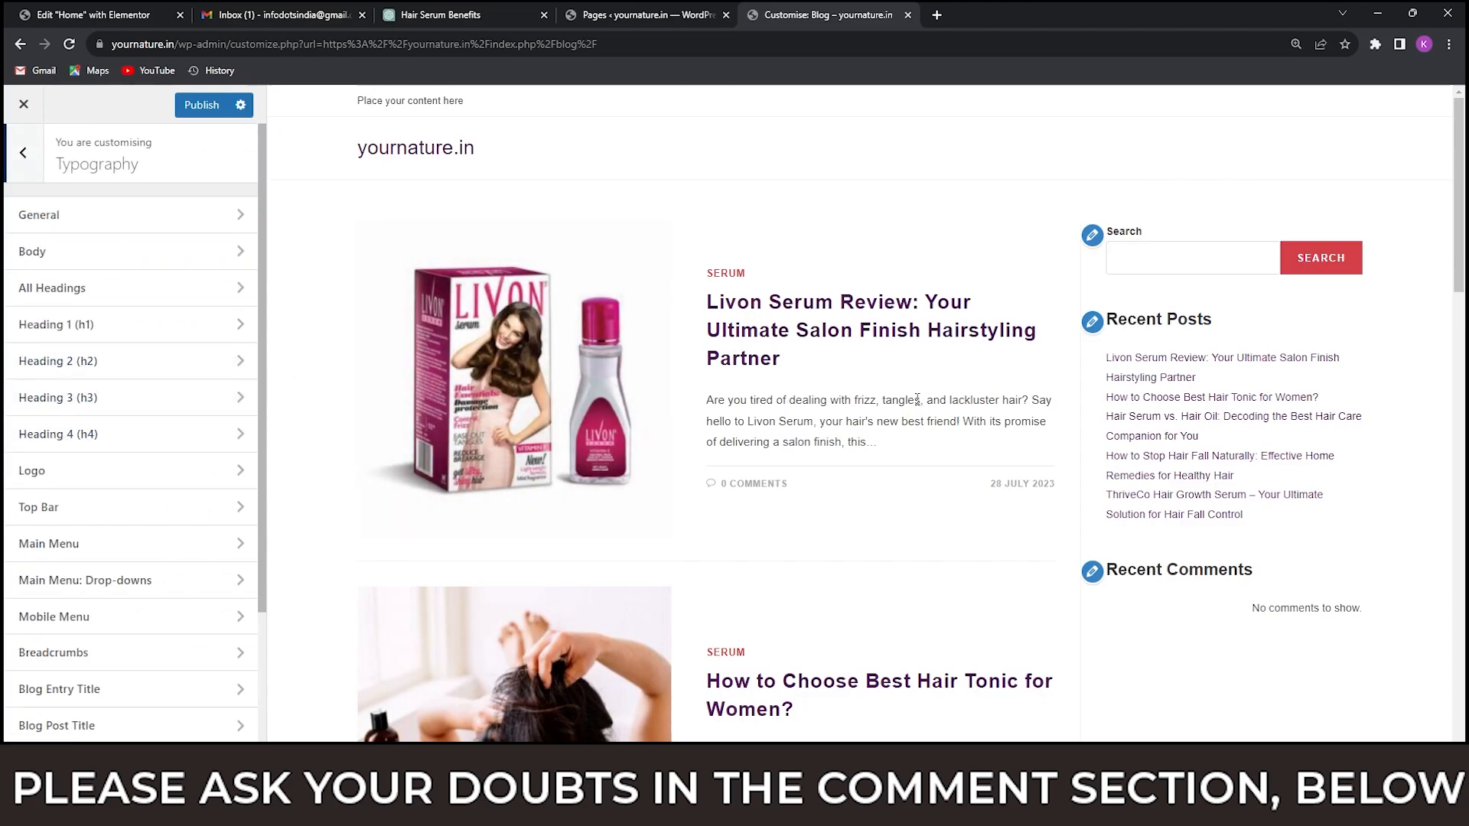
left_click(66, 254)
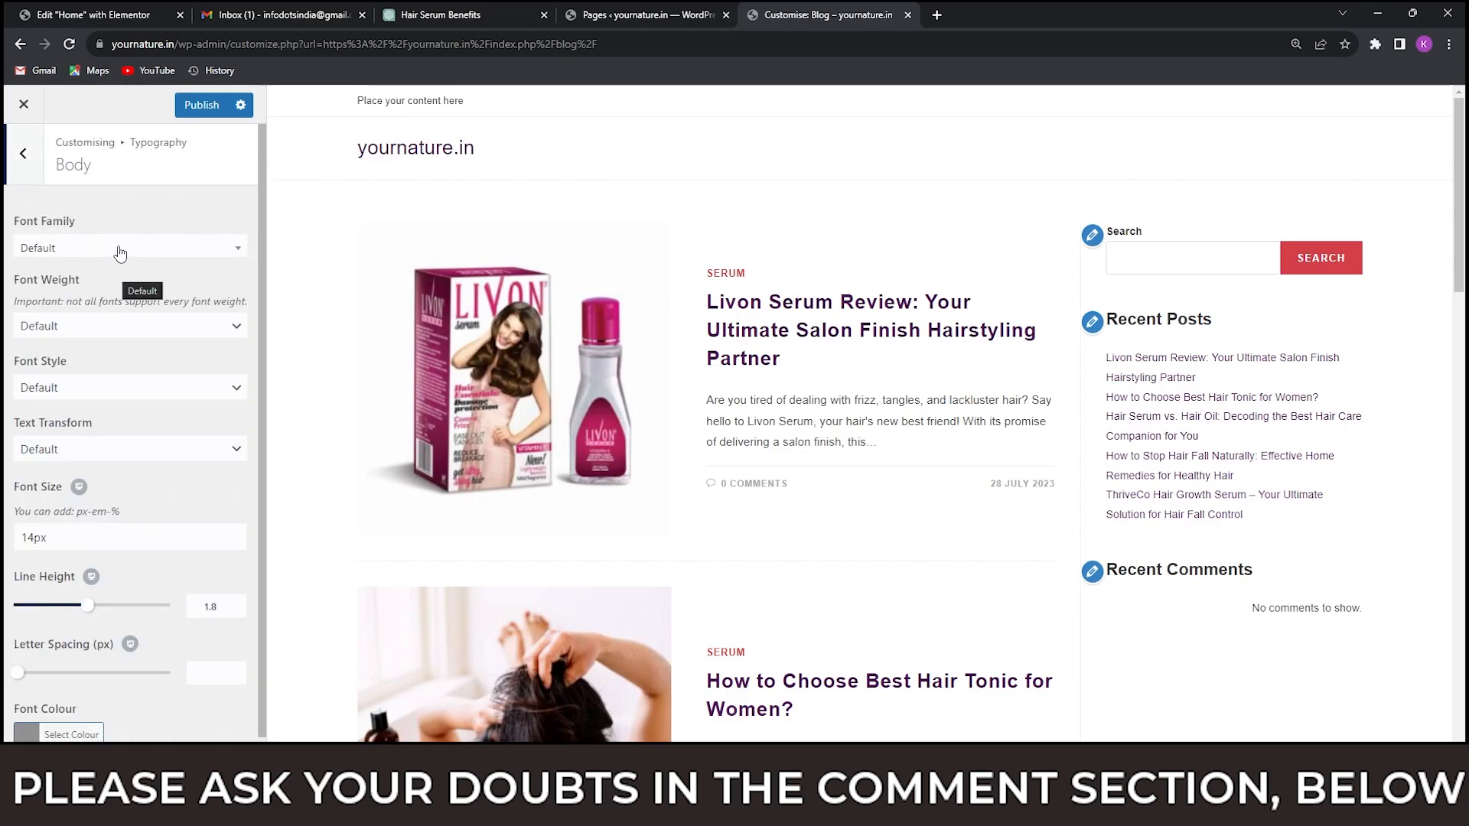
left_click(119, 251)
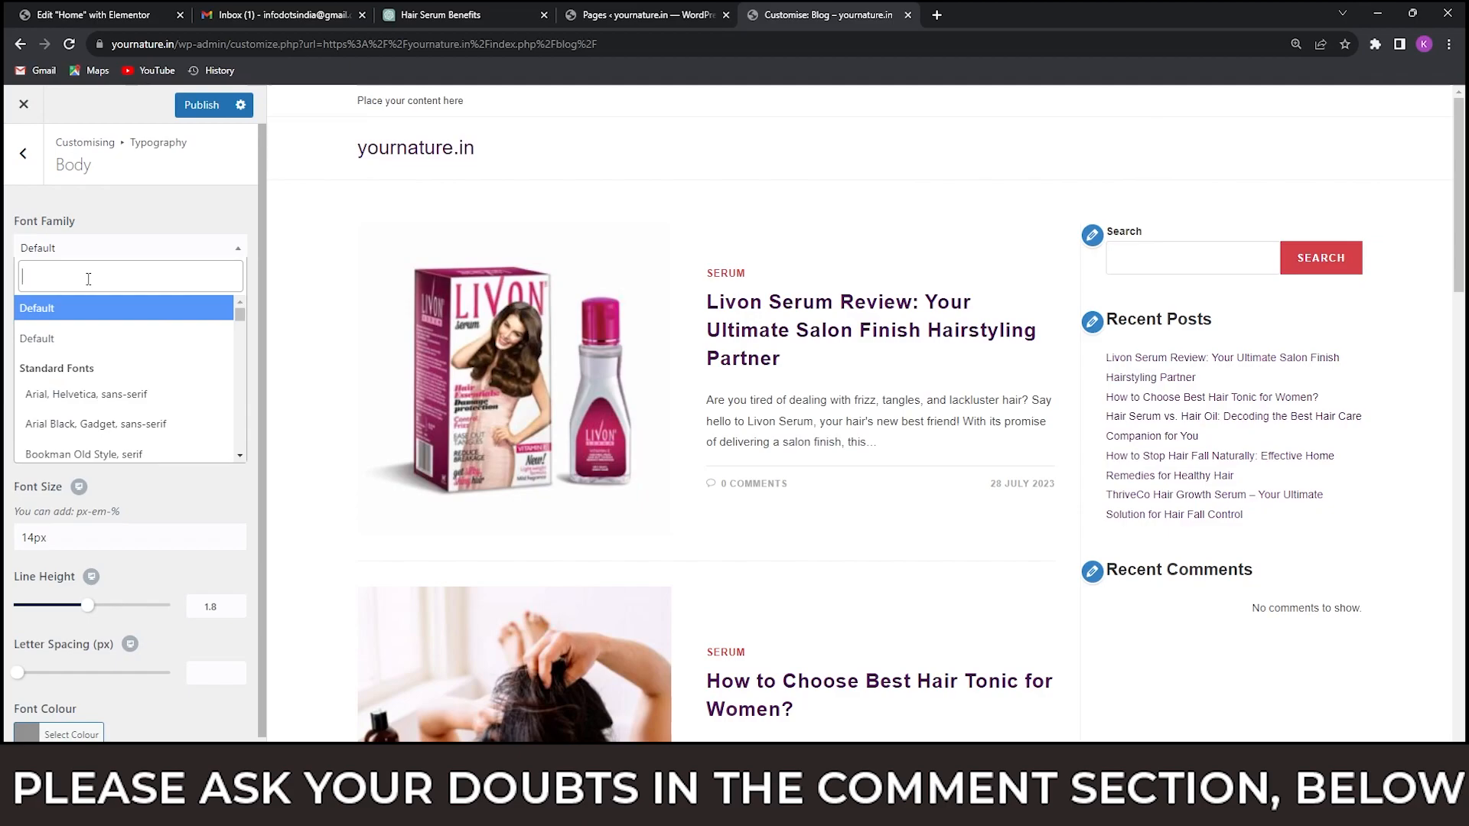
type("open")
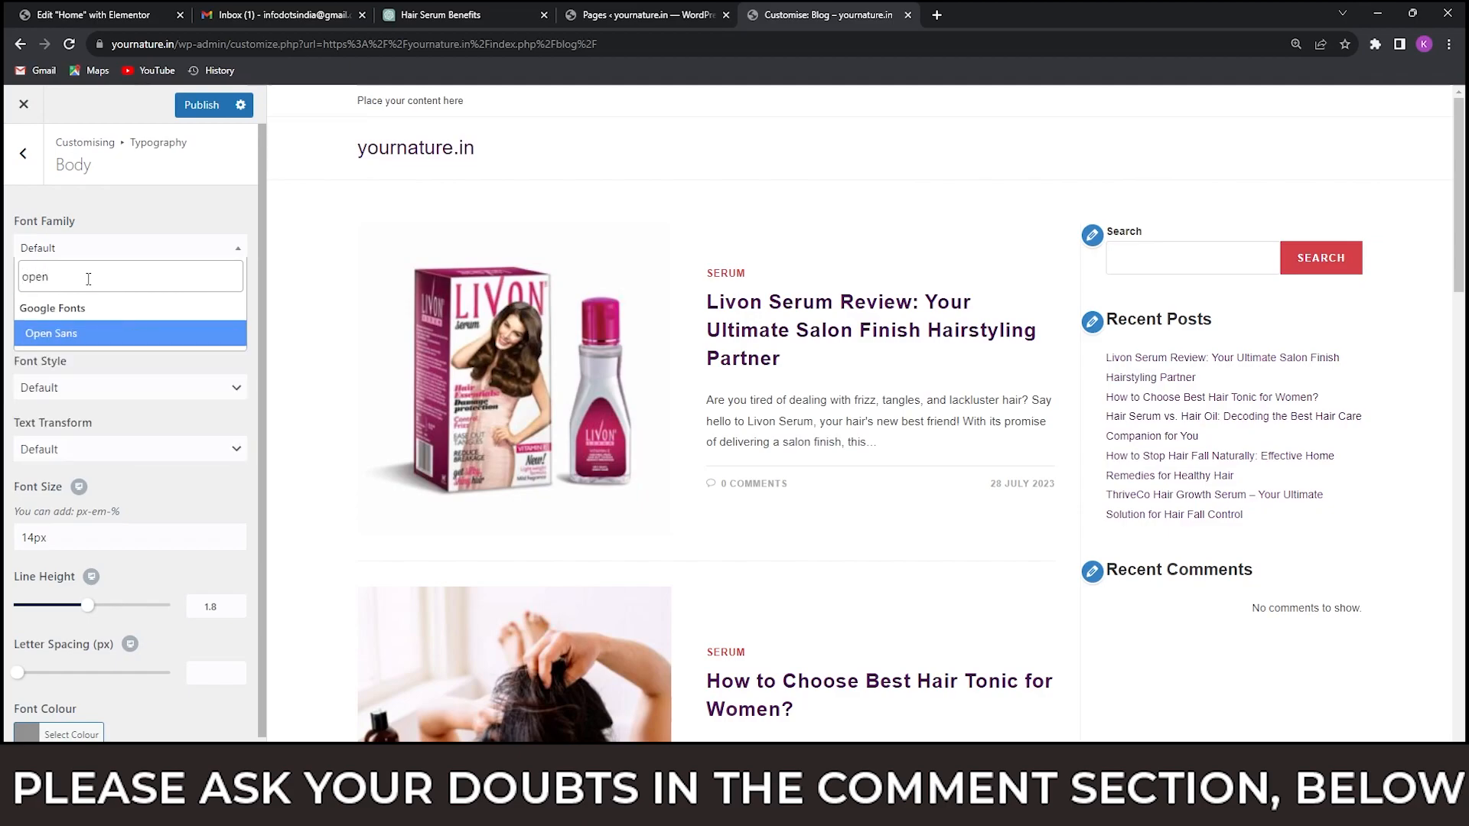
left_click(87, 332)
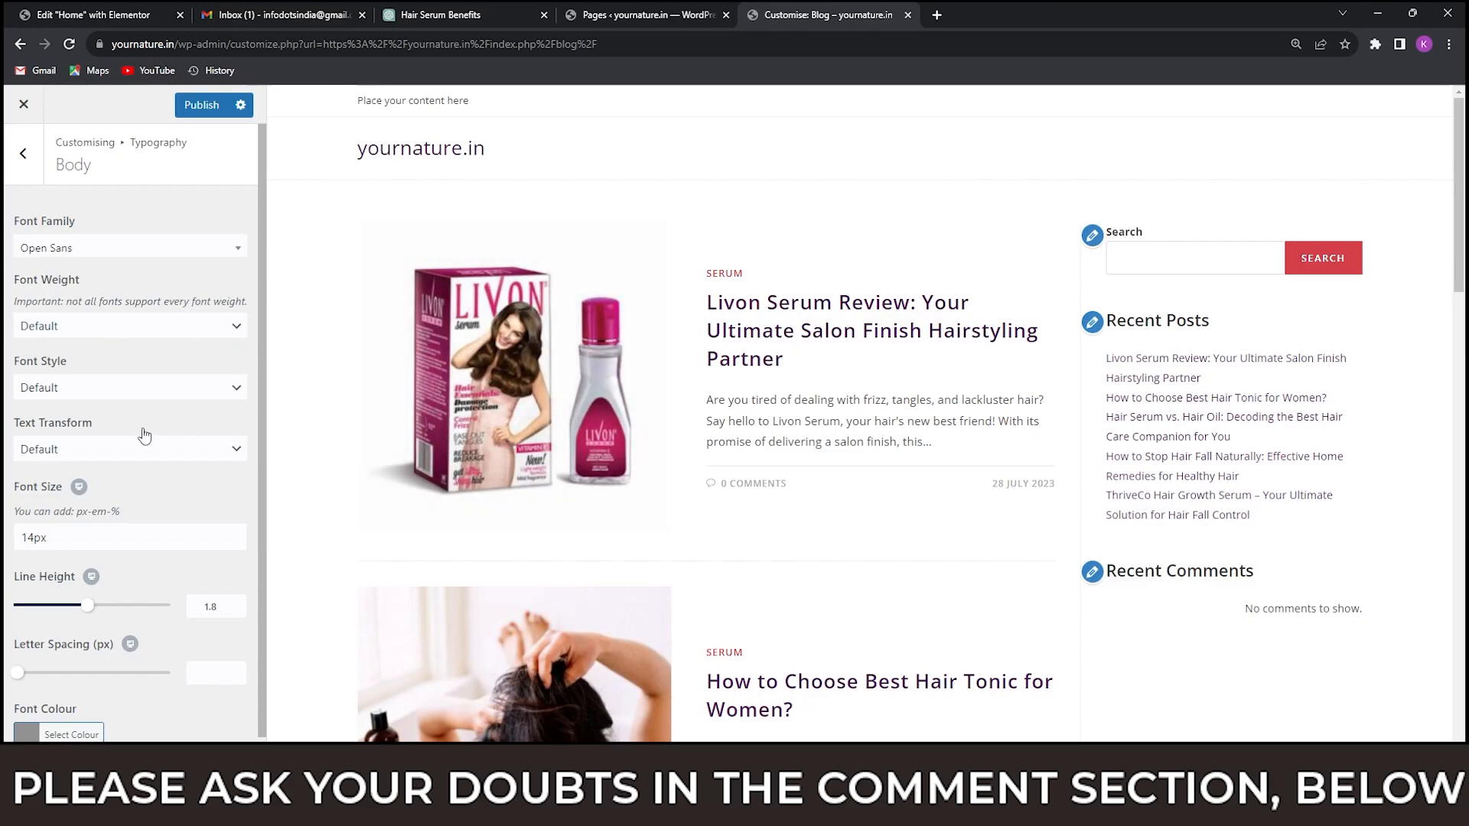
Set the body text's font size to 16px and keep its font style at Default.
scroll(144, 435, "down", 1)
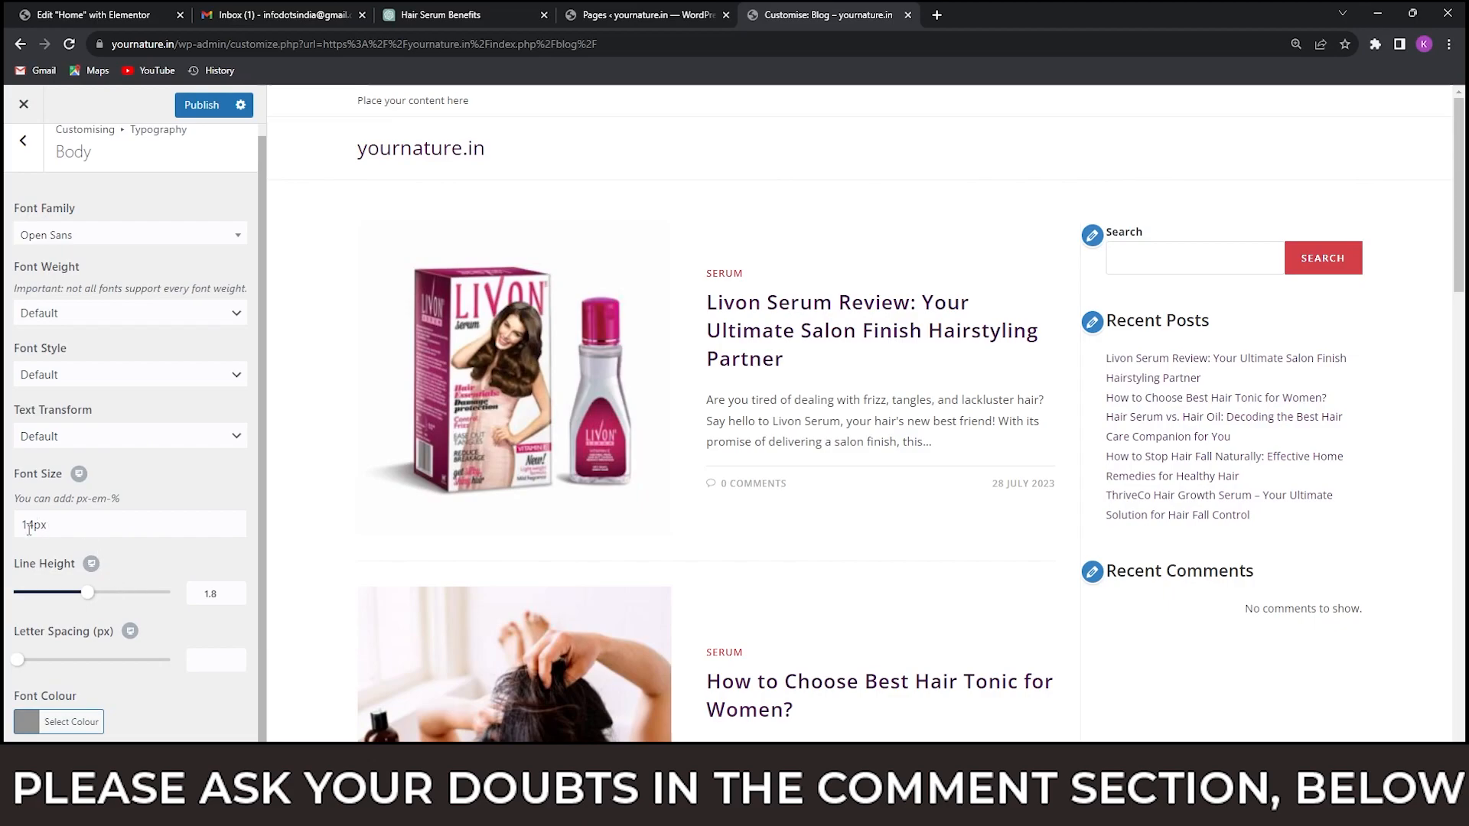
left_click_drag(32, 530, 16, 529)
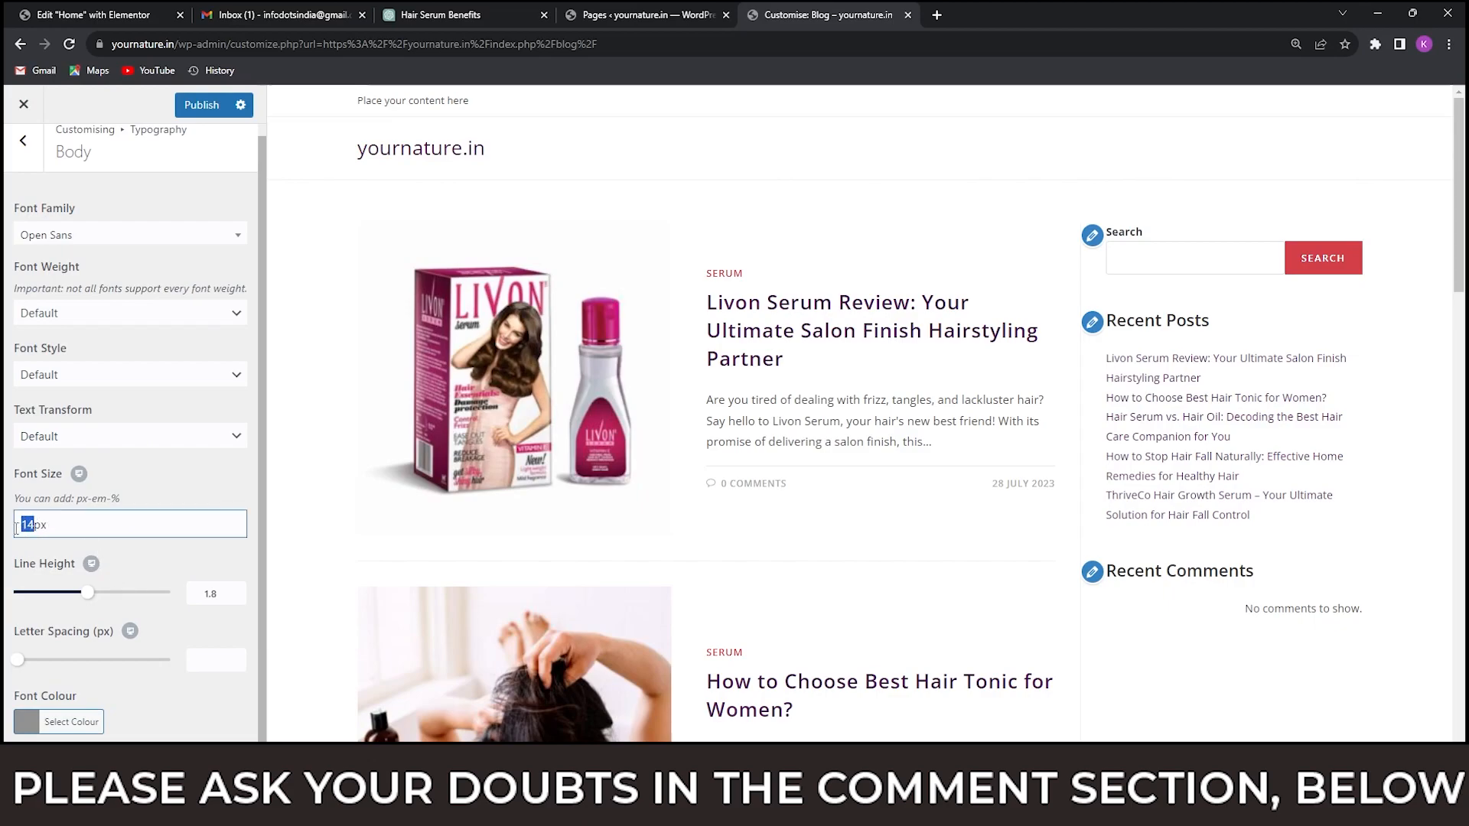
type("16")
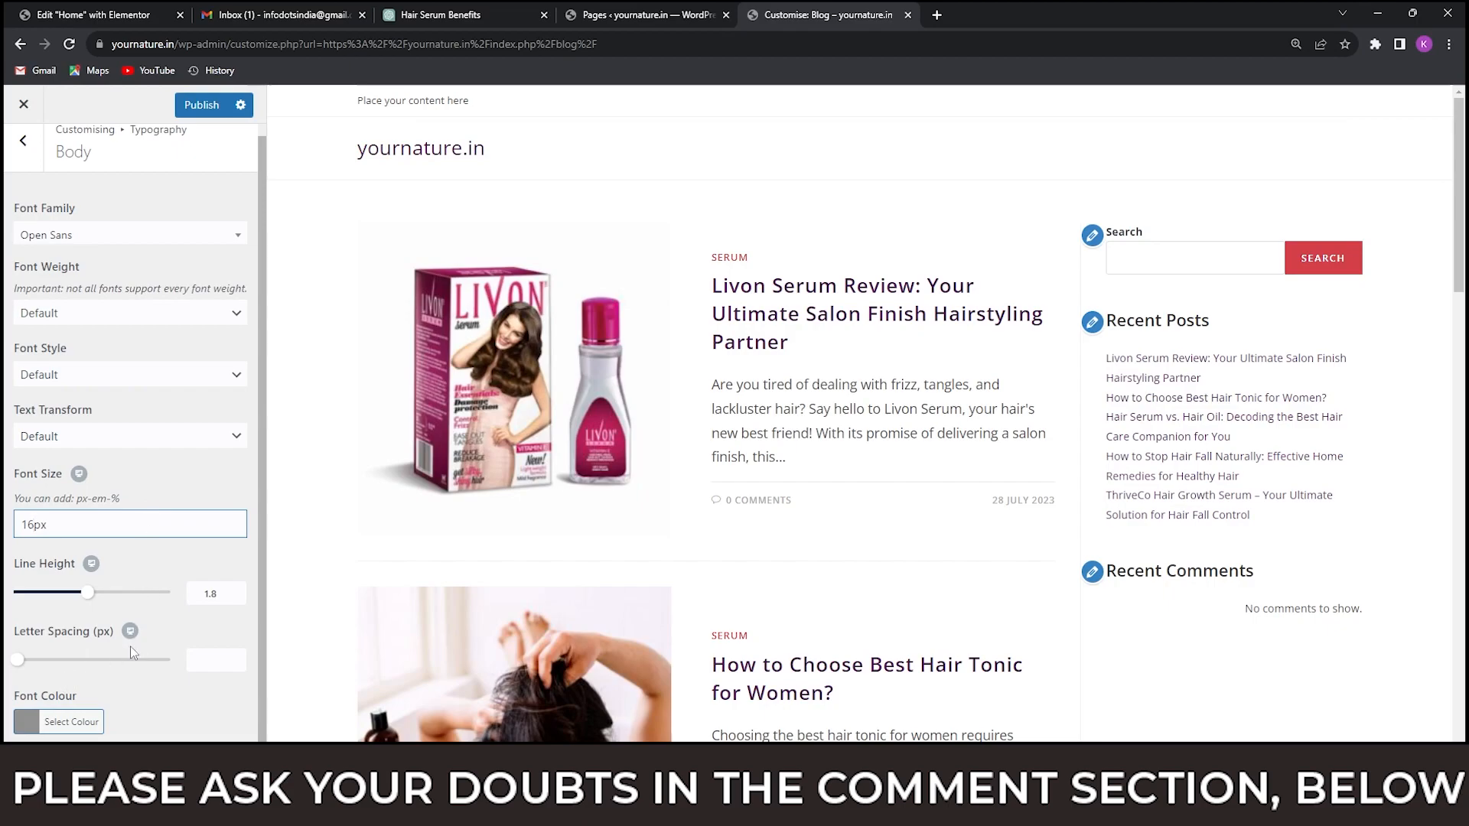
left_click(142, 383)
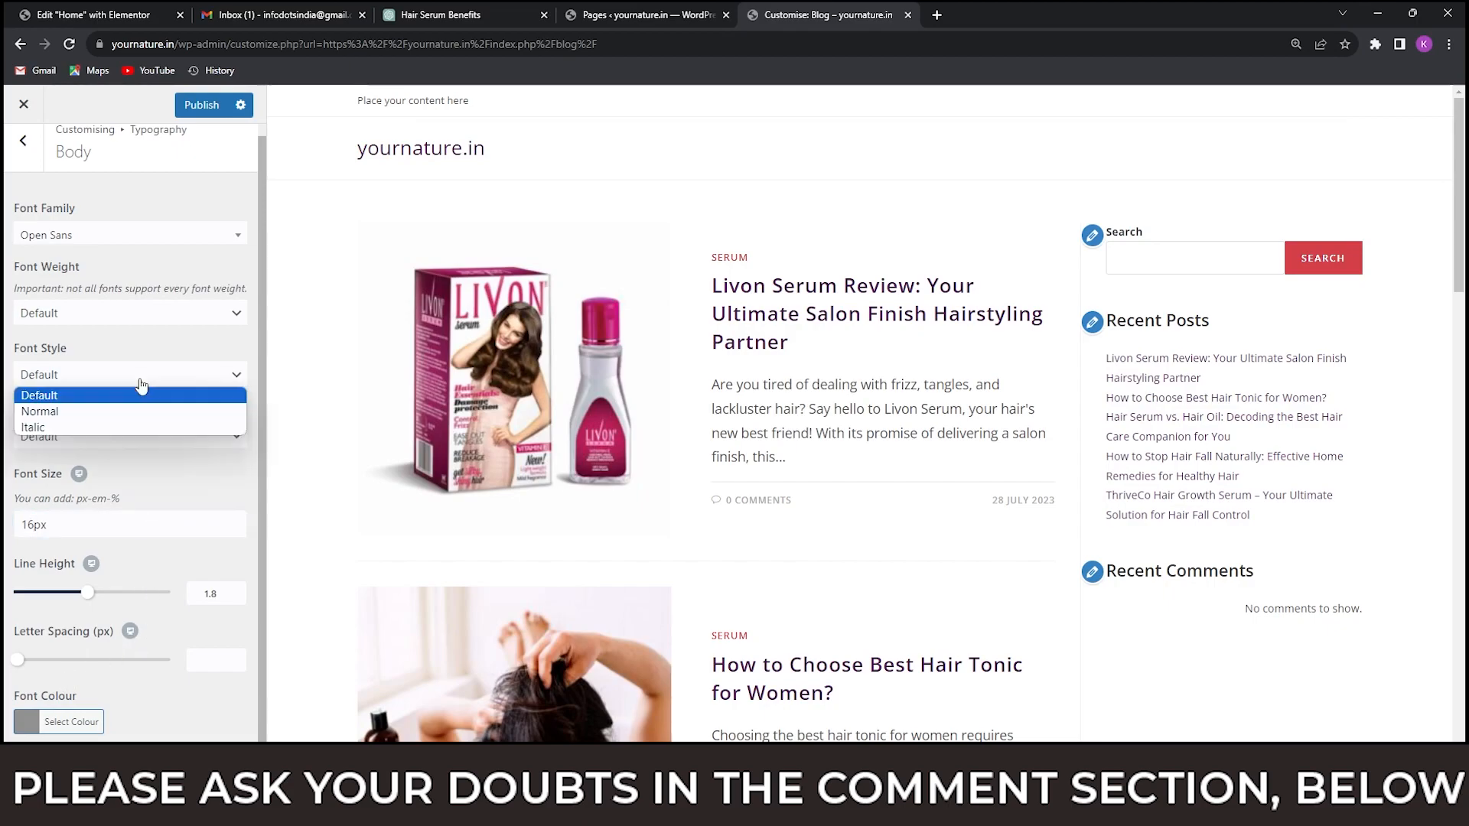
left_click(141, 385)
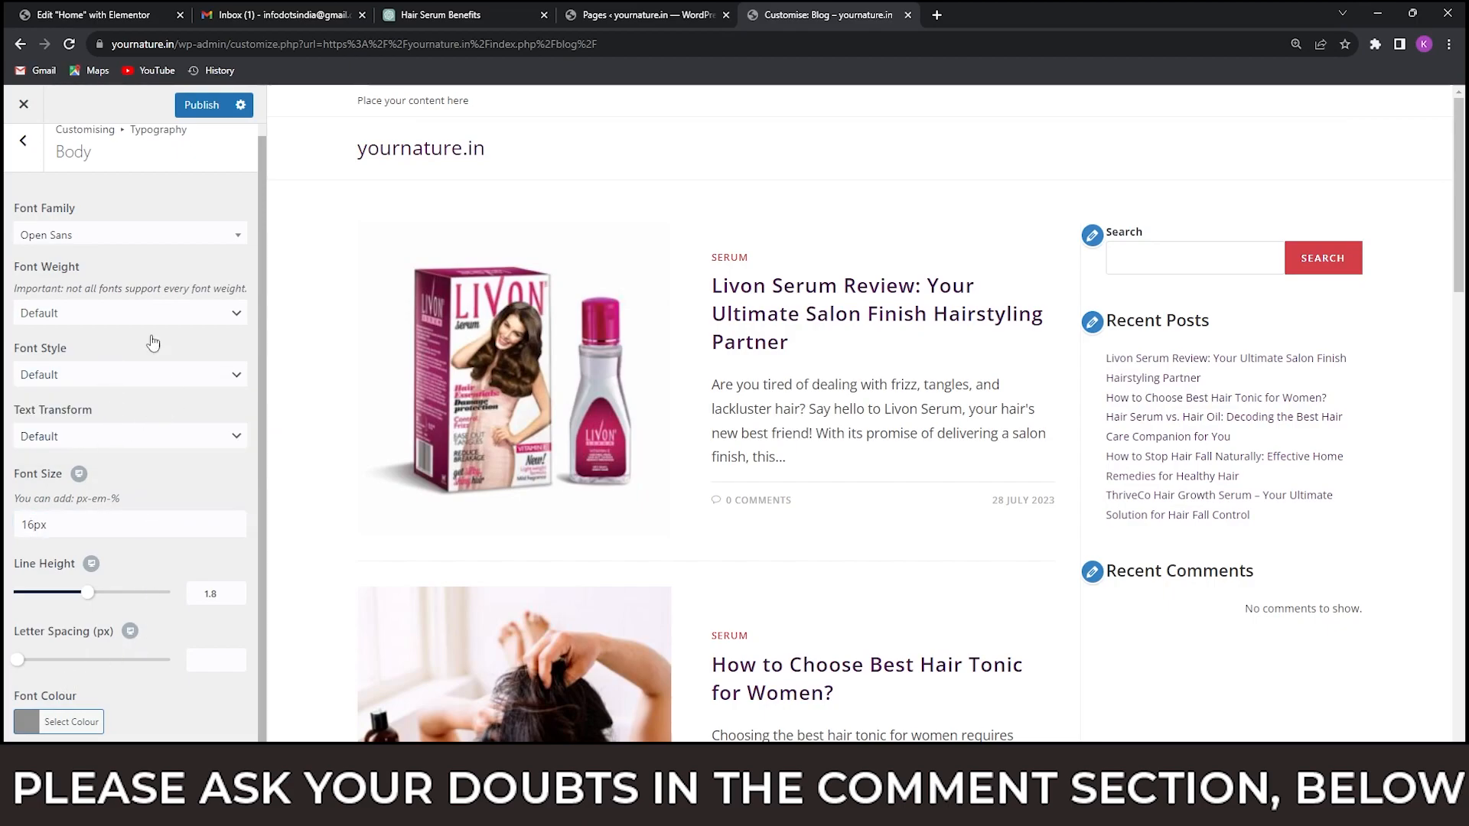
Leave the Body typography settings and compare the Blog page preview's post layout with the homeshop18.in reference blog.
left_click(24, 146)
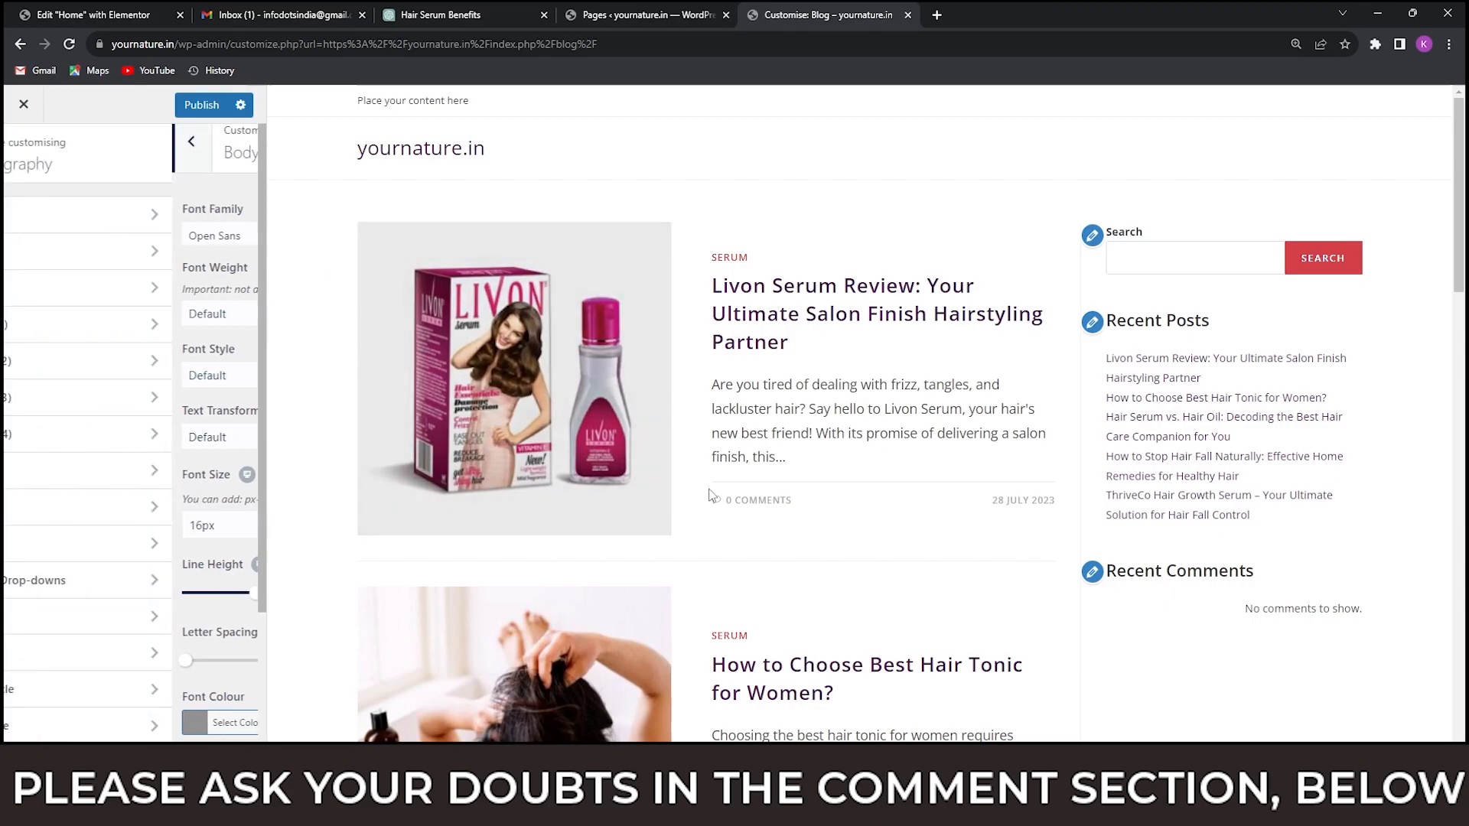
scroll(840, 465, "down", 20)
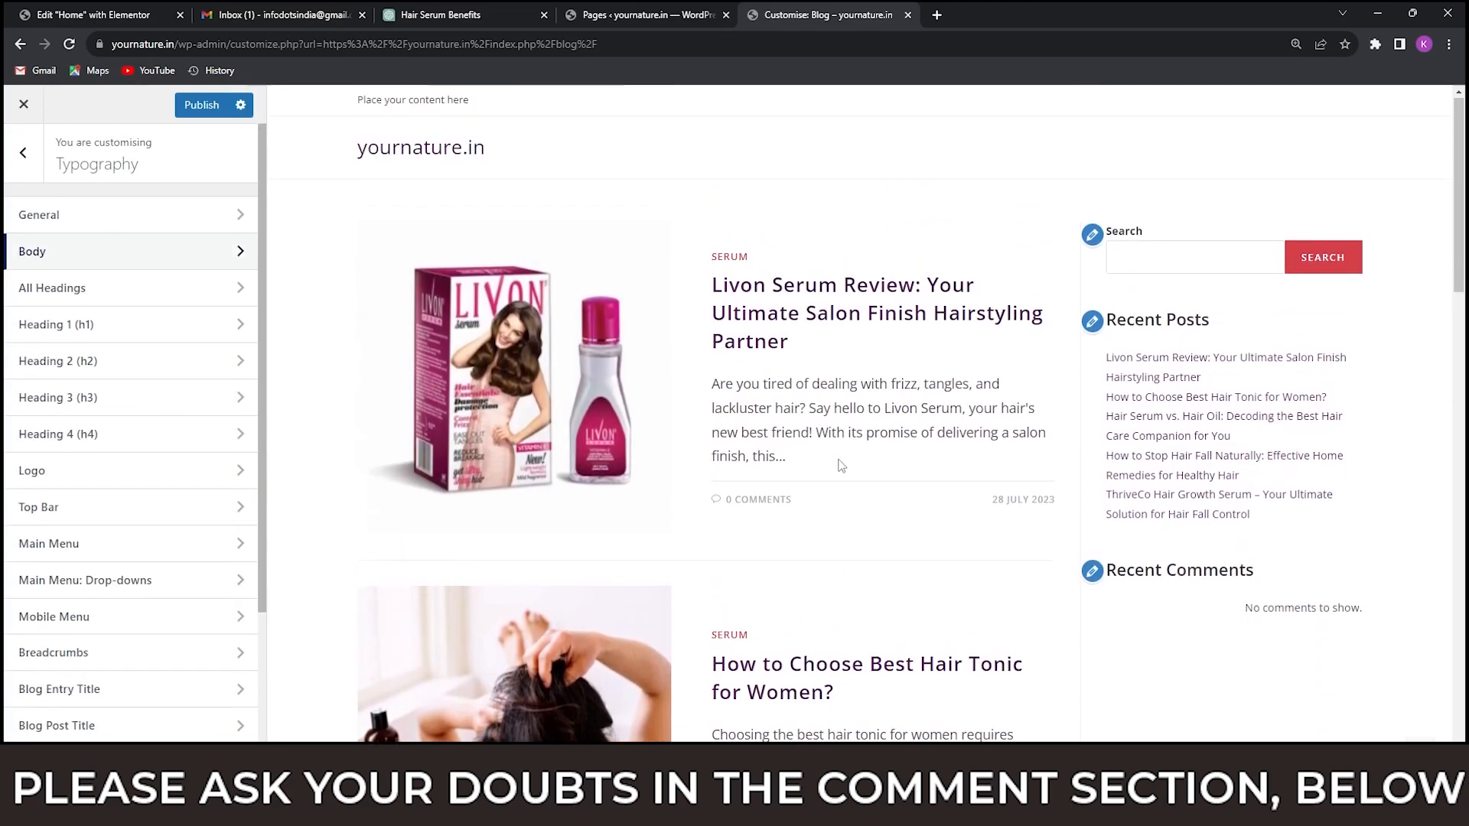
scroll(885, 522, "down", 10)
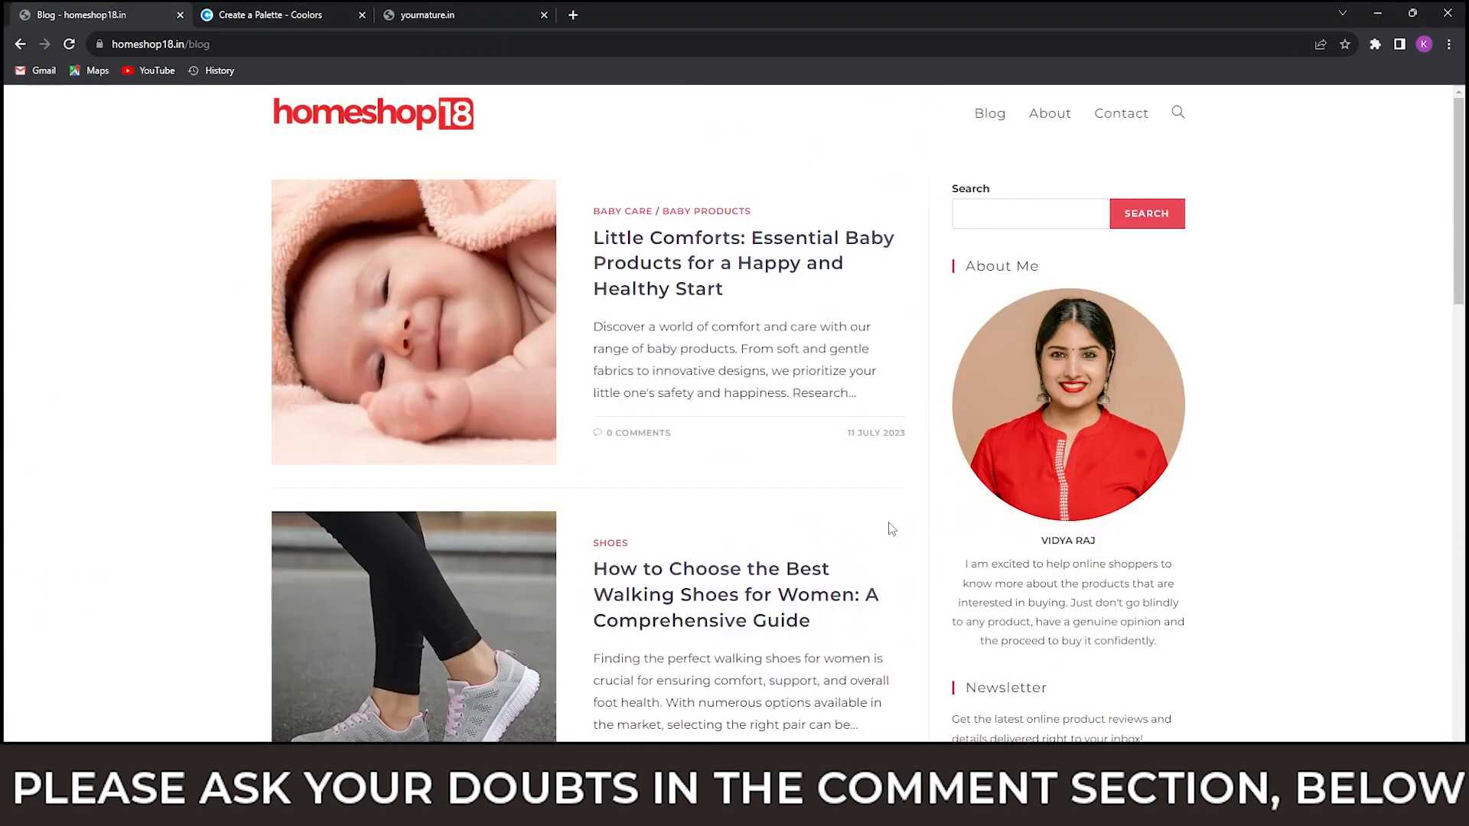
scroll(899, 530, "down", 5)
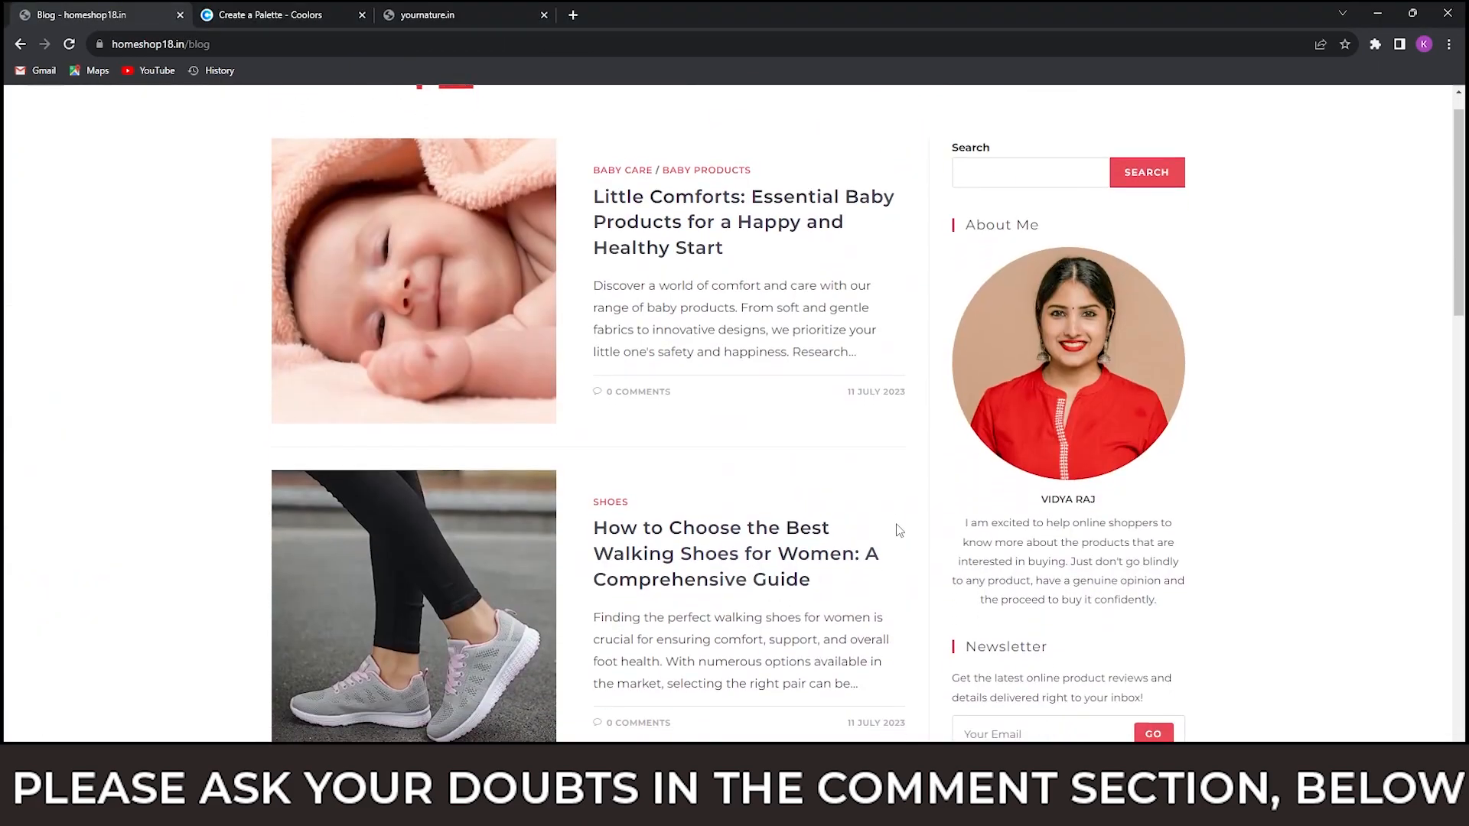
scroll(899, 530, "up", 5)
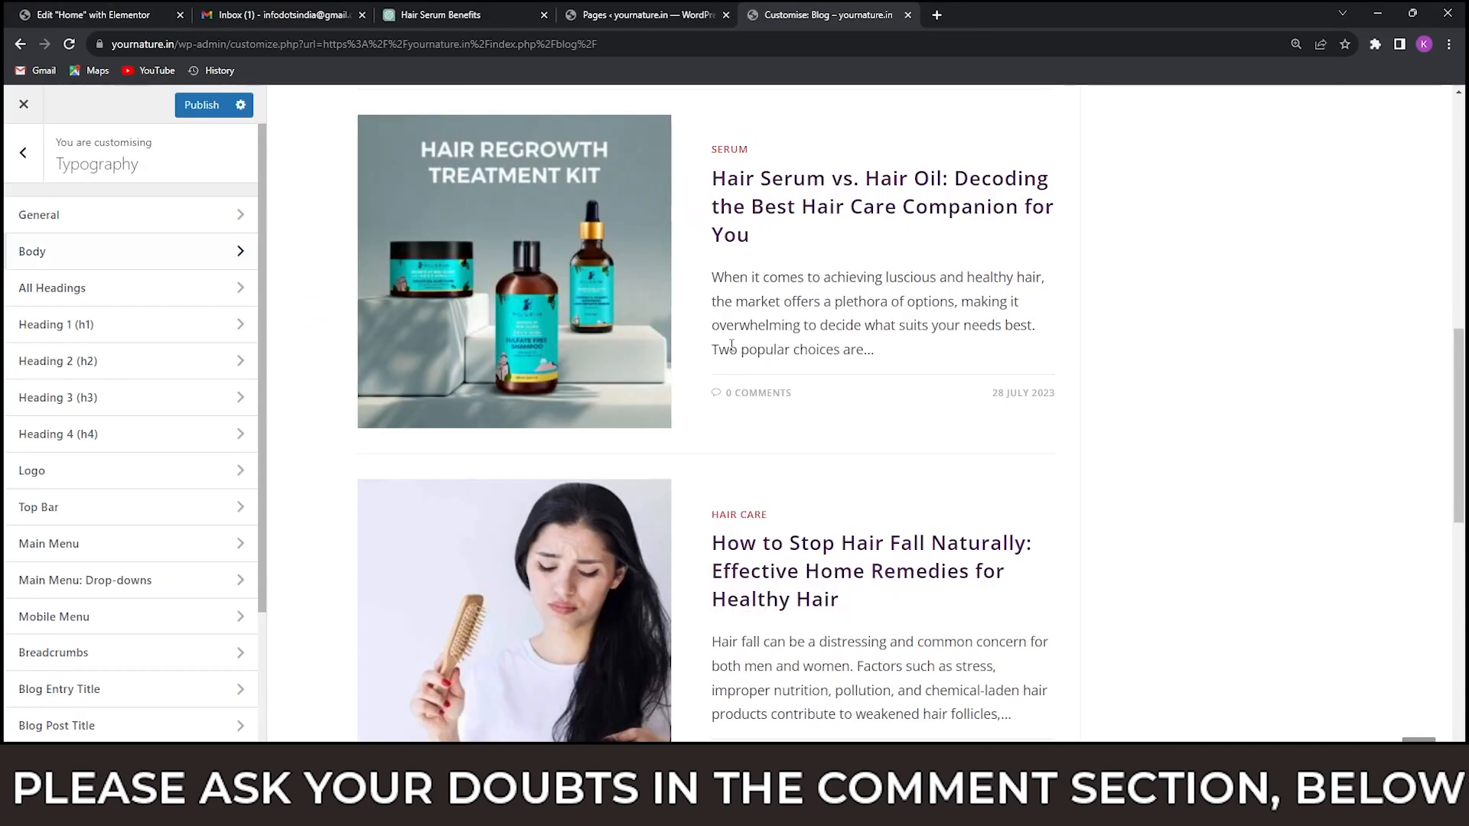
scroll(827, 392, "up", 10)
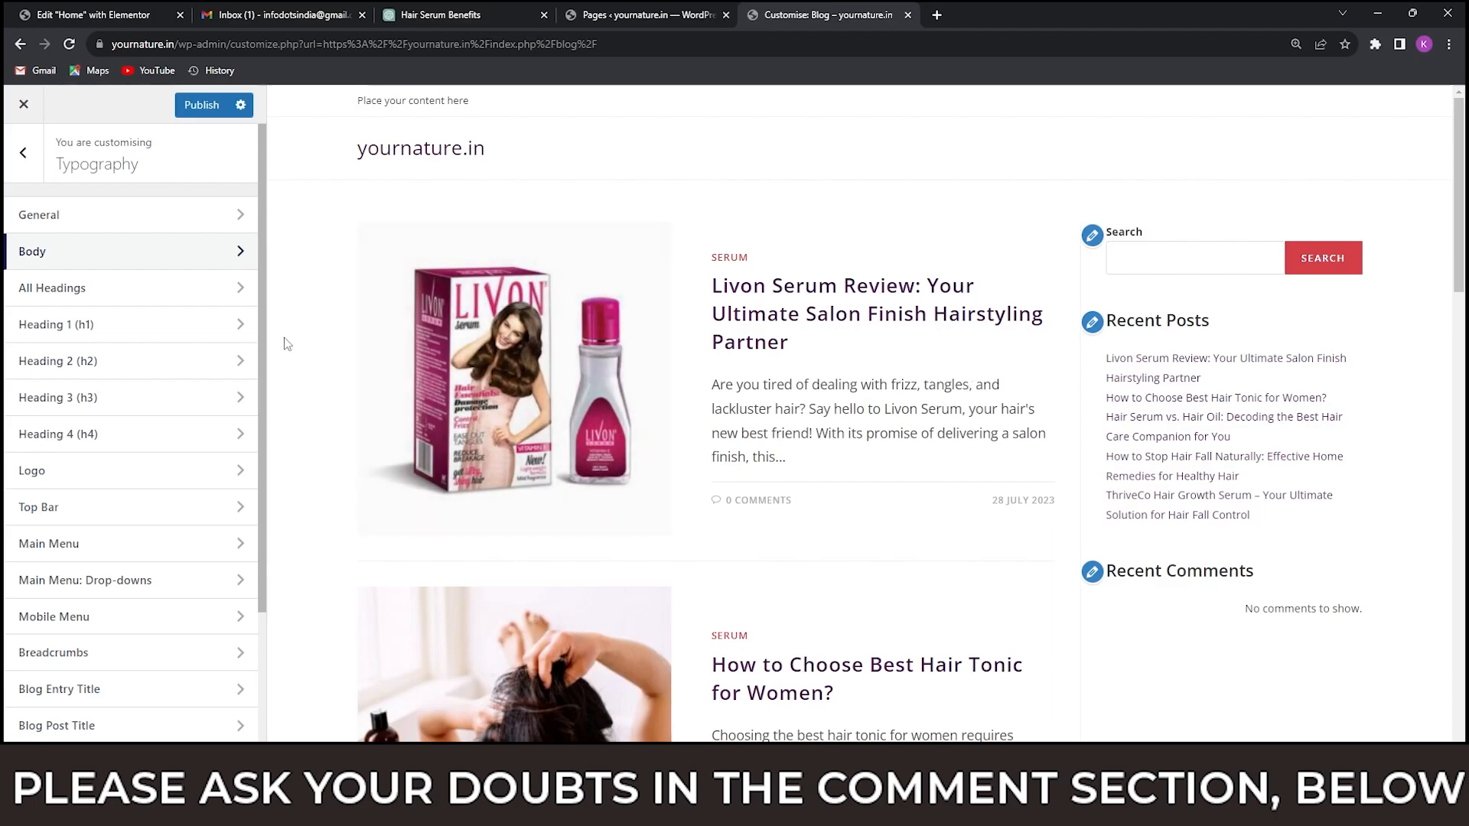
scroll(951, 380, "down", 4)
scroll(822, 348, "up", 4)
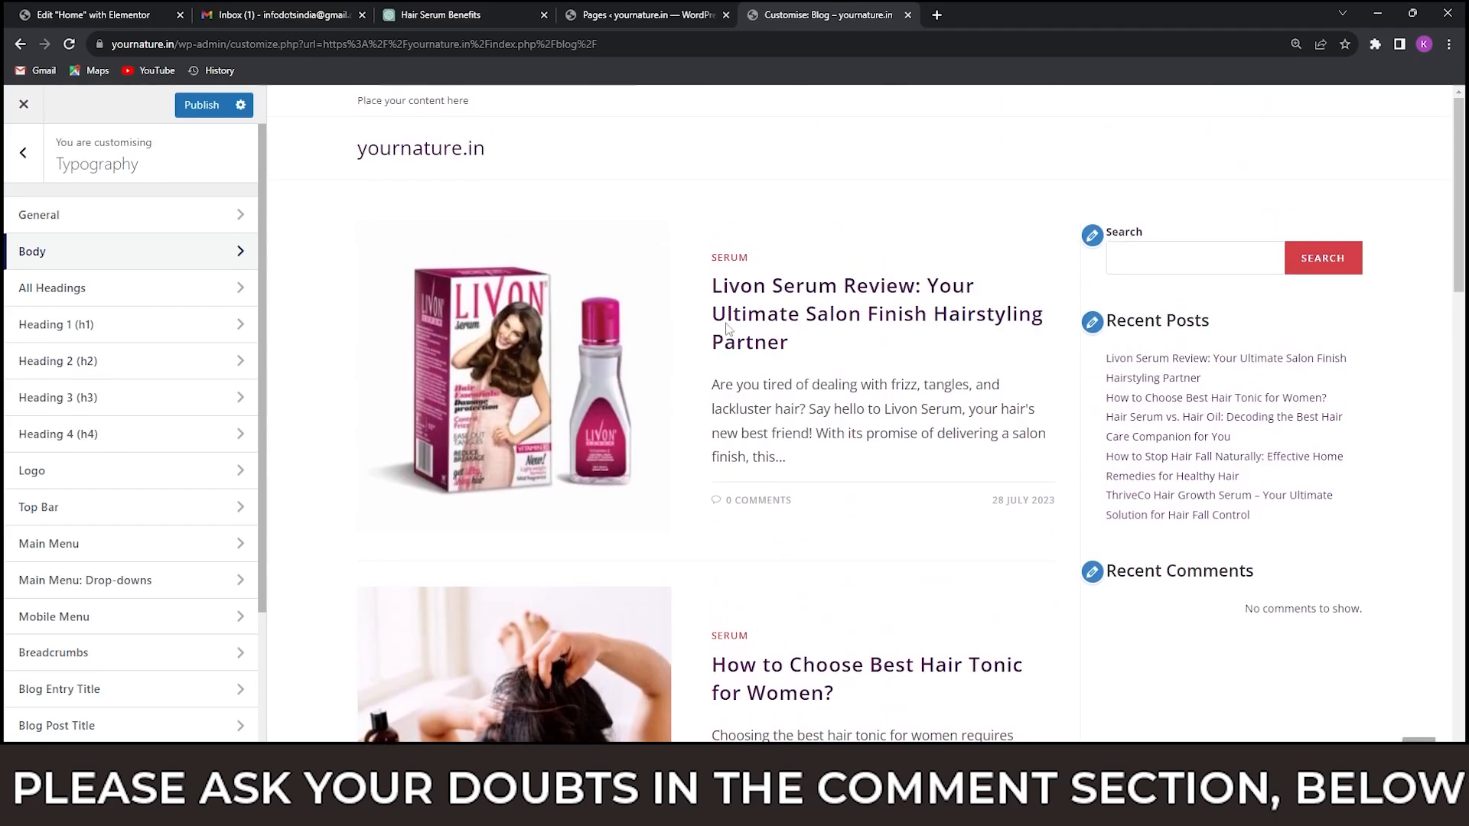
Check the sidebar of the homeshop18.in reference blog and open the Default Sidebar widget area for editing, dismissing the block widgets introduction.
left_click(24, 153)
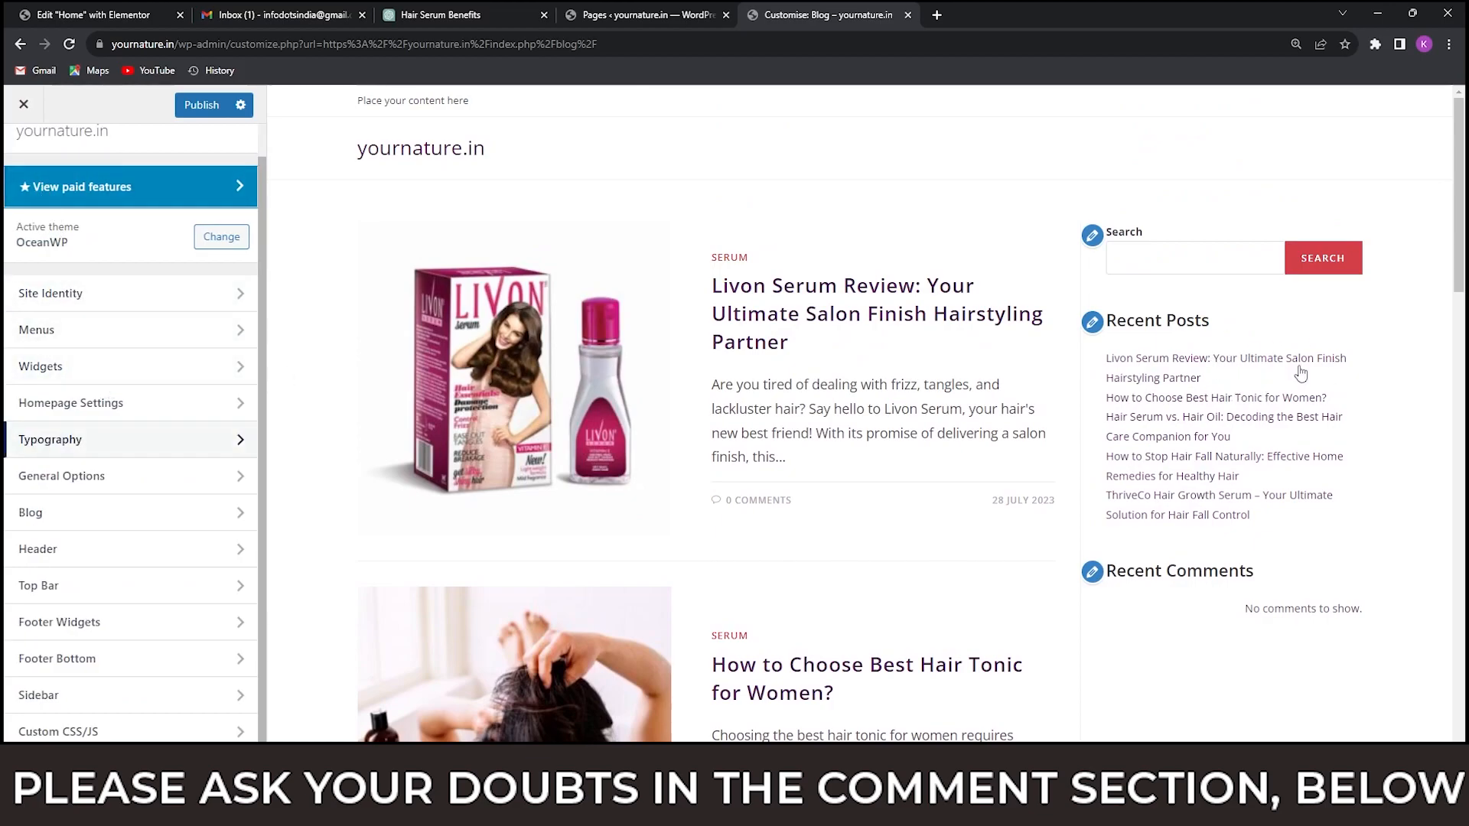
scroll(1300, 373, "down", 1)
key("alt+Tab")
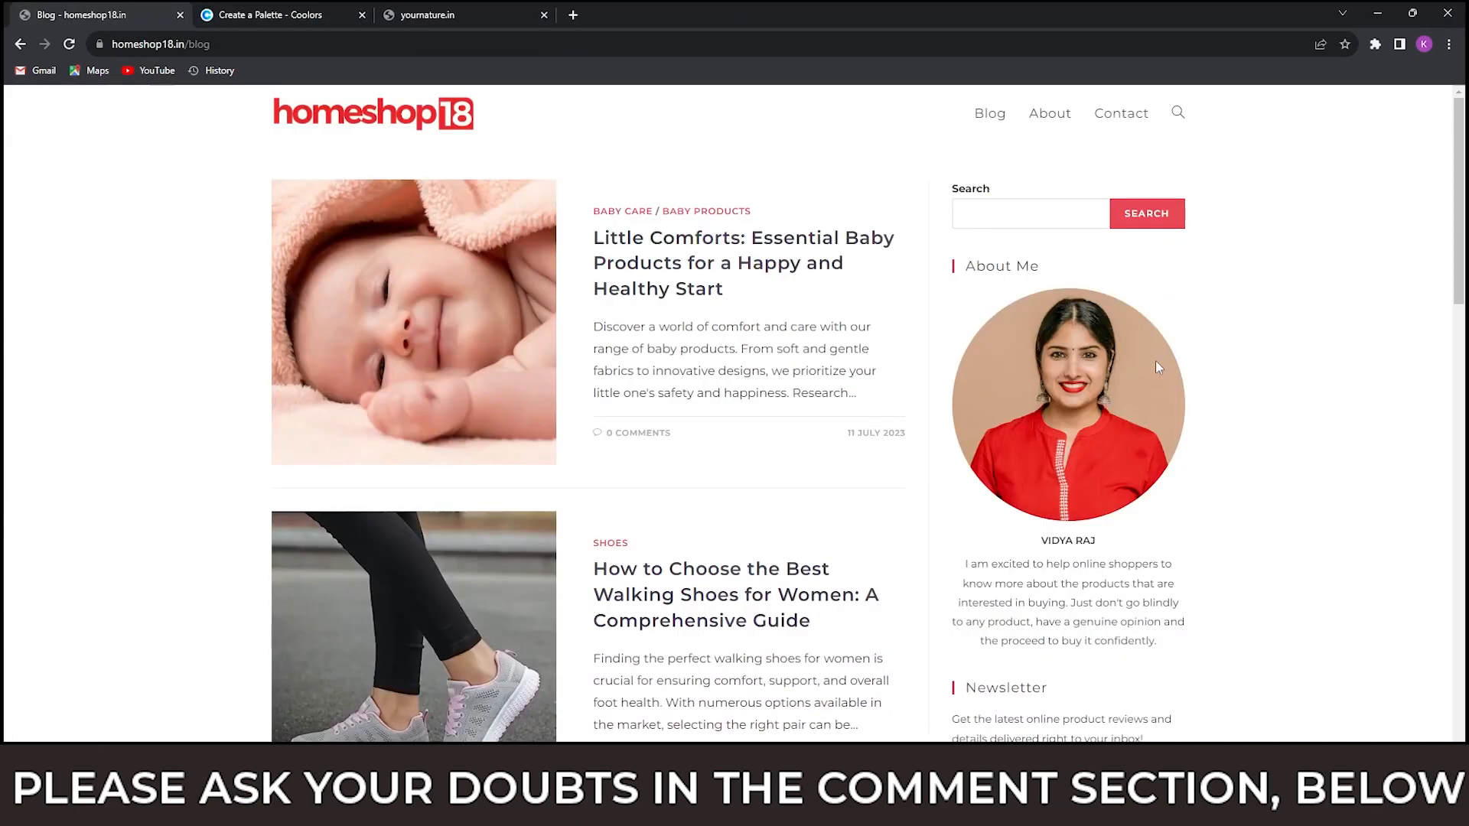
scroll(1133, 358, "down", 15)
scroll(1144, 436, "up", 15)
key("alt+Tab")
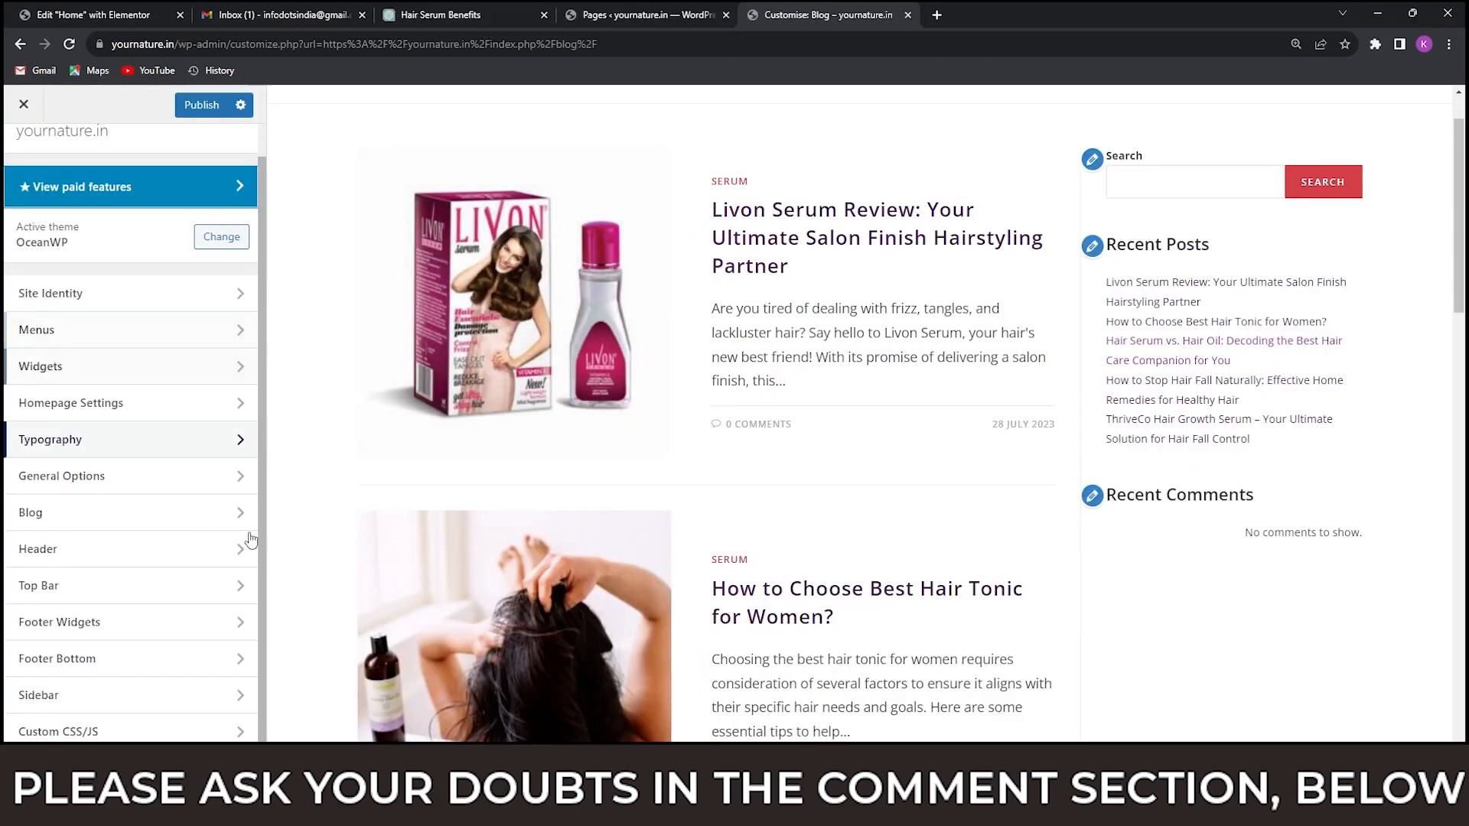
left_click(83, 373)
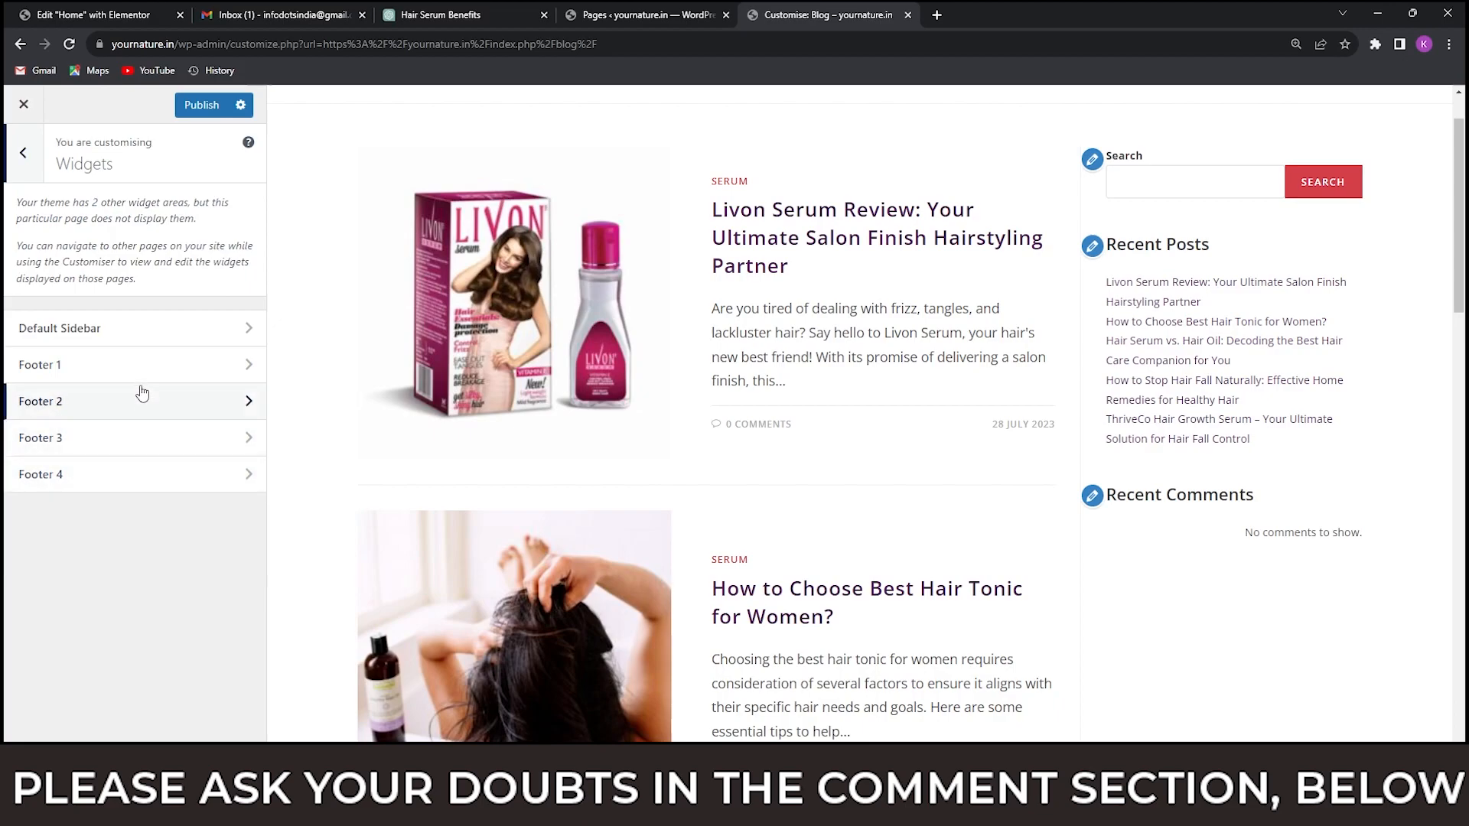
left_click(149, 338)
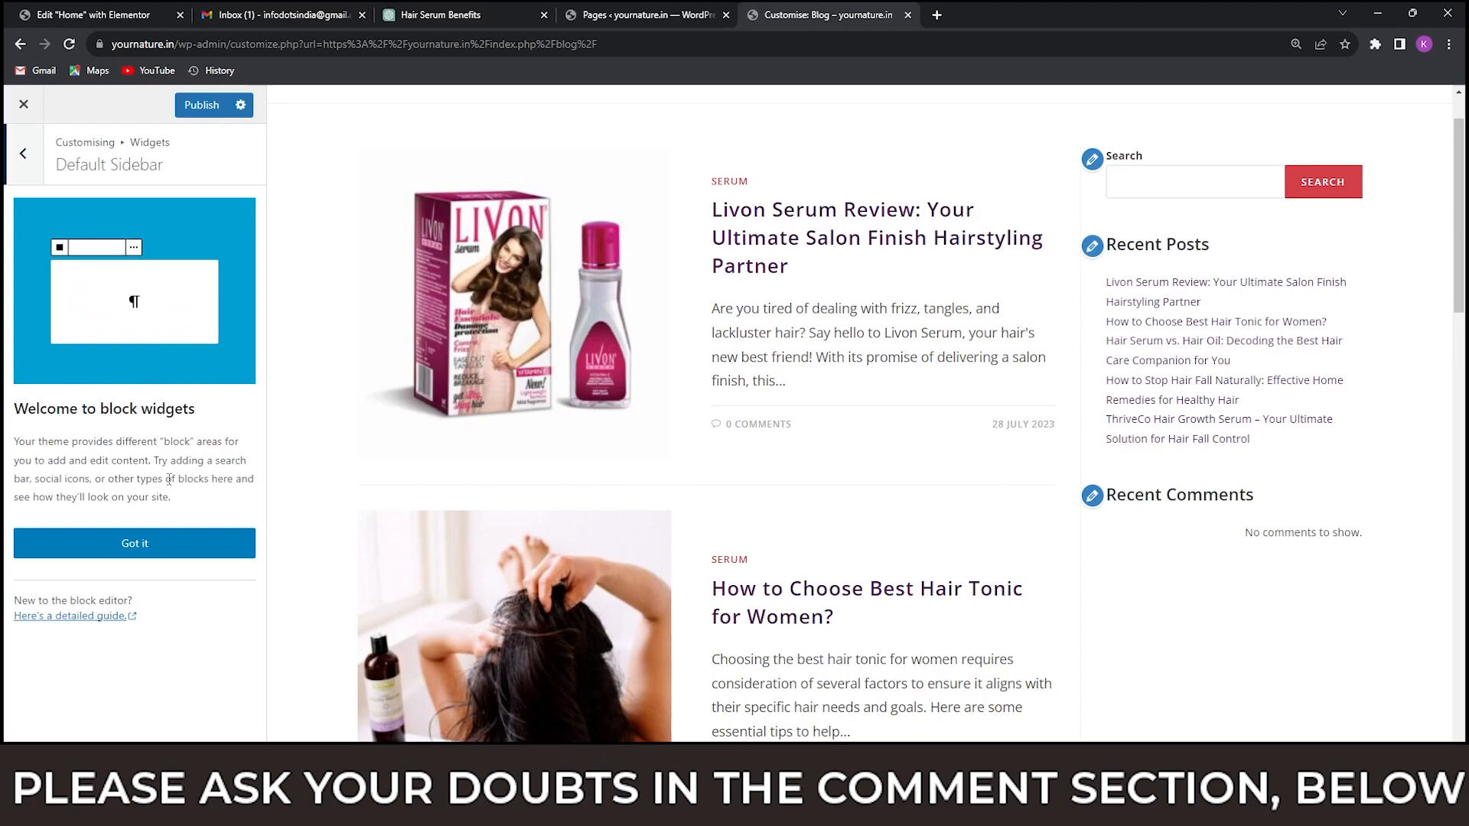
left_click(135, 544)
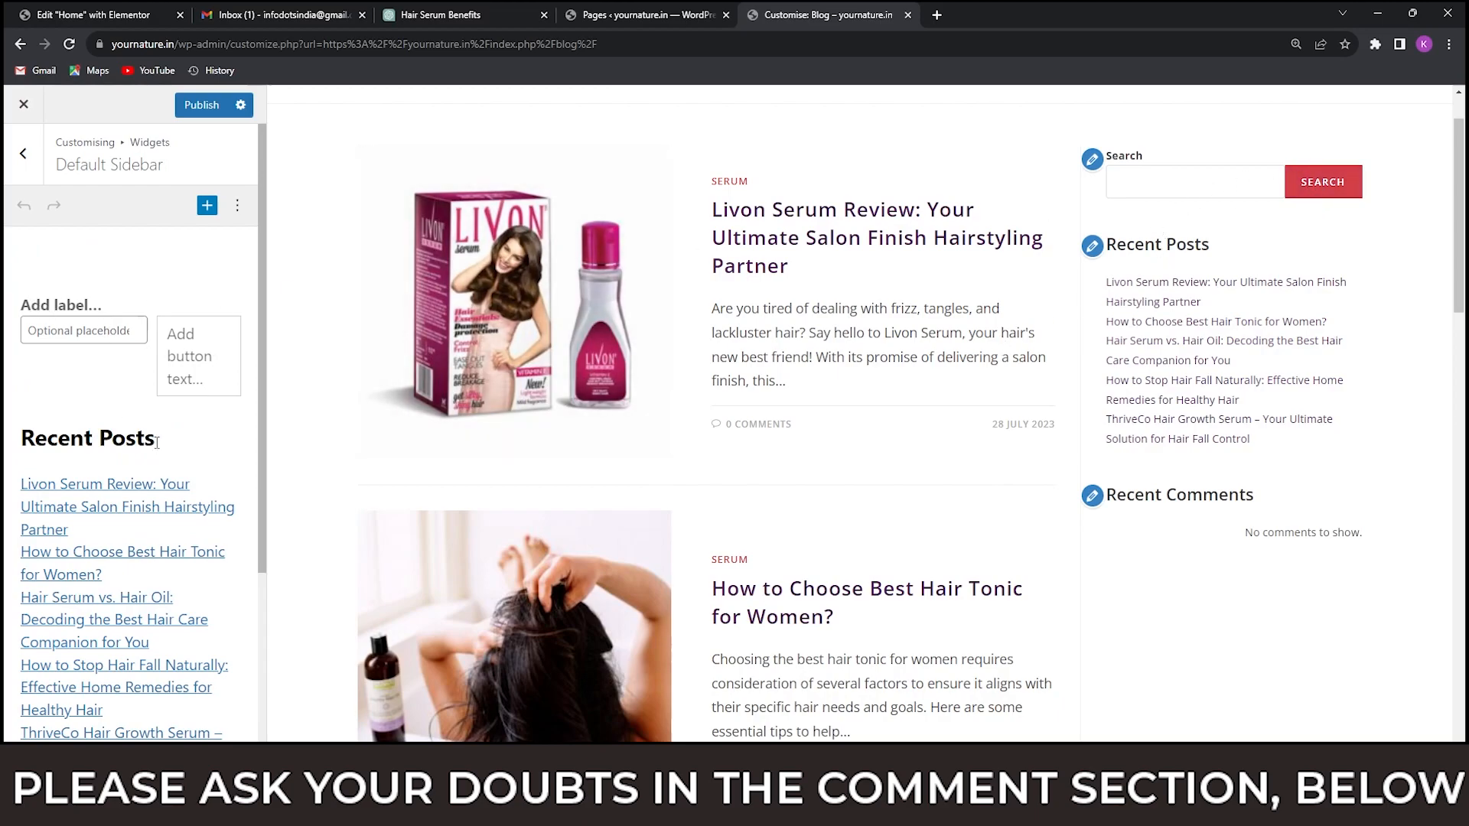
Remove the Recent Posts heading block from the Default Sidebar.
left_click(147, 297)
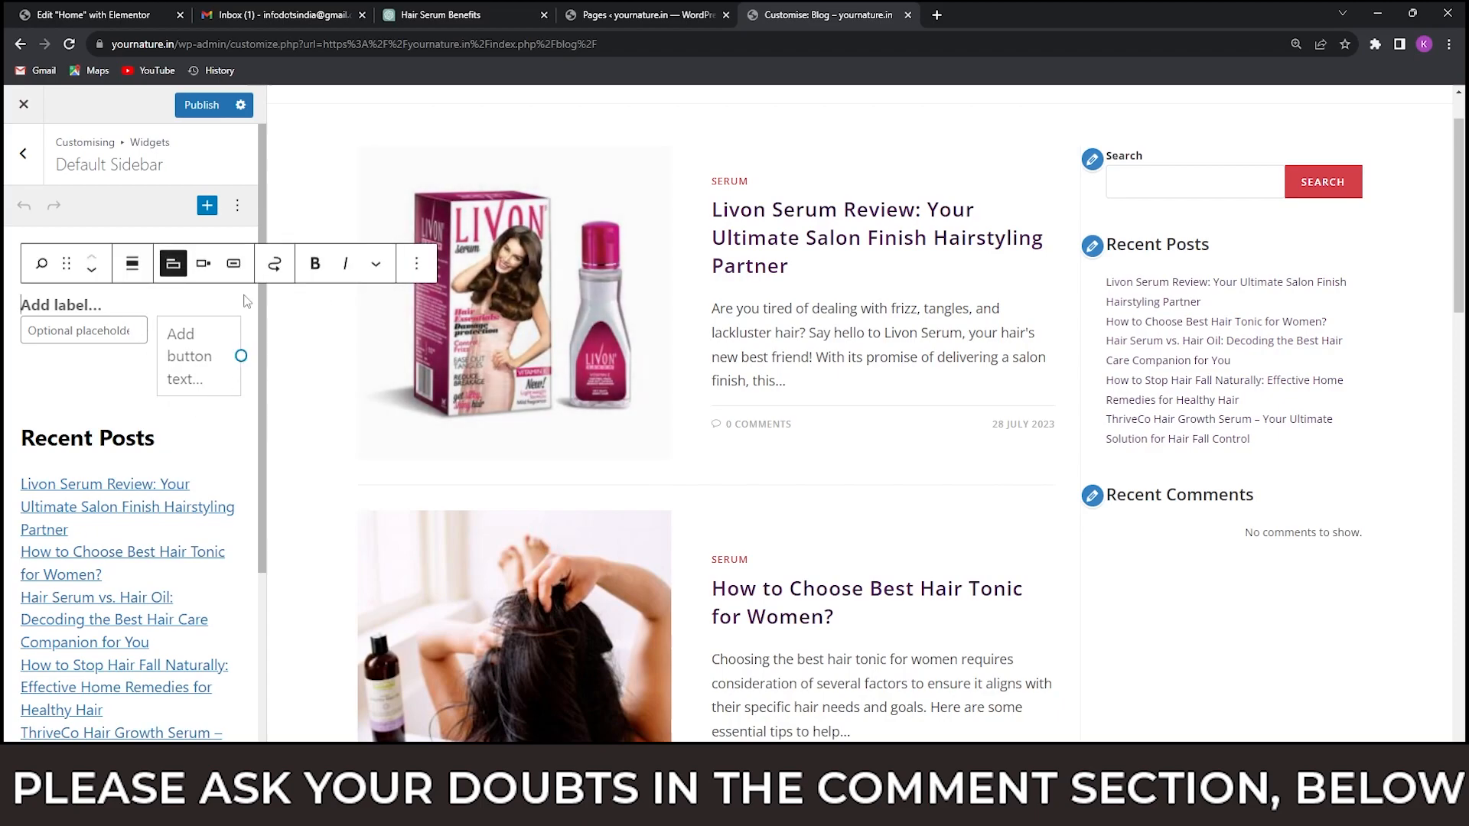
left_click(126, 437)
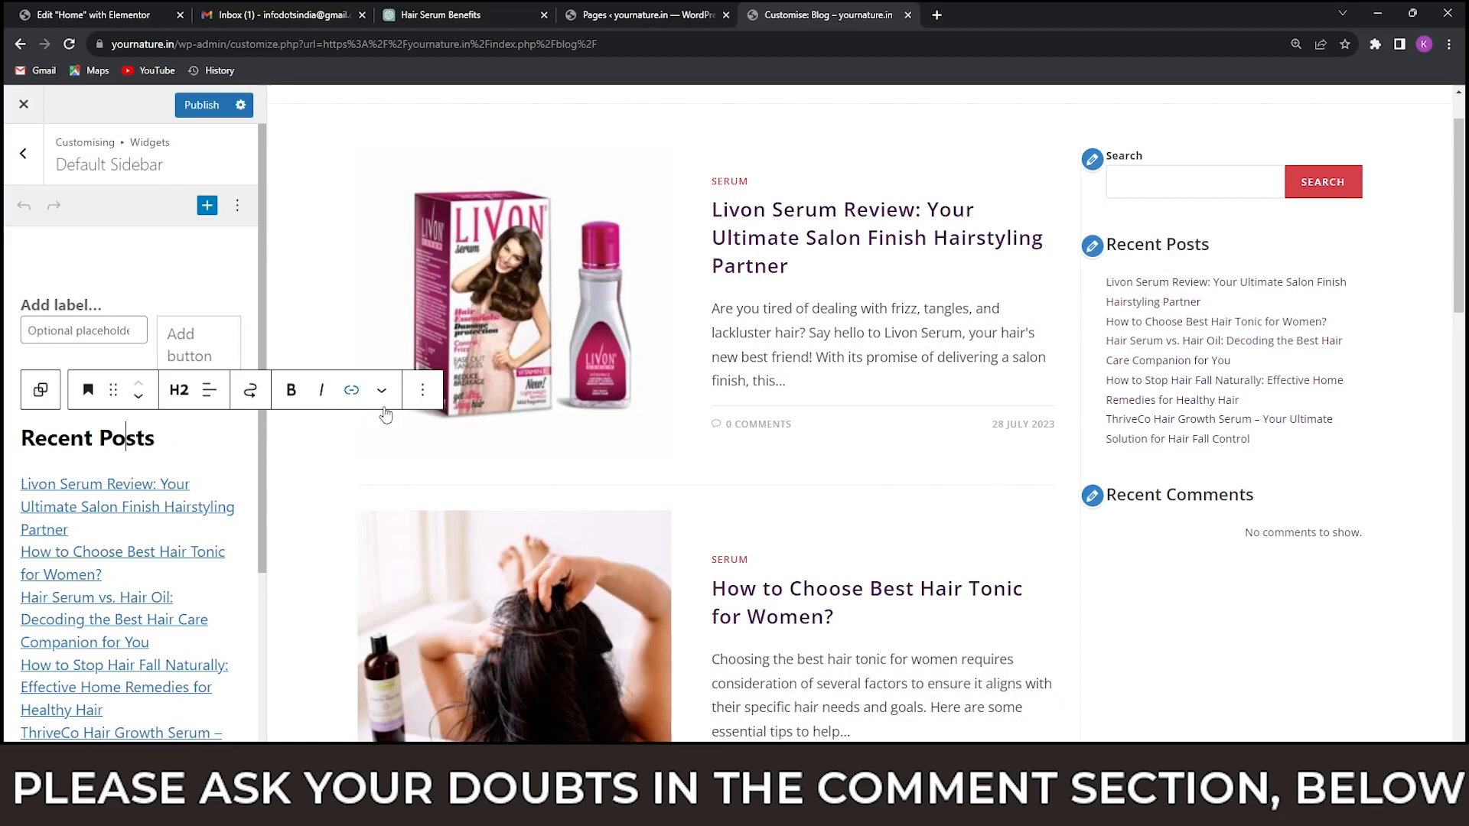
left_click(422, 390)
scroll(505, 692, "down", 1)
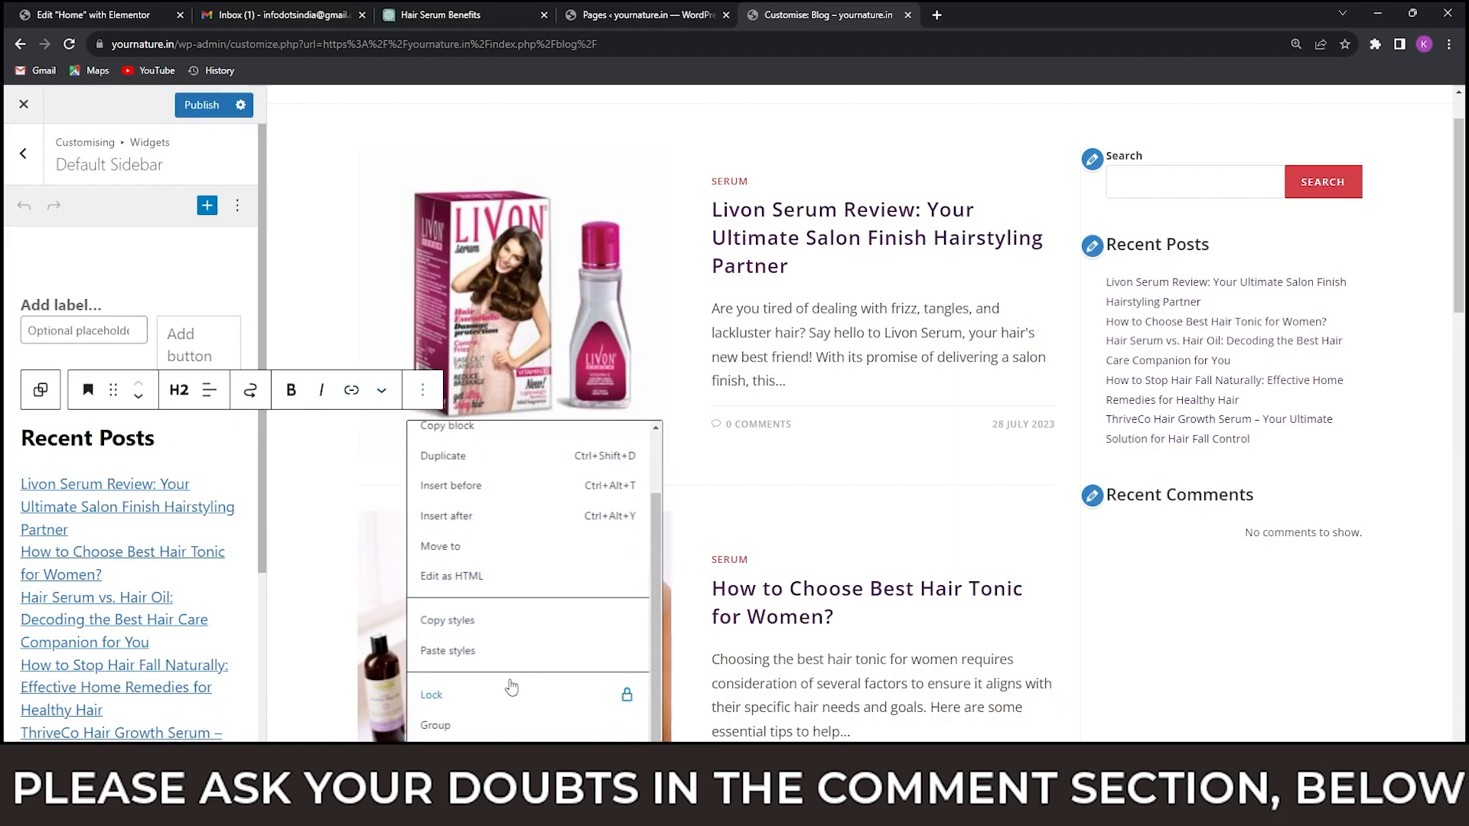
left_click(442, 767)
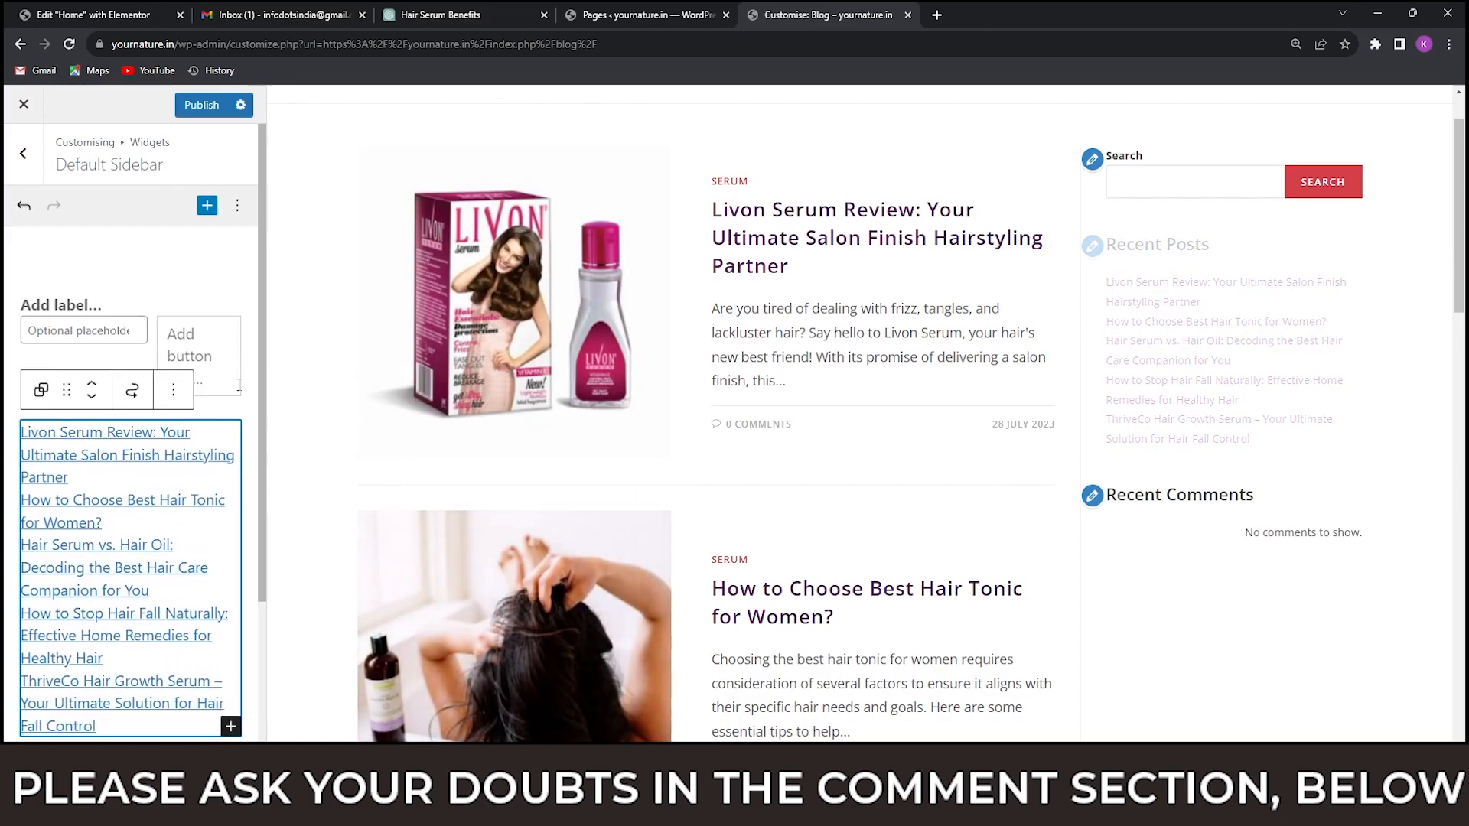
Remove the Search block and the Latest Posts block from the Default Sidebar.
left_click(130, 306)
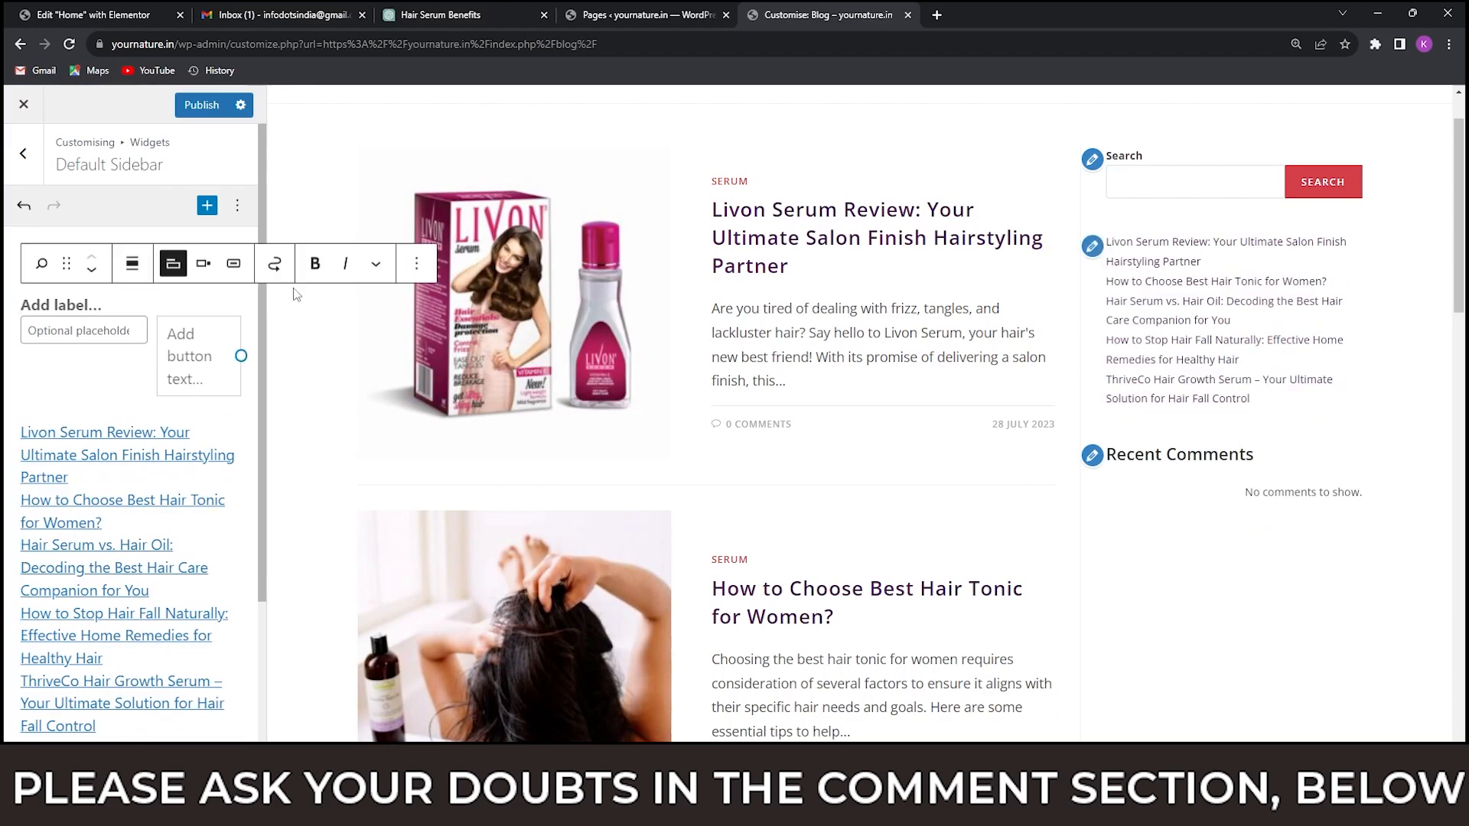
left_click(418, 264)
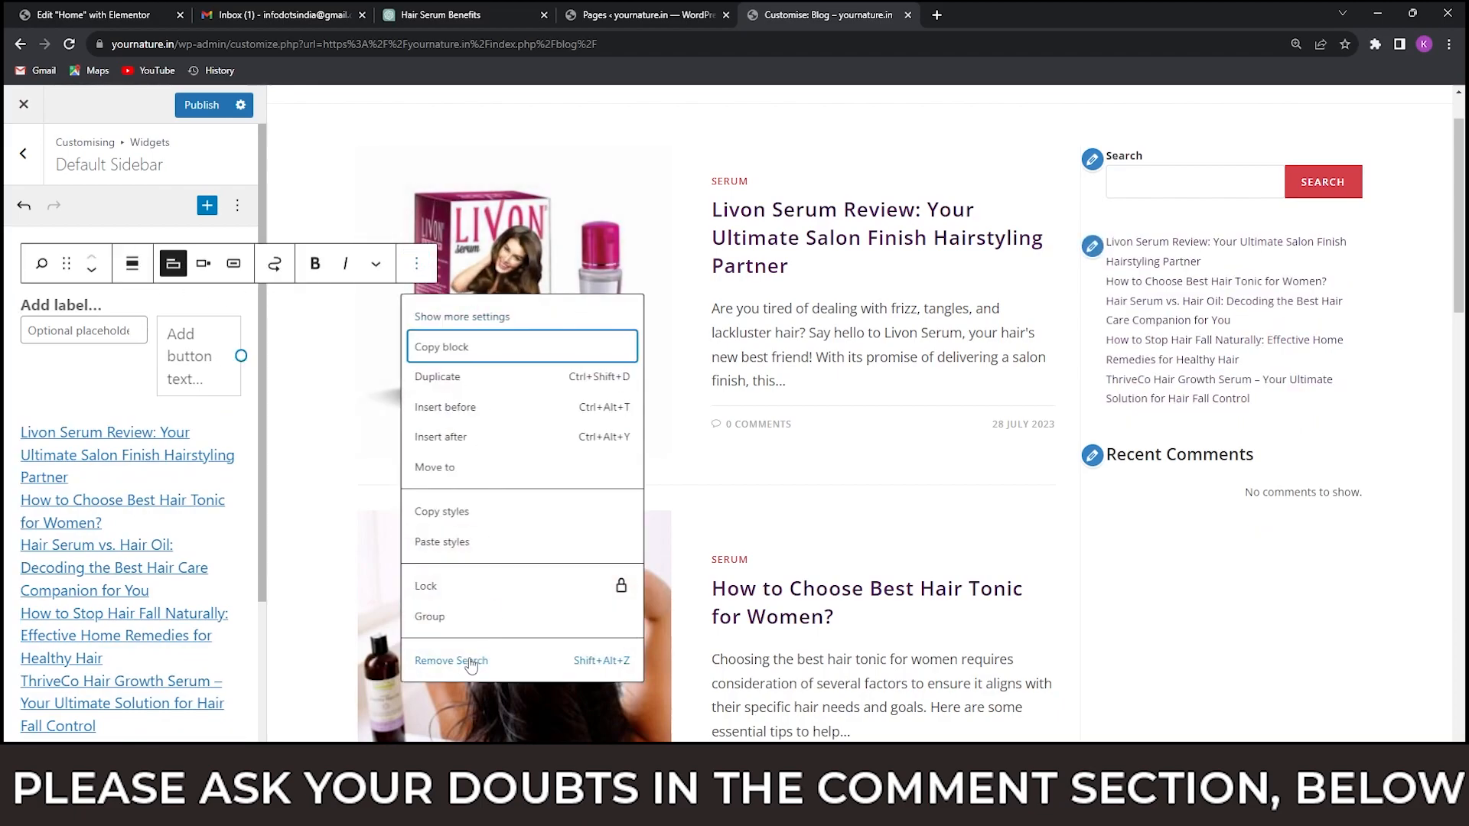
left_click(470, 662)
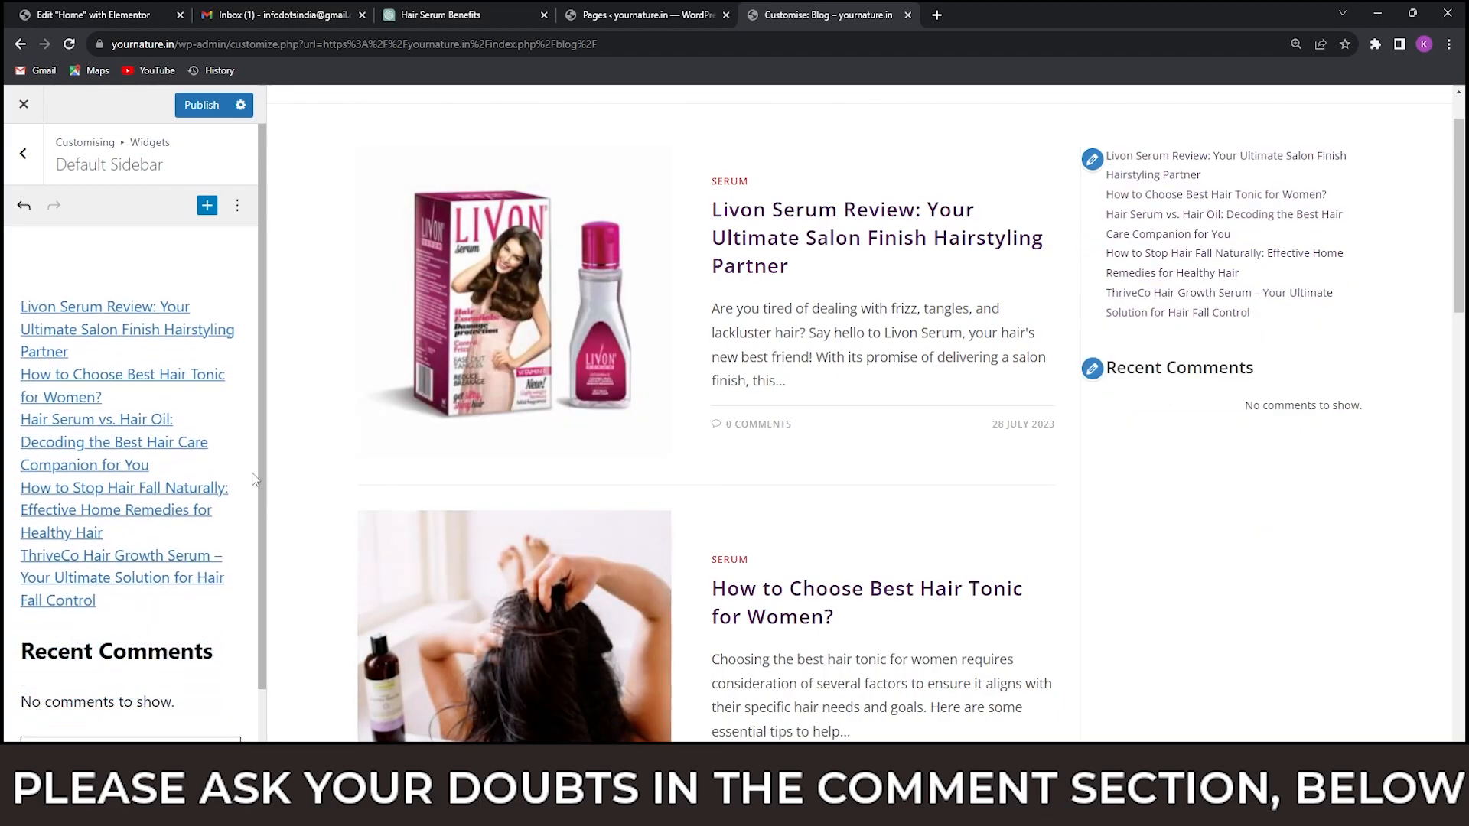
left_click(219, 304)
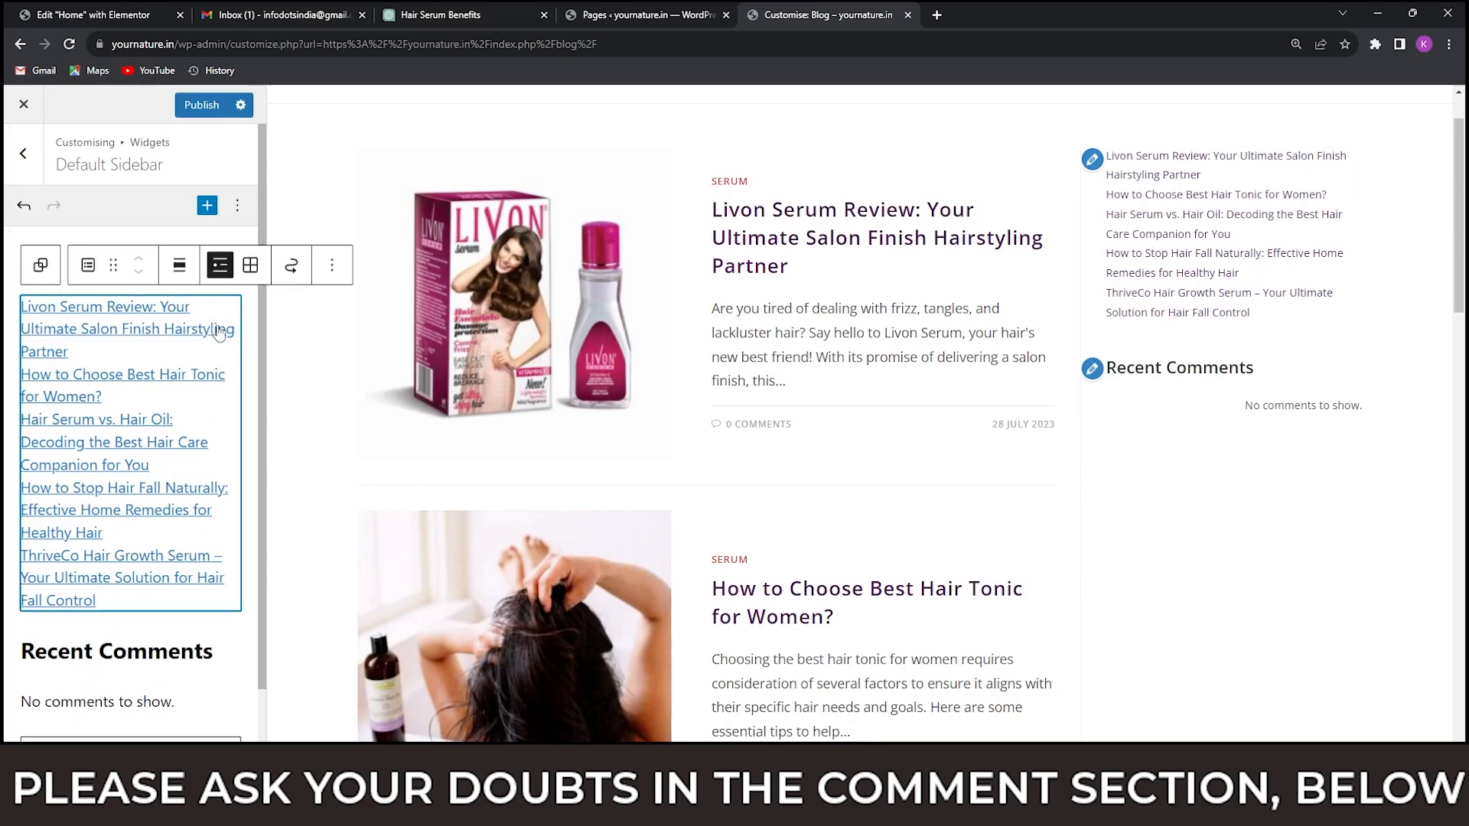
left_click(333, 269)
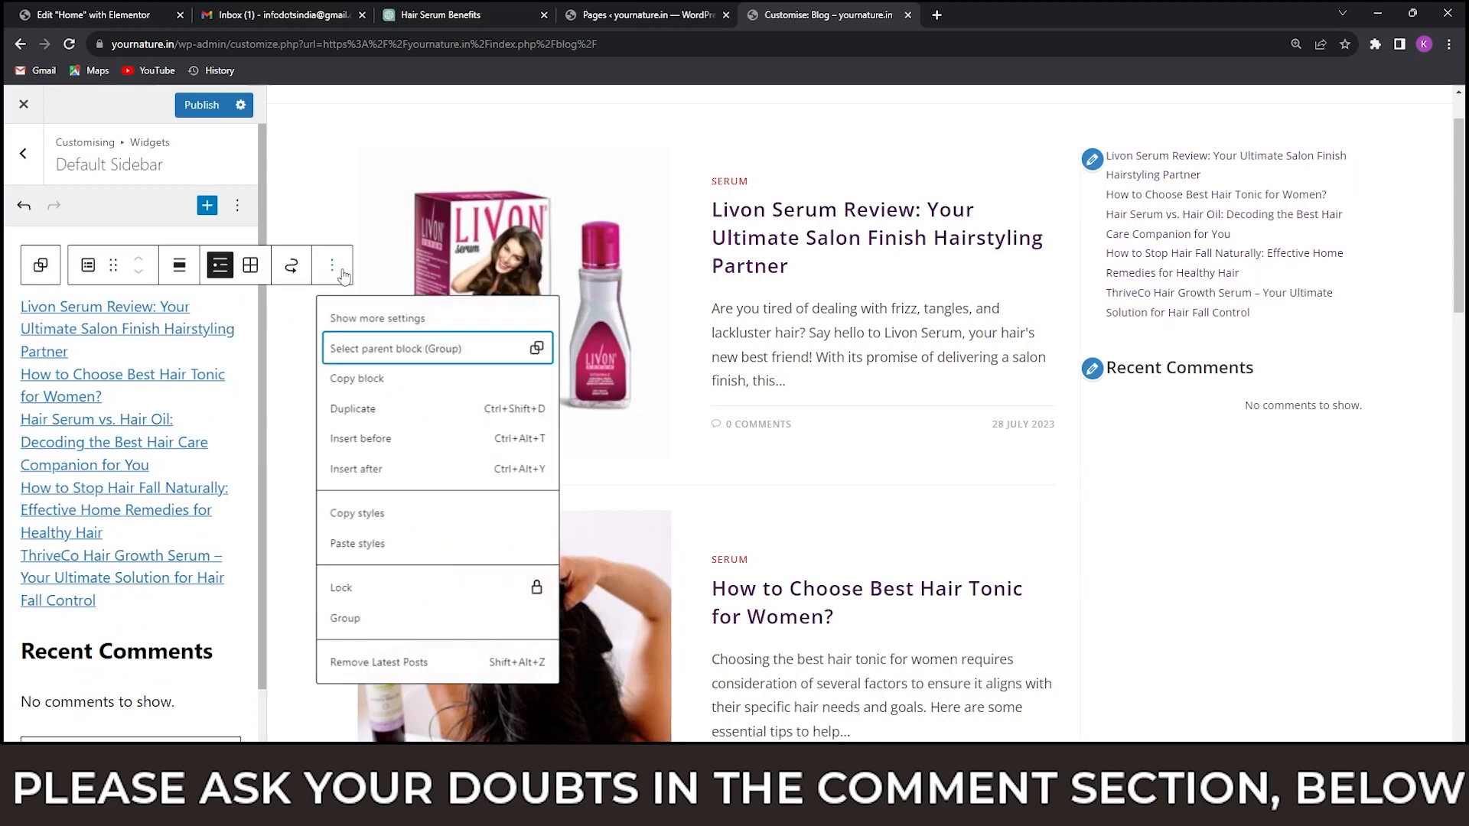
left_click(408, 662)
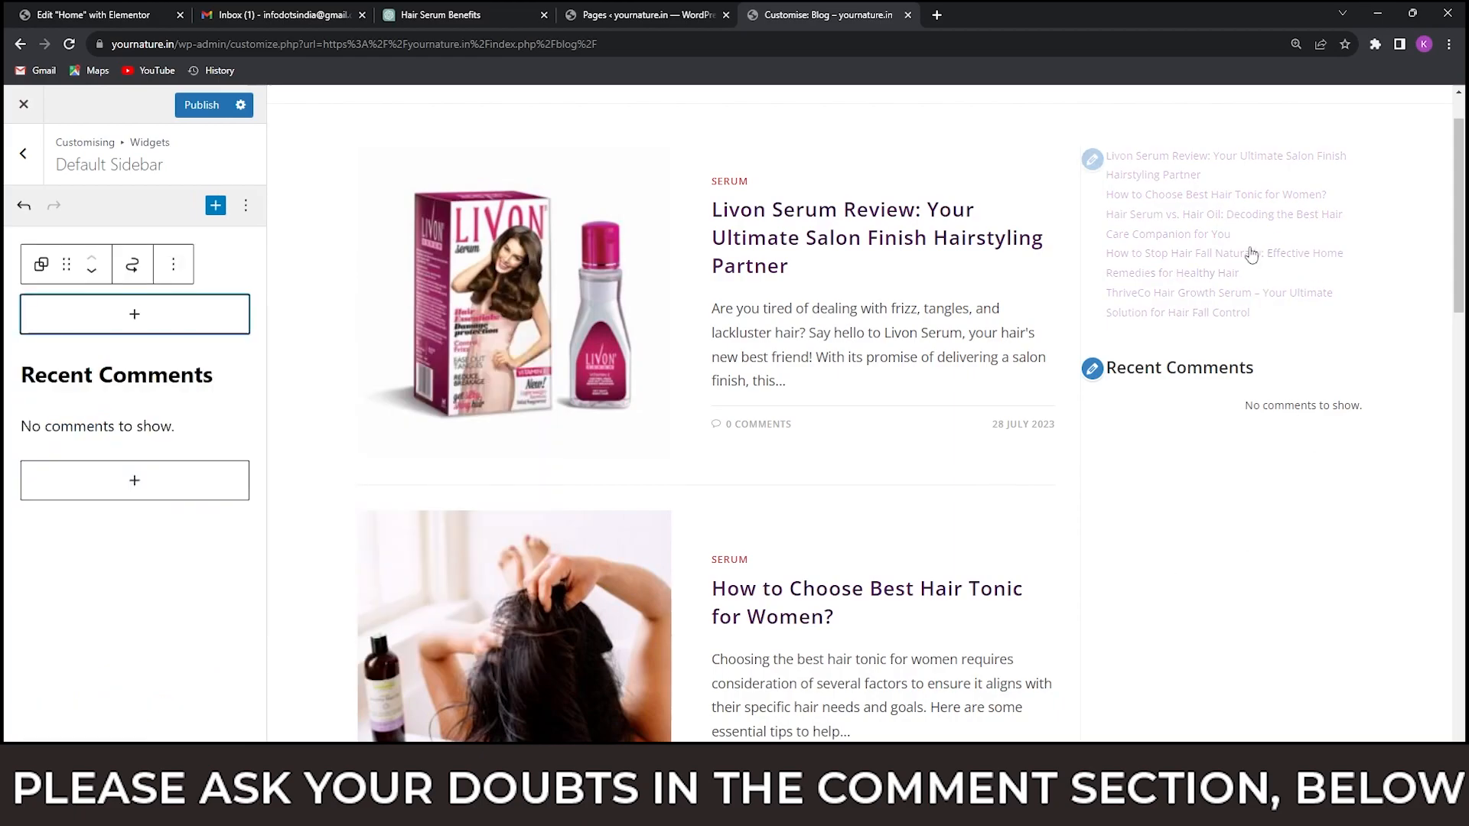
Remove the Recent Comments heading block from the Default Sidebar.
left_click(218, 379)
left_click(425, 330)
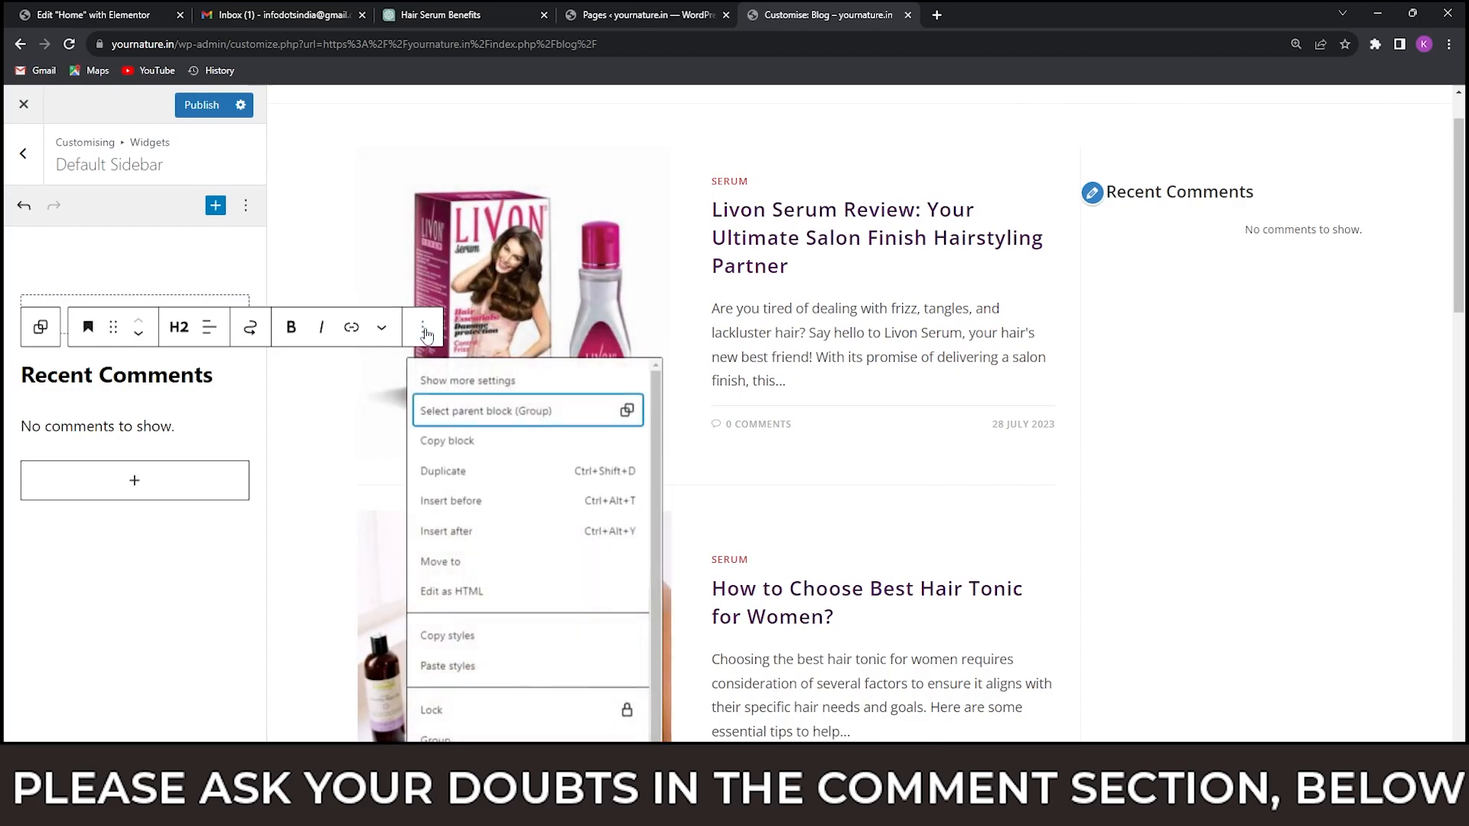
scroll(524, 633, "down", 1)
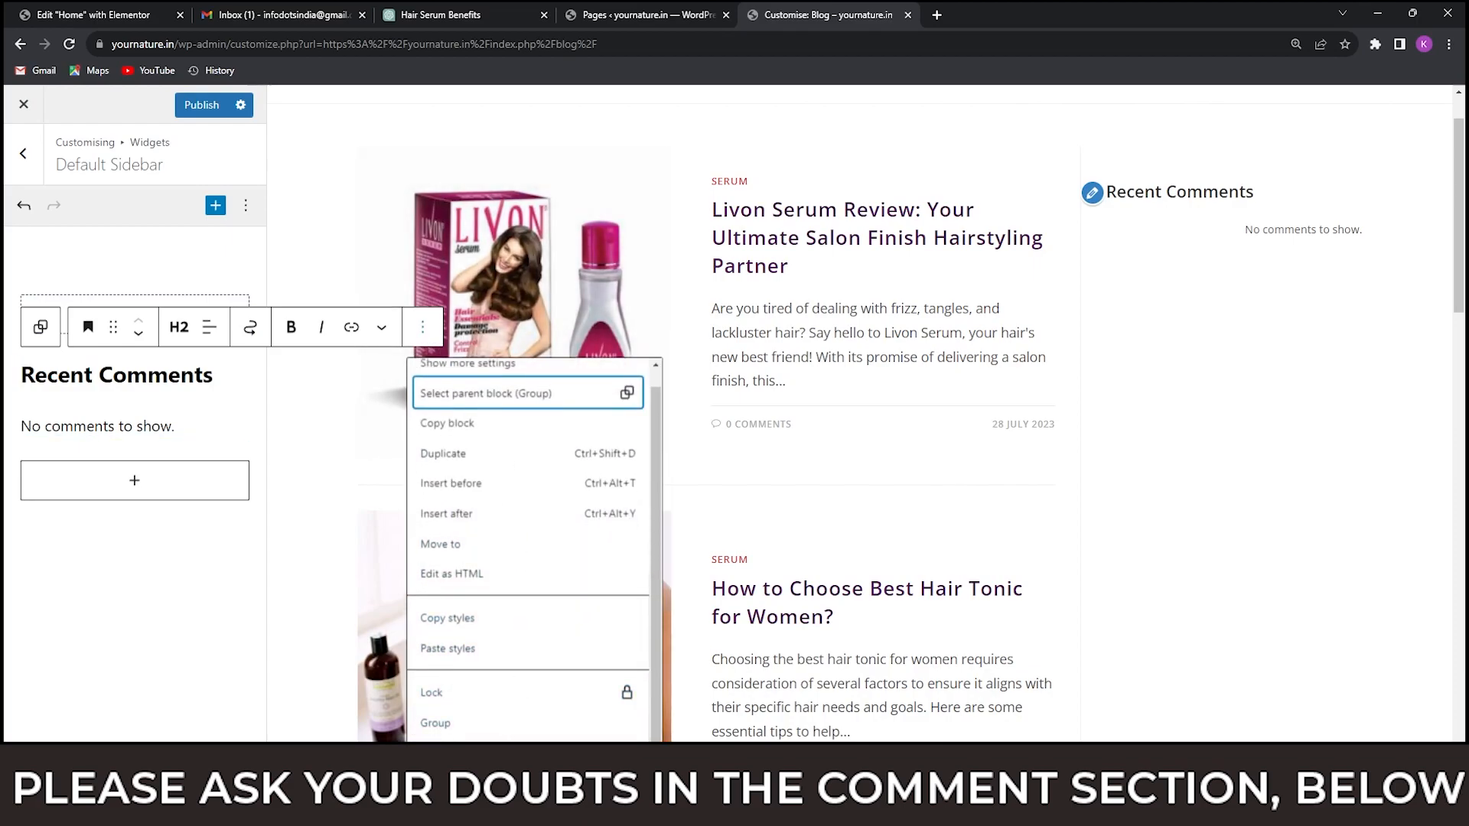
left_click(490, 767)
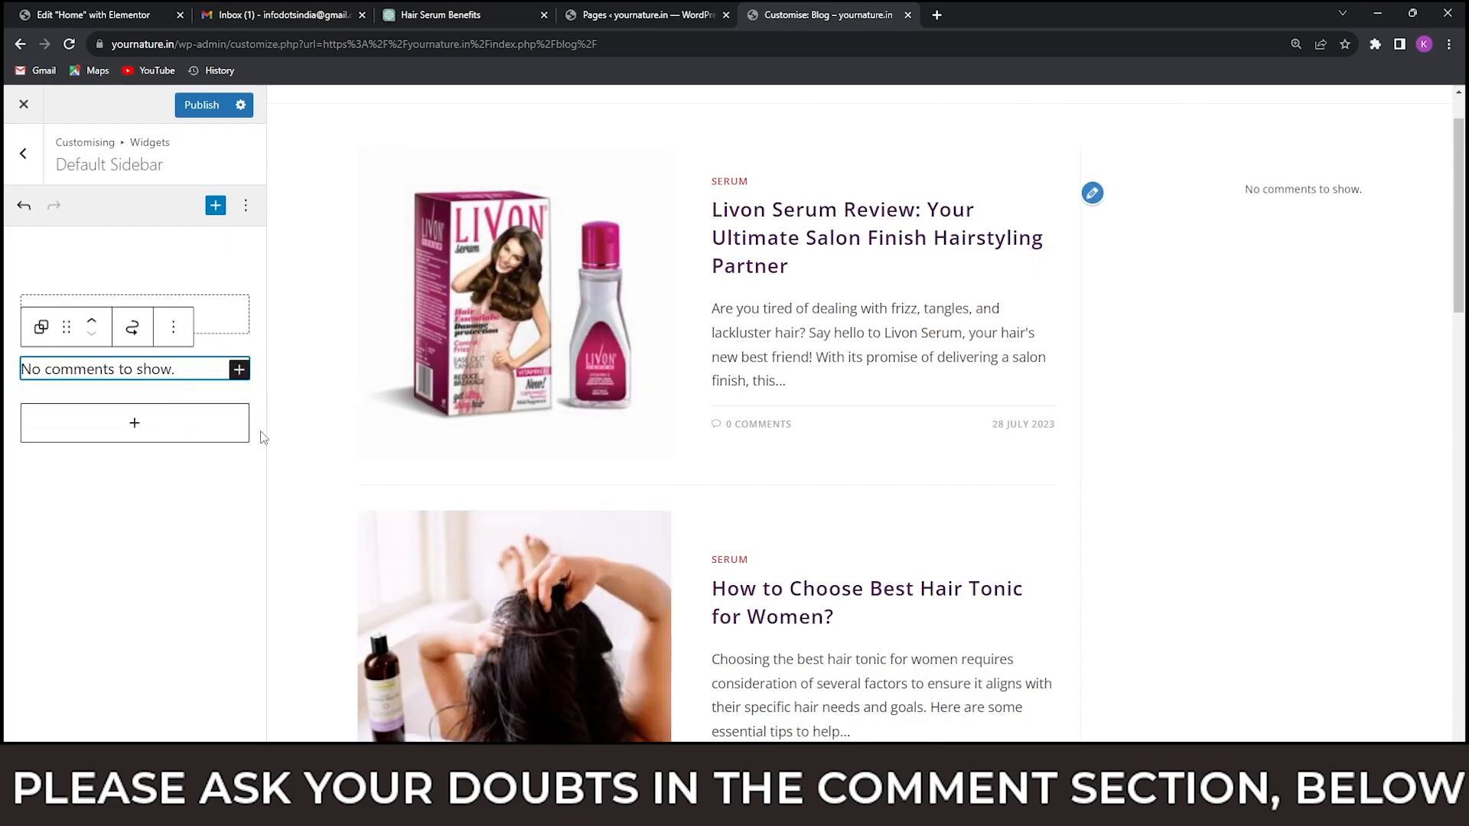
left_click(148, 516)
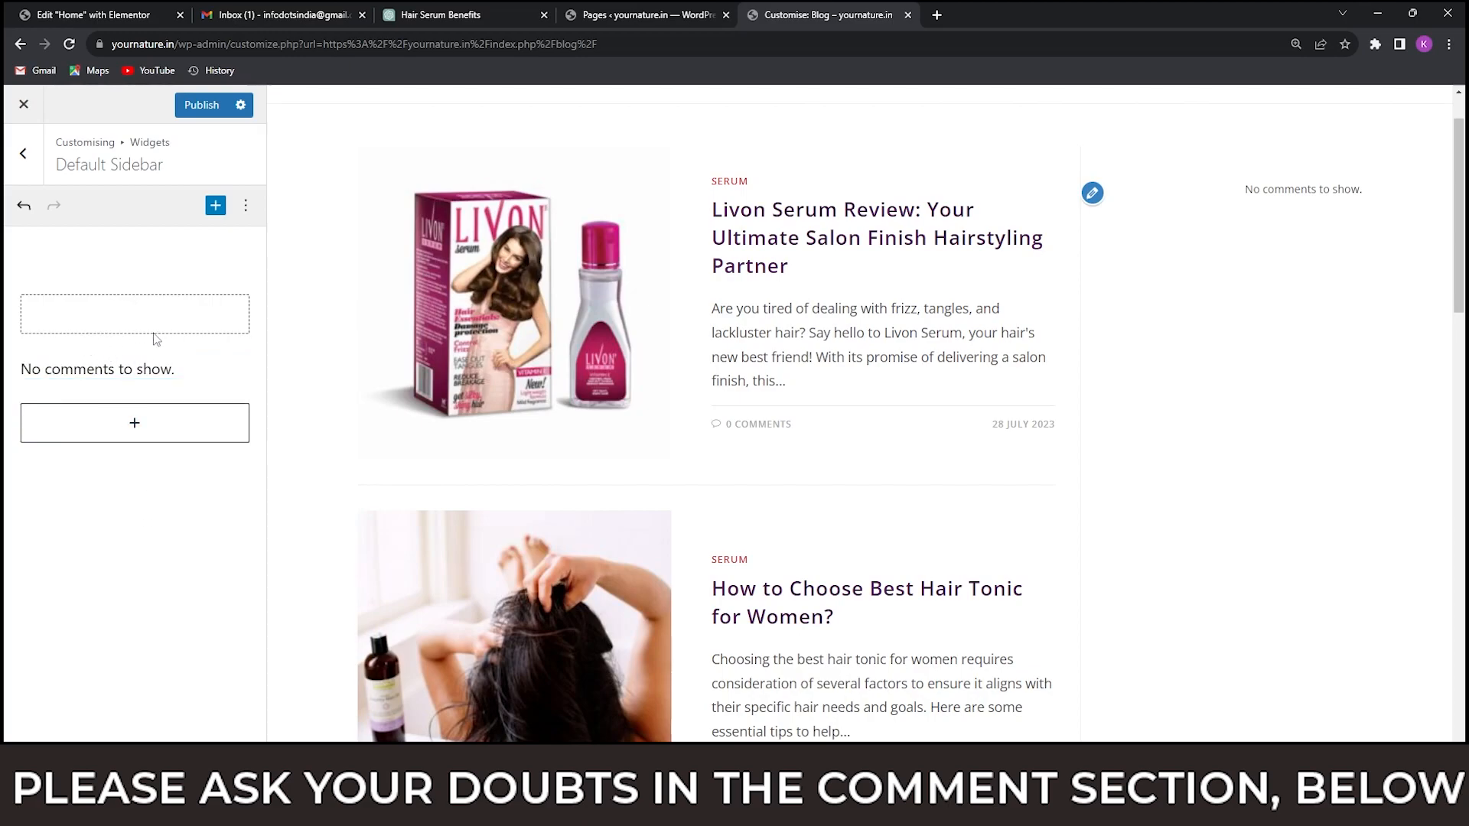
Recheck the homeshop18.in reference blog's sidebar and add a Search block at the end of the Default Sidebar.
mouse_move(987, 811)
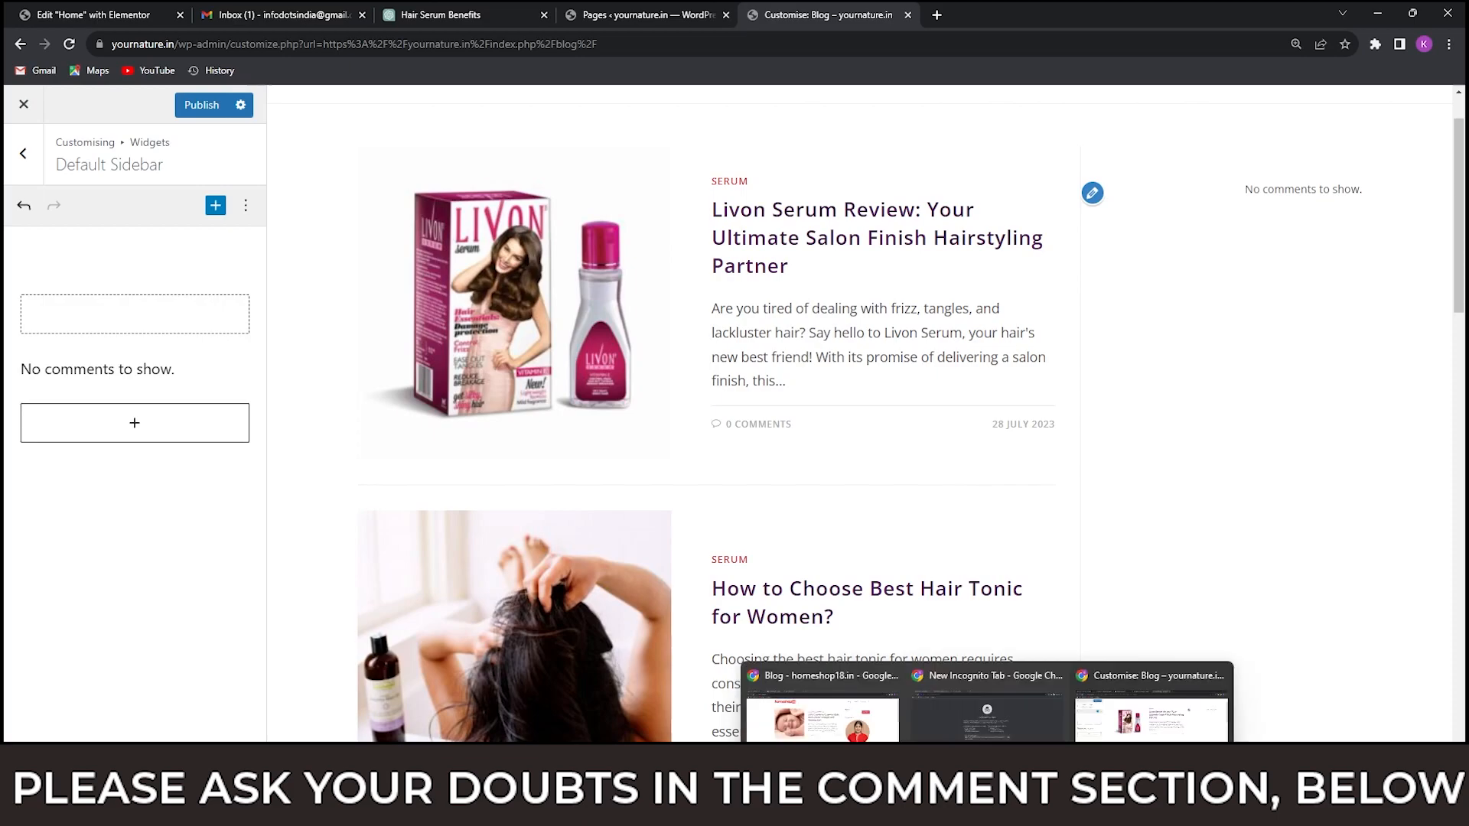
left_click(864, 711)
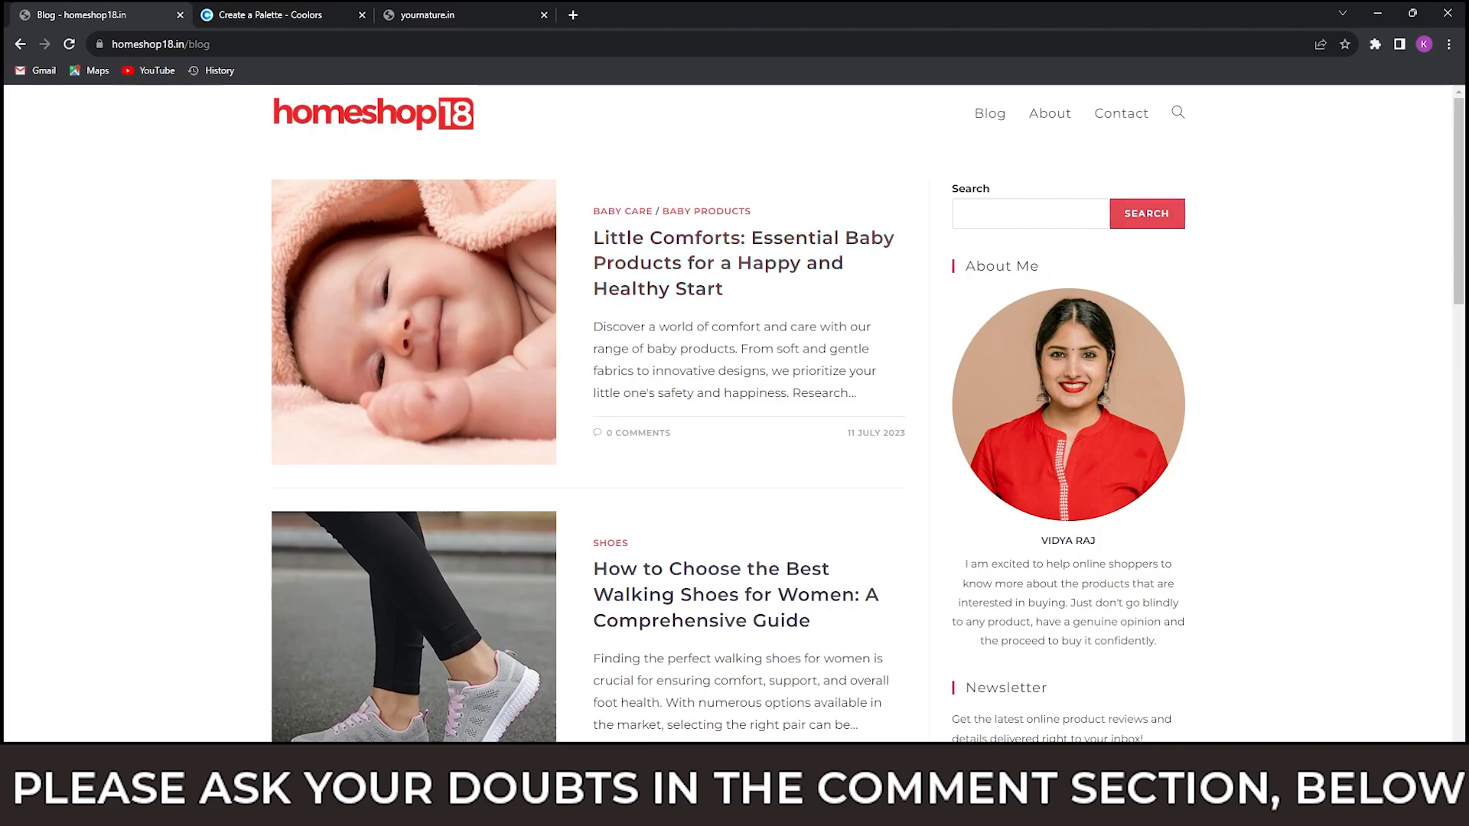
mouse_move(987, 811)
left_click(1152, 680)
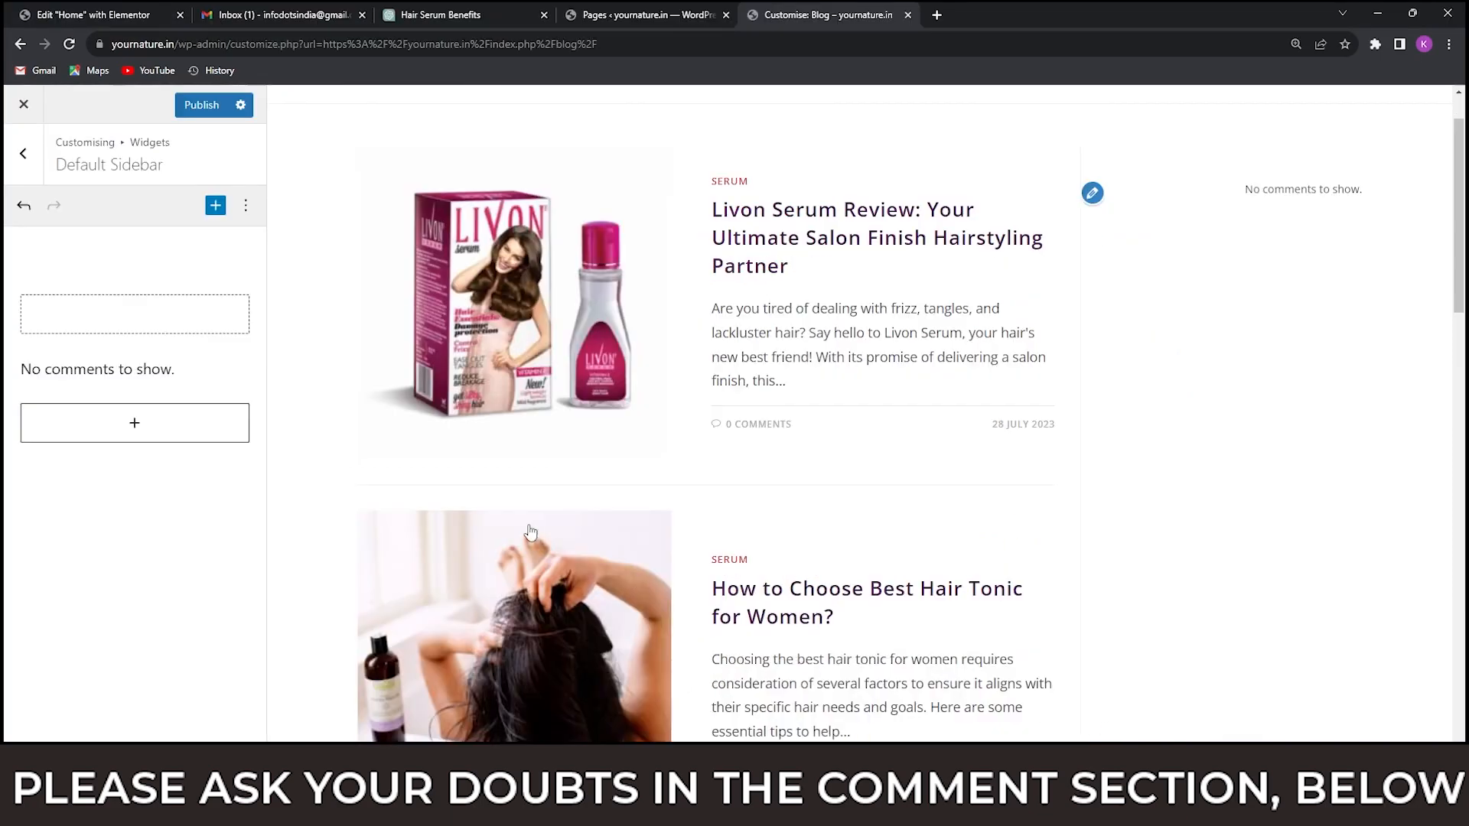
left_click(134, 424)
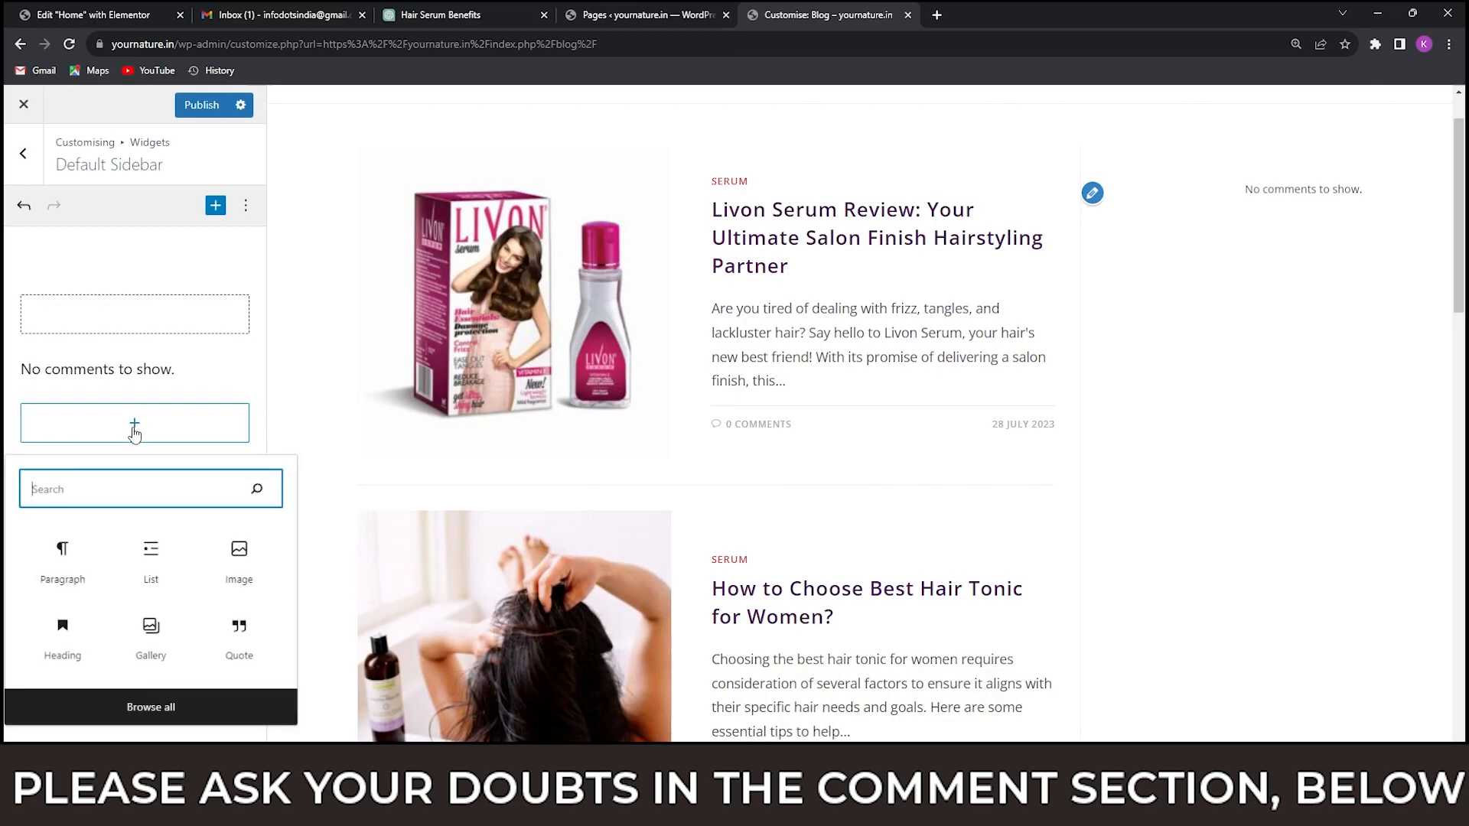
left_click(230, 372)
left_click(137, 427)
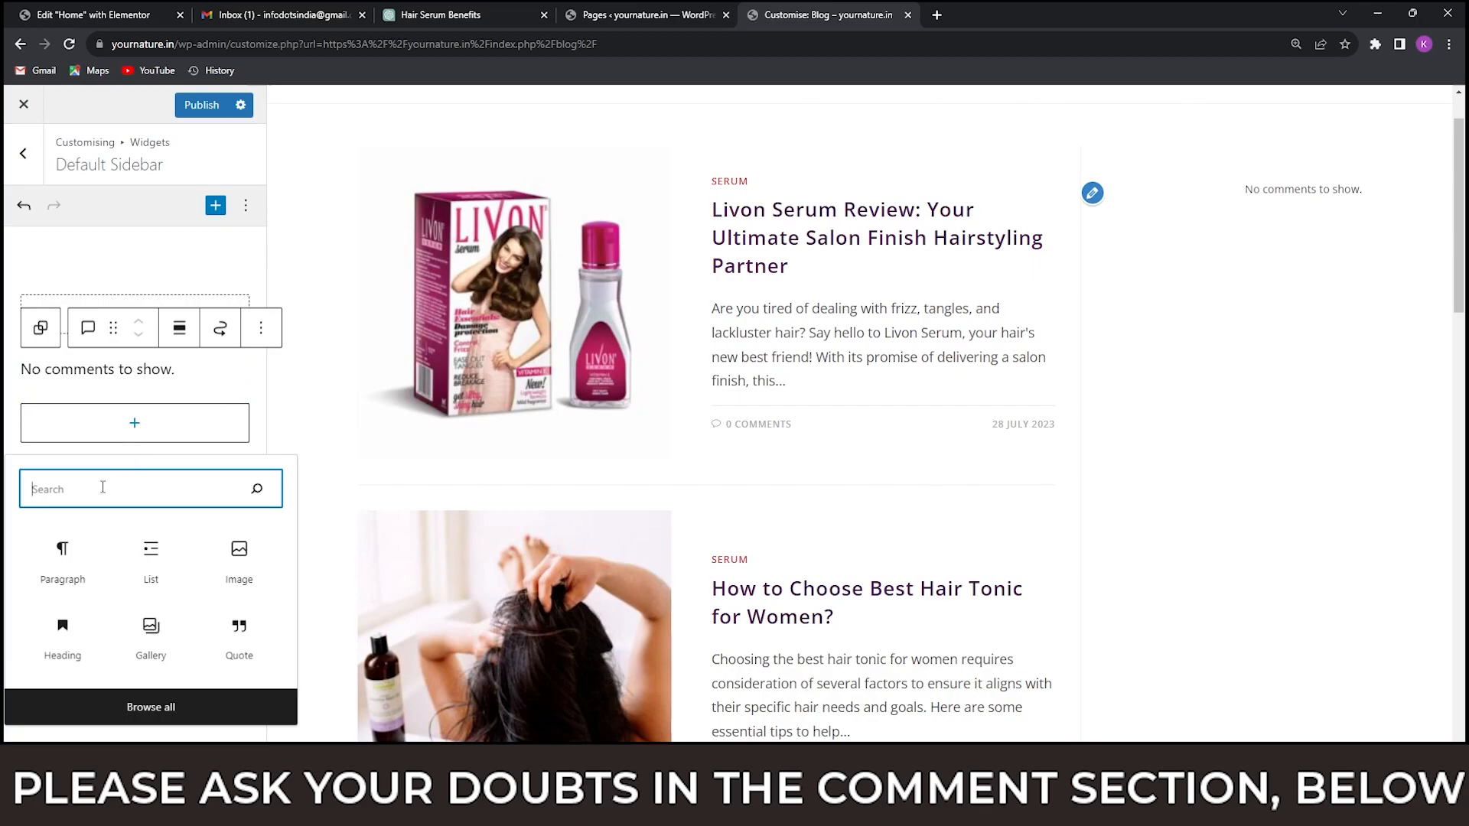
type("sear")
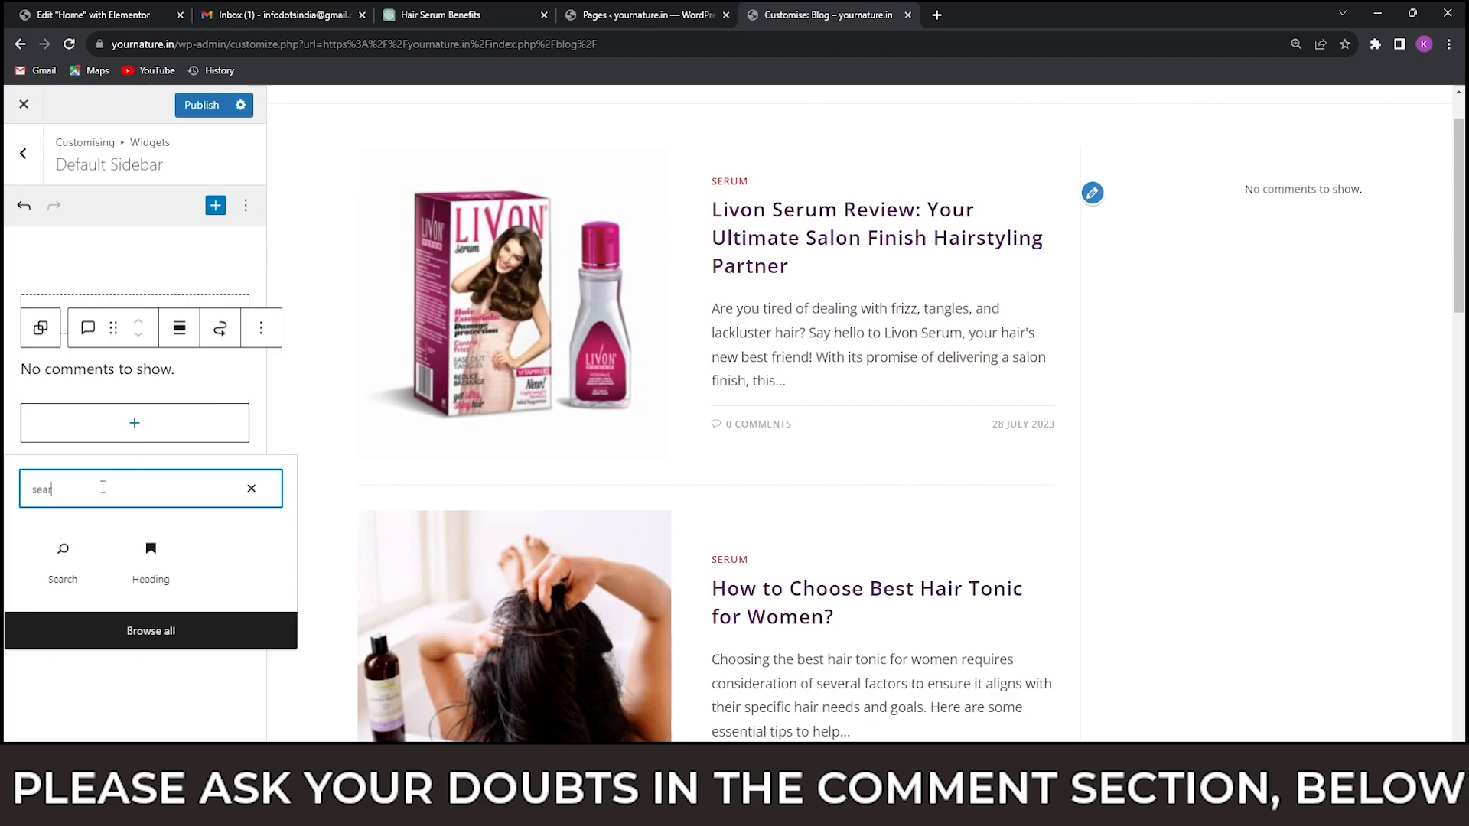
left_click(62, 555)
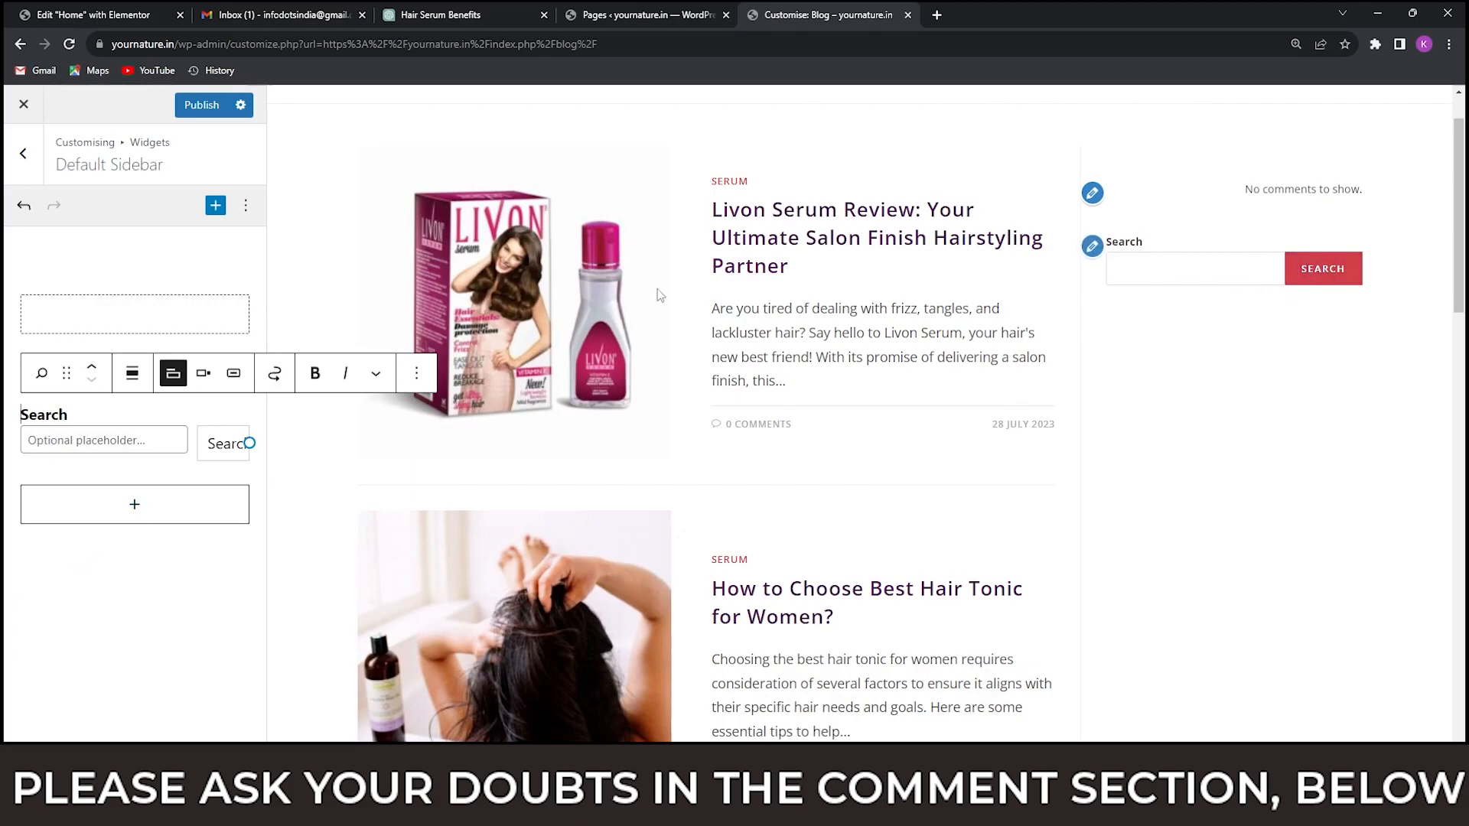
left_click(1280, 200)
left_click_drag(1284, 190, 1296, 188)
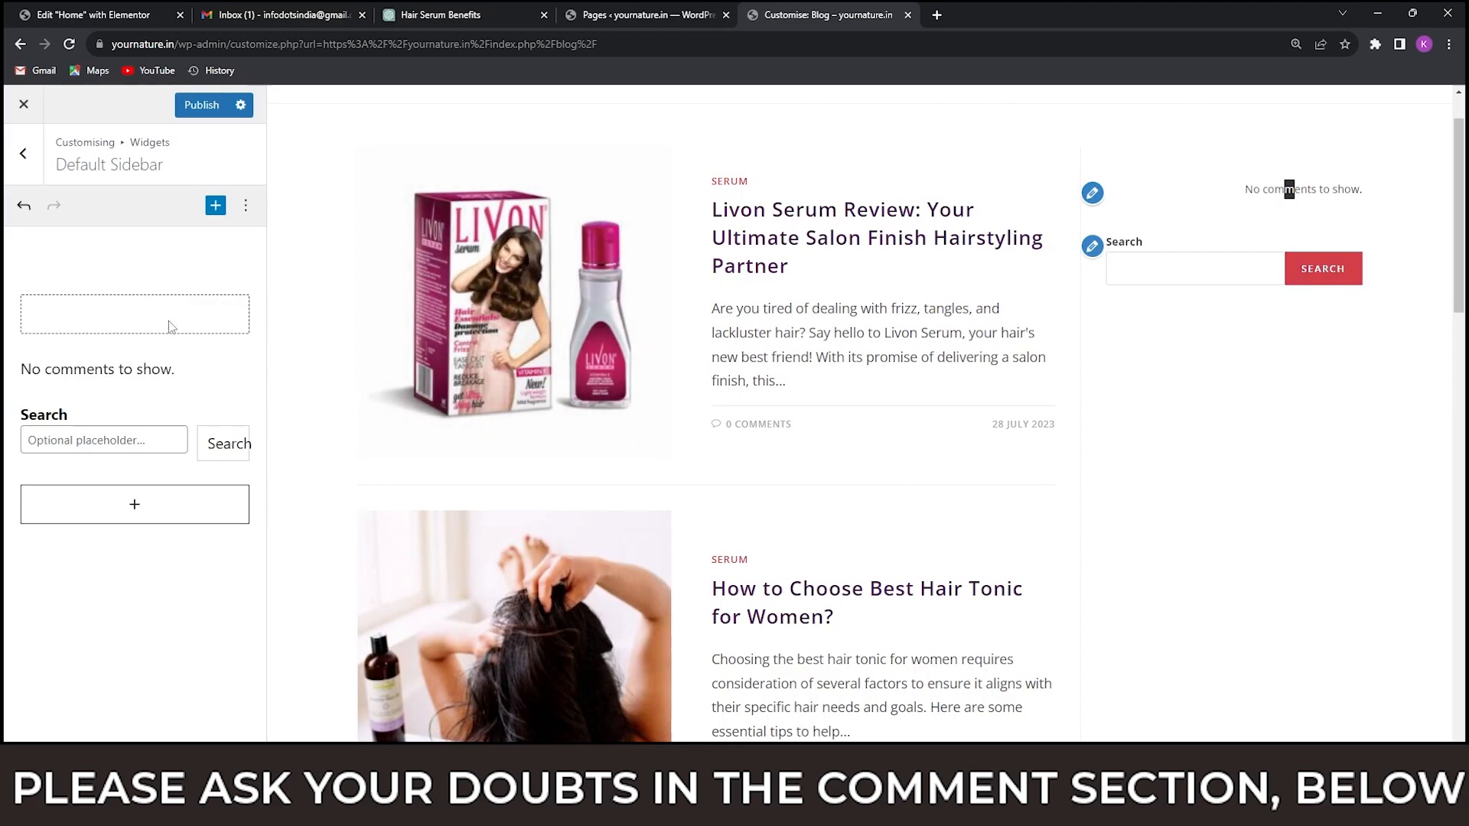
Remove the empty Group block and the Latest Comments block from the Default Sidebar.
left_click(197, 329)
left_click(176, 269)
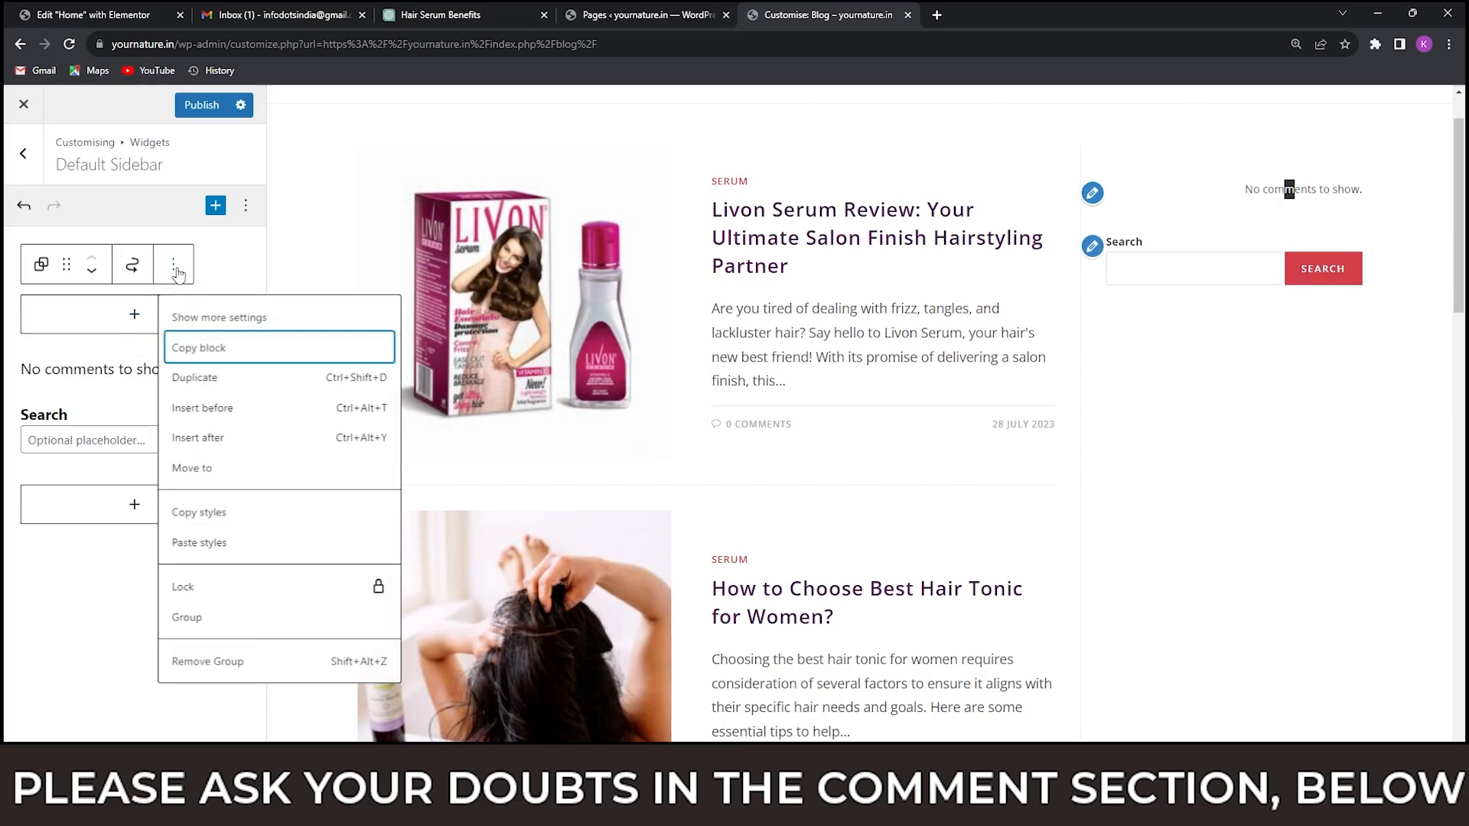
left_click(218, 662)
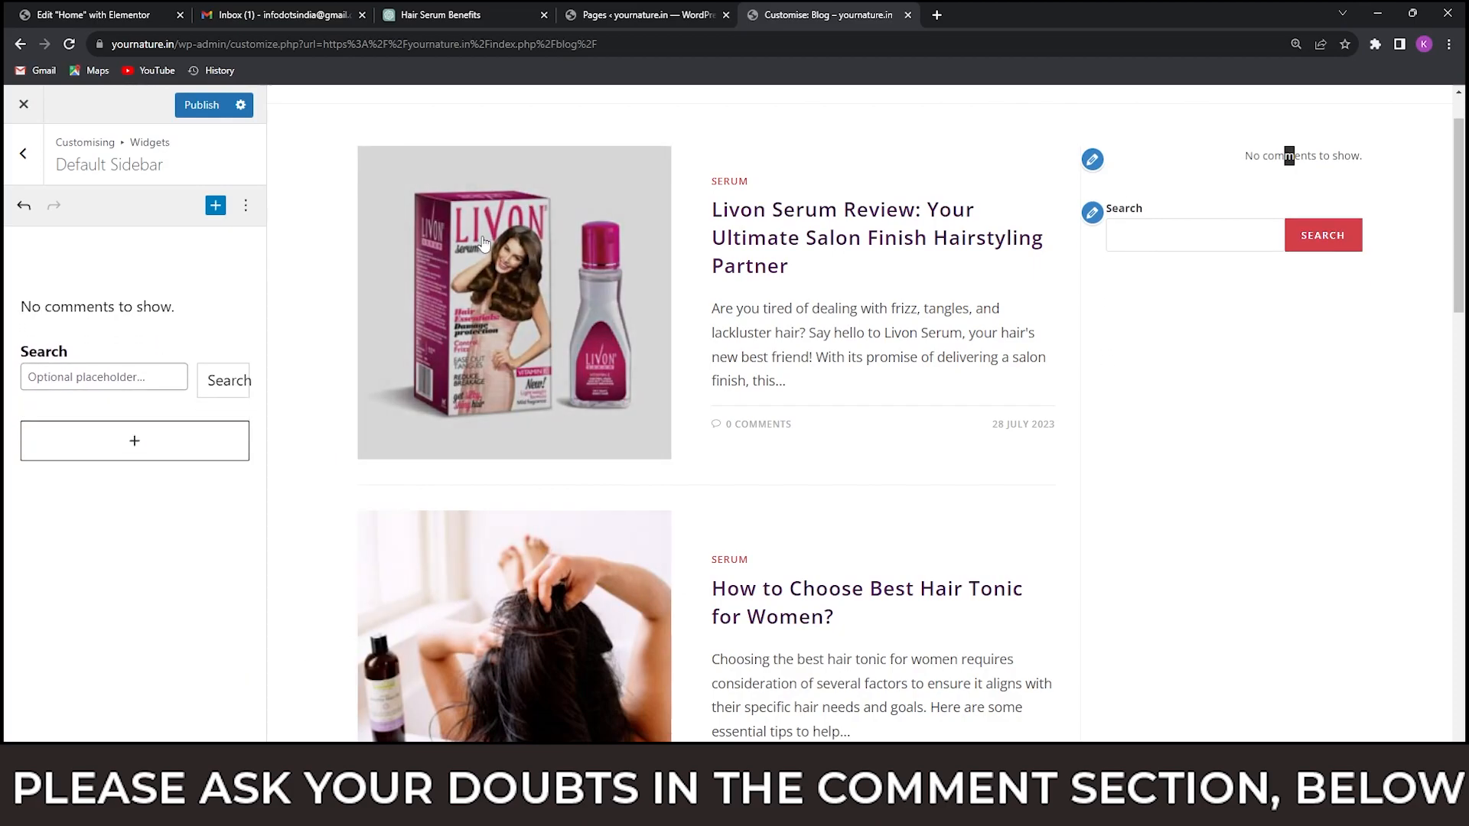
left_click(122, 314)
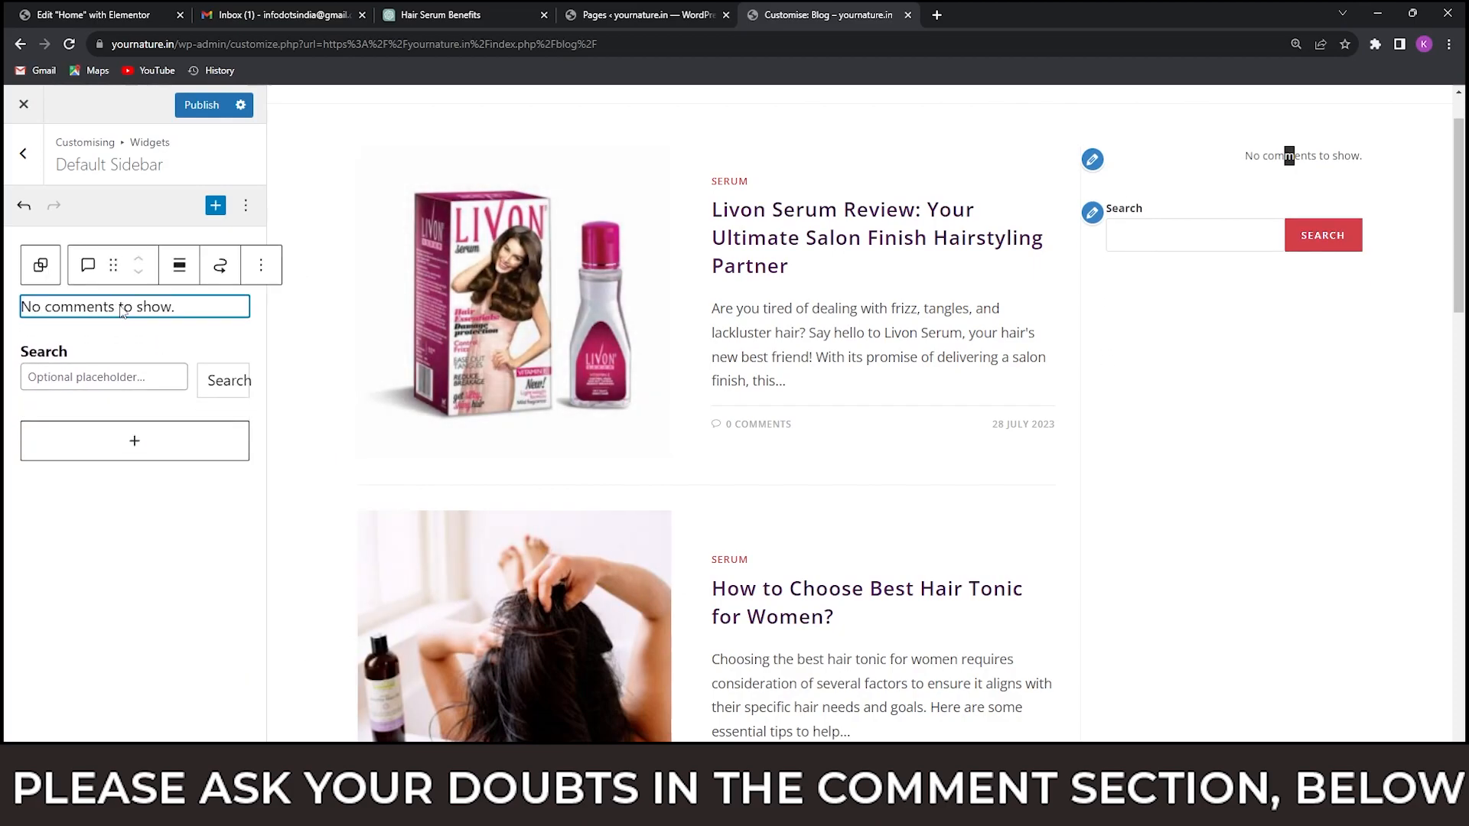
left_click(261, 272)
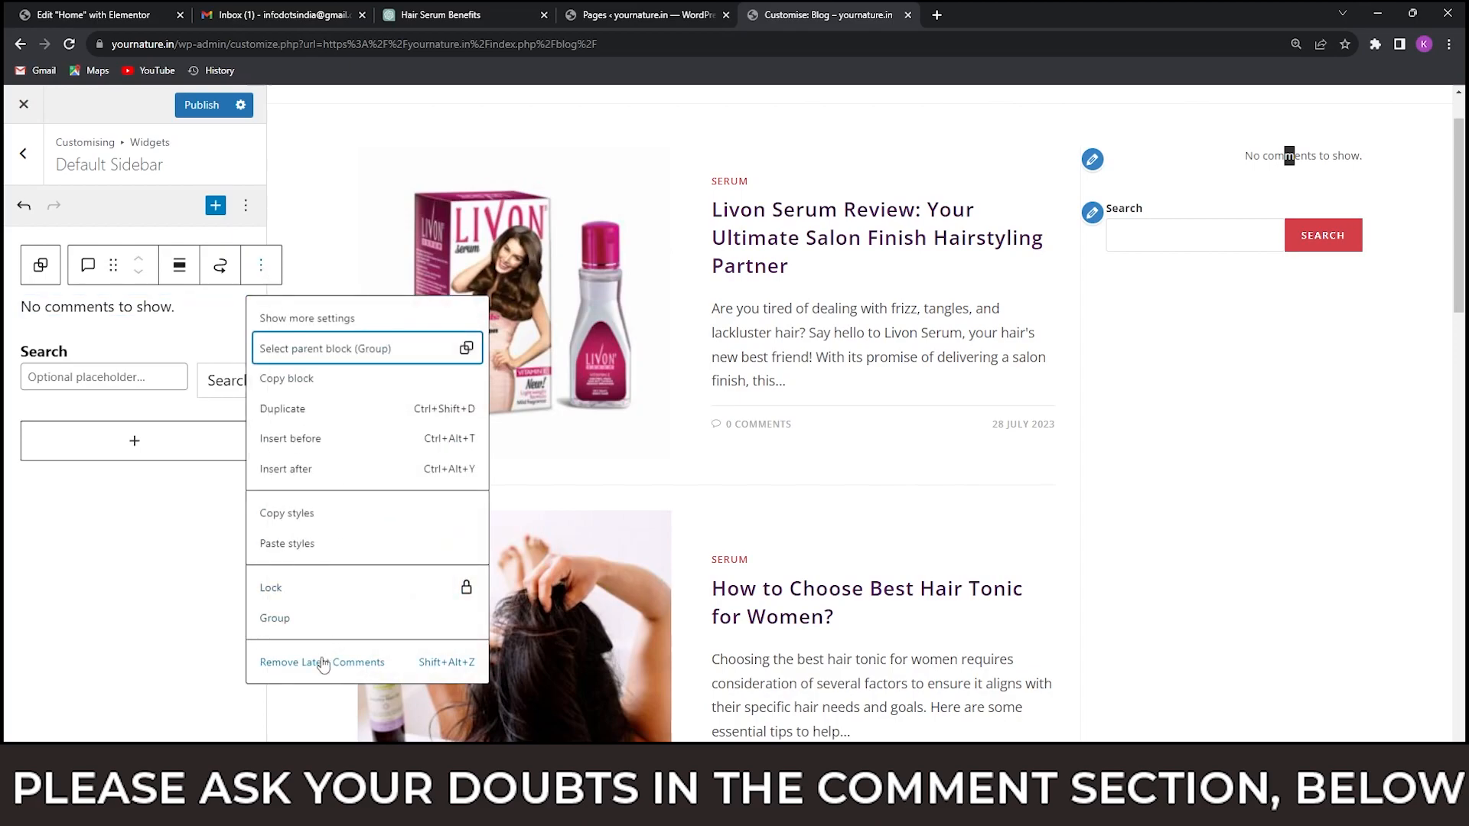
left_click(325, 660)
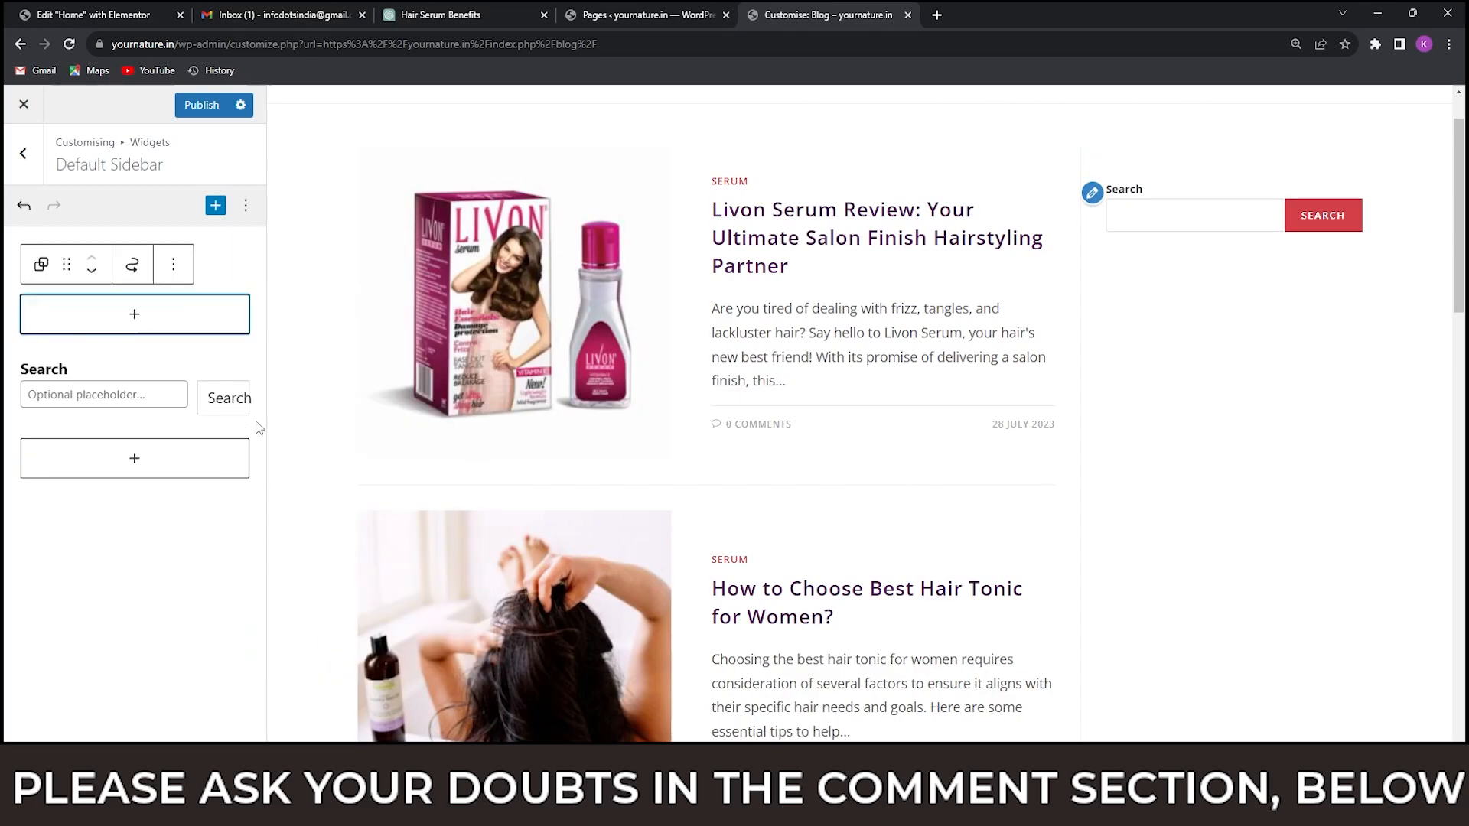
left_click(169, 366)
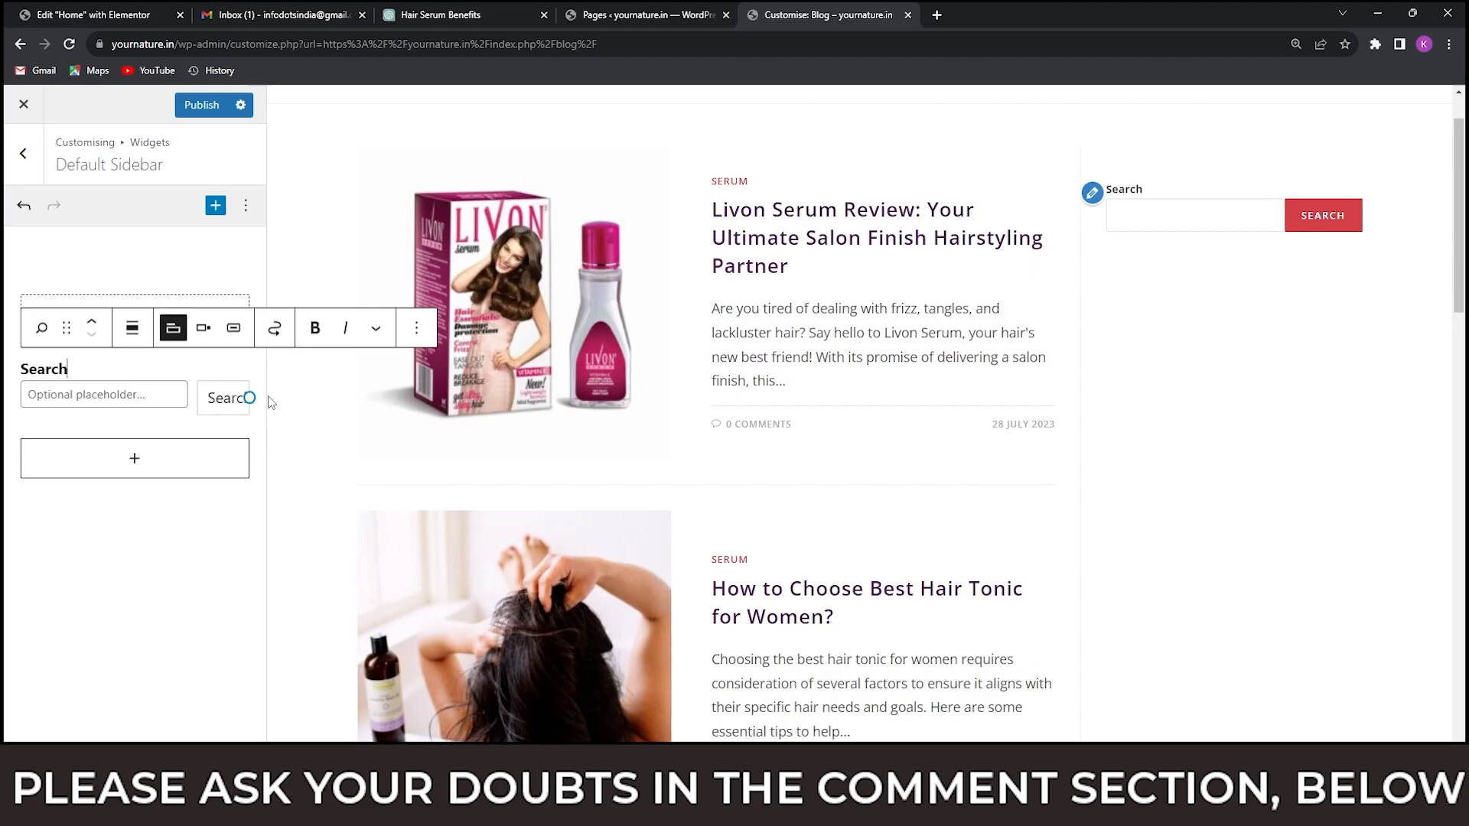
left_click(195, 540)
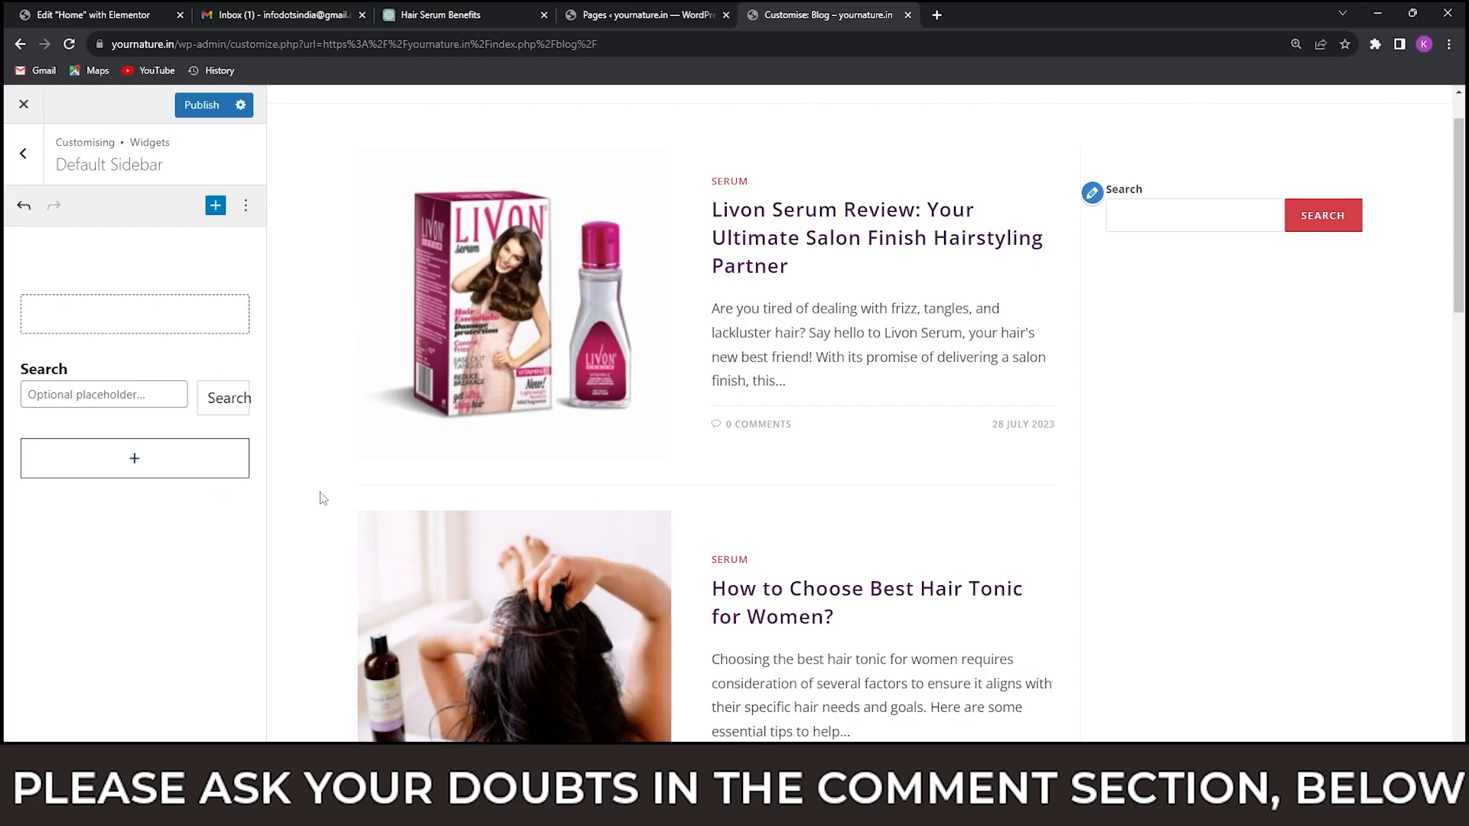
Check the homeshop18.in reference blog's sidebar and add an About Me widget below the Search block in the Default Sidebar.
mouse_move(987, 808)
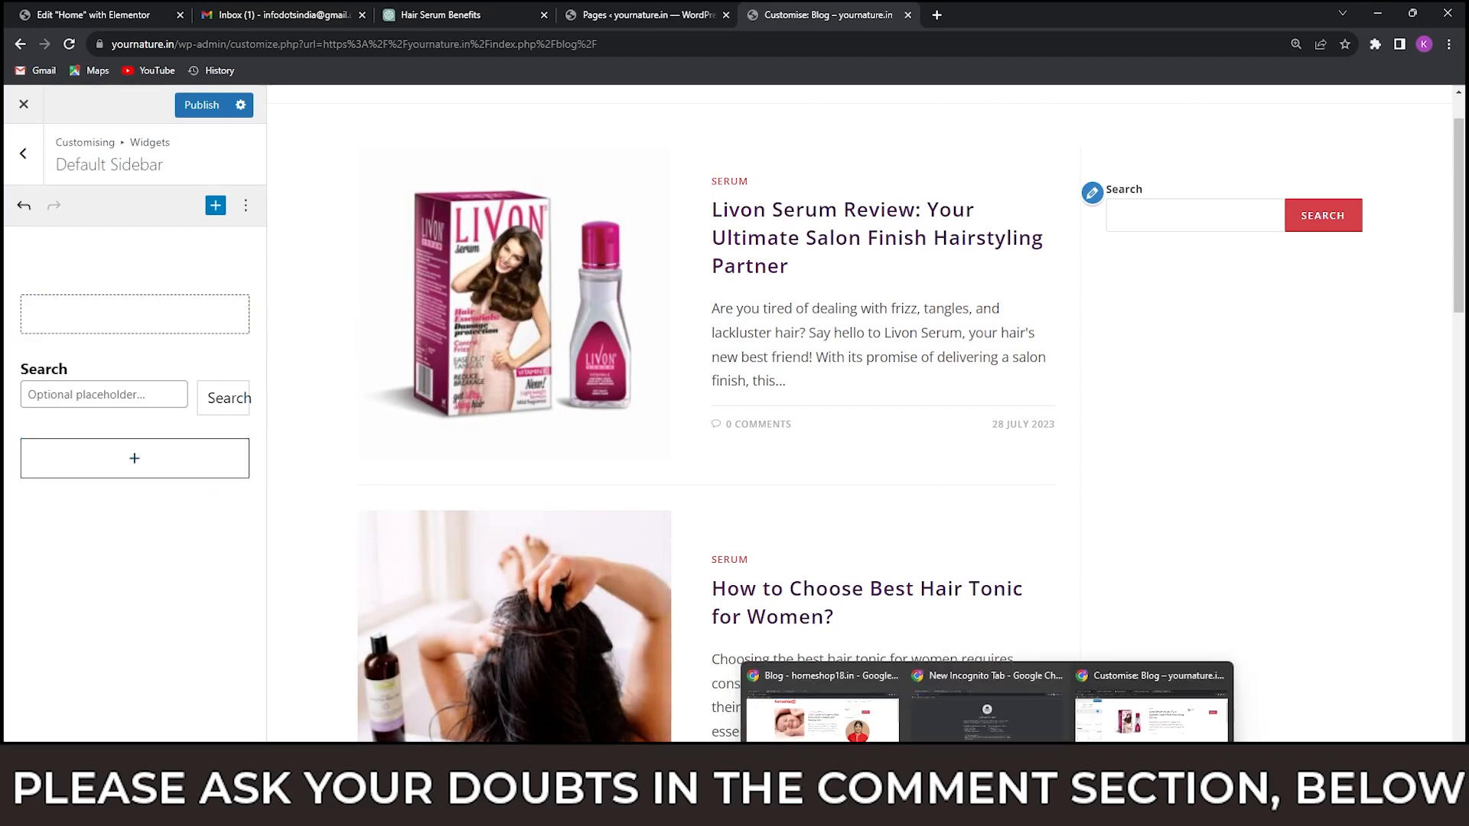
left_click(1149, 721)
left_click(806, 731)
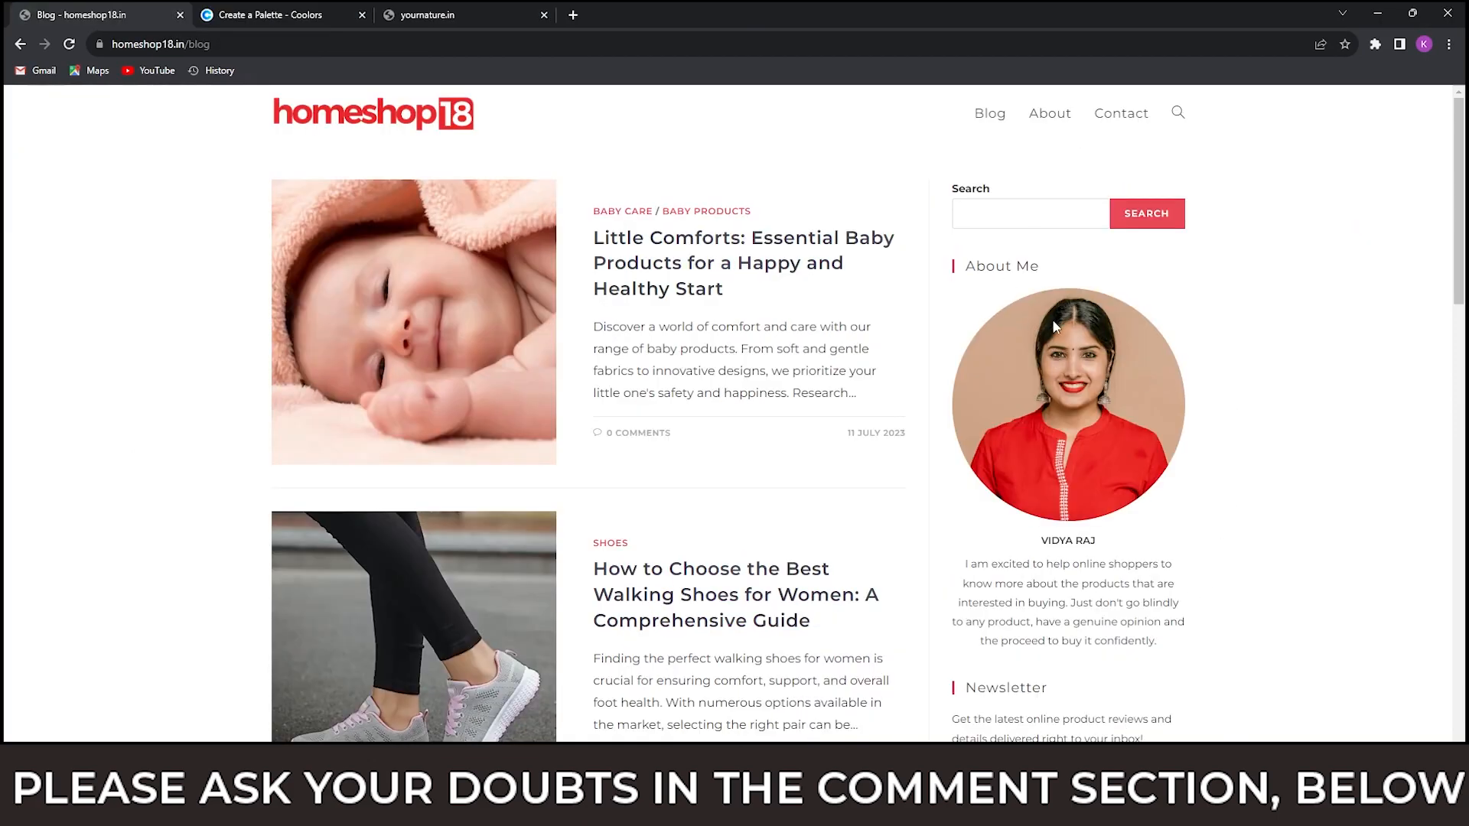
scroll(1053, 321, "down", 1)
scroll(1052, 397, "down", 2)
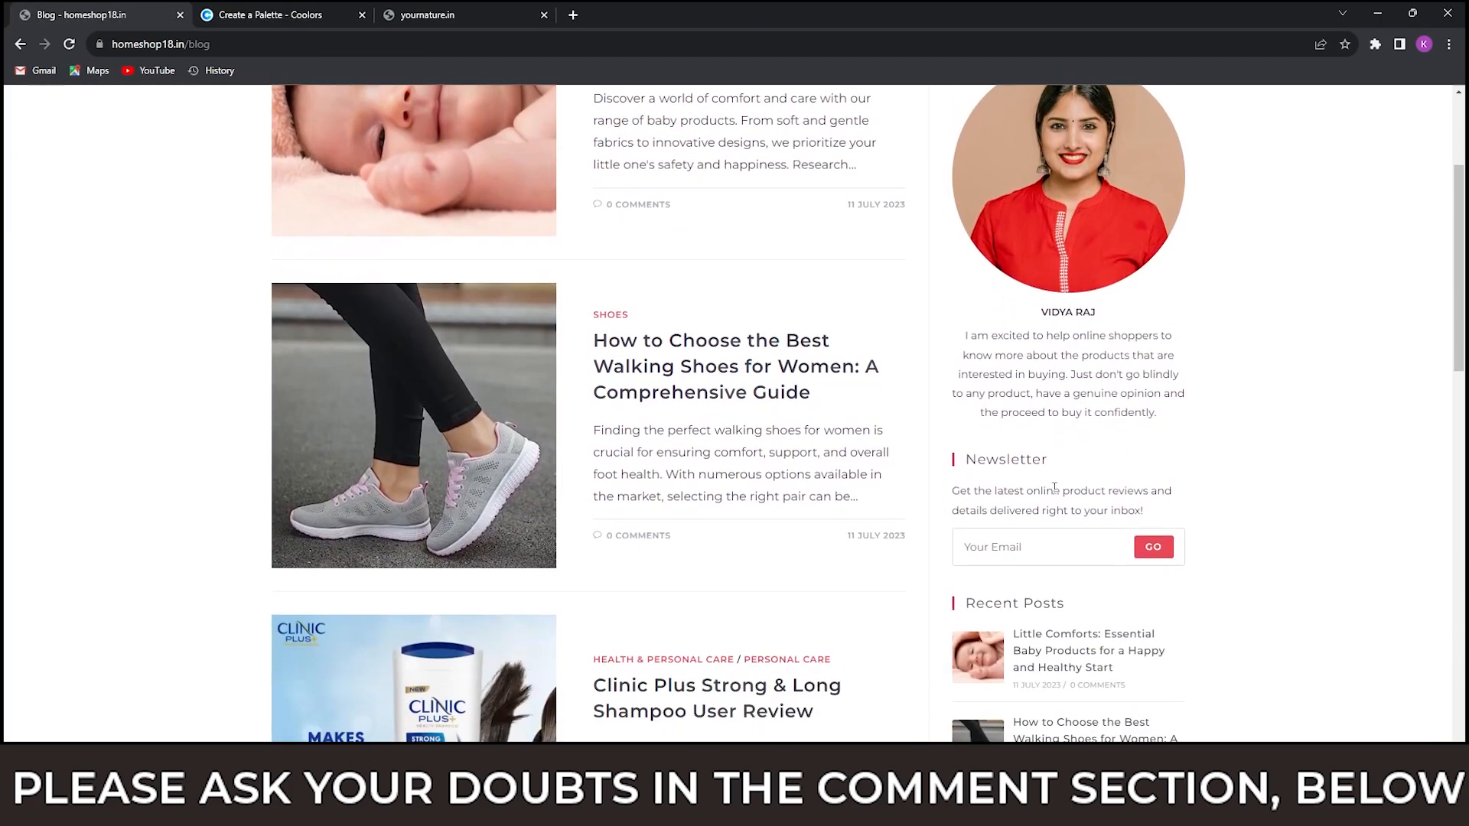
scroll(1052, 486, "up", 3)
mouse_move(987, 808)
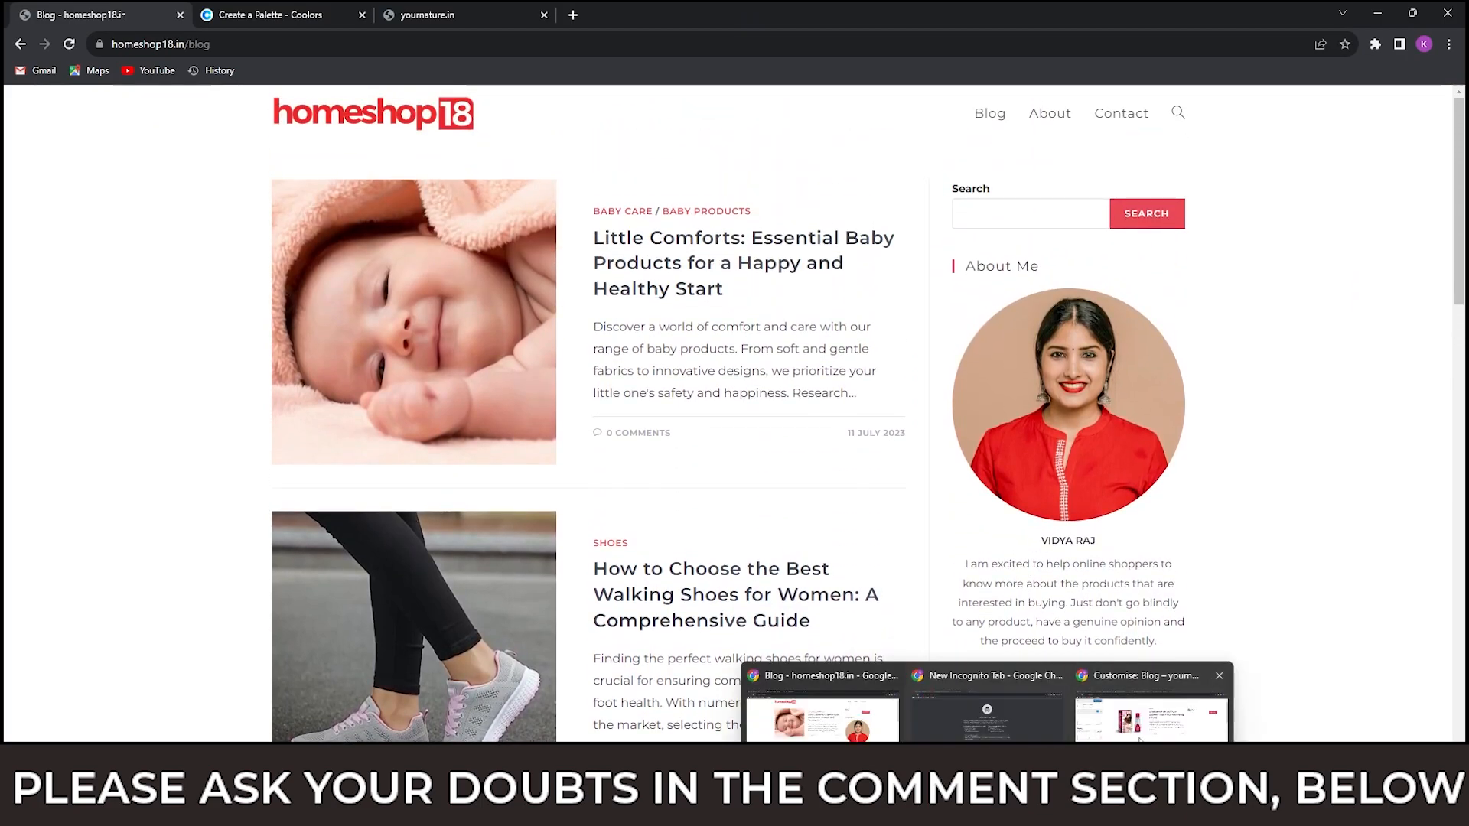
left_click(1152, 719)
left_click(137, 457)
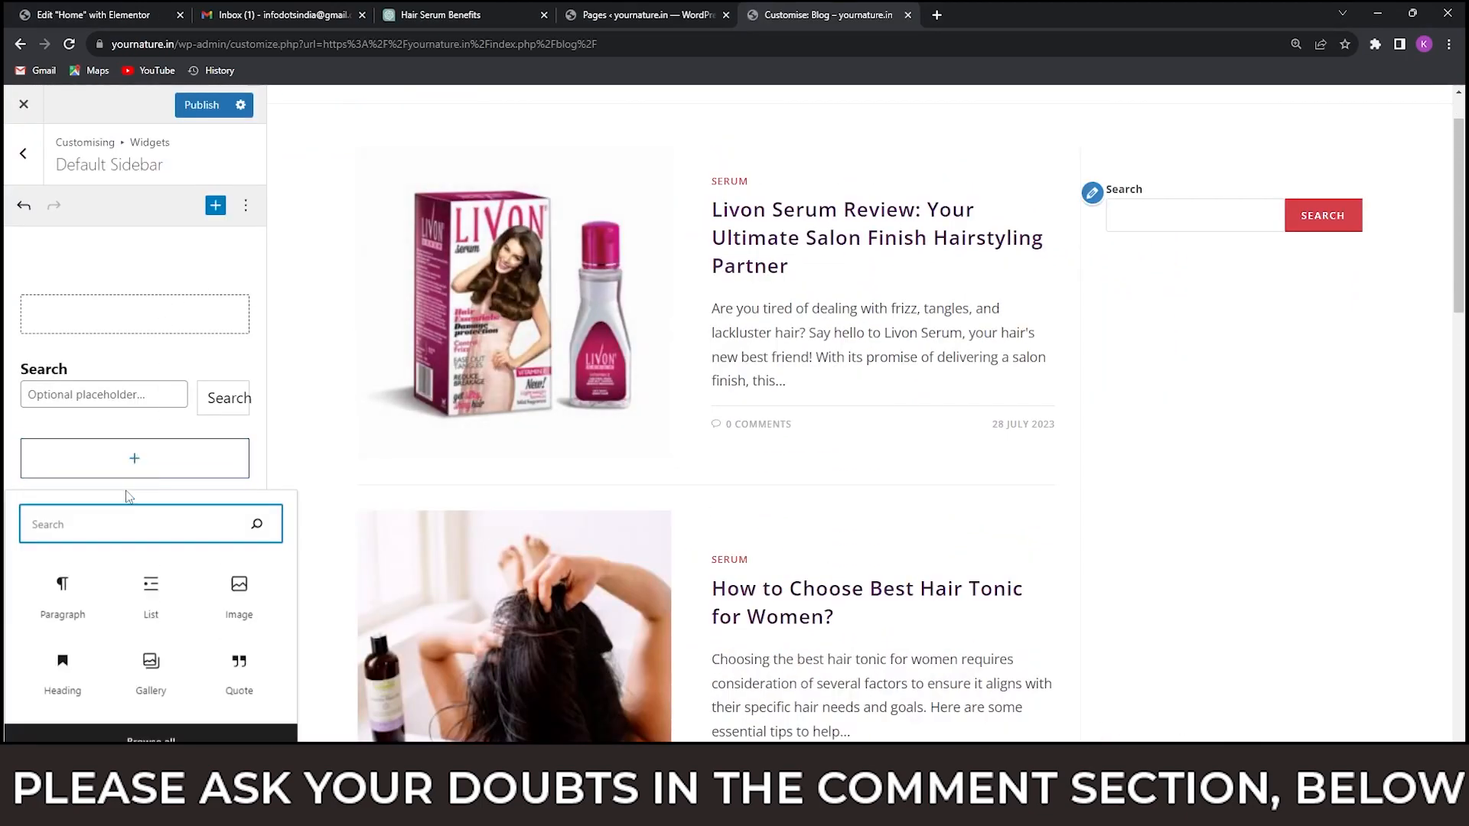
type("abou")
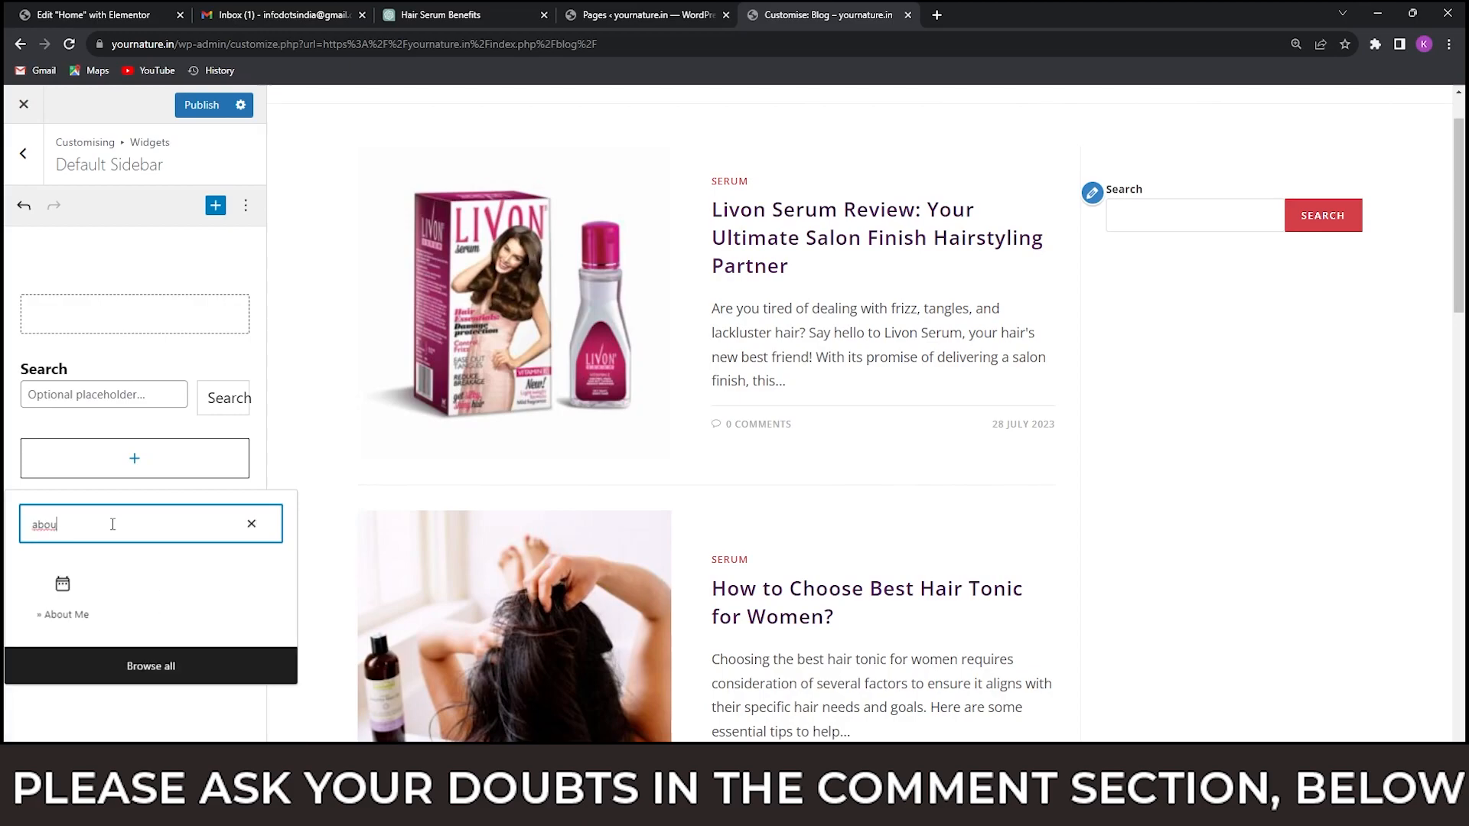
left_click(64, 597)
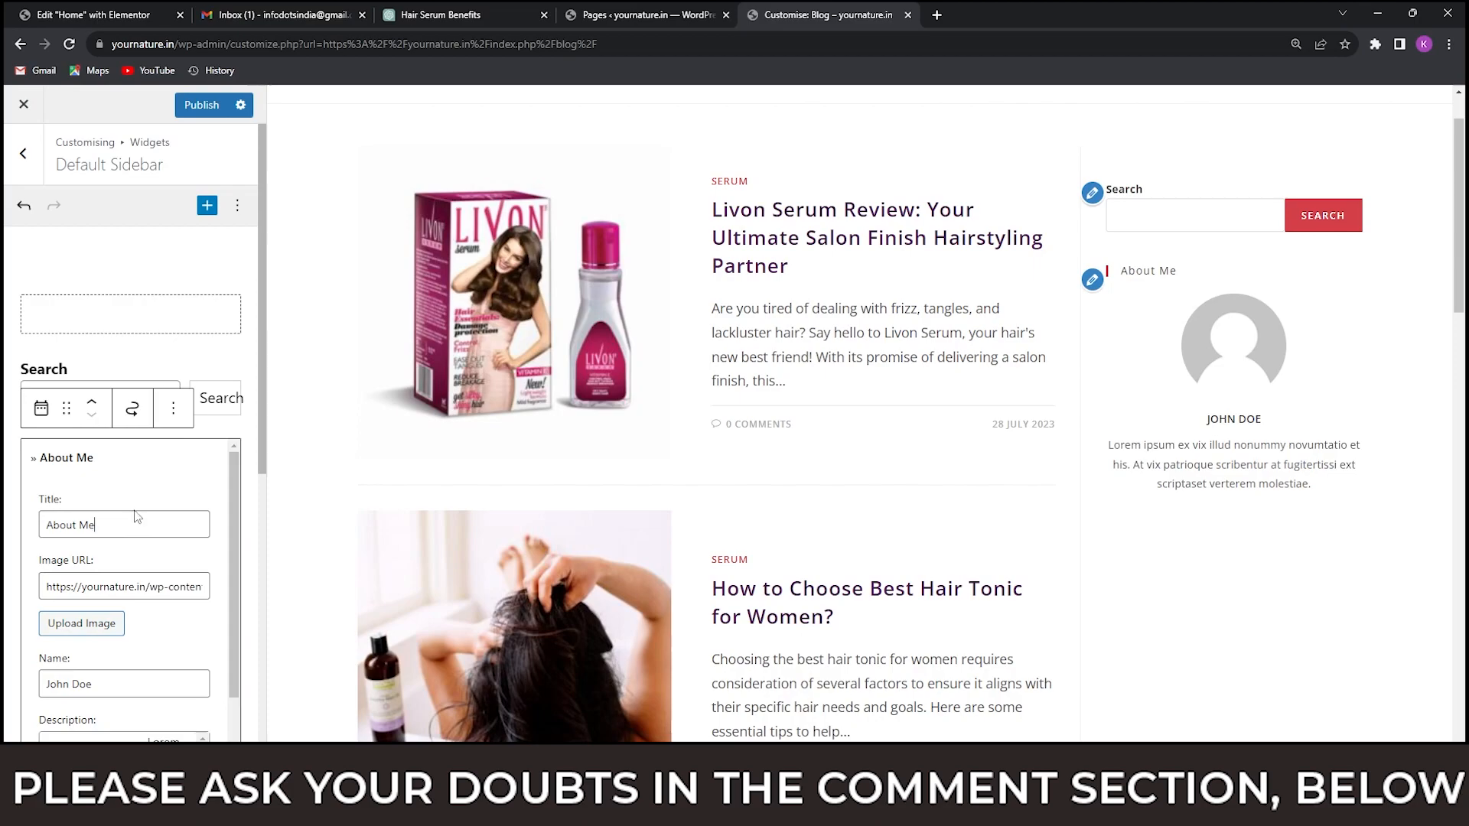
Replace the placeholder name in the About Me widget with the author's name.
scroll(132, 516, "down", 1)
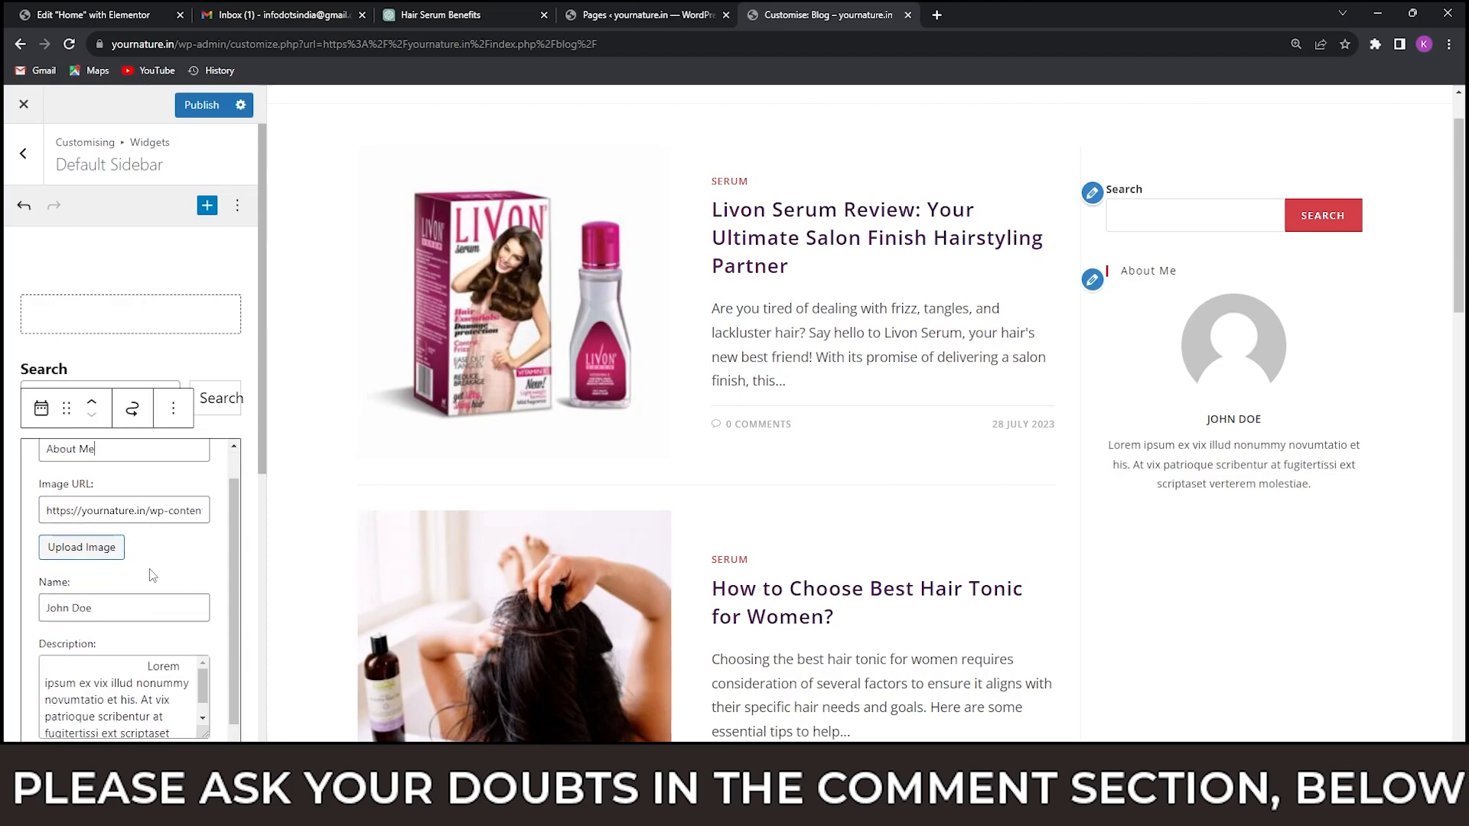
left_click_drag(92, 608, 43, 608)
type("Pushparaj")
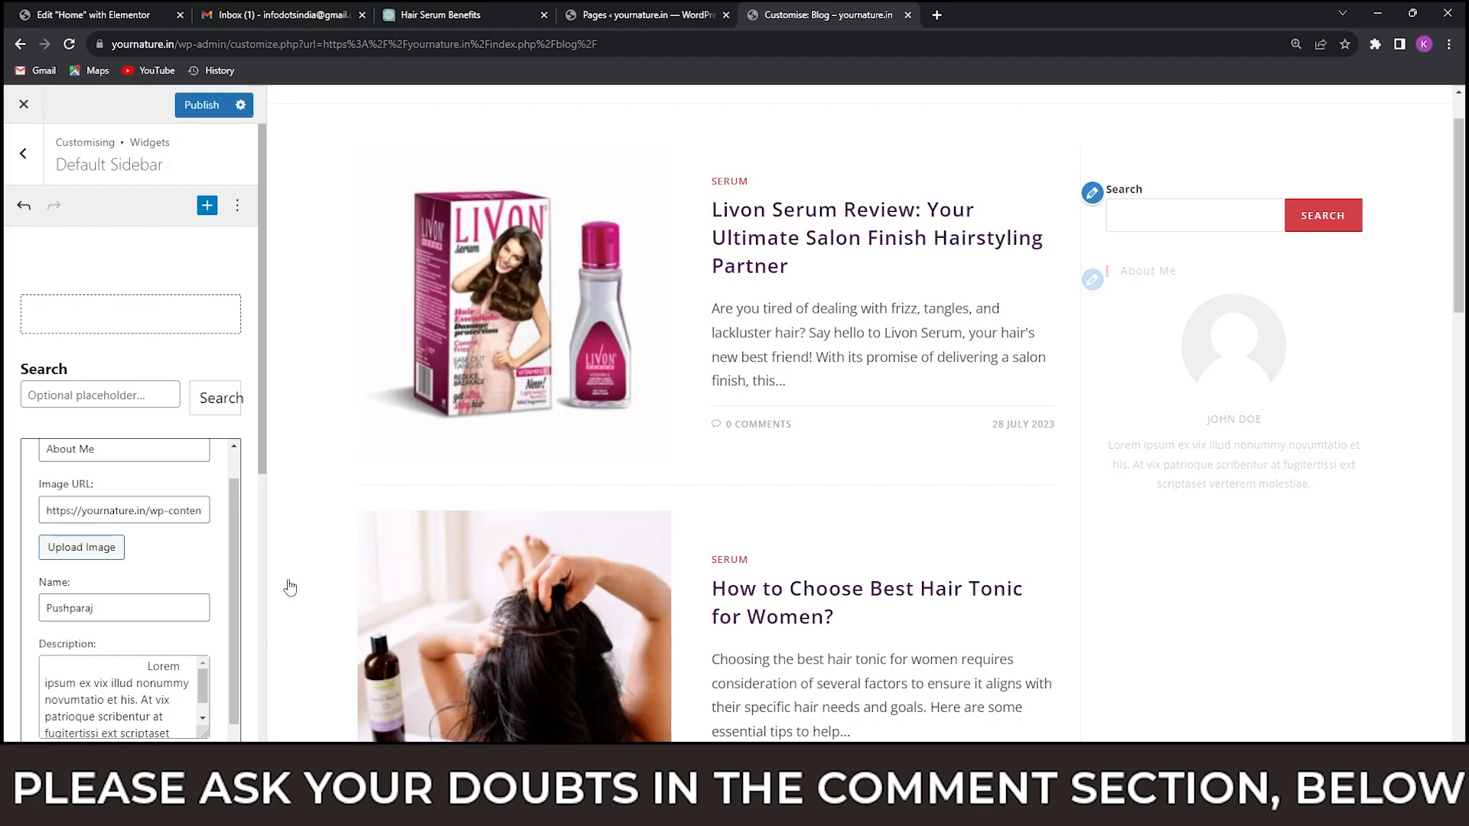
Replace the About Me widget's description with the About Me text copied from the homeshop18.in reference blog.
scroll(145, 568, "down", 3)
scroll(145, 567, "up", 1)
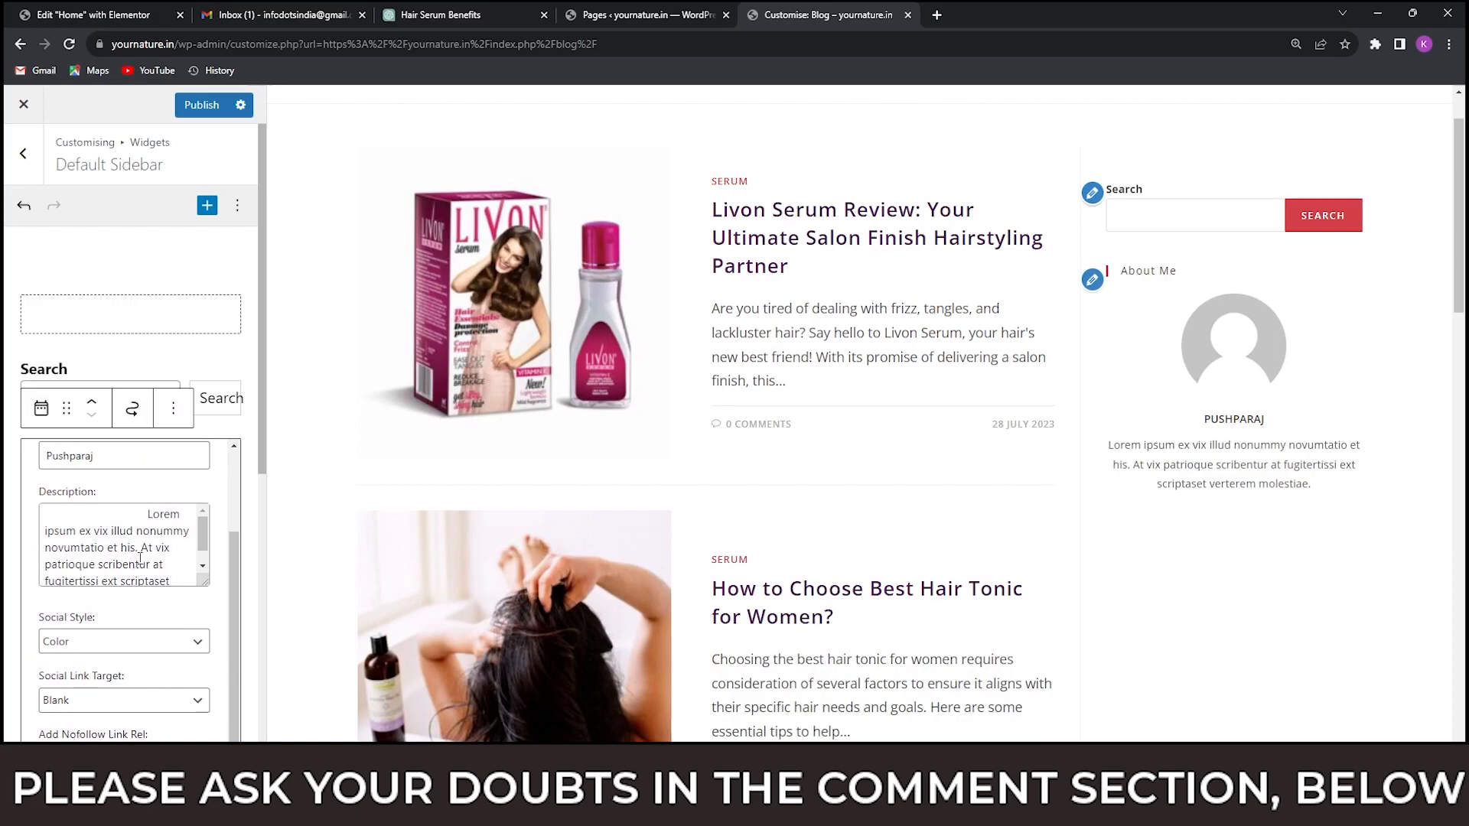
left_click(131, 552)
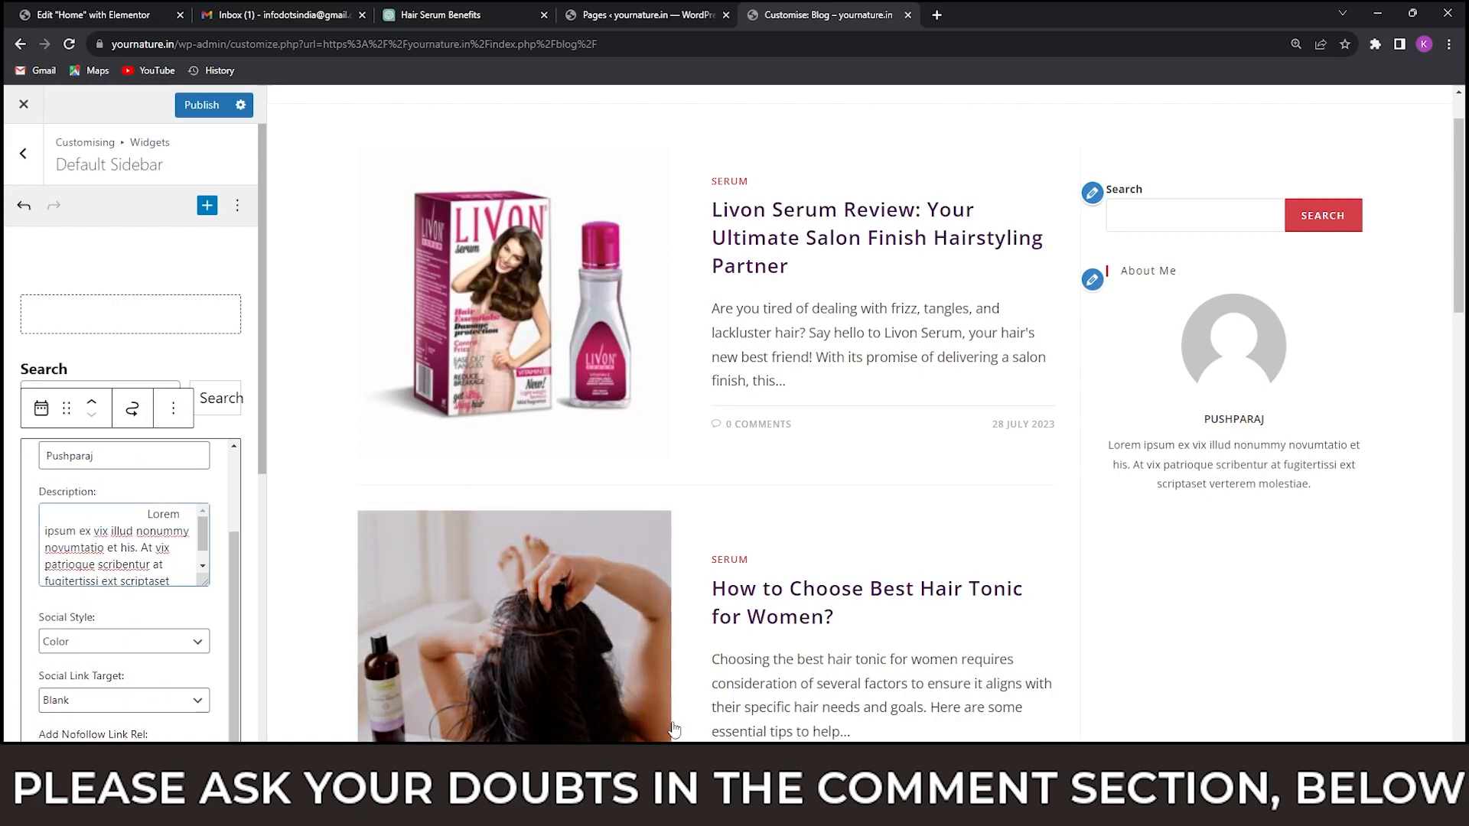
mouse_move(987, 808)
left_click(823, 711)
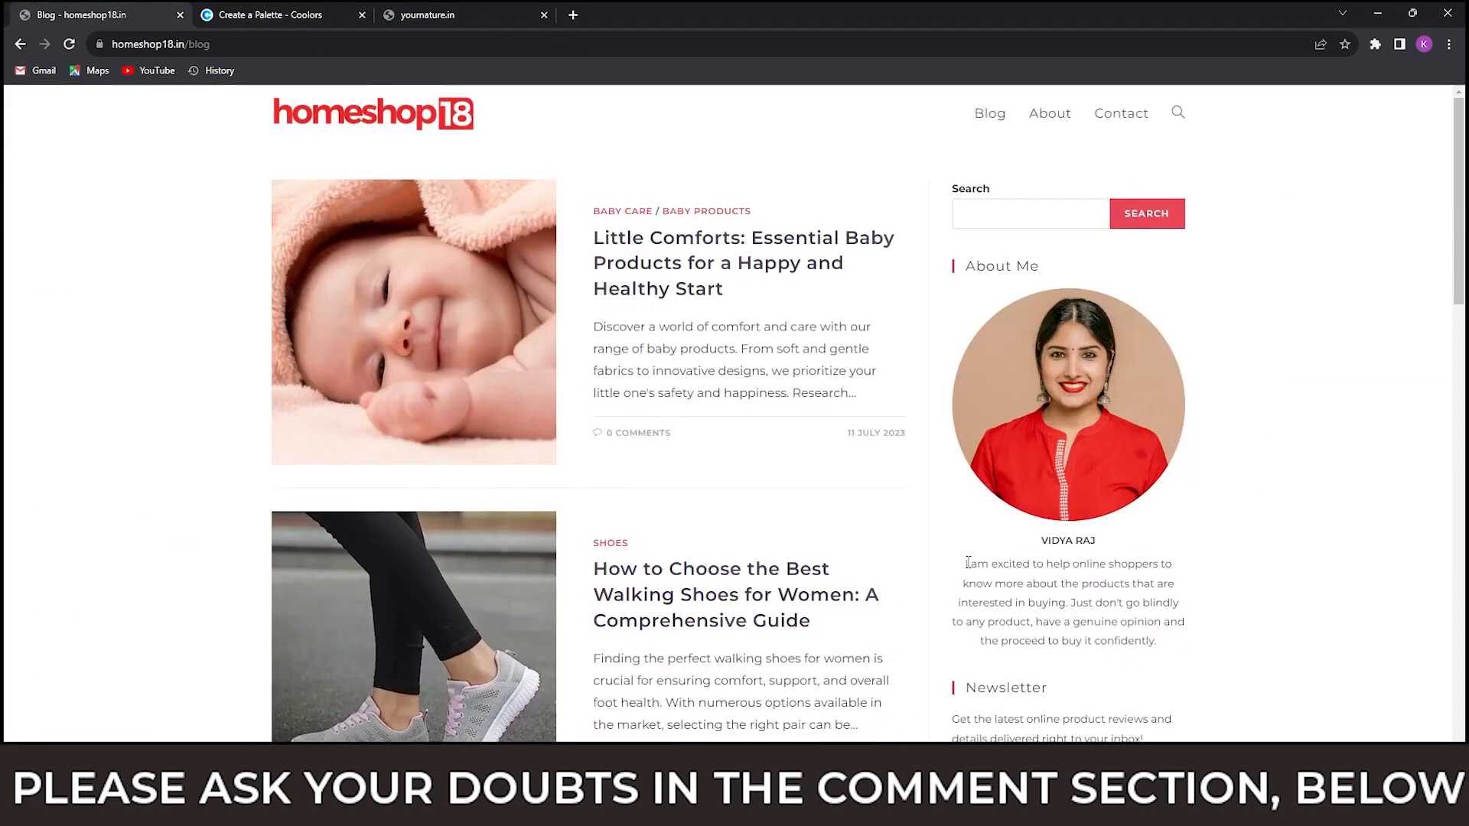
left_click_drag(966, 563, 1168, 647)
key("ctrl+c")
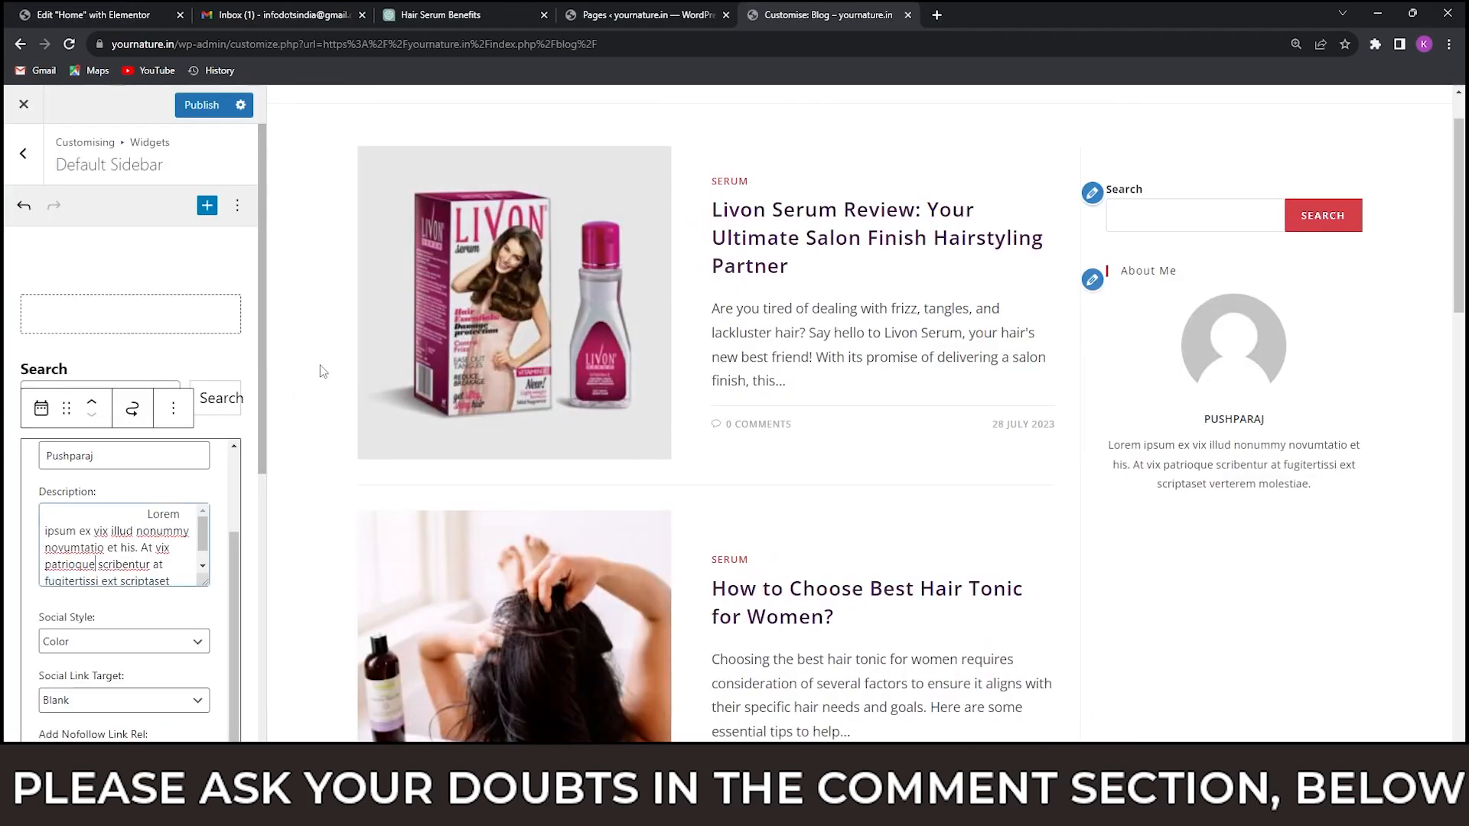
key("ctrl+a")
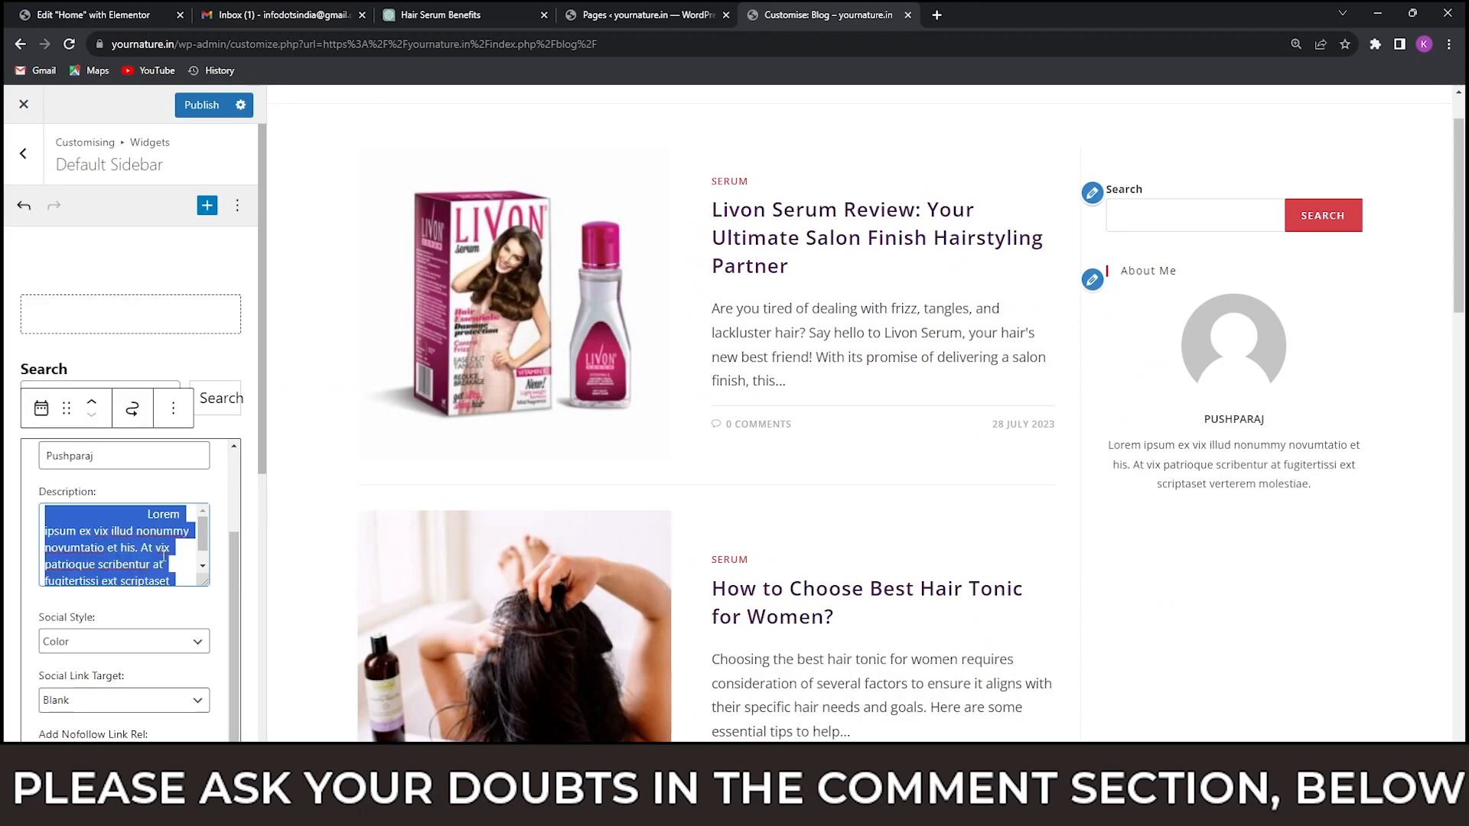
left_click(132, 547)
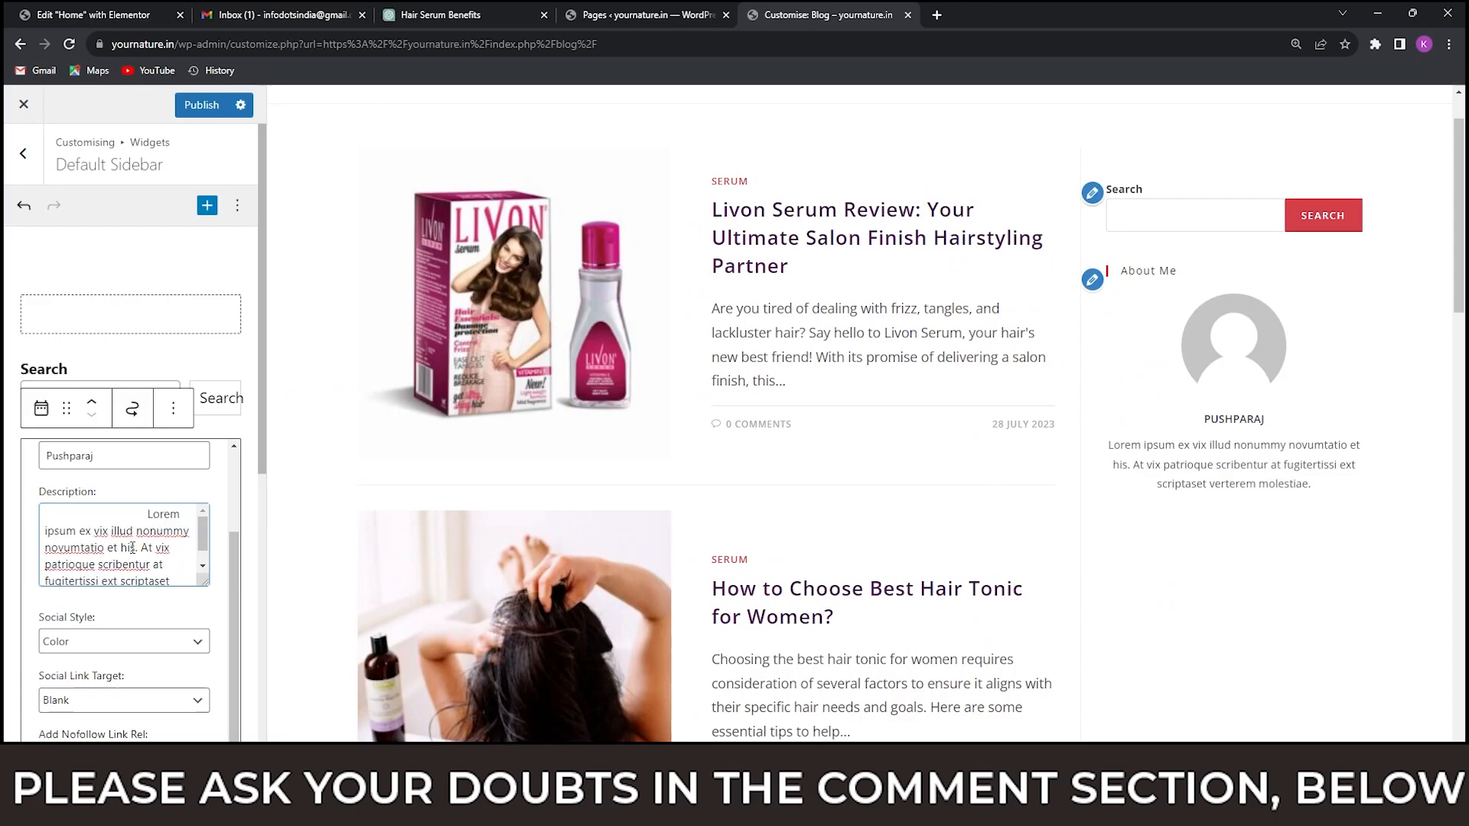
key("ctrl+a")
key("ctrl+v")
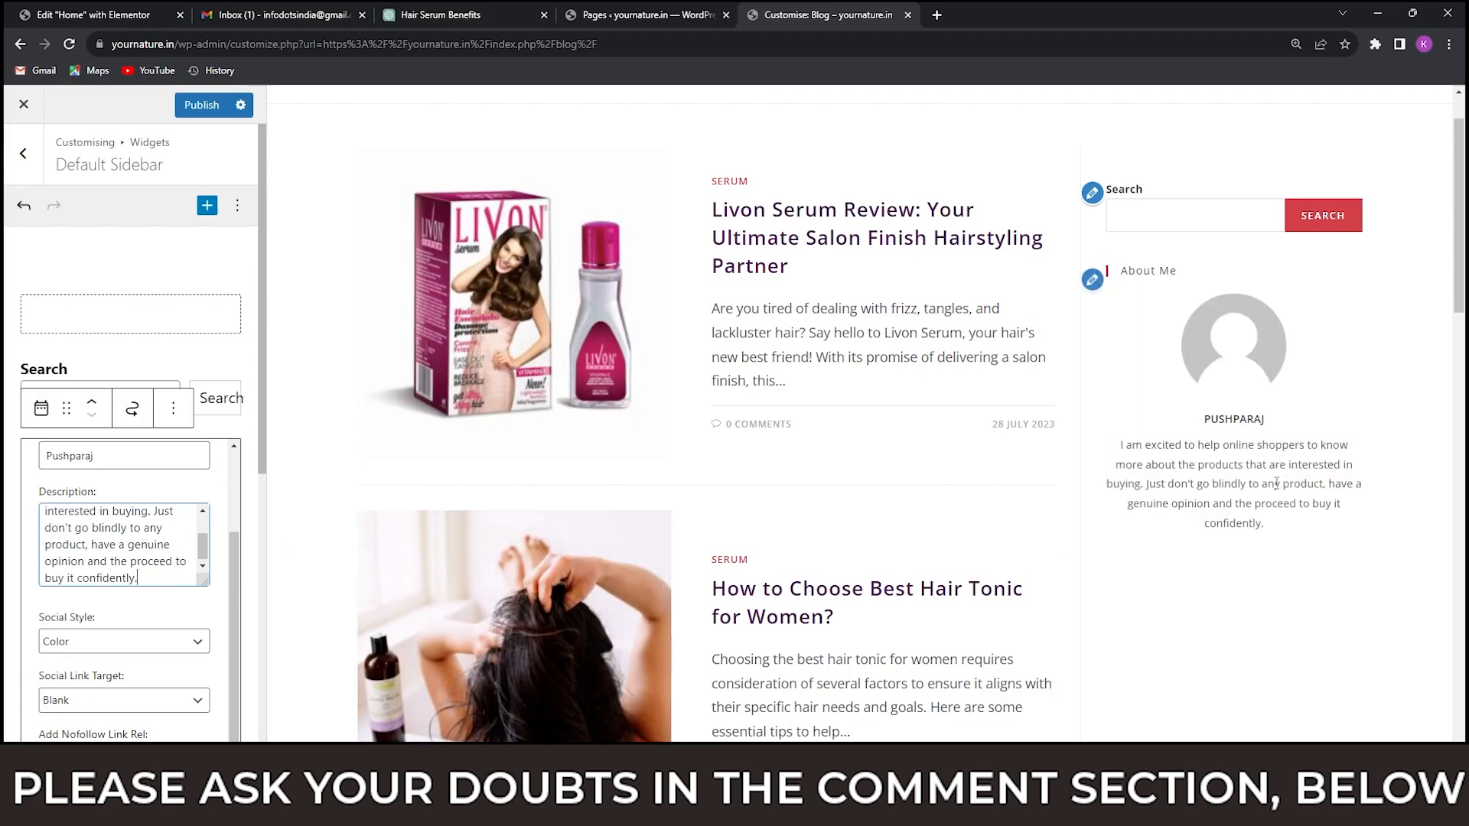
scroll(189, 513, "up", 2)
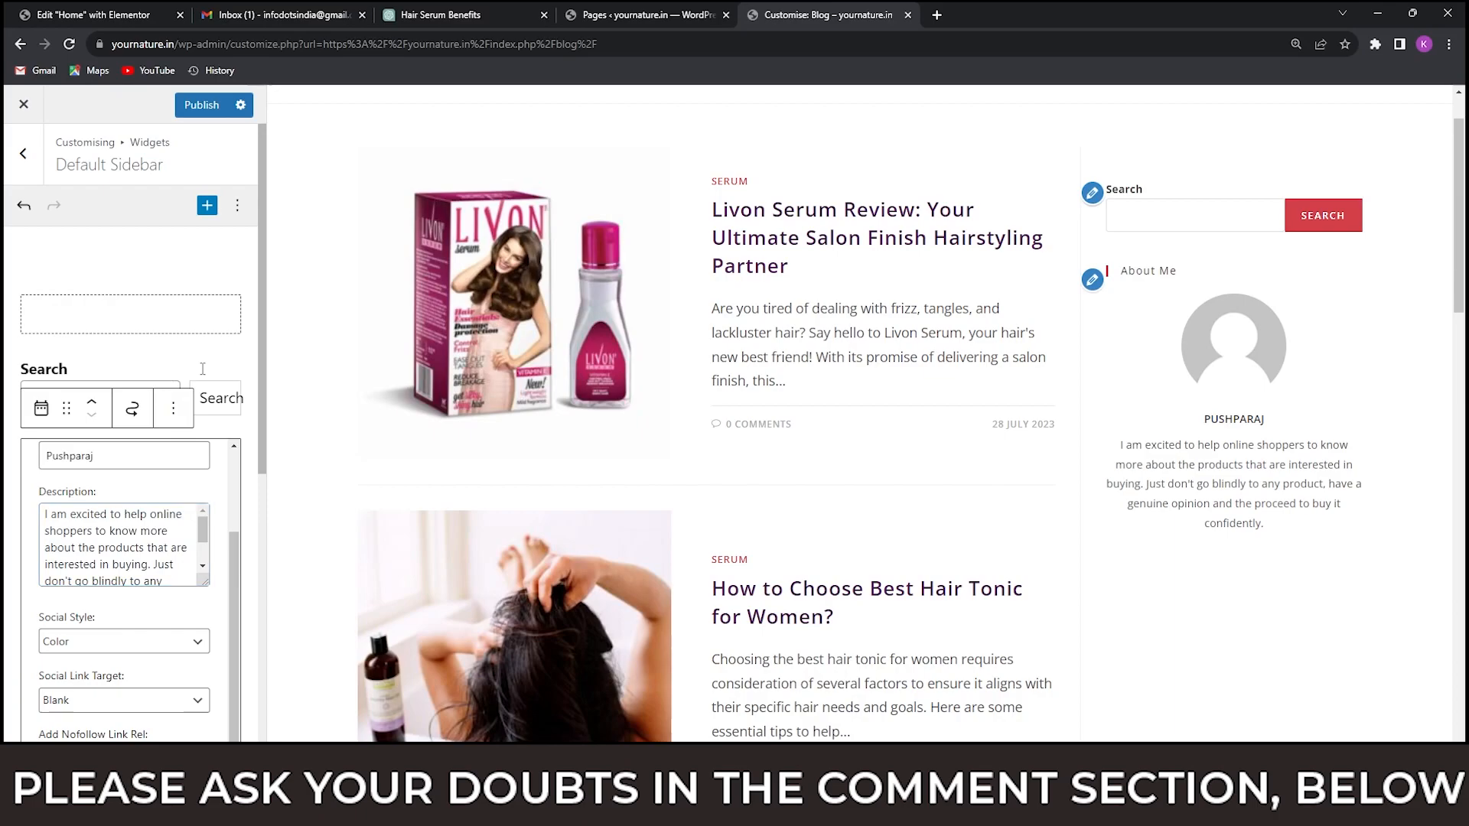
Preview the About Me widget, reopen its settings and inspect the Image URL.
left_click(173, 358)
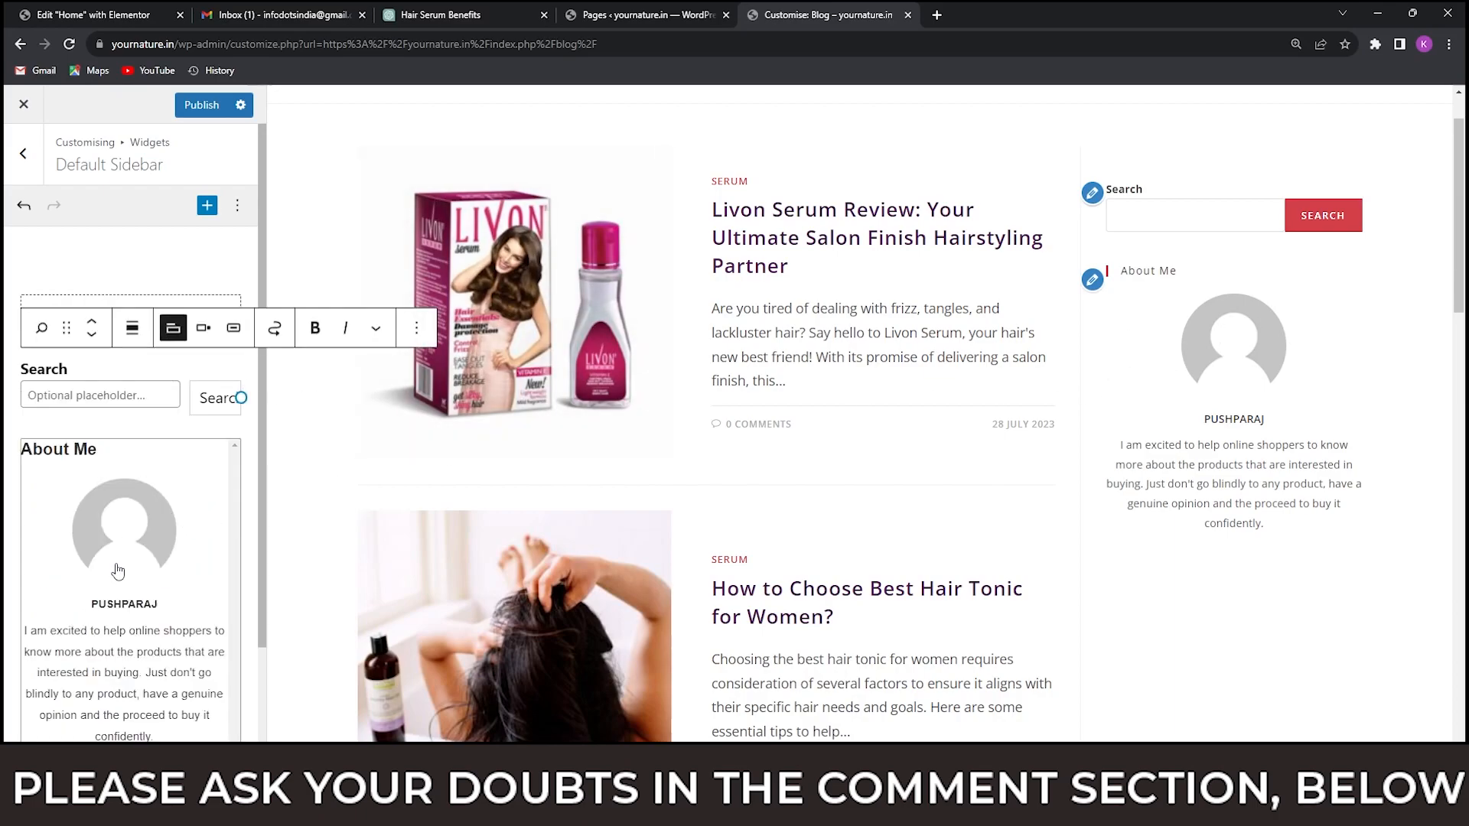
left_click(172, 490)
scroll(171, 490, "up", 5)
scroll(172, 487, "up", 3)
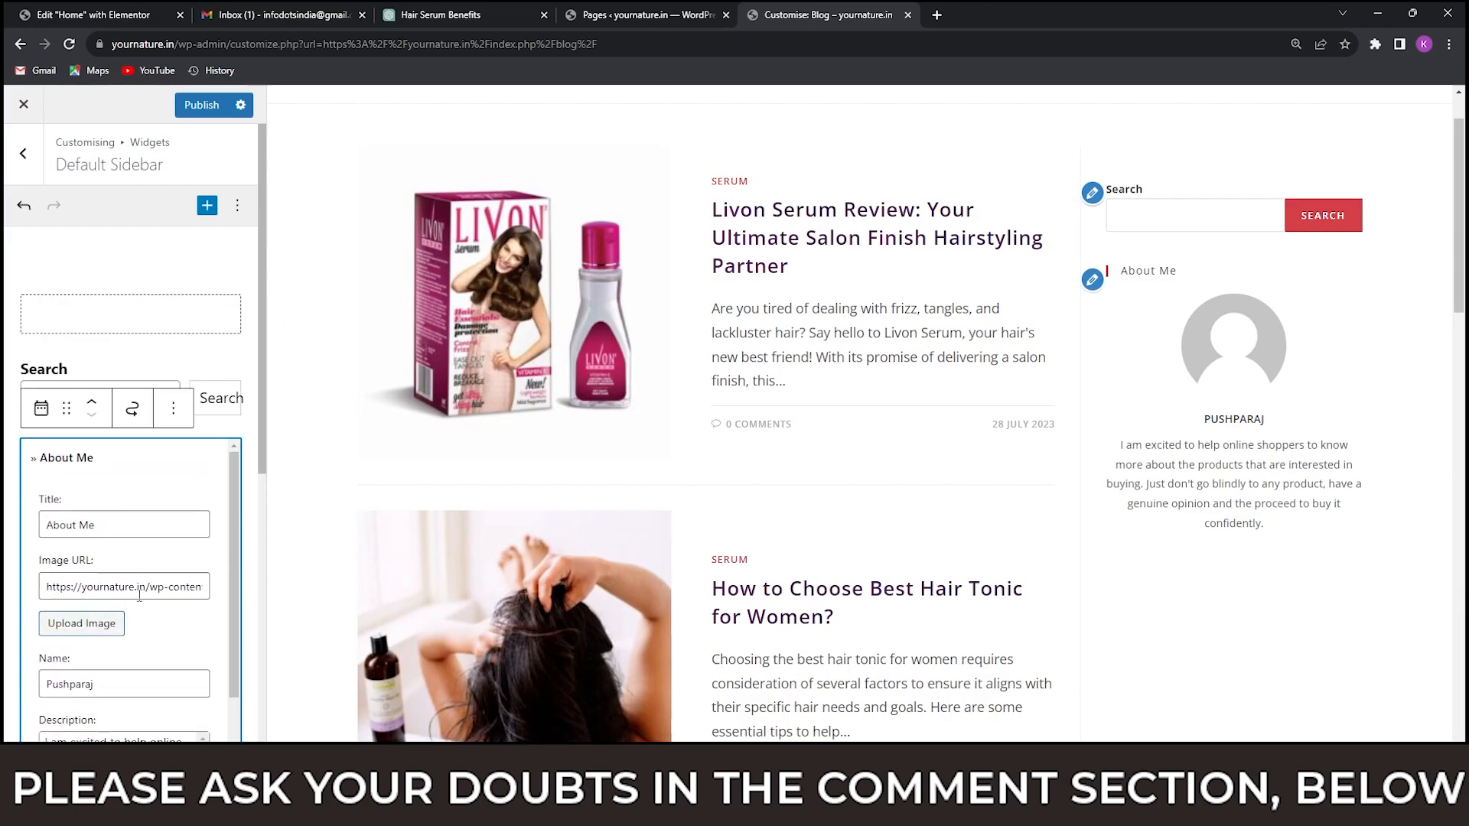
left_click(129, 589)
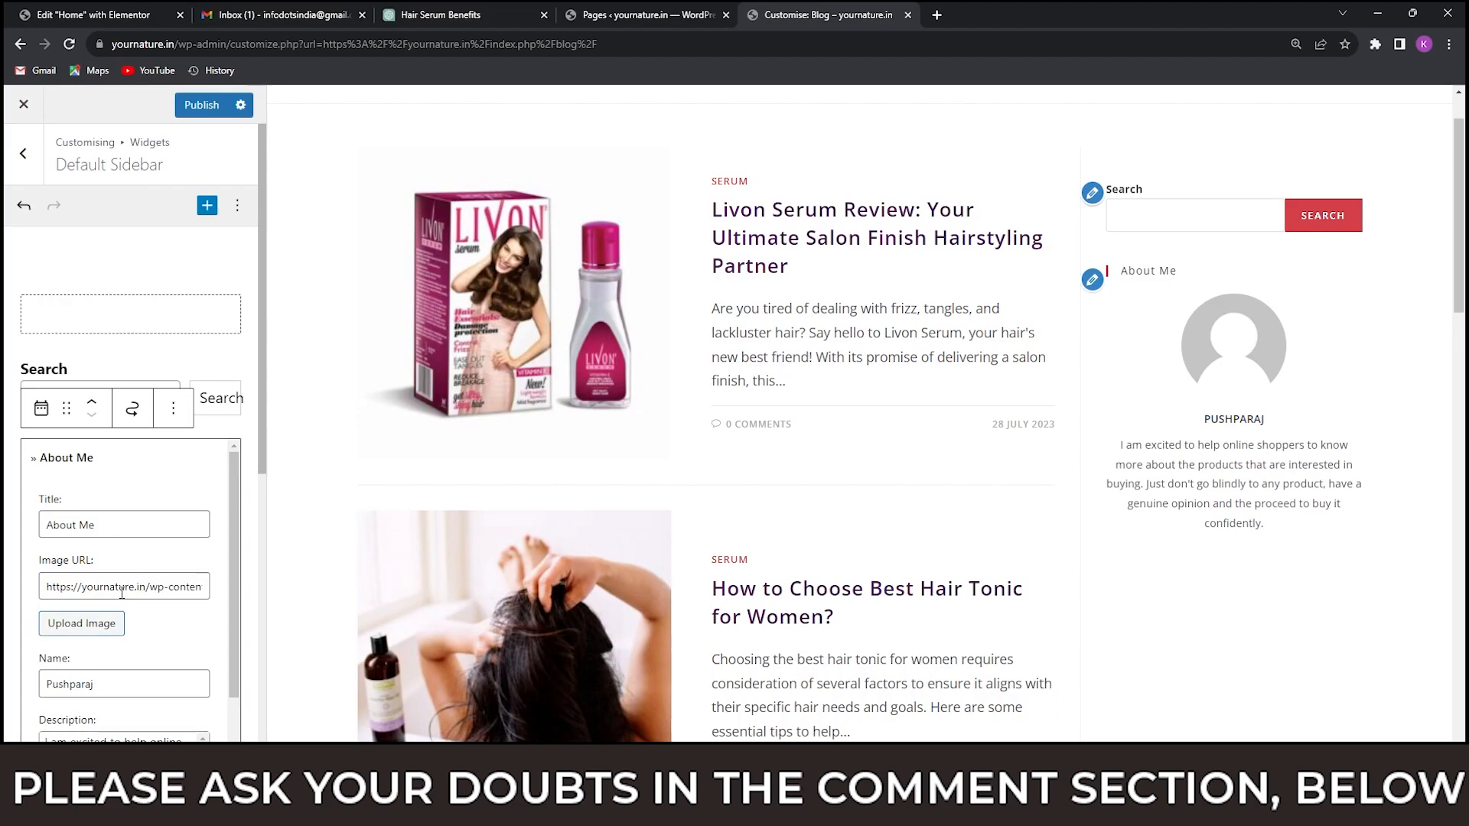
left_click_drag(89, 587, 148, 586)
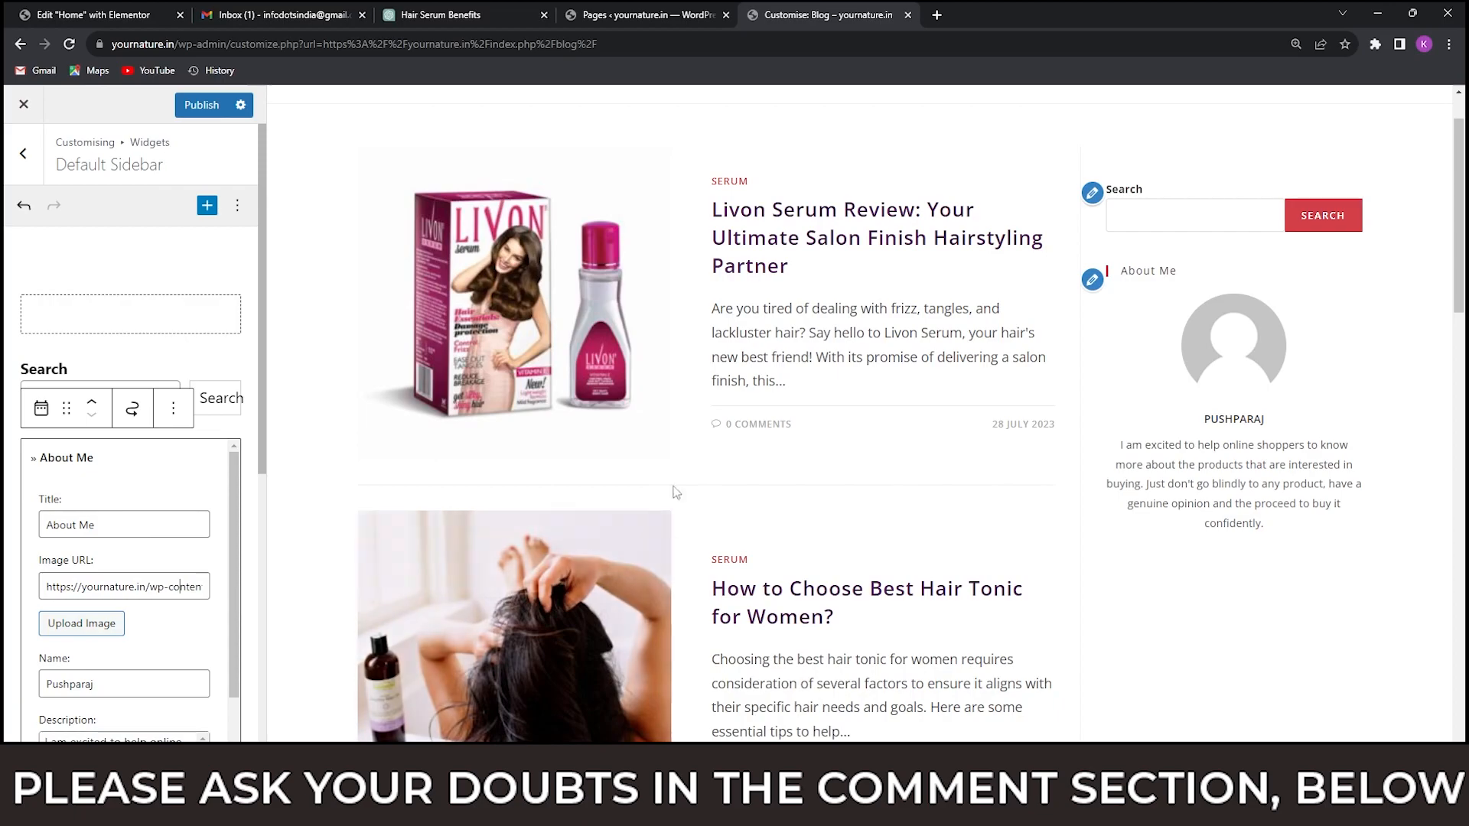
Open the yournature.in Media Library and look through its images for a suitable About Me picture.
left_click(655, 14)
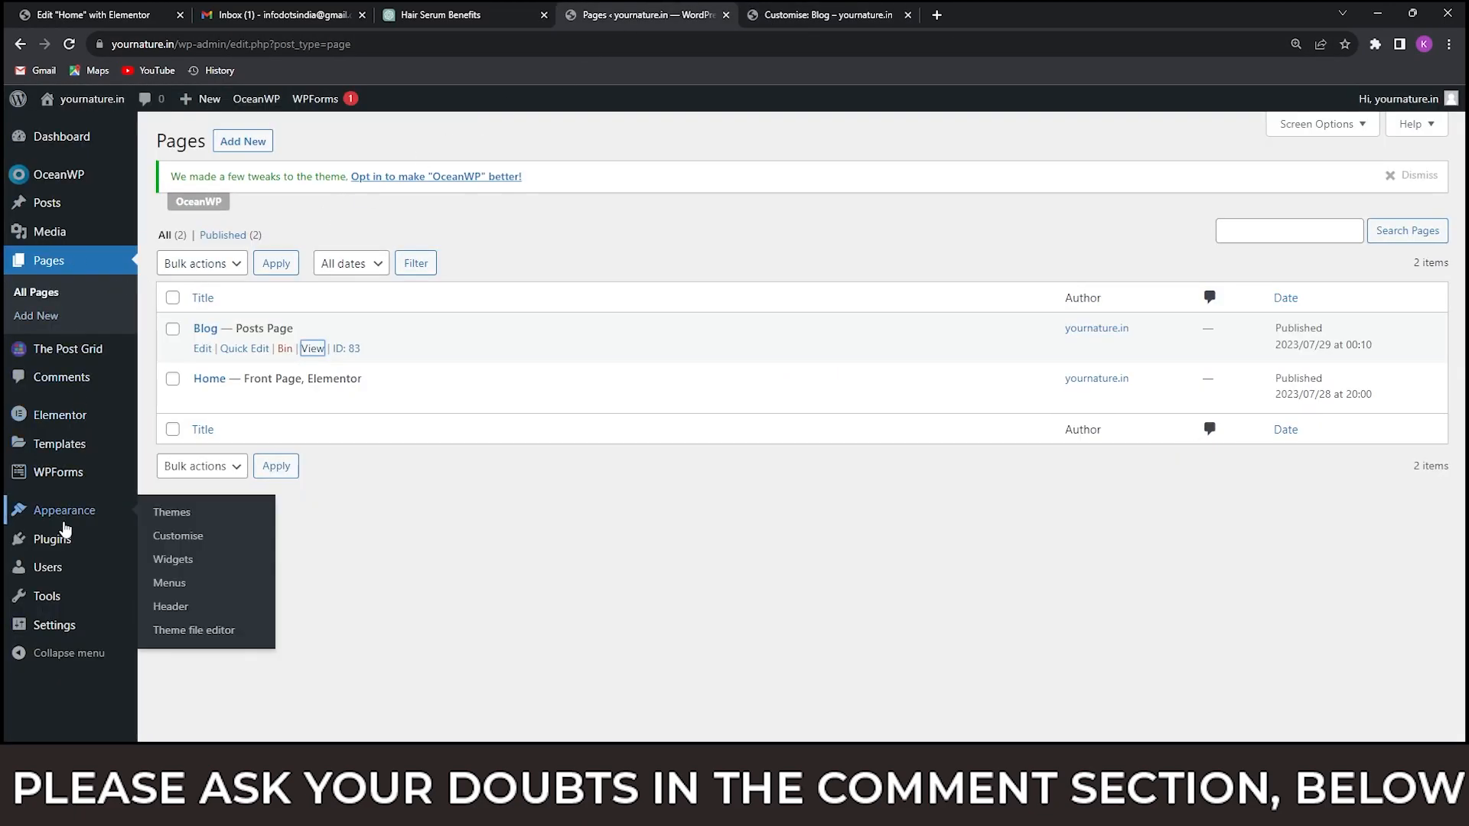
mouse_move(46, 236)
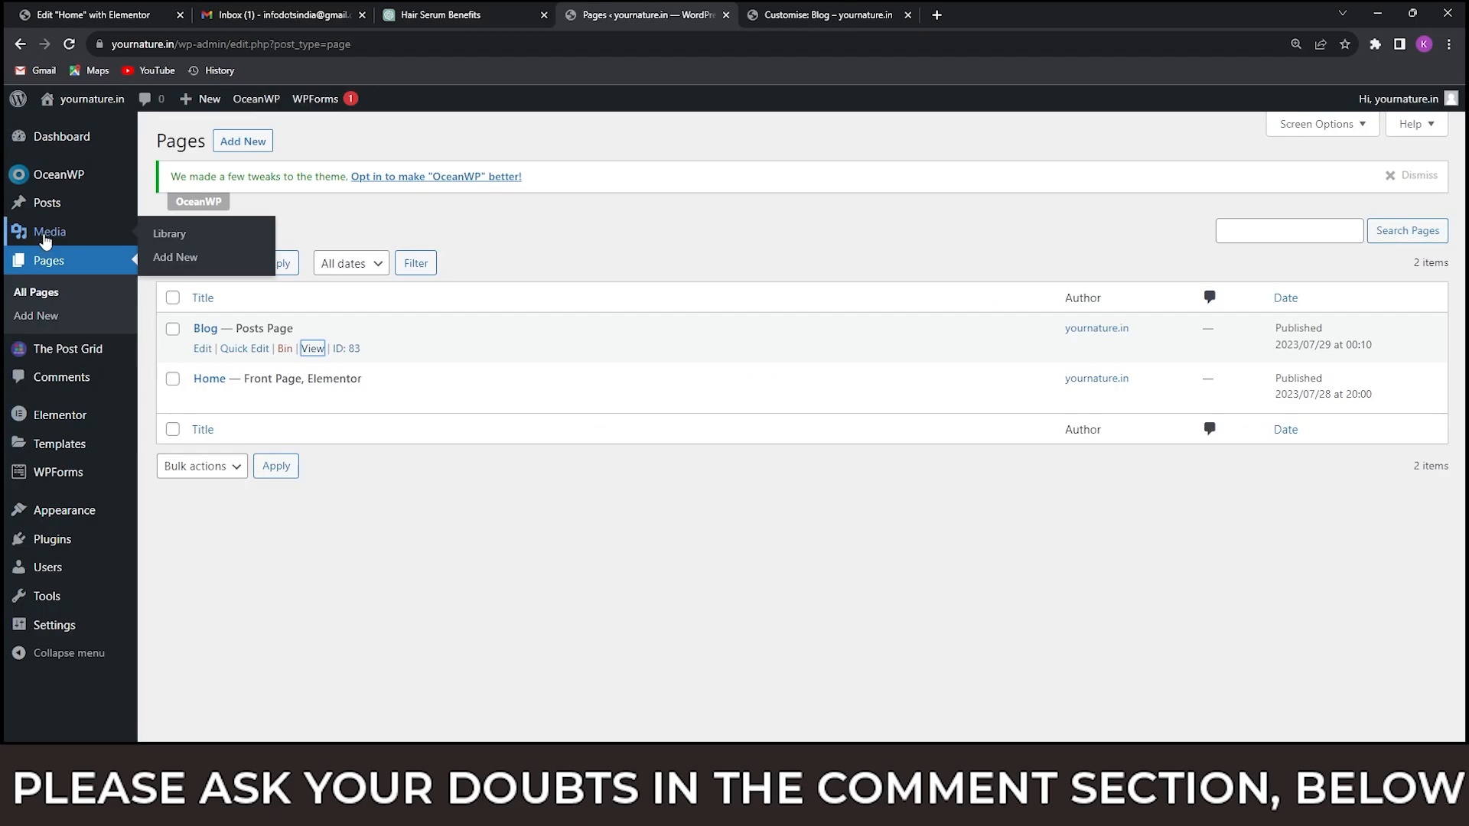
left_click(170, 233)
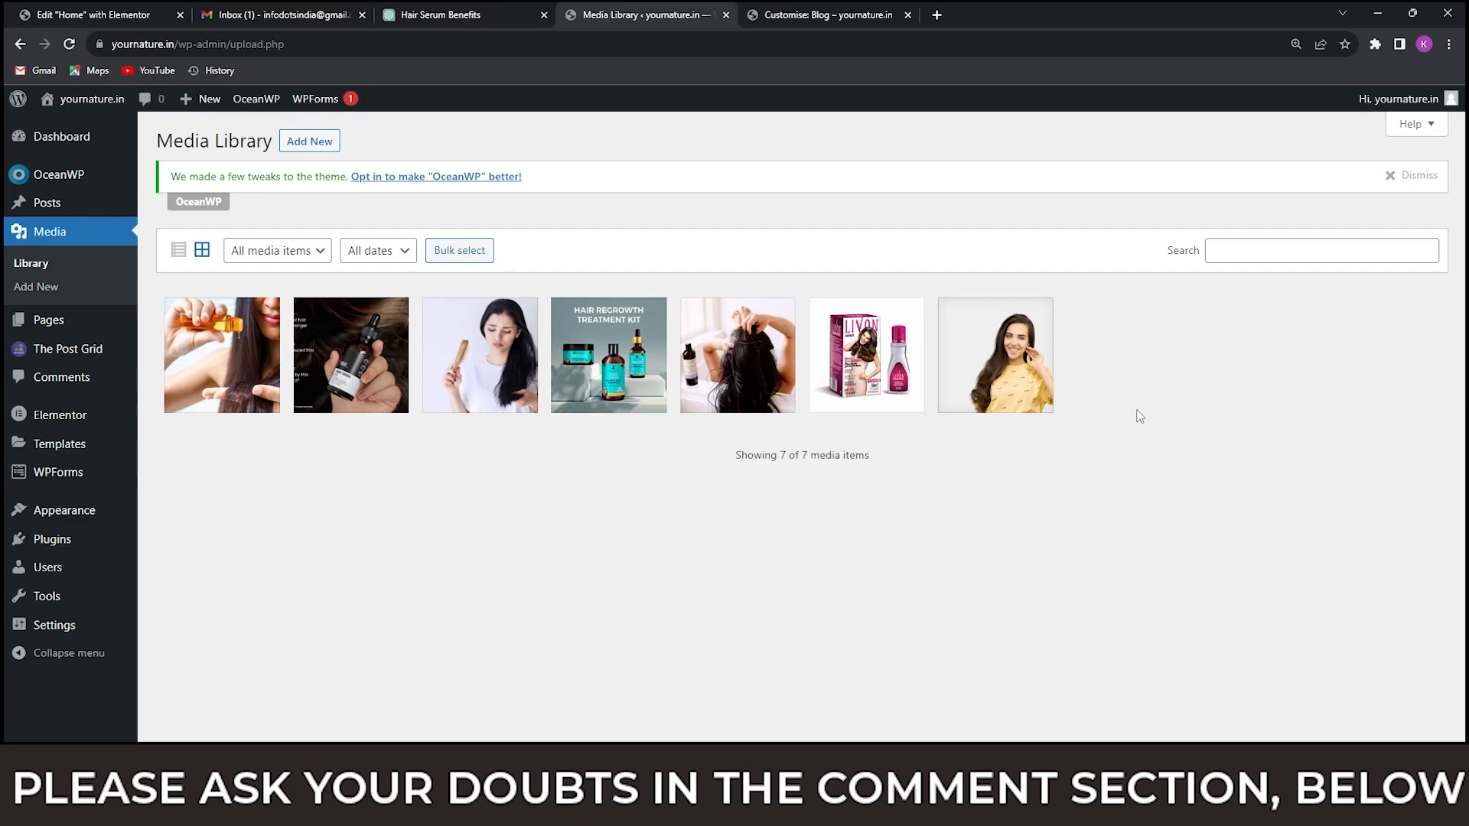
left_click(830, 15)
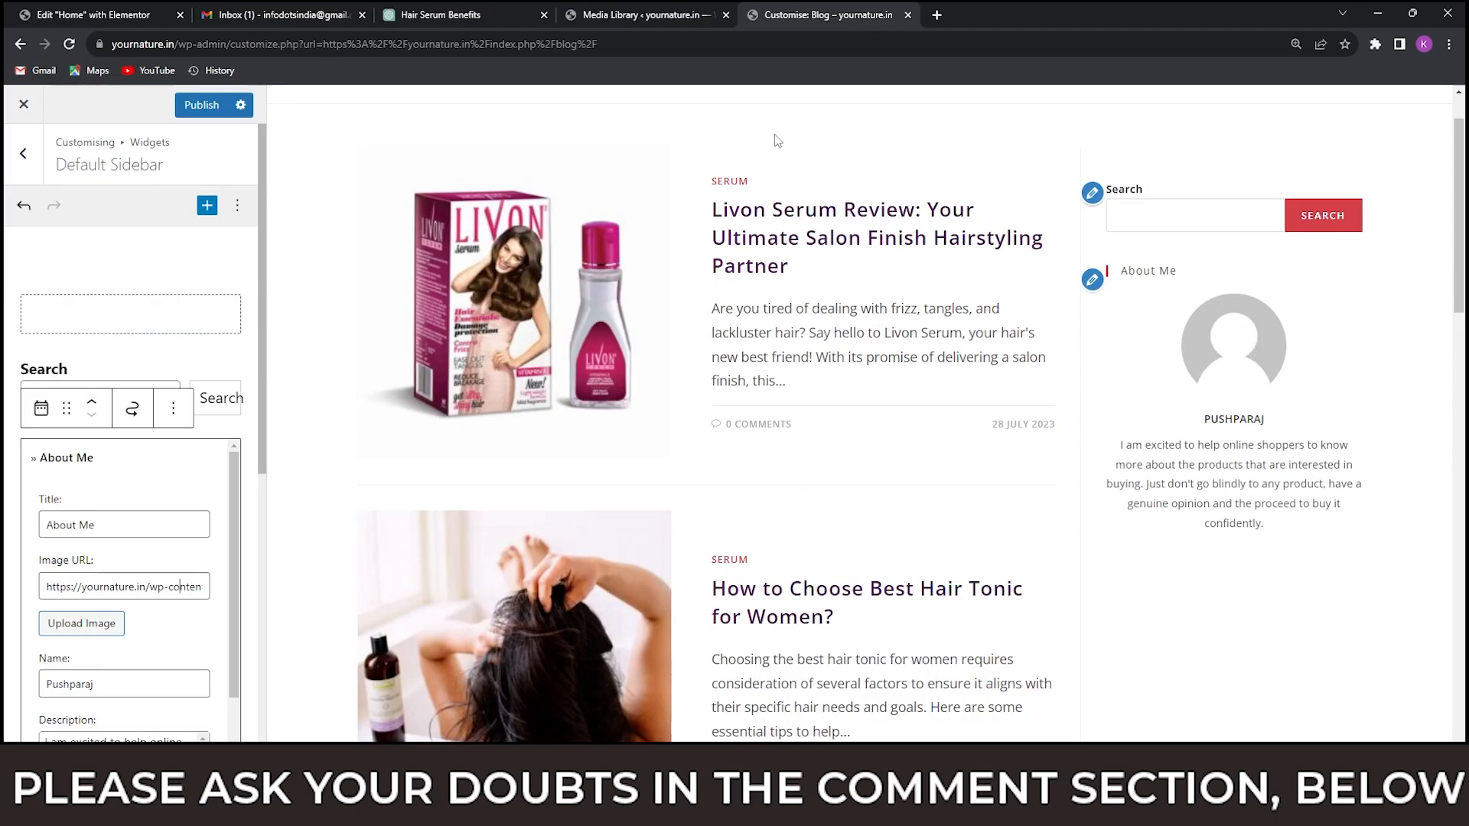
left_click(636, 13)
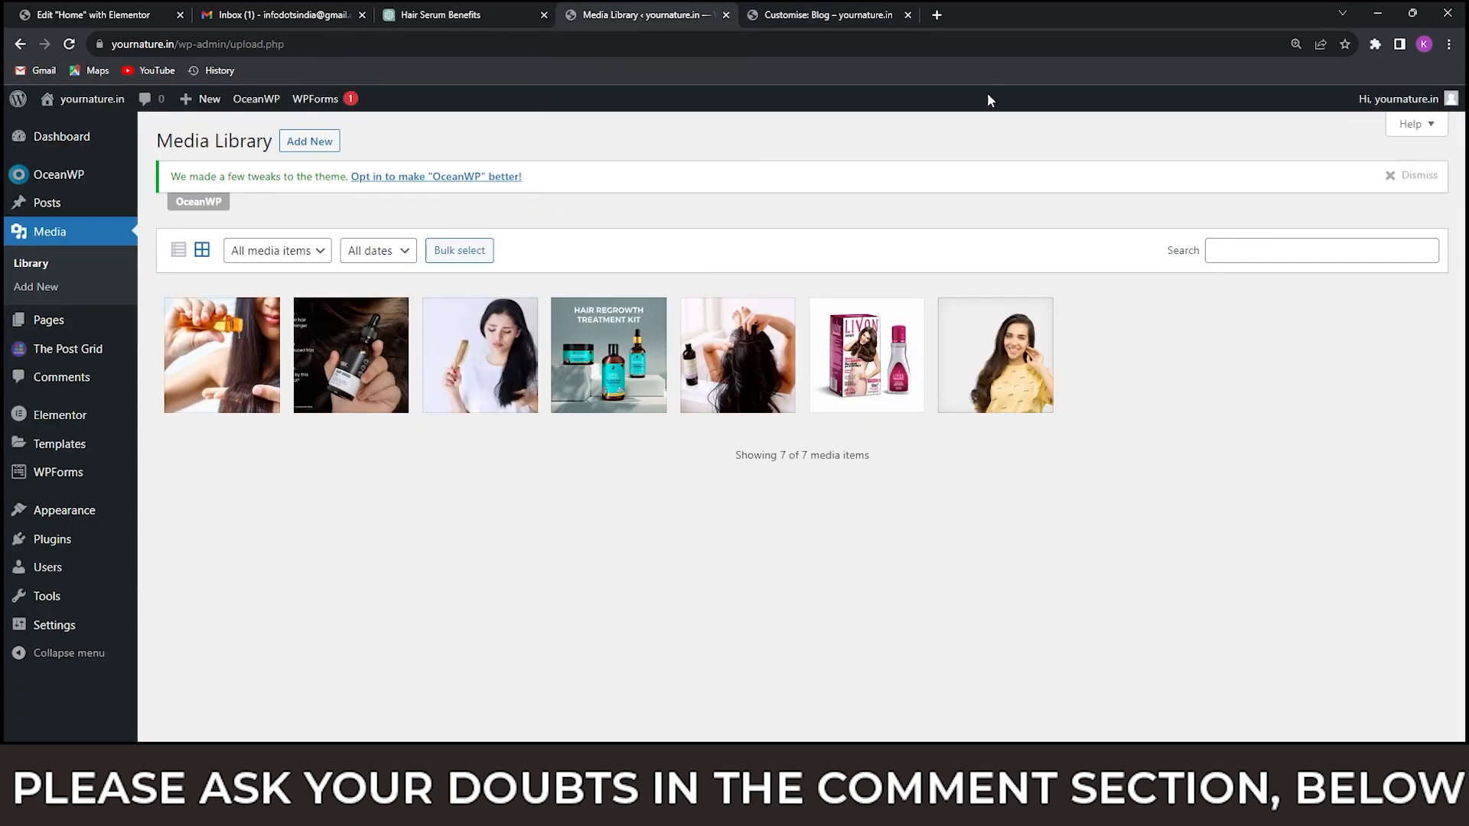
Open the Pexels stock photo site in a new browser tab.
left_click(940, 15)
type("p")
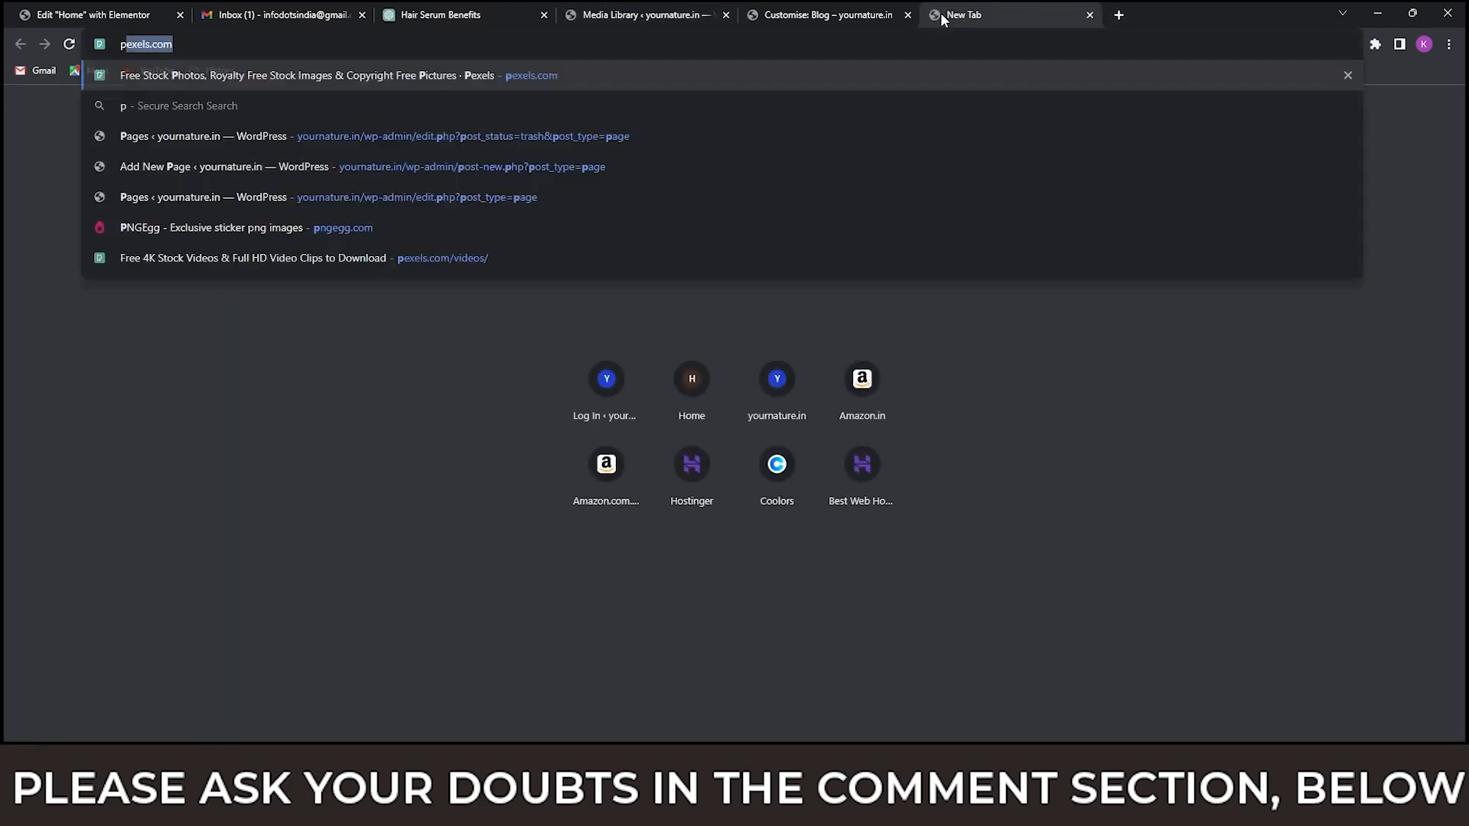
type("ex")
key("Return")
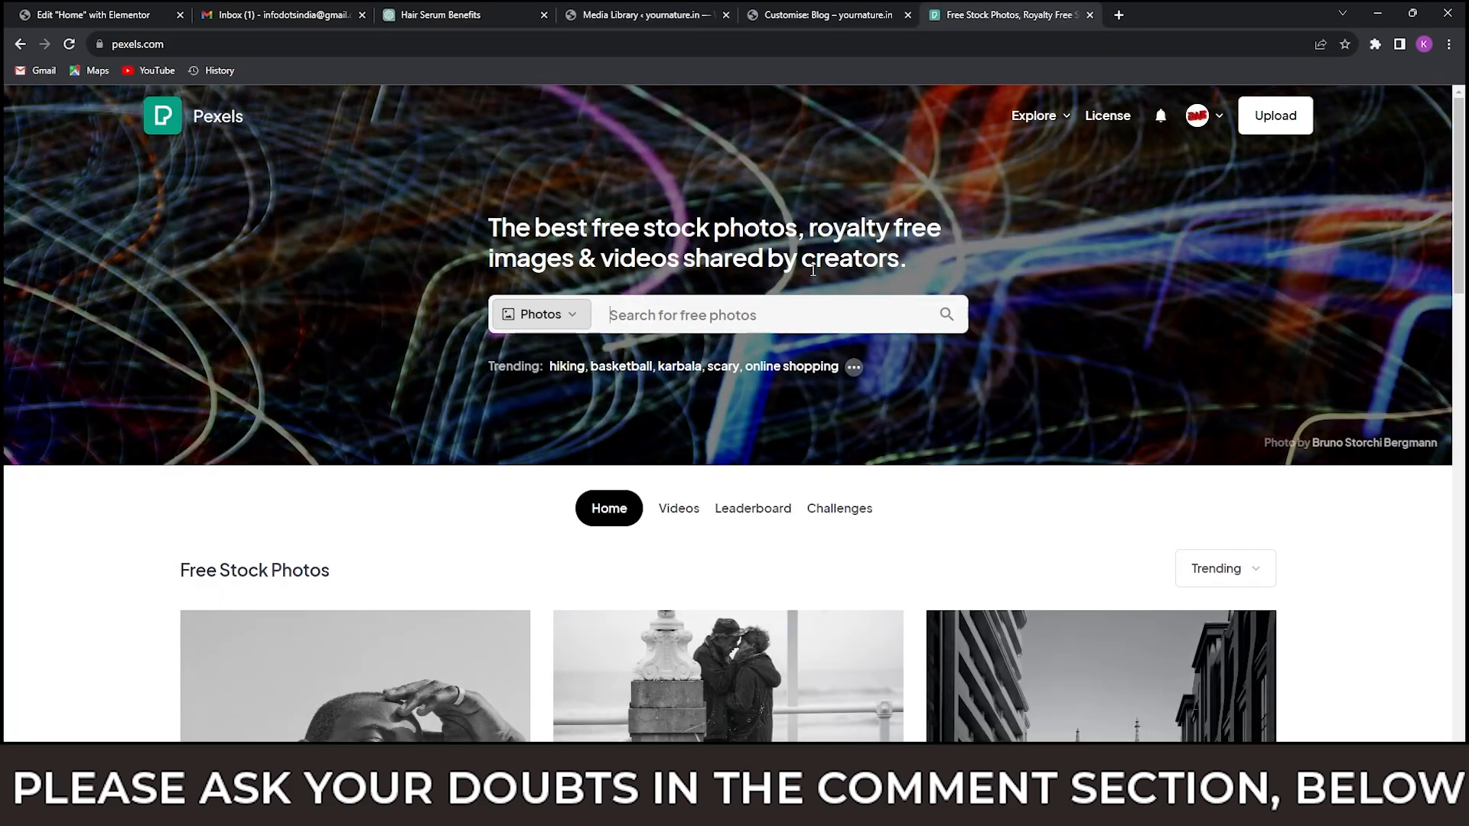
Search the Pexels photos for "woman author".
left_click(754, 315)
scroll(1111, 329, "down", 2)
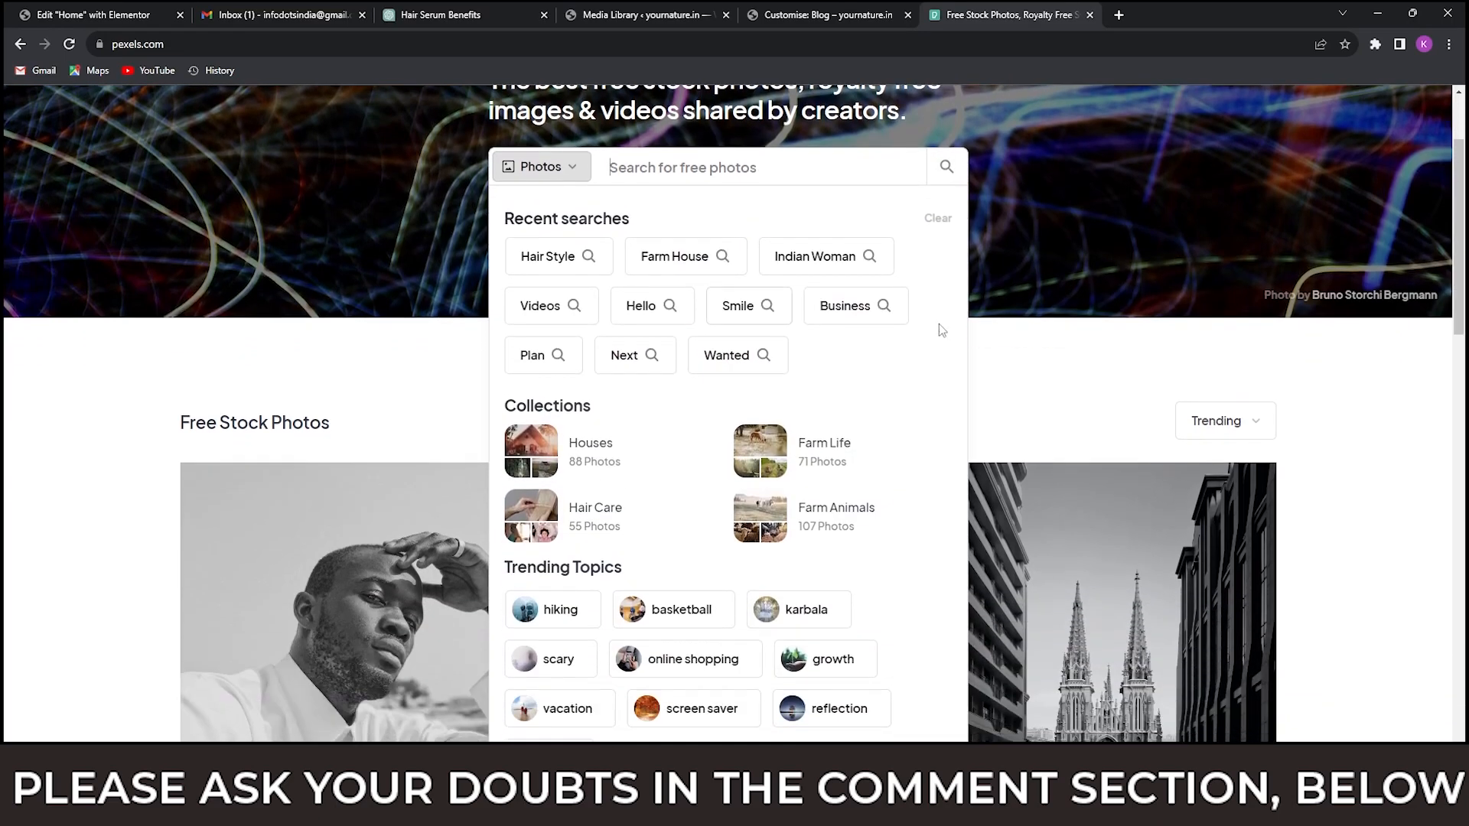
scroll(1111, 329, "up", 2)
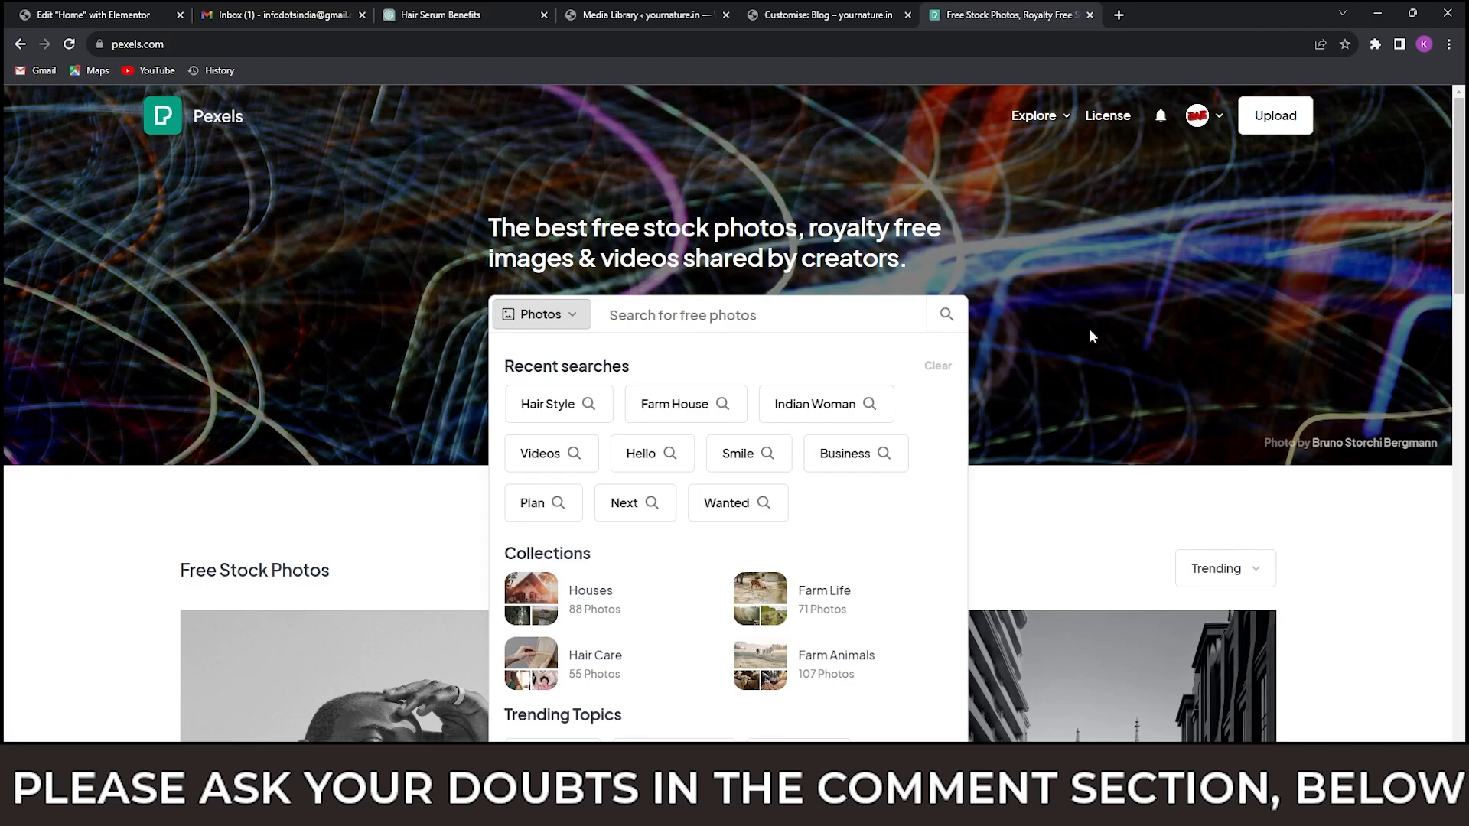
type("wom")
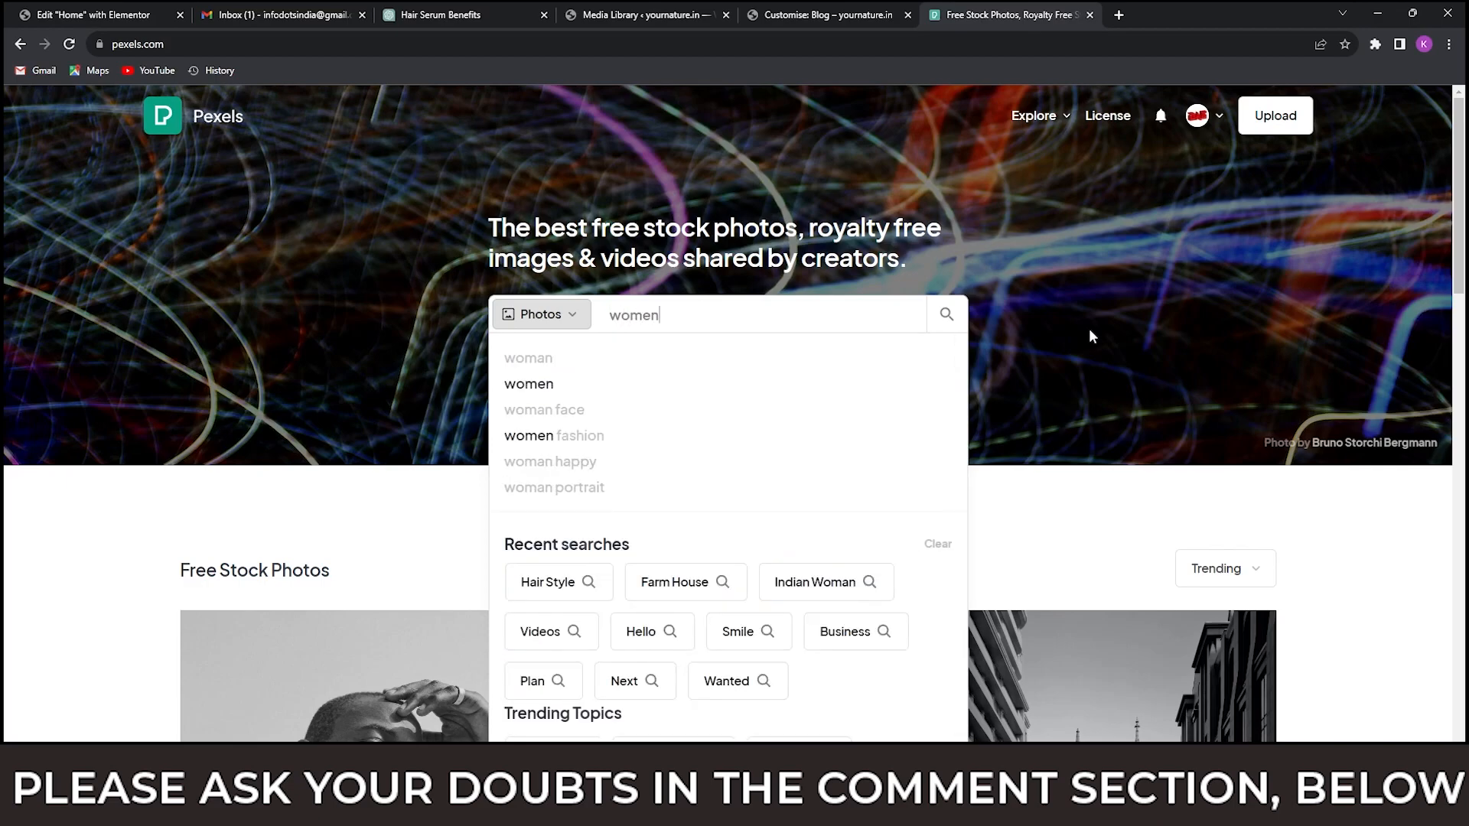
type("an ")
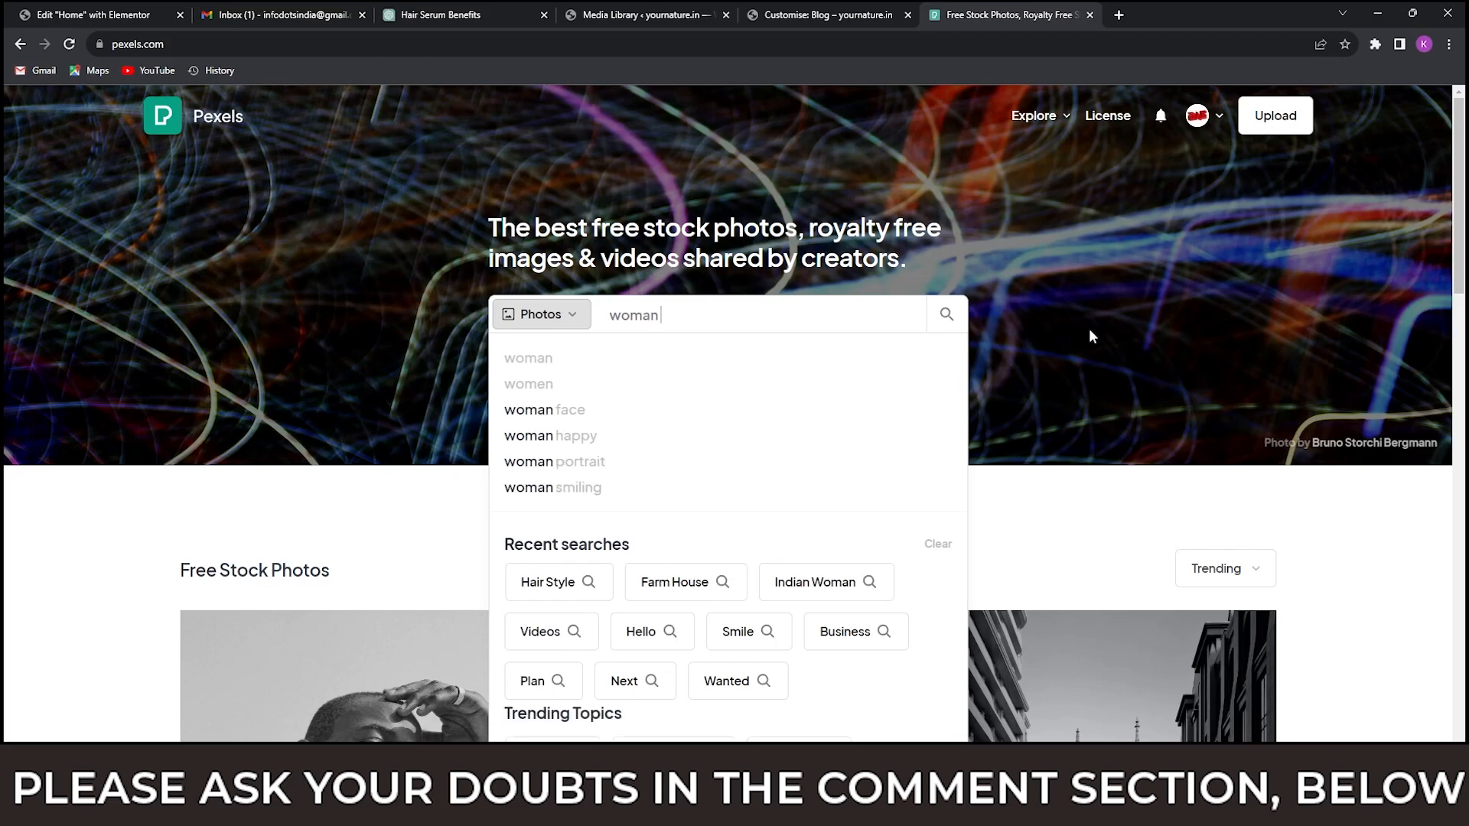
type("auth")
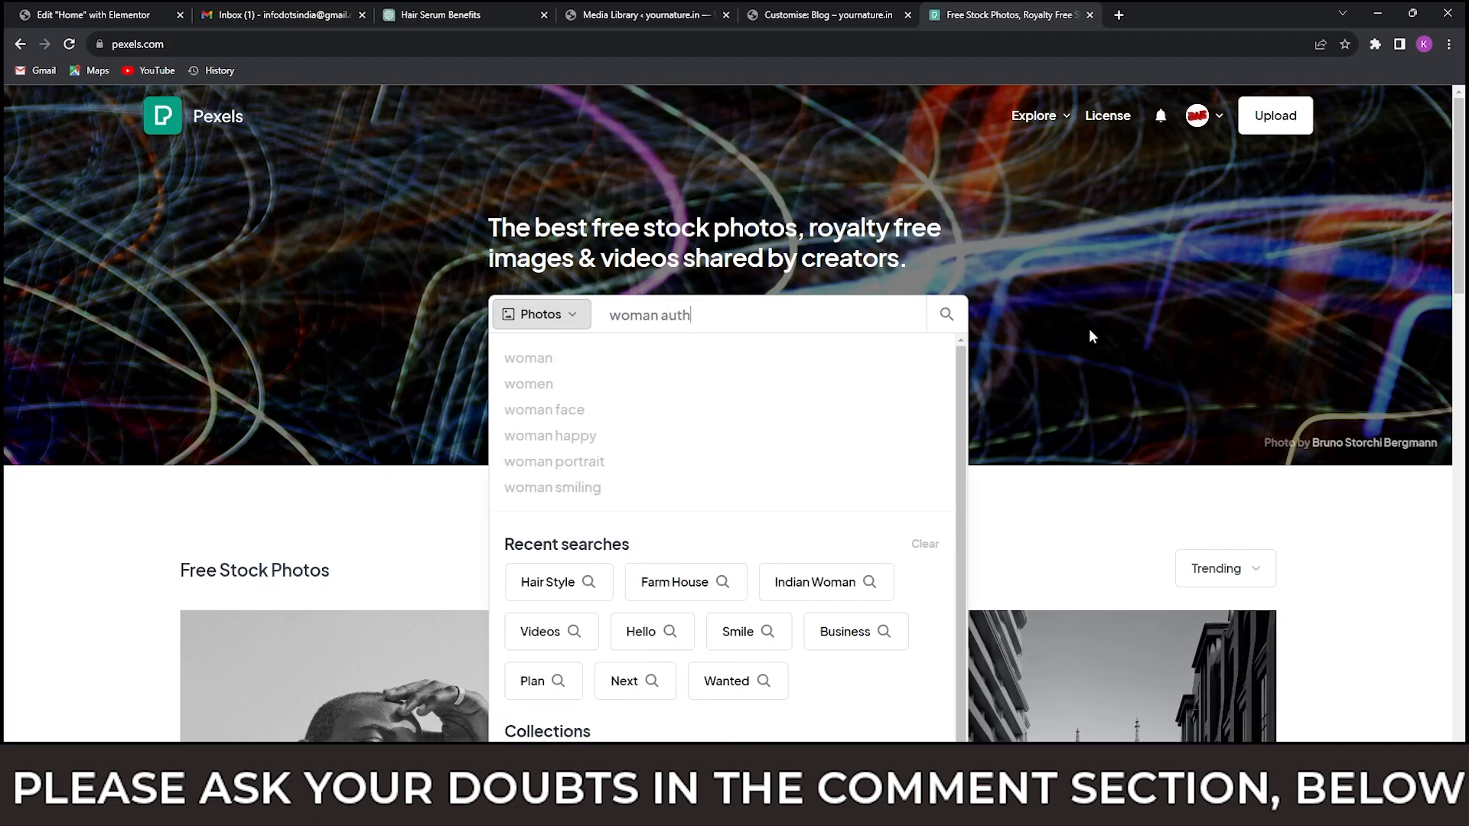
type("or")
key("Return")
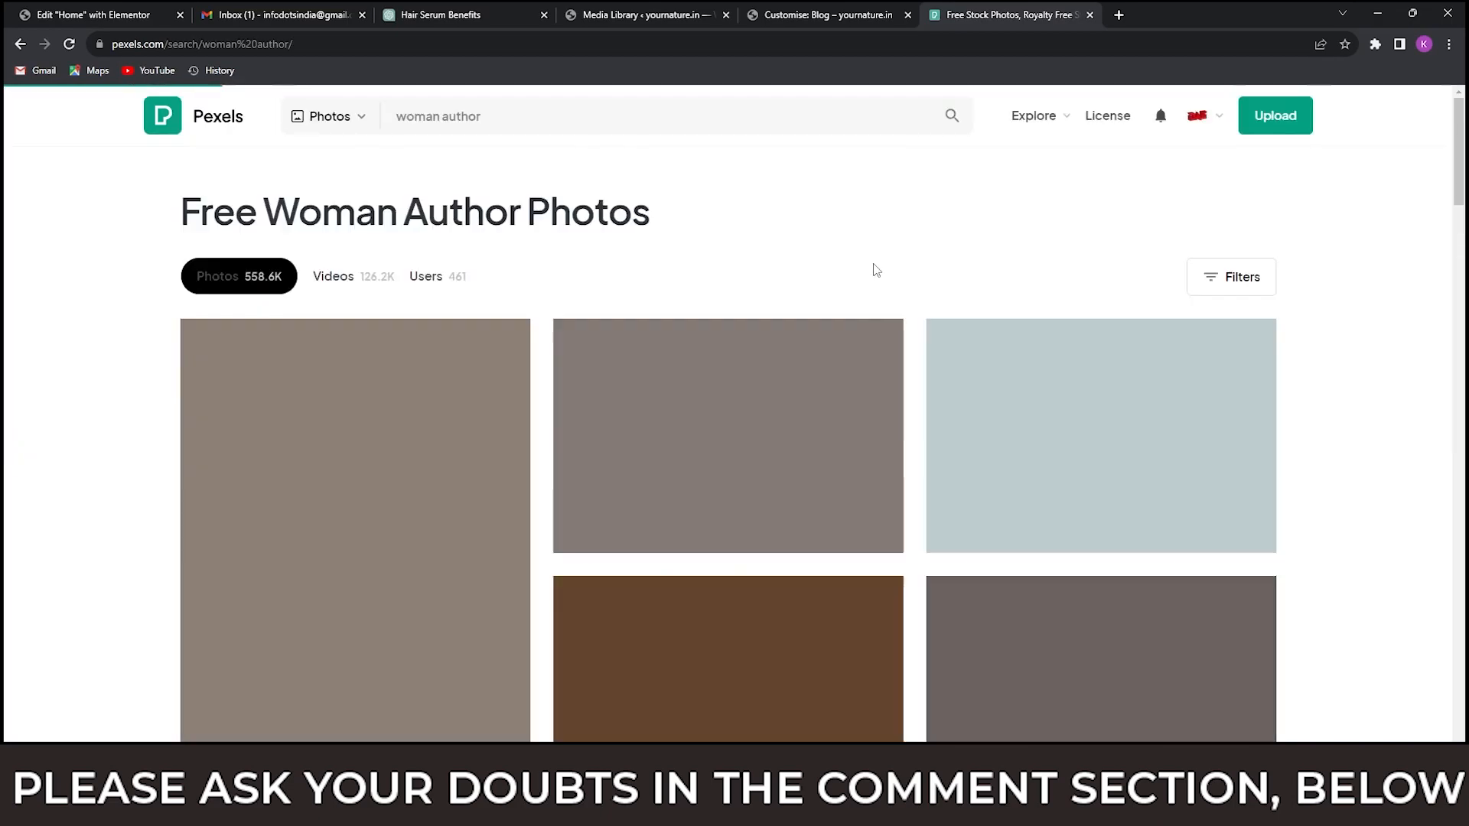
Look through the woman author photos for a portrait suitable as the About Me profile image.
scroll(941, 358, "down", 20)
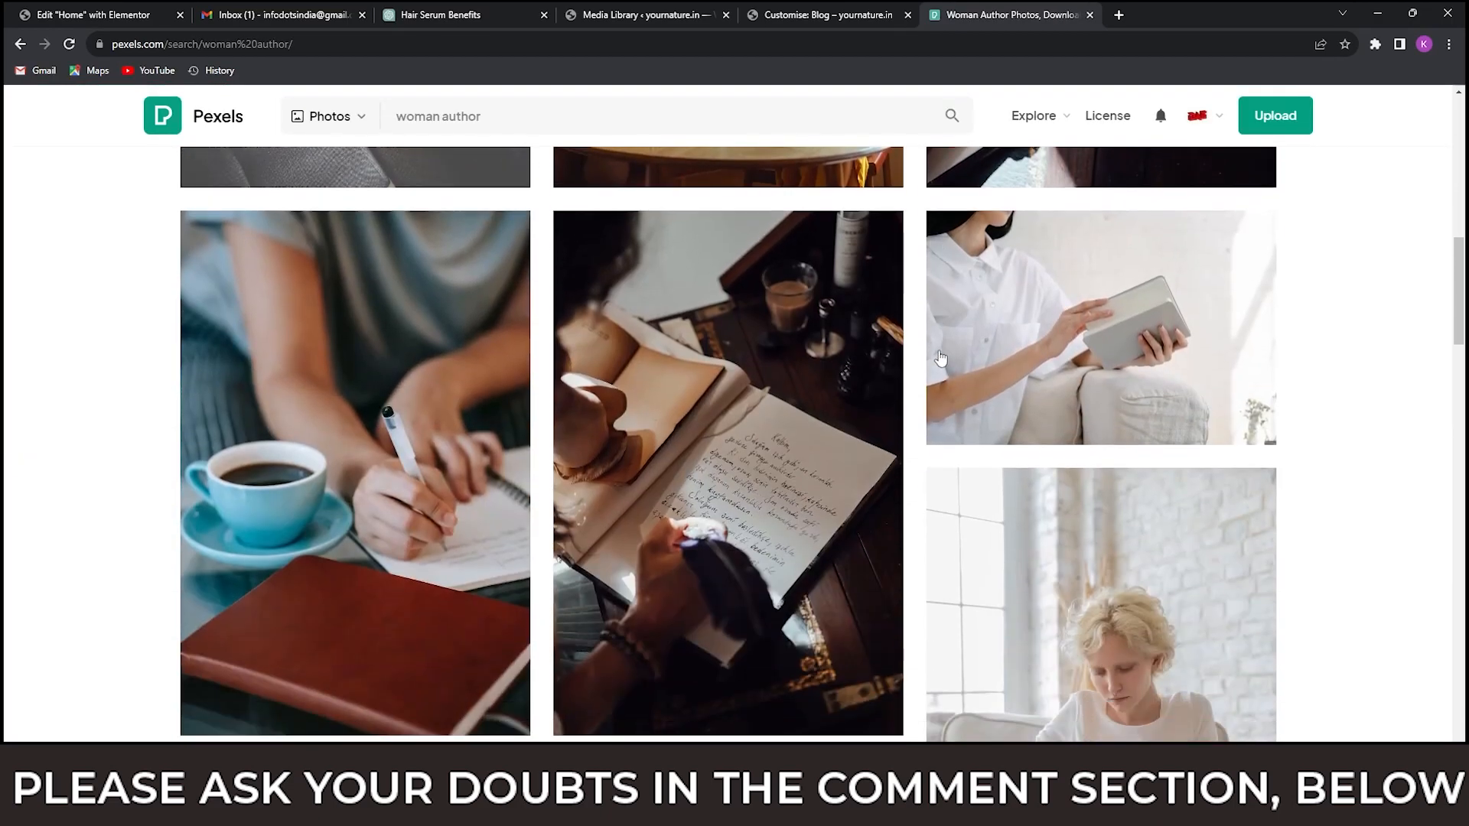
scroll(941, 358, "down", 5)
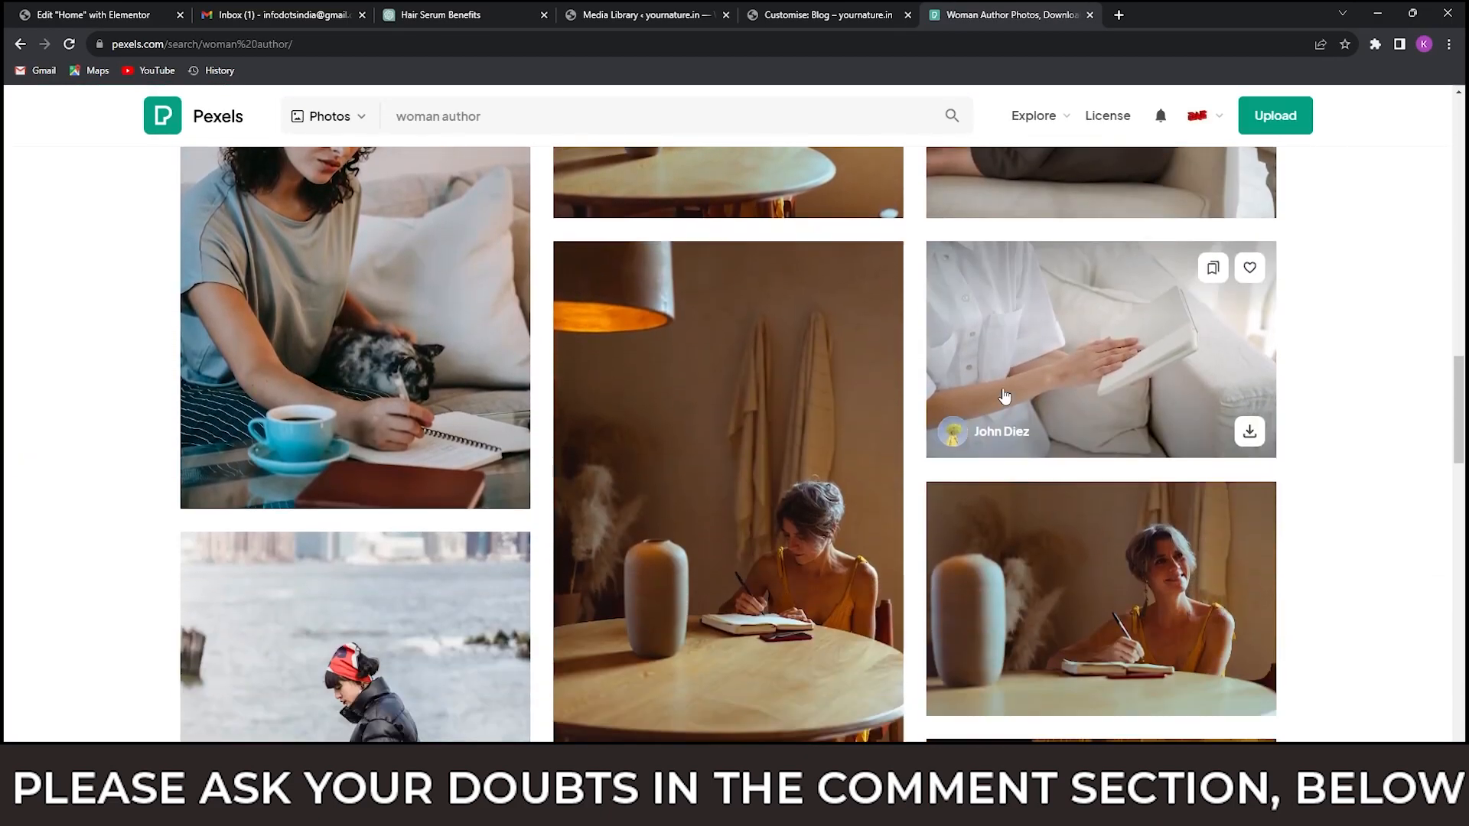
scroll(1004, 396, "down", 15)
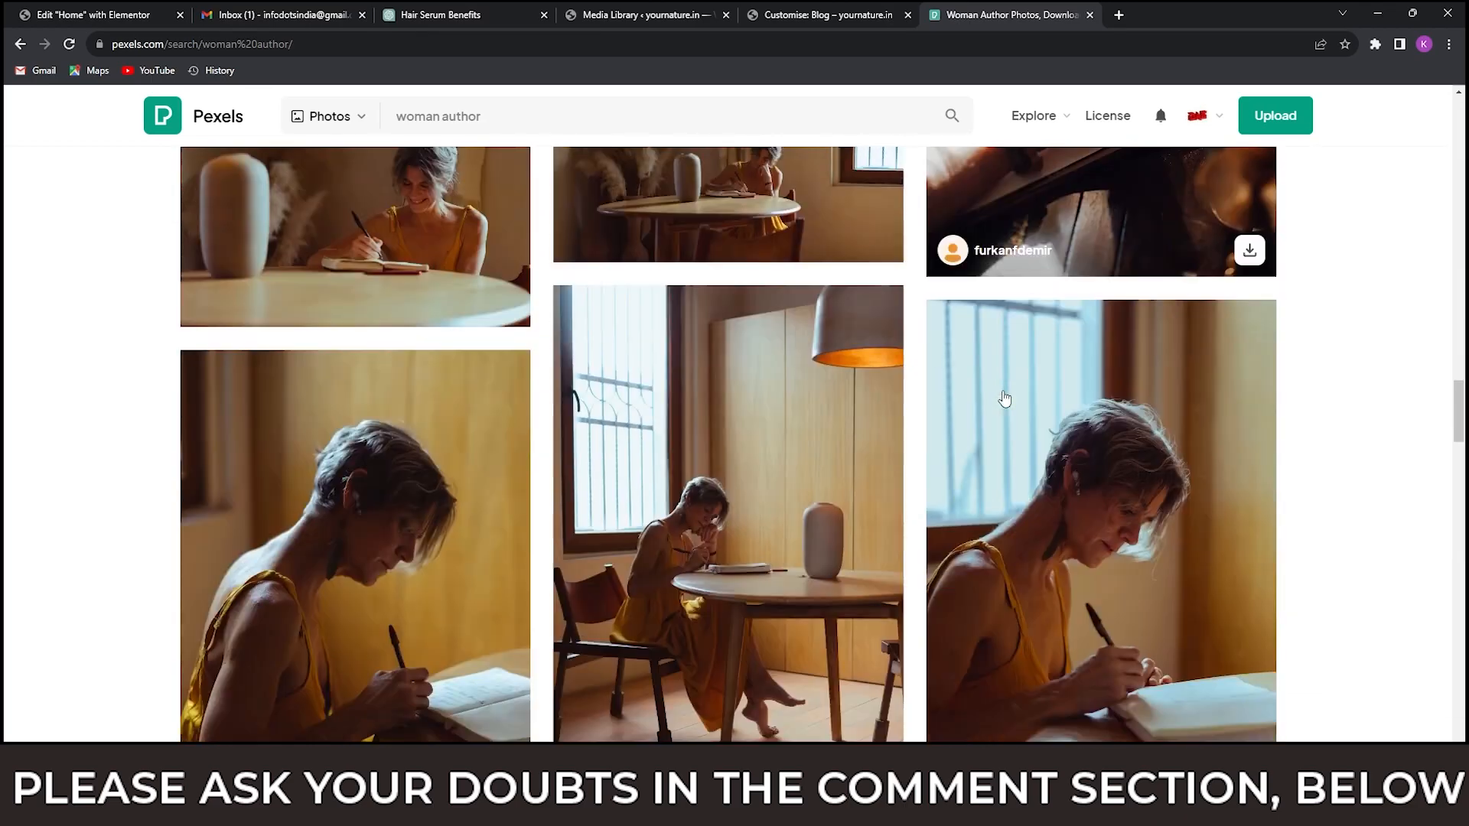
scroll(841, 428, "down", 6)
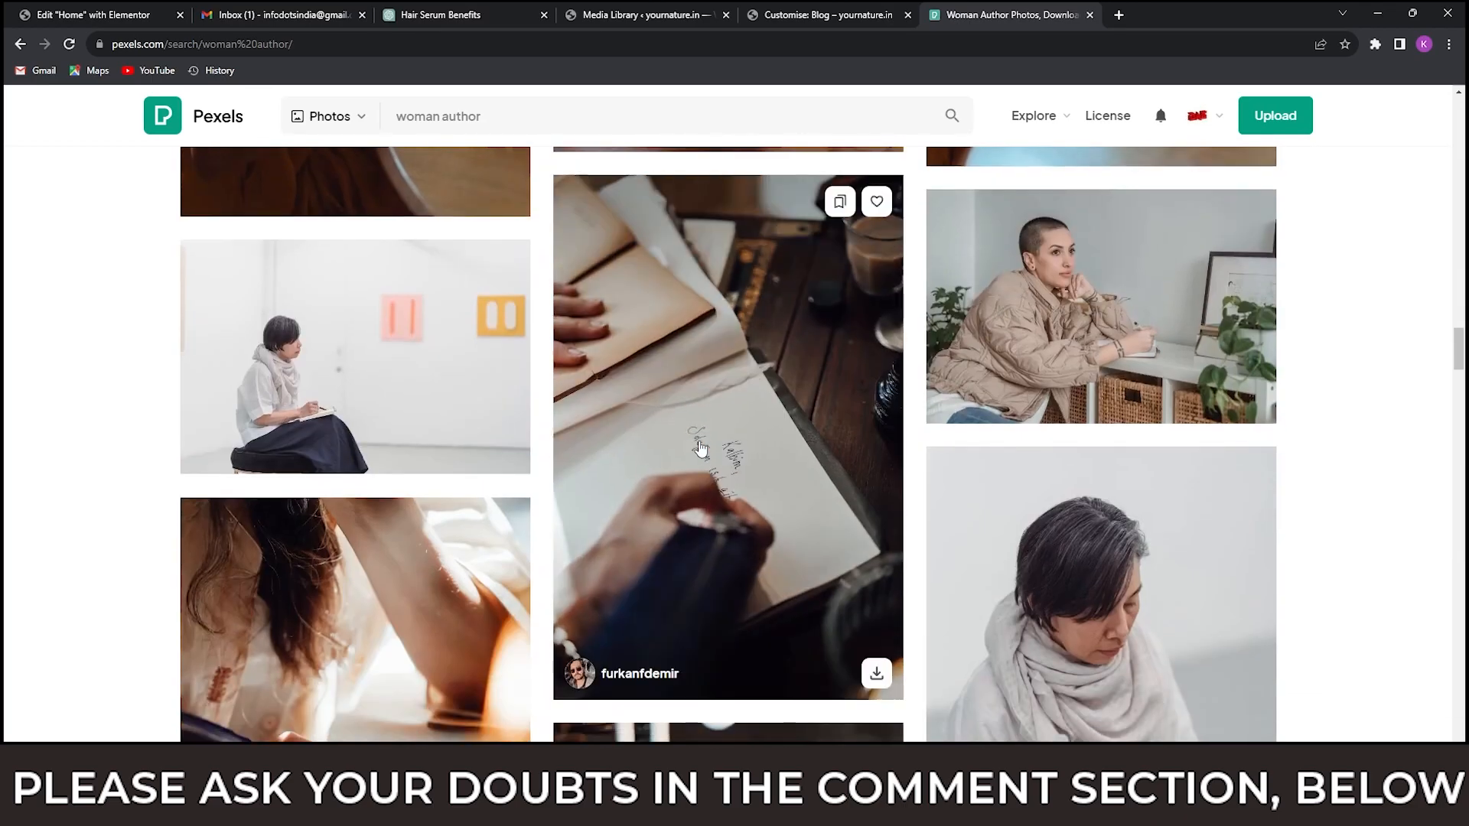
scroll(700, 447, "down", 5)
scroll(700, 447, "down", 10)
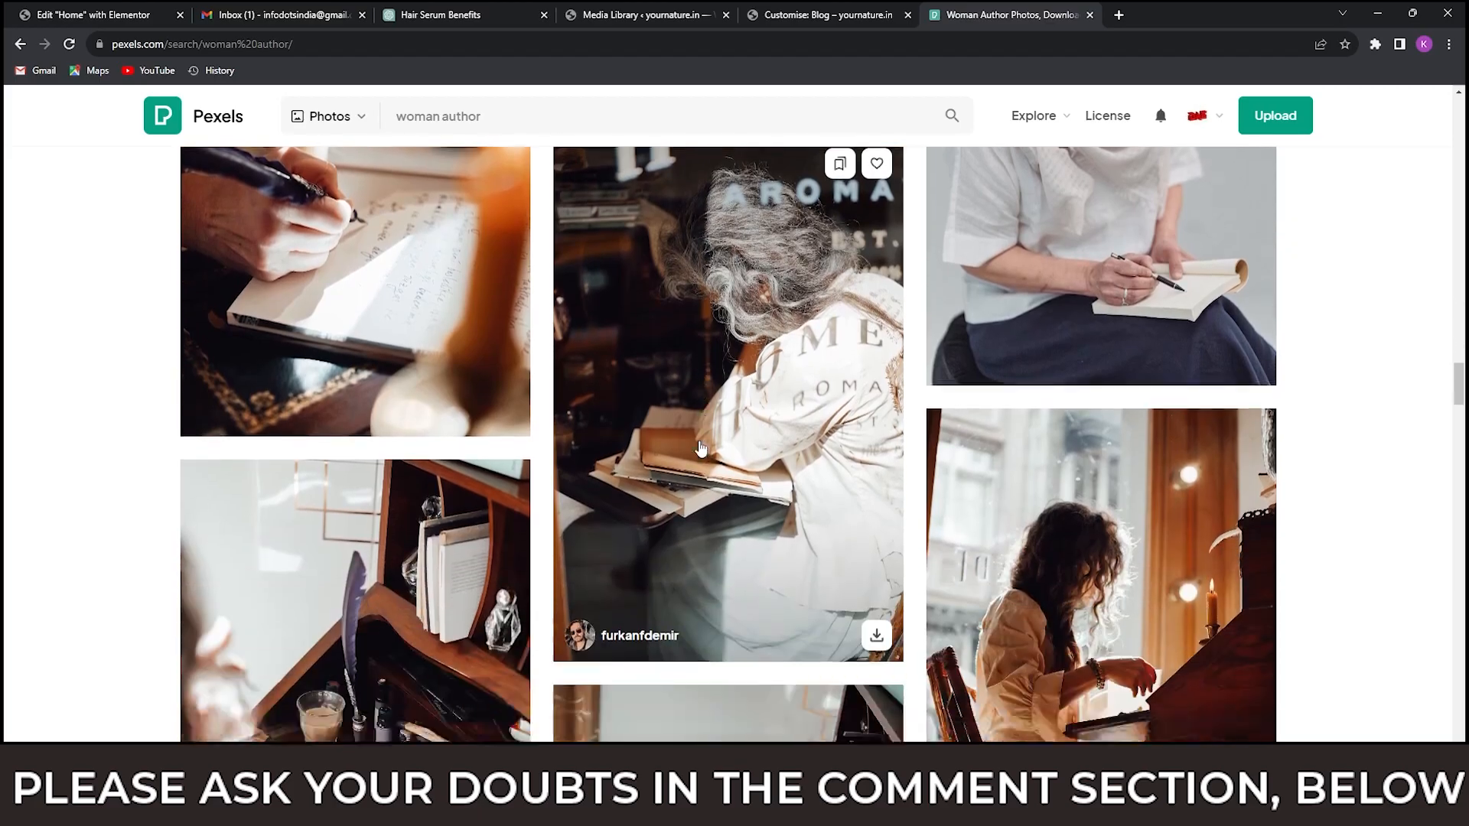
scroll(702, 447, "down", 10)
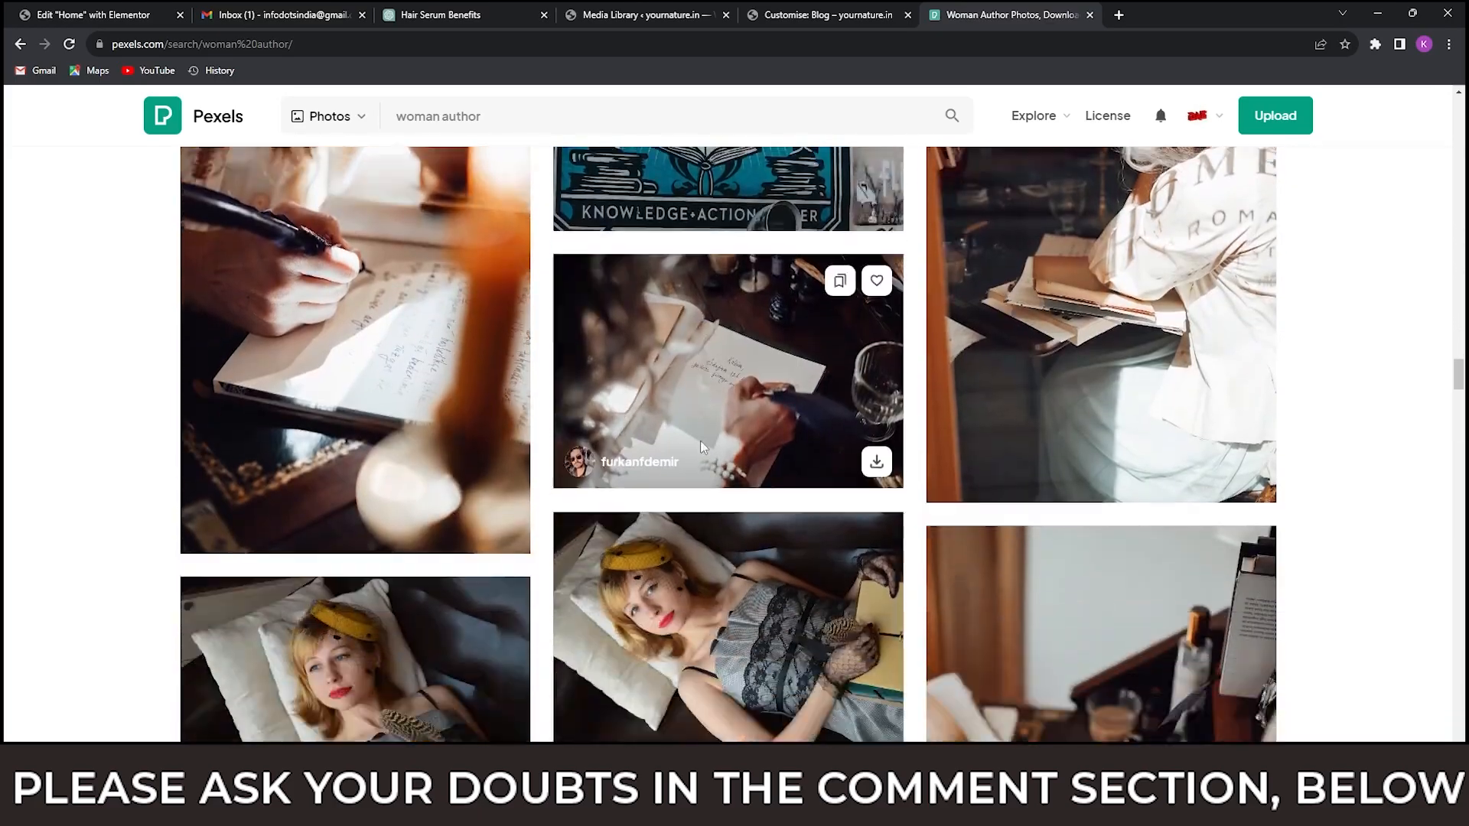
scroll(712, 475, "up", 15)
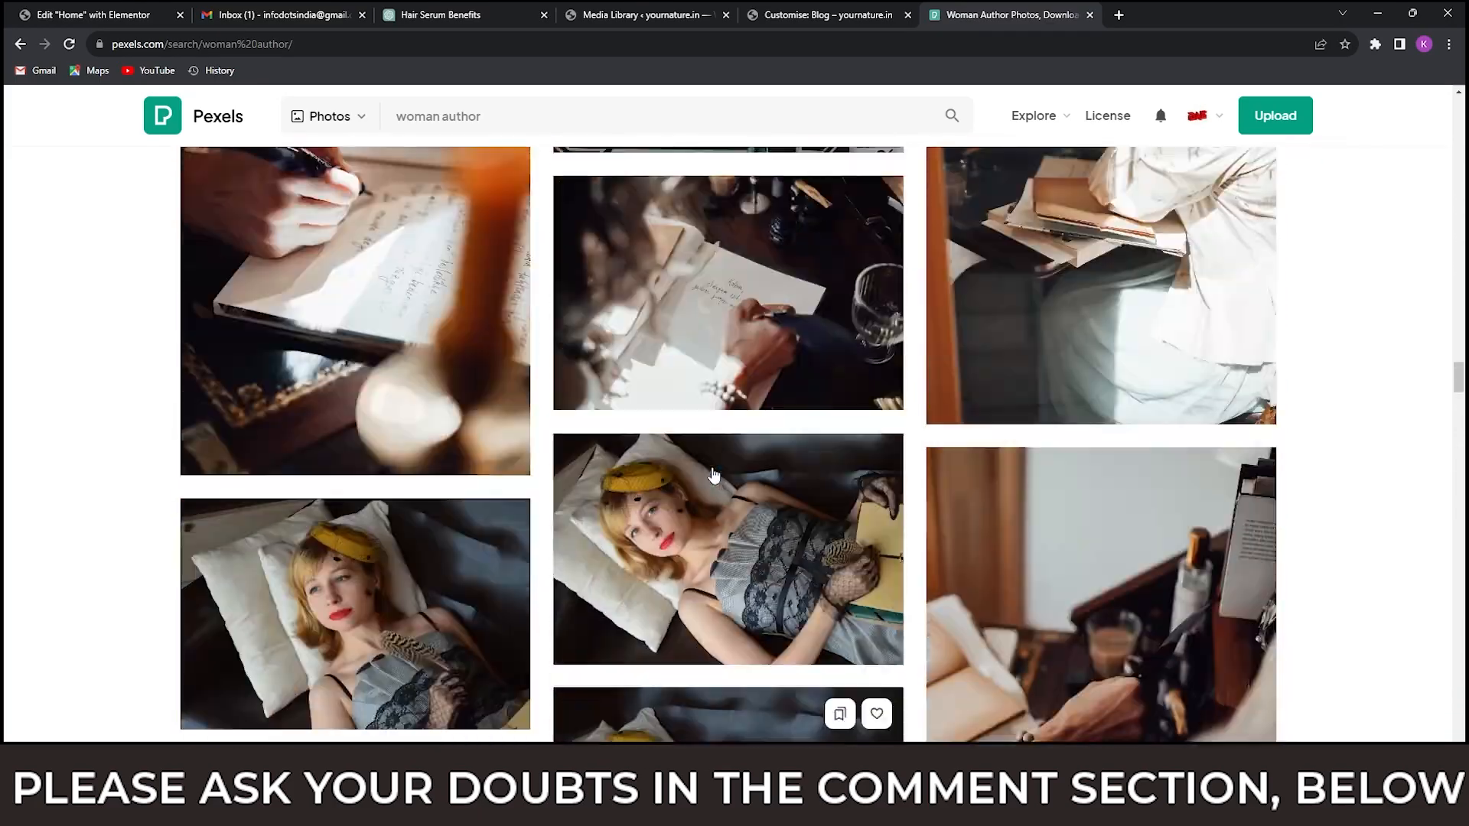
scroll(710, 472, "up", 6)
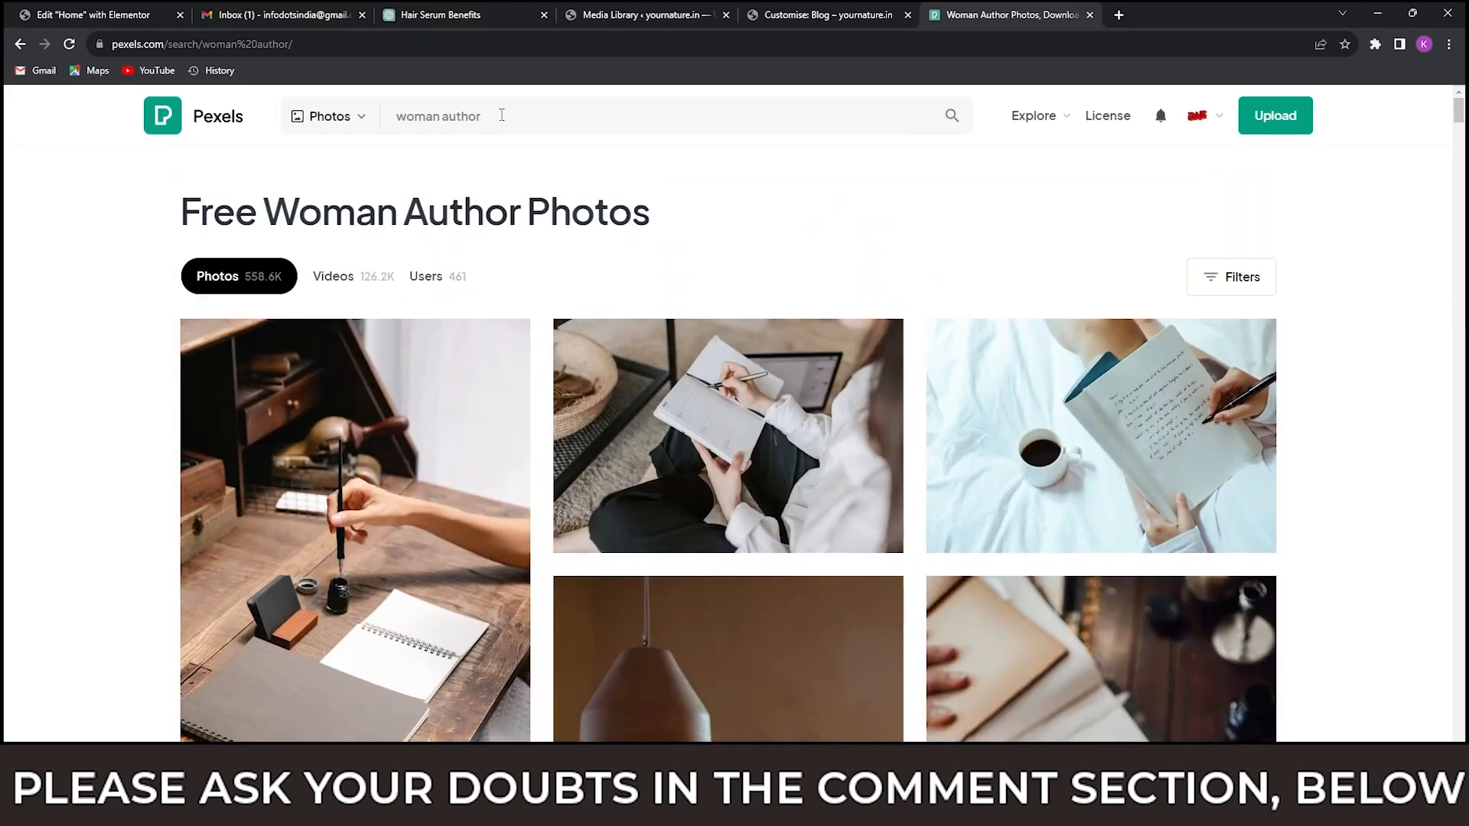
Search Pexels for "woman" instead and look through the portraits for a suitable profile picture.
left_click_drag(502, 115, 395, 116)
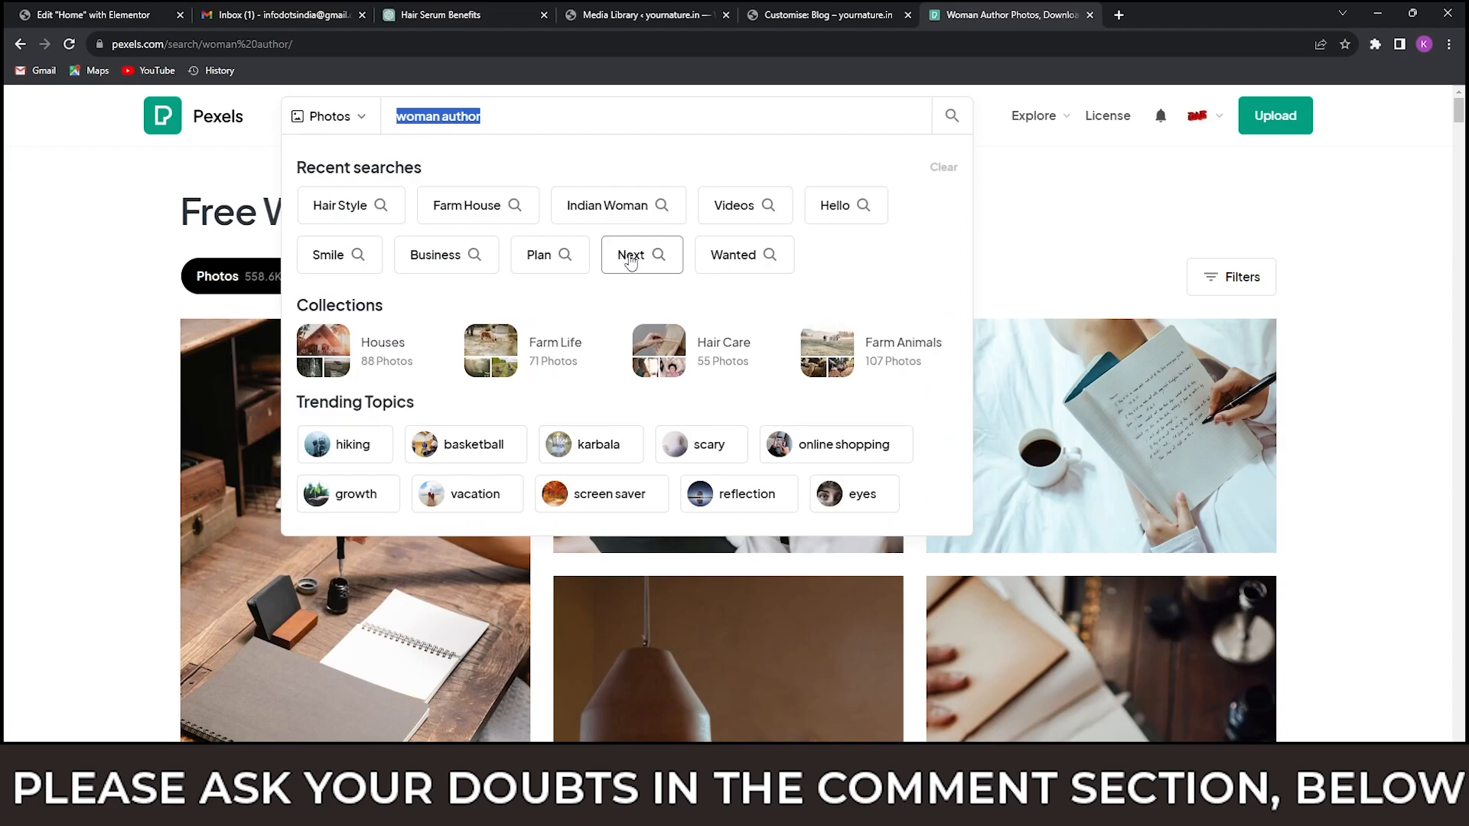
type("woman")
key("Return")
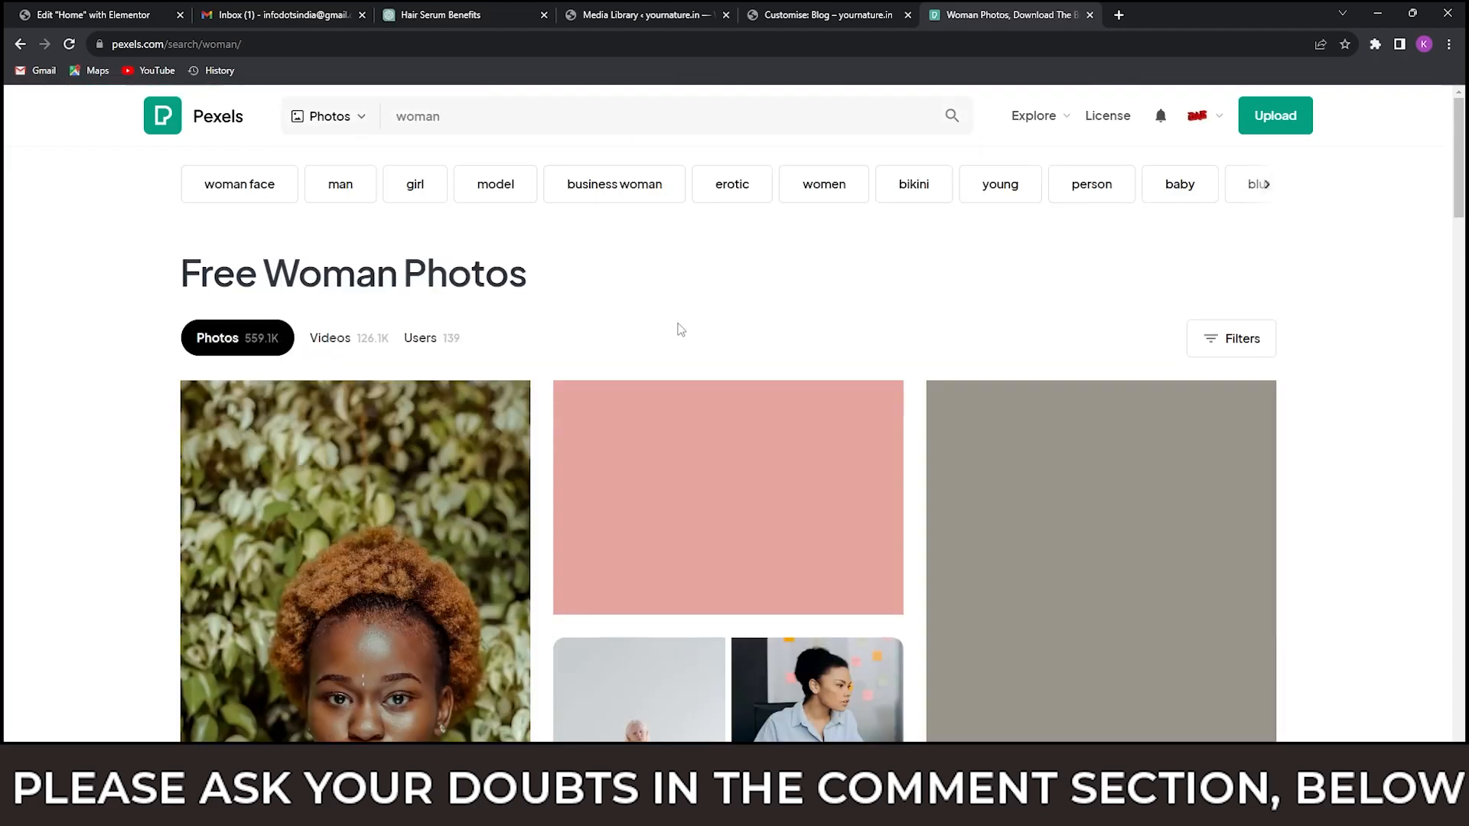
scroll(681, 329, "down", 3)
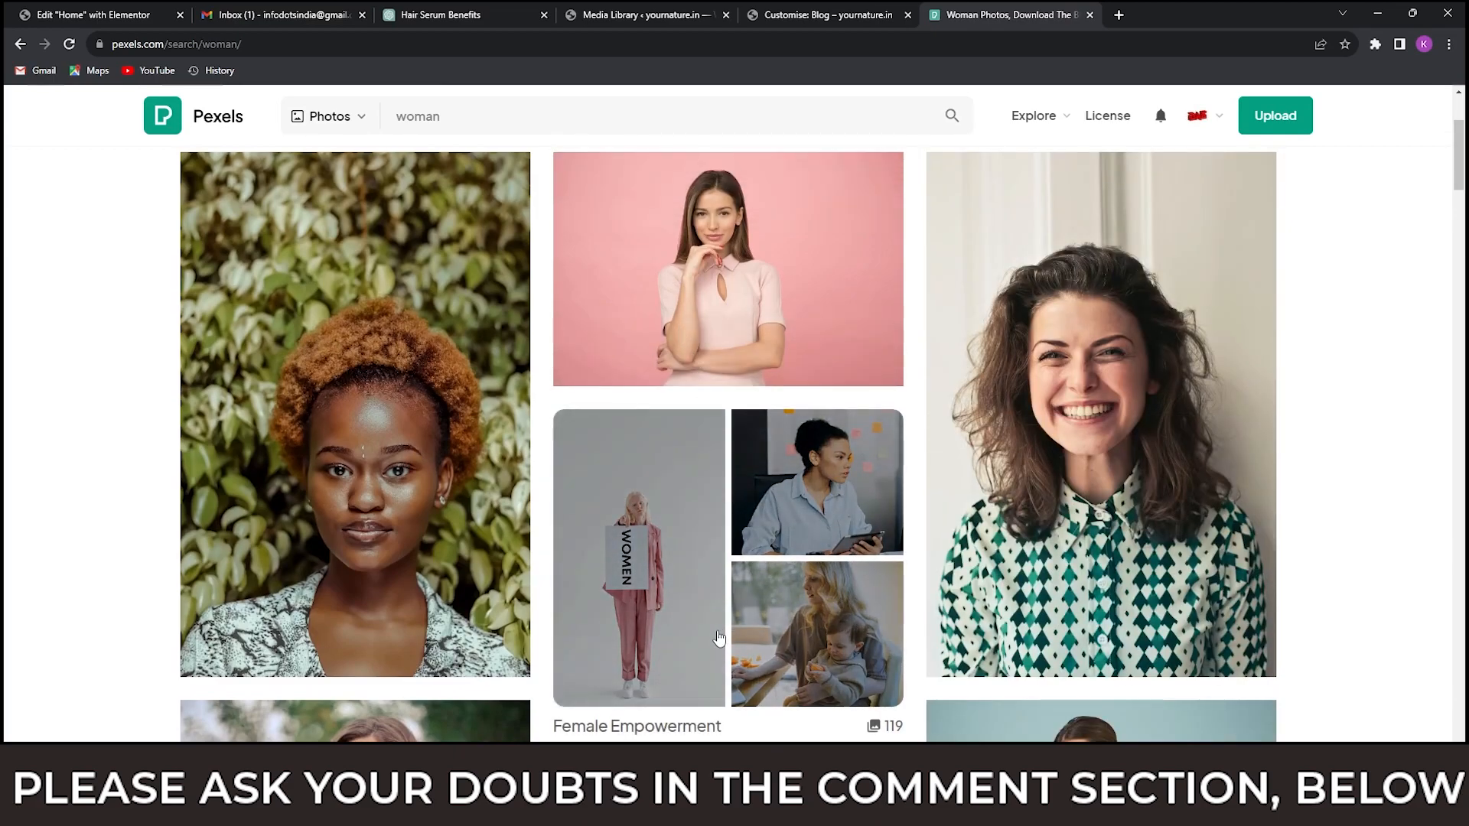
scroll(719, 638, "down", 4)
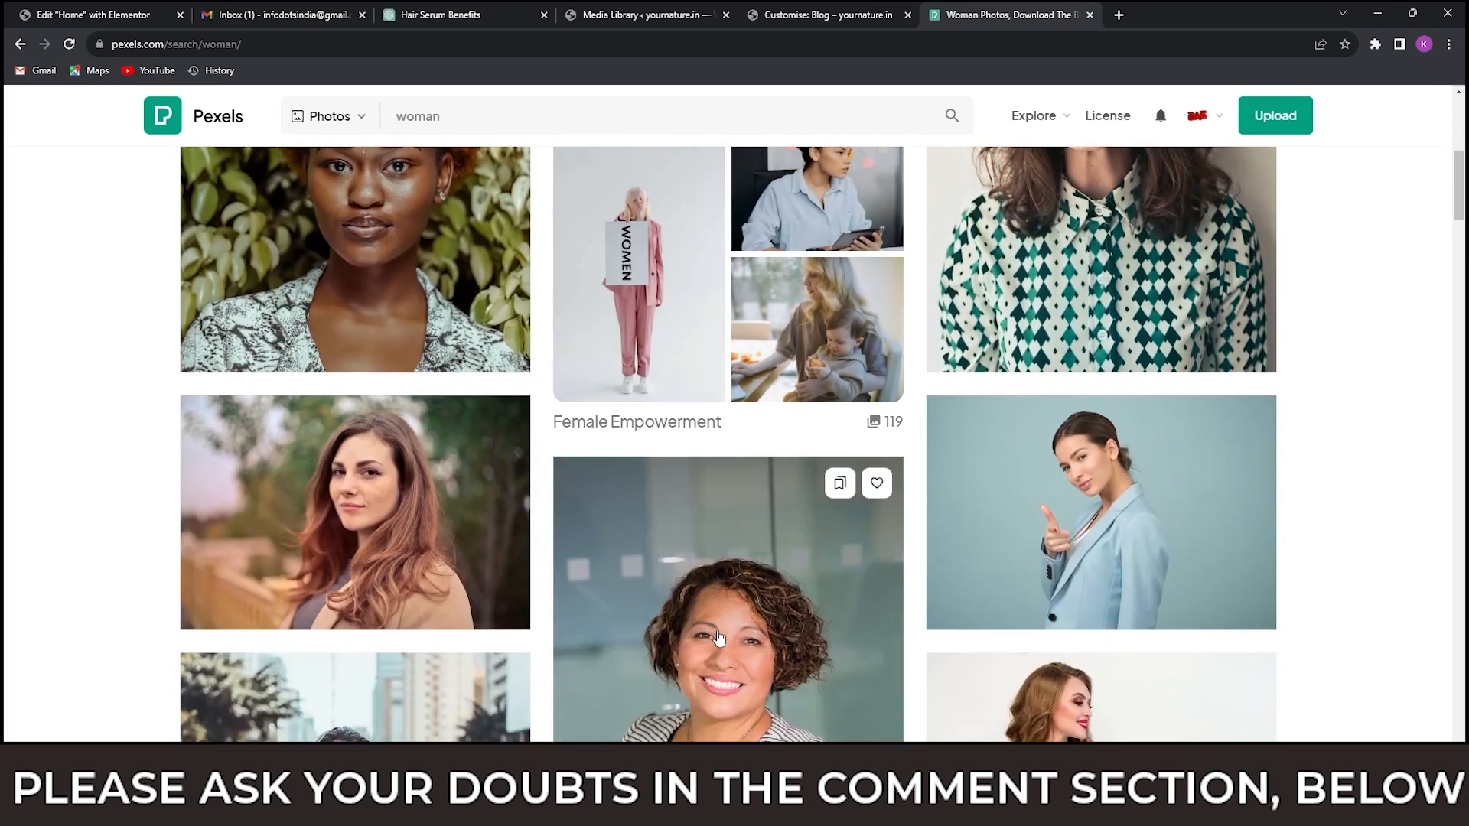
scroll(719, 637, "down", 3)
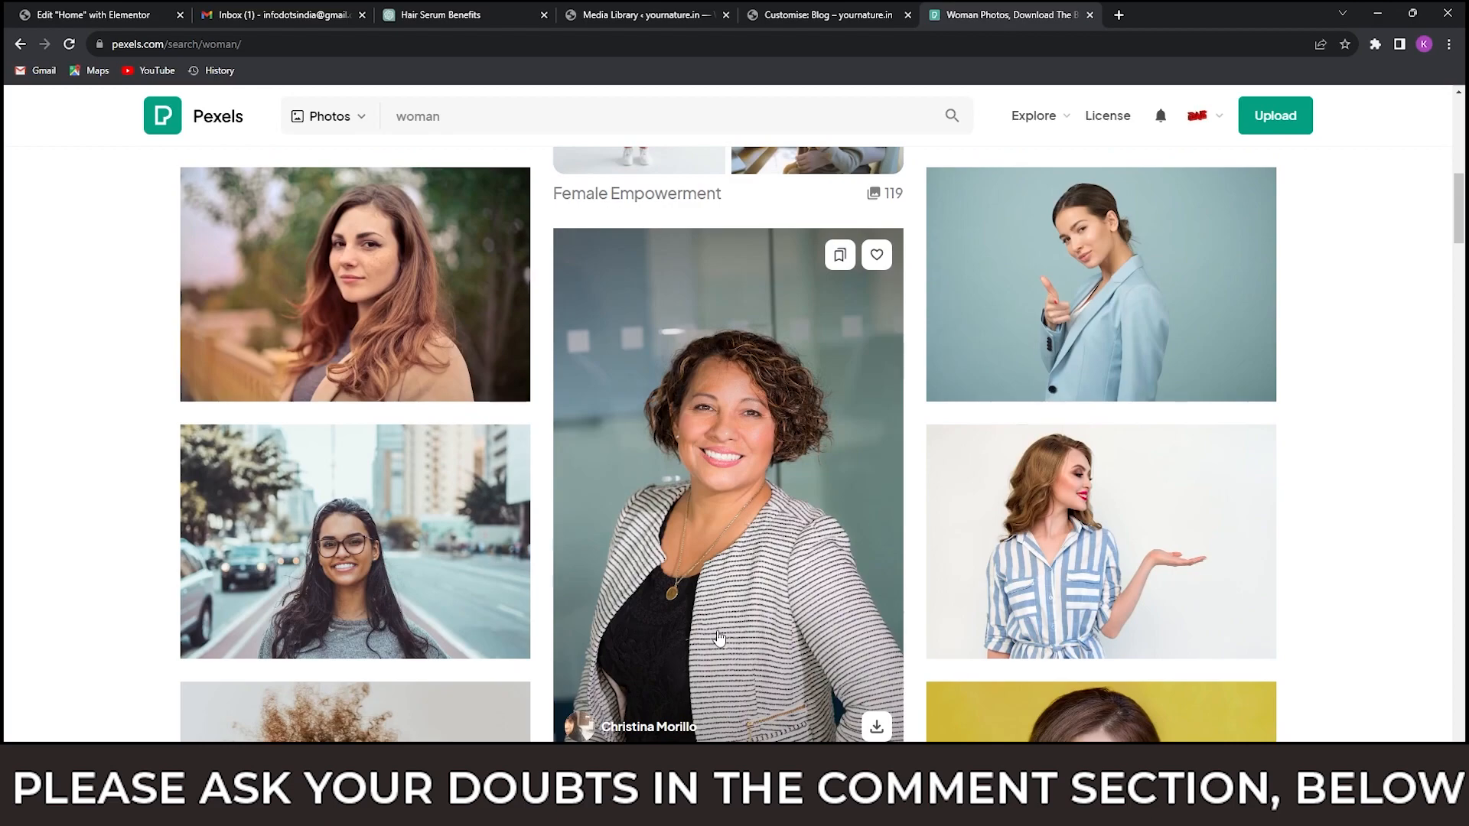
scroll(719, 638, "down", 5)
scroll(719, 638, "up", 3)
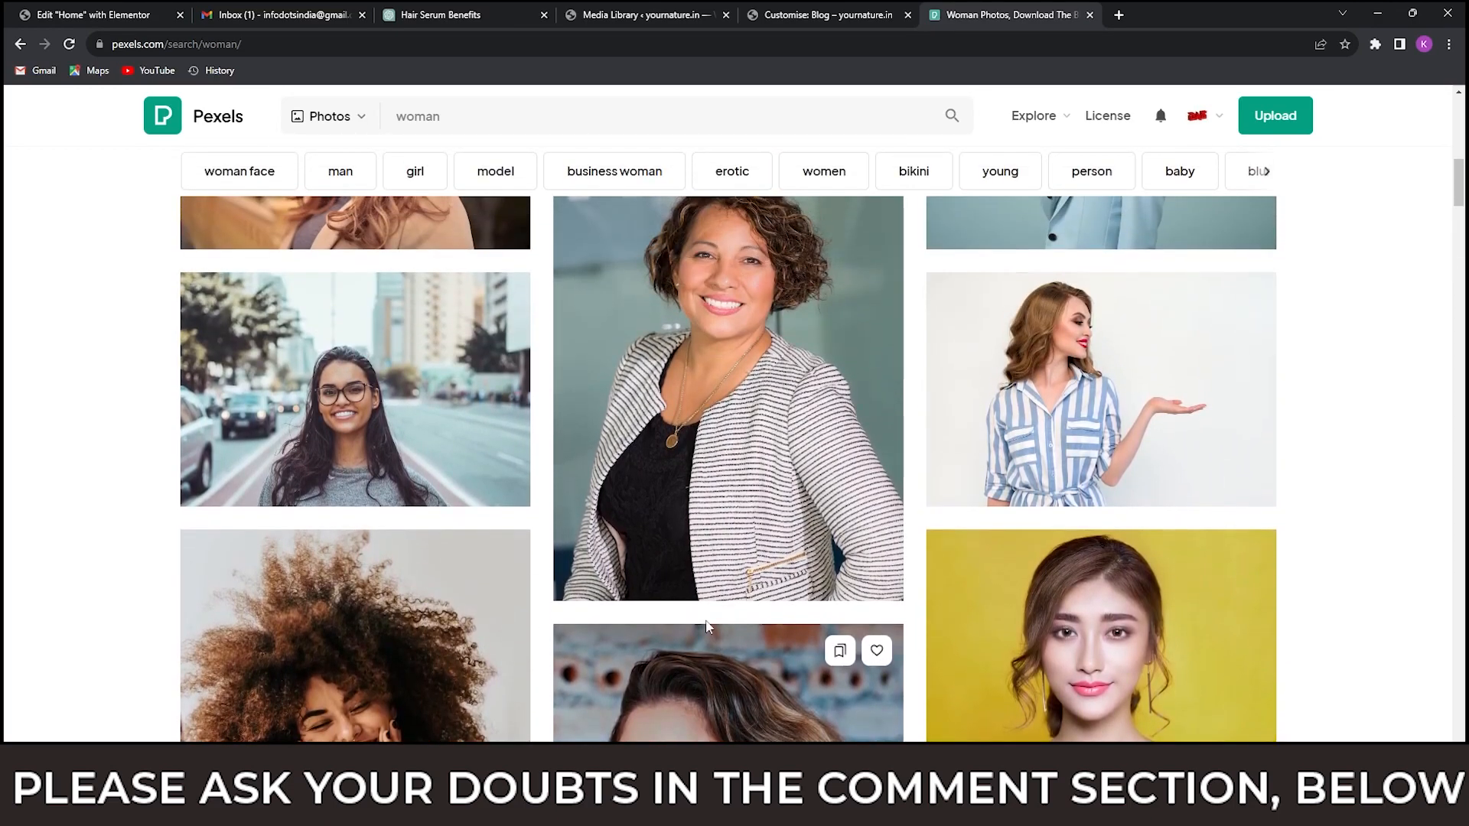
Download the photo of the smiling woman wearing black eyeglasses in the Medium 1280×853 size and dismiss the thank-you popup.
left_click(414, 370)
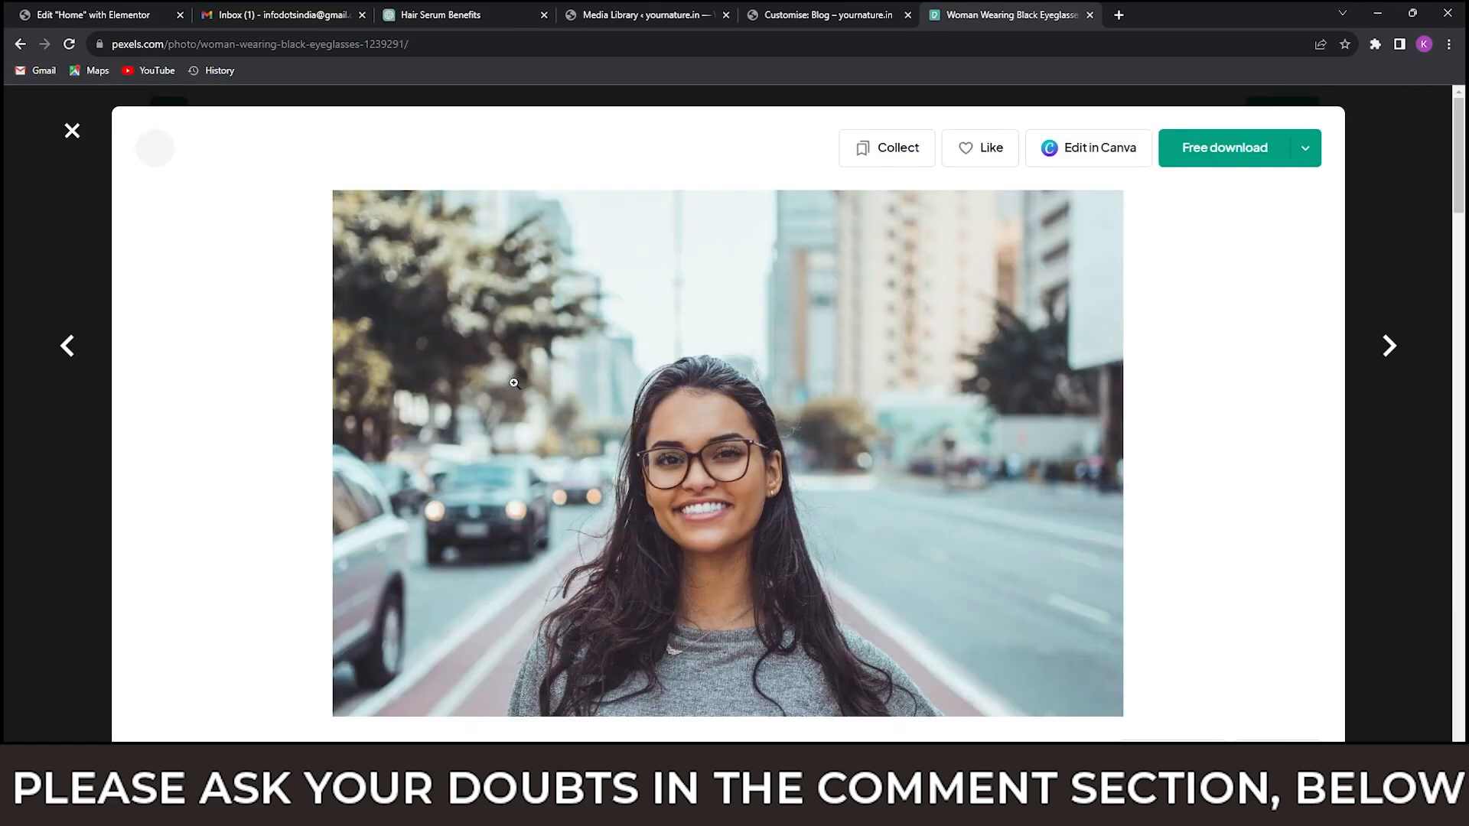
left_click(1307, 151)
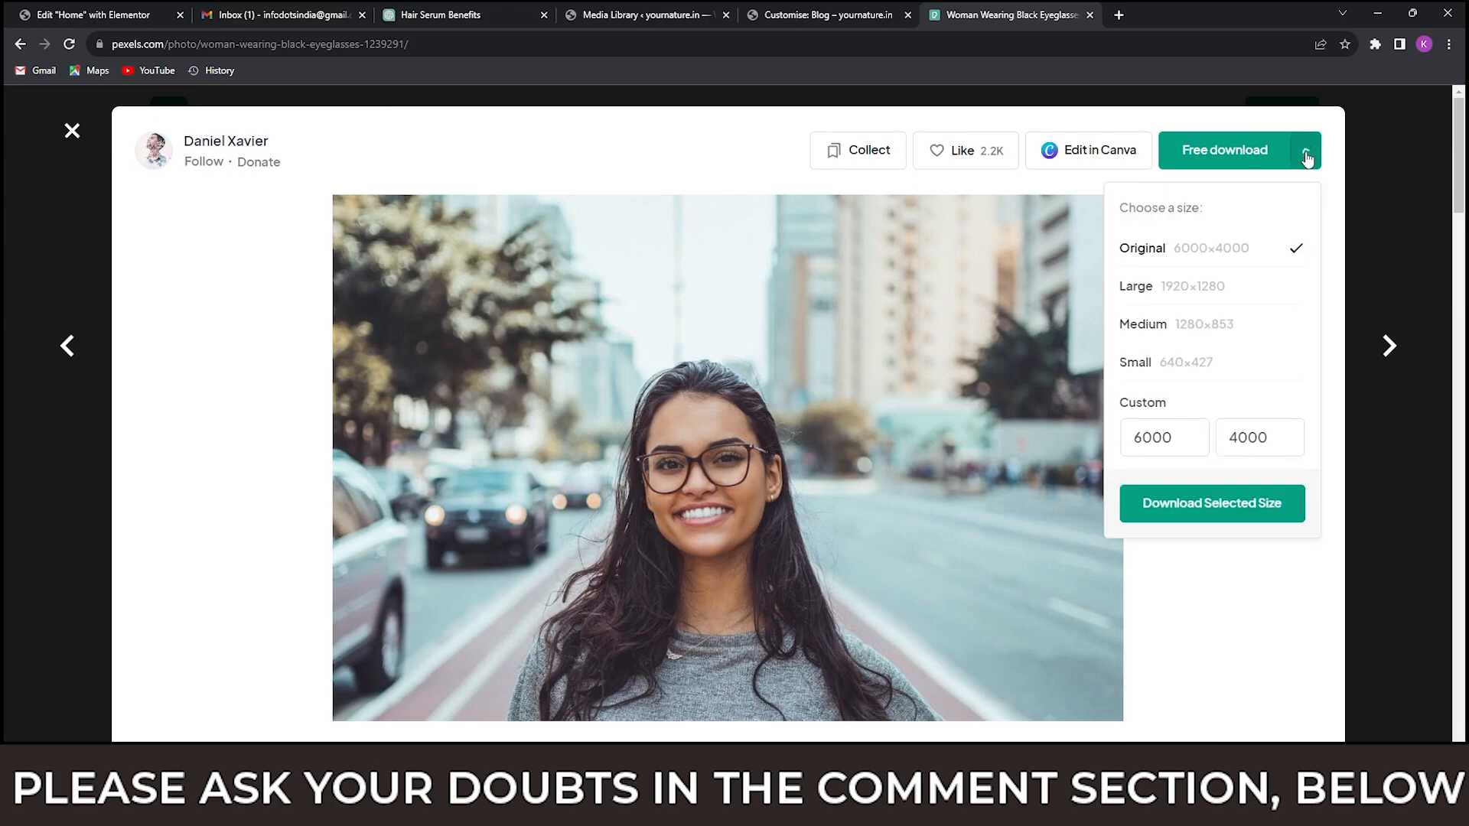
left_click(1159, 325)
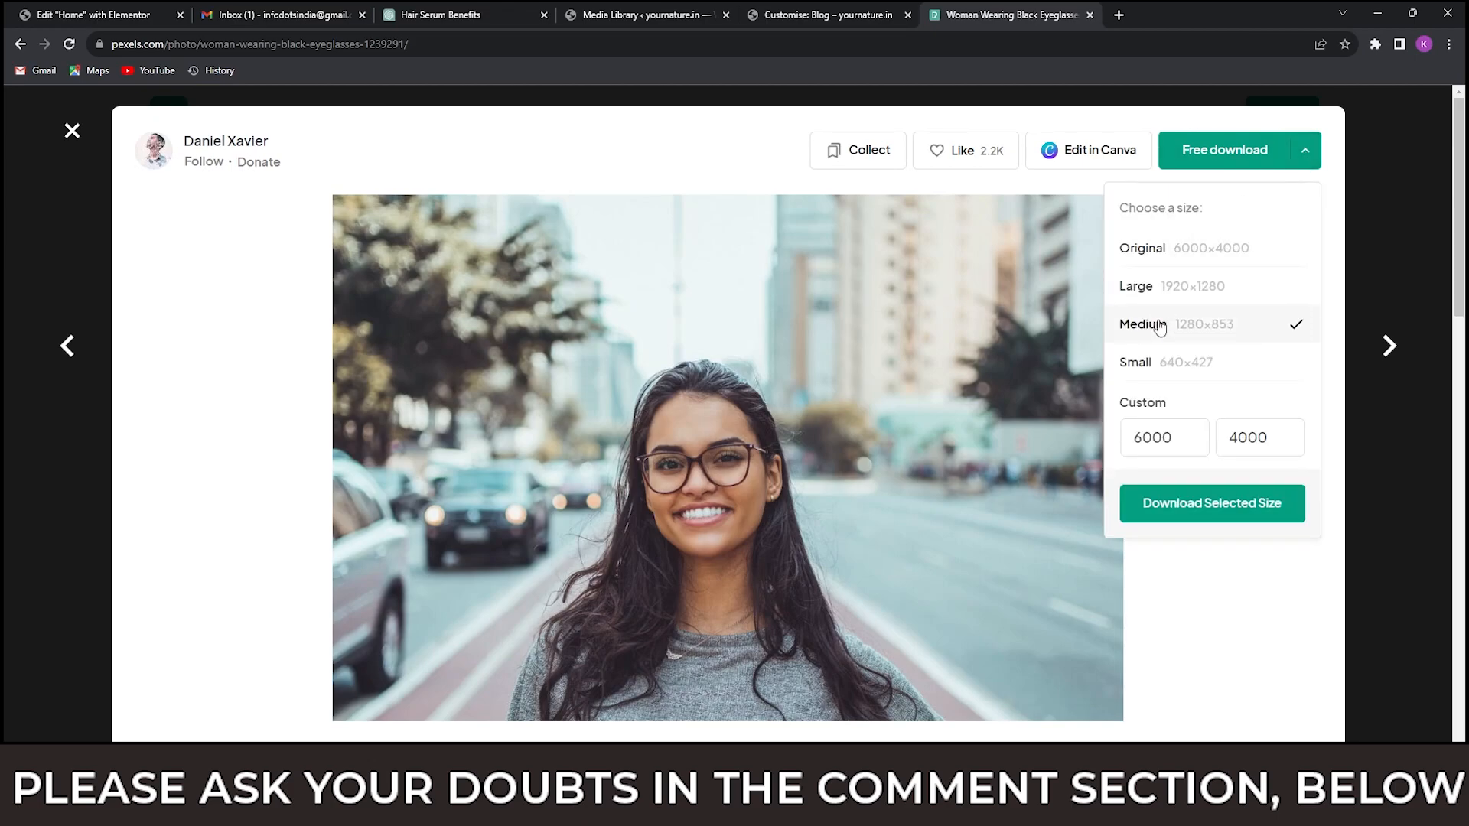
left_click(1186, 505)
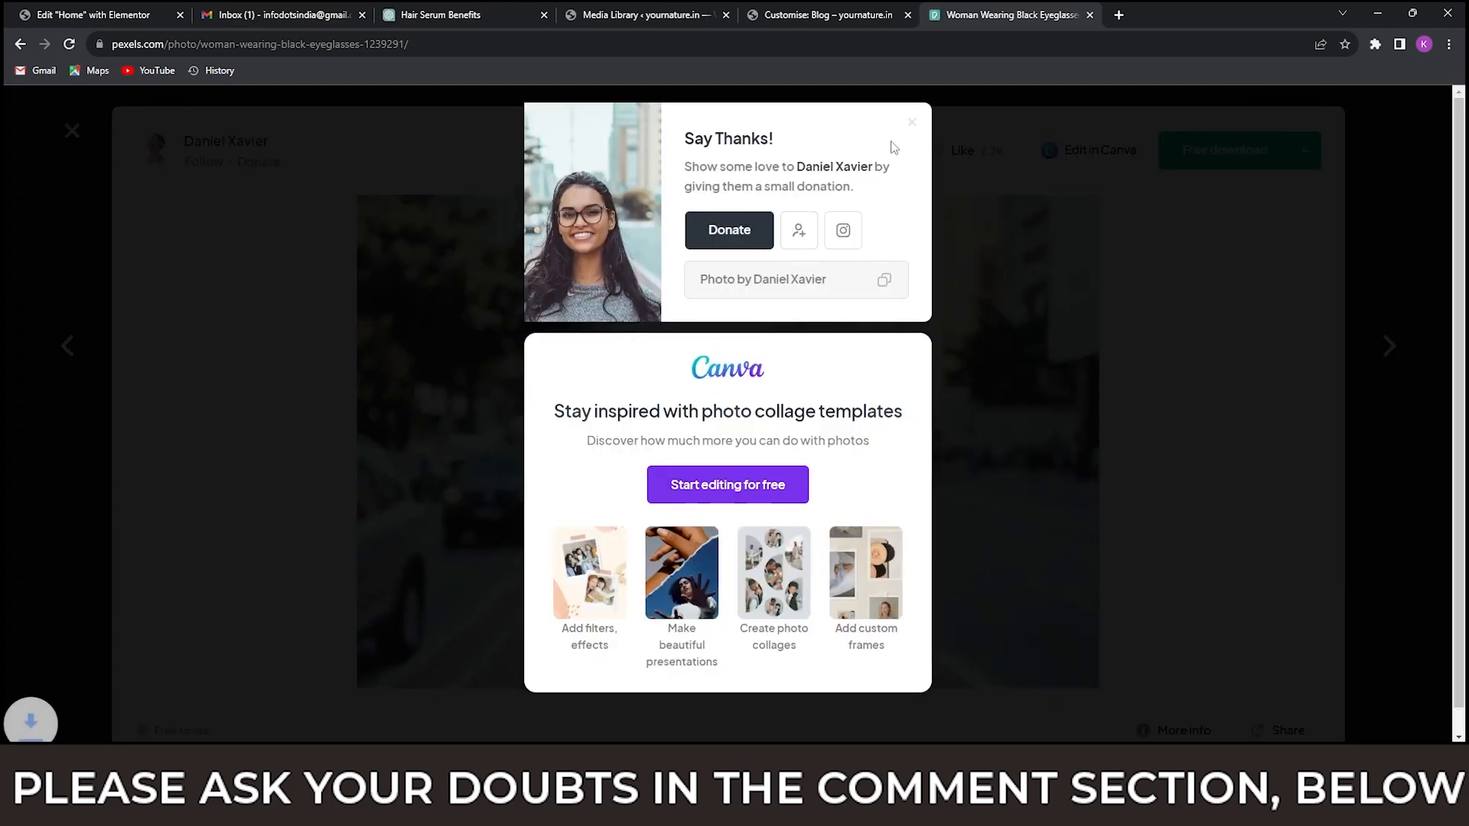
left_click(911, 127)
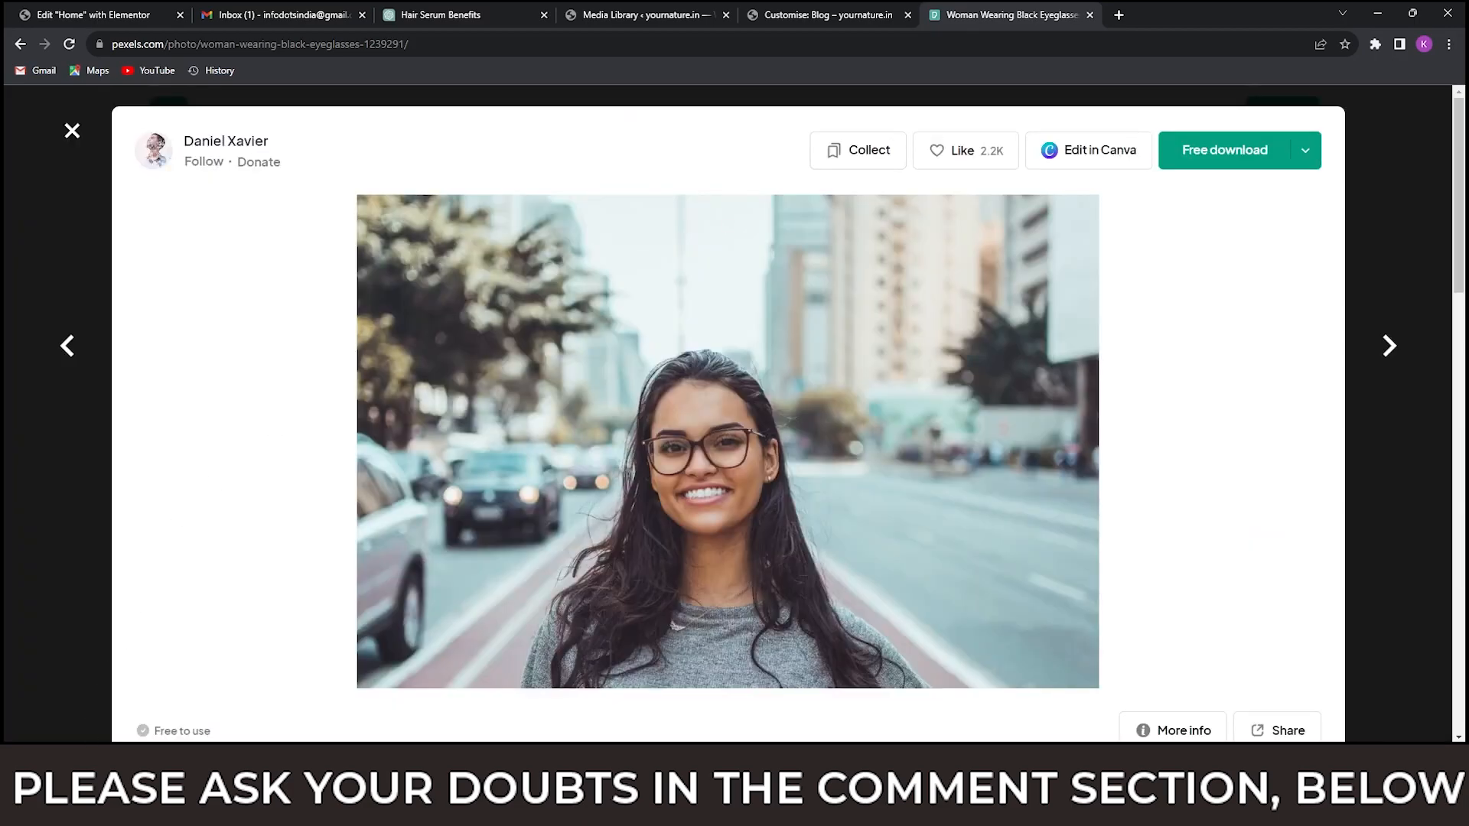
Upload the downloaded eyeglasses portrait from the Downloads folder to the yournature.in Media Library.
left_click(213, 712)
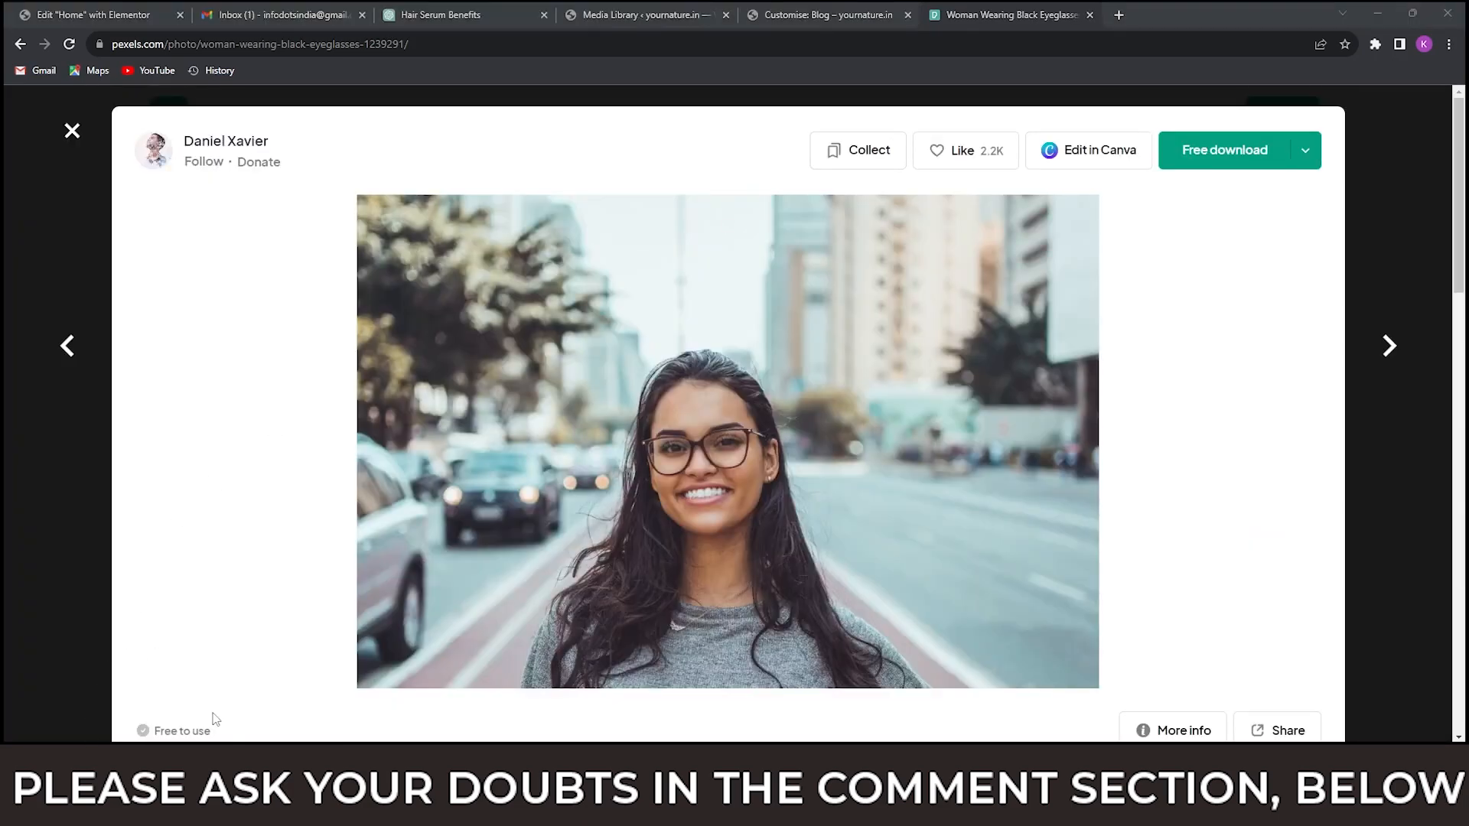
left_click_drag(657, 274, 691, 556)
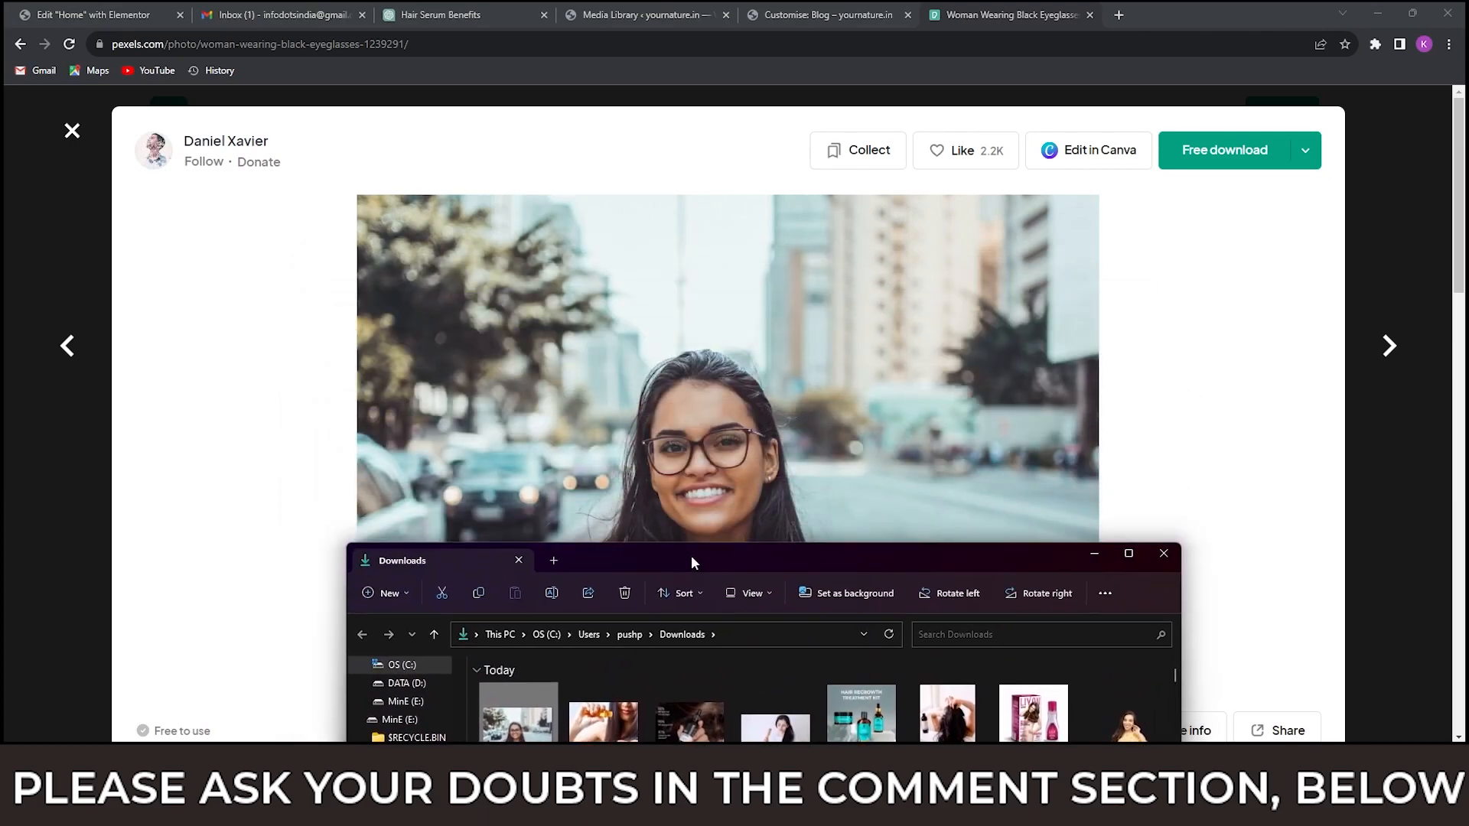
left_click(612, 17)
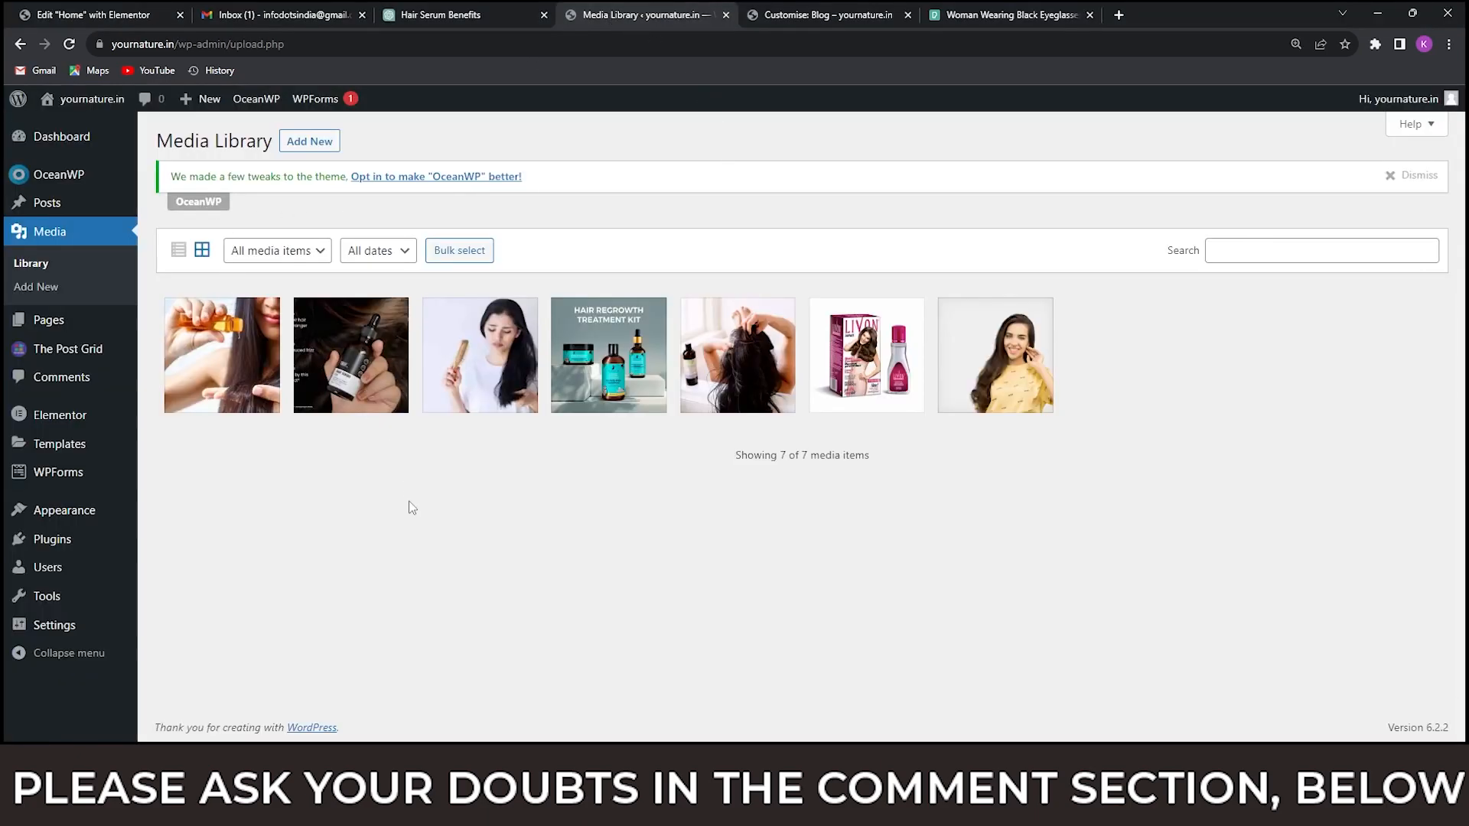
left_click(336, 153)
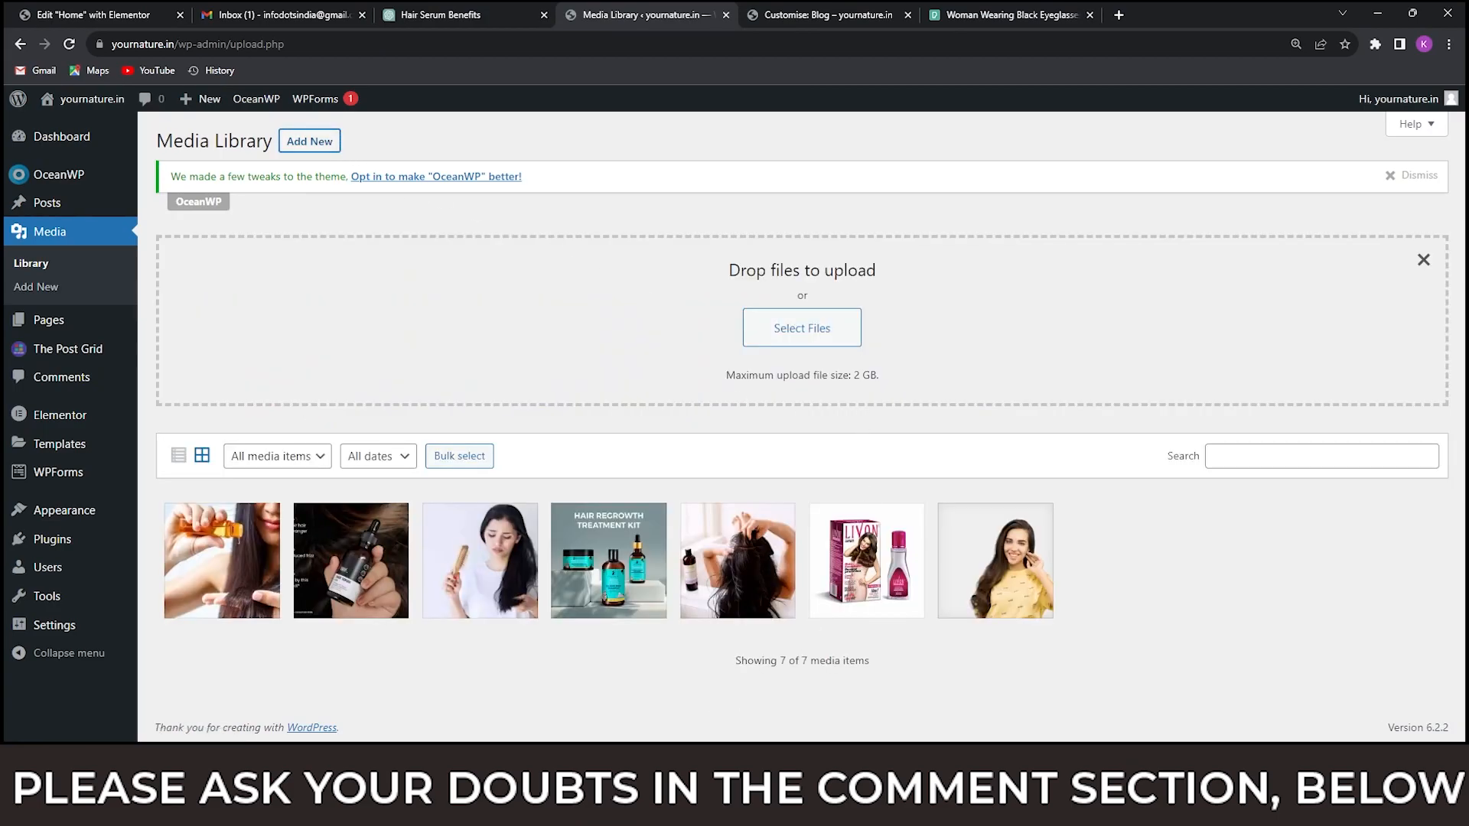
mouse_move(753, 804)
left_click(897, 715)
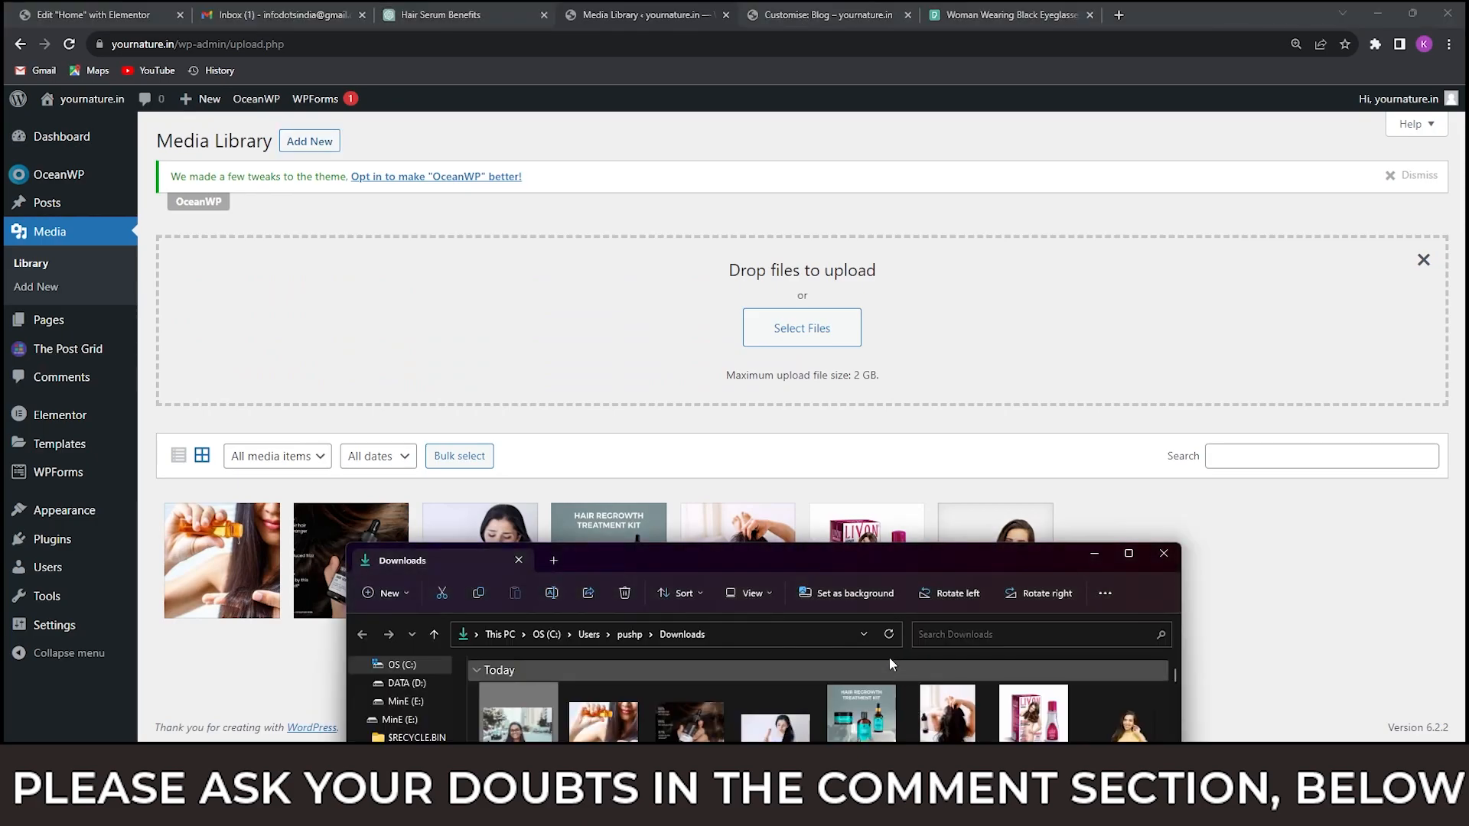
left_click_drag(530, 738, 787, 371)
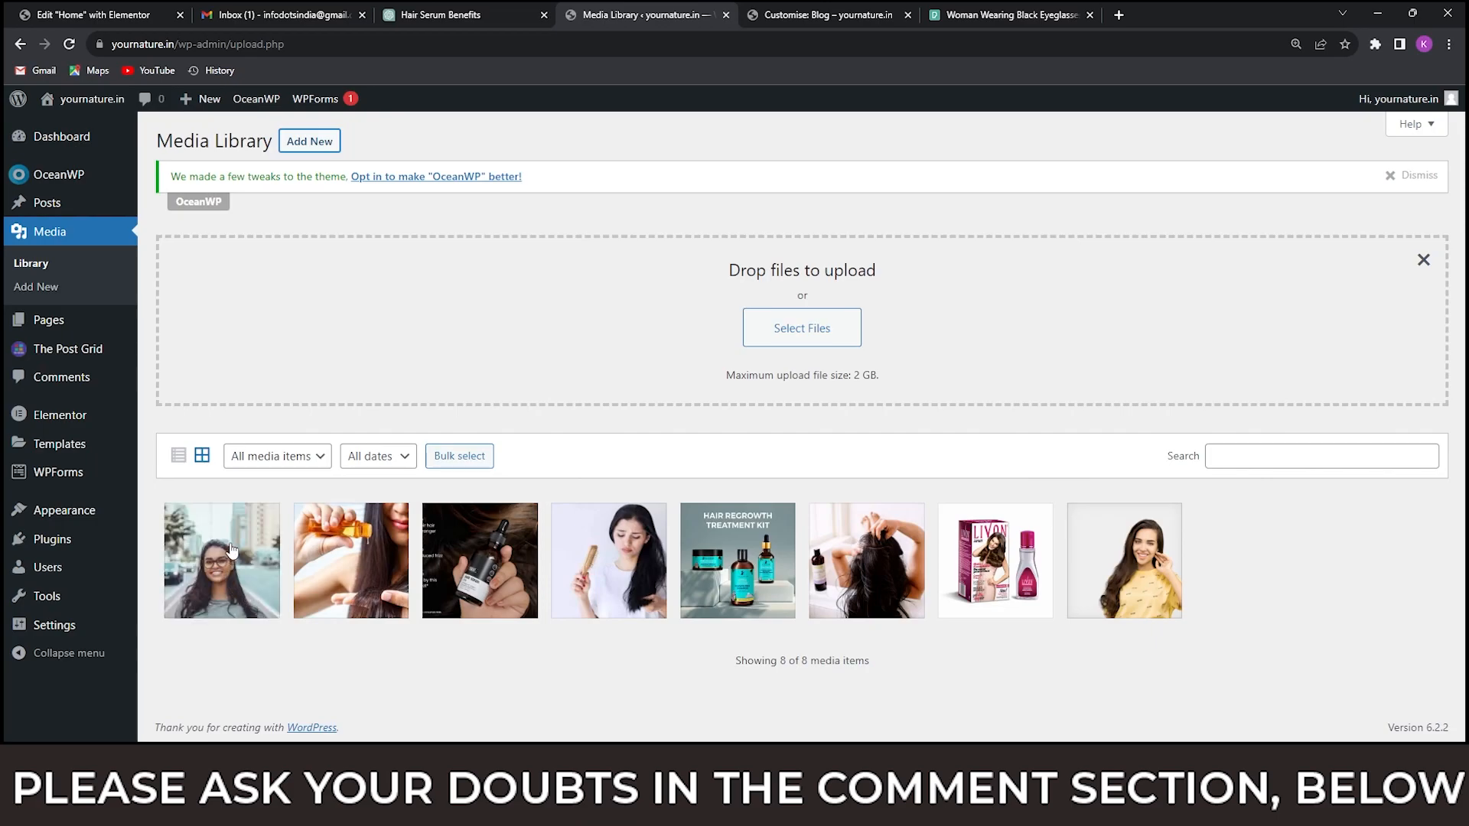
Open the attachment details of the newly uploaded eyeglasses portrait and copy its file URL to the clipboard.
left_click(222, 562)
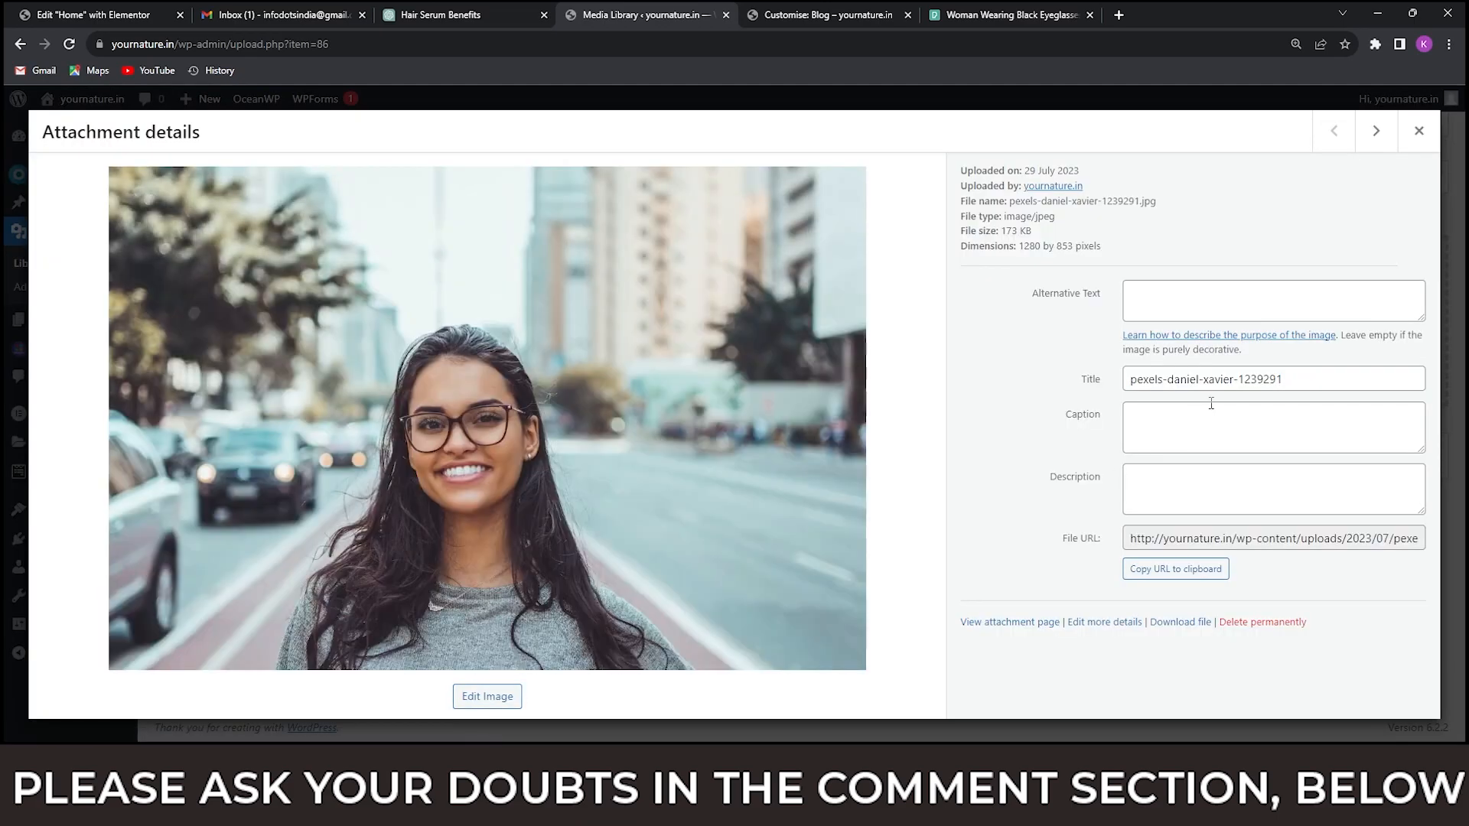
left_click(1255, 541)
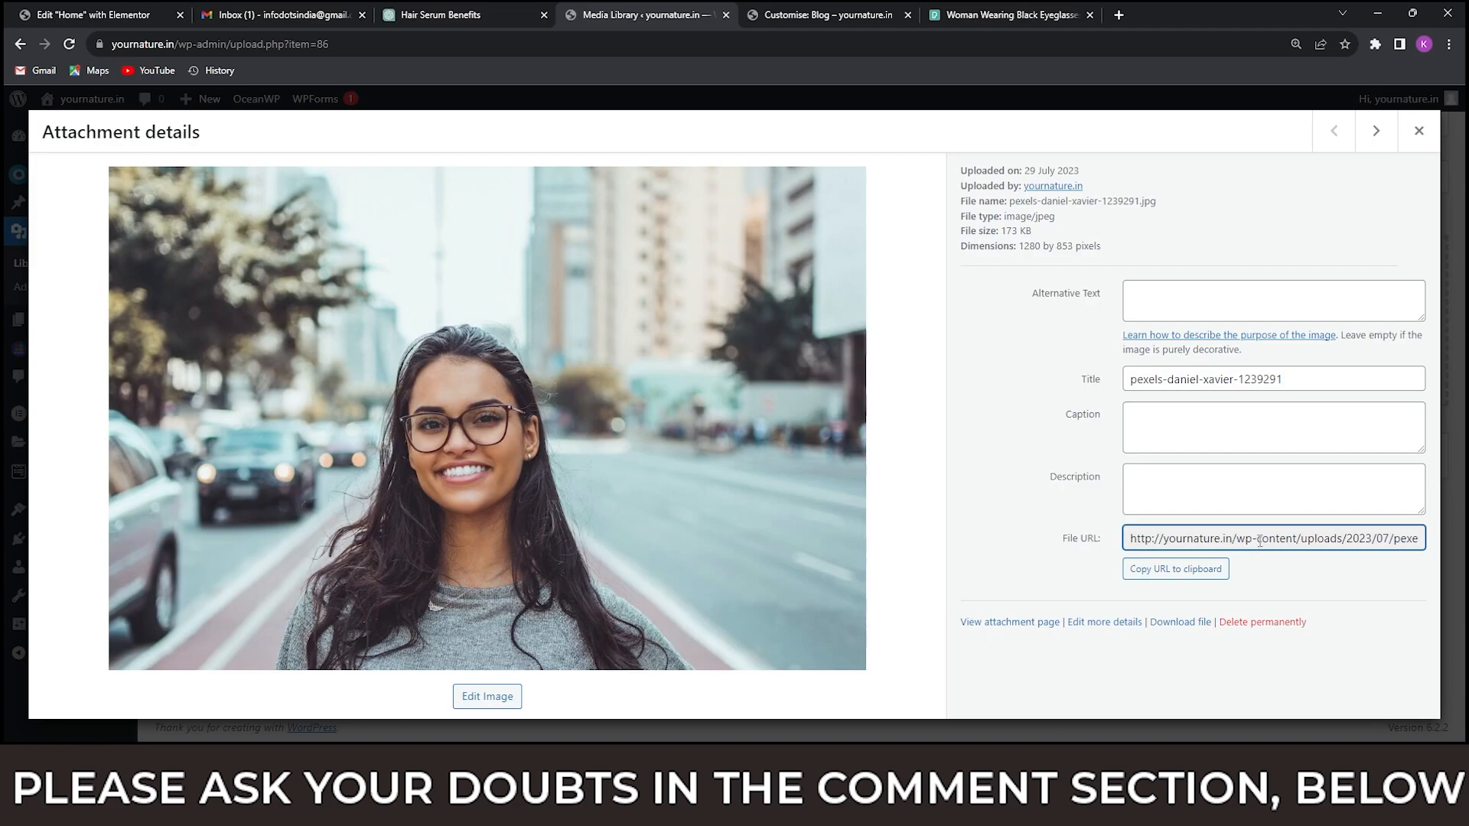
left_click(1174, 575)
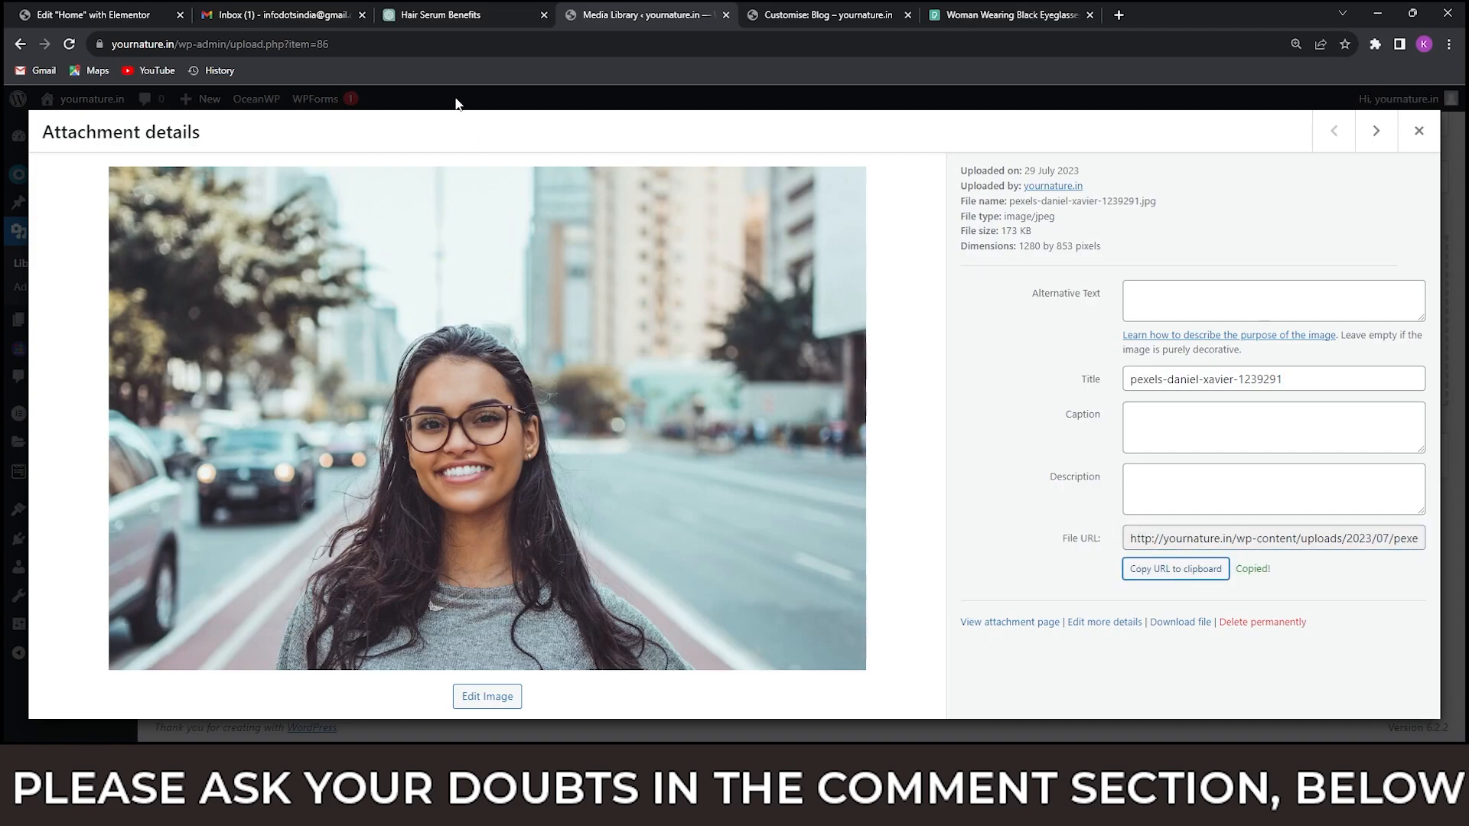
Return to the Blog page customiser and replace the About Me widget's image URL with the copied portrait URL.
left_click(827, 15)
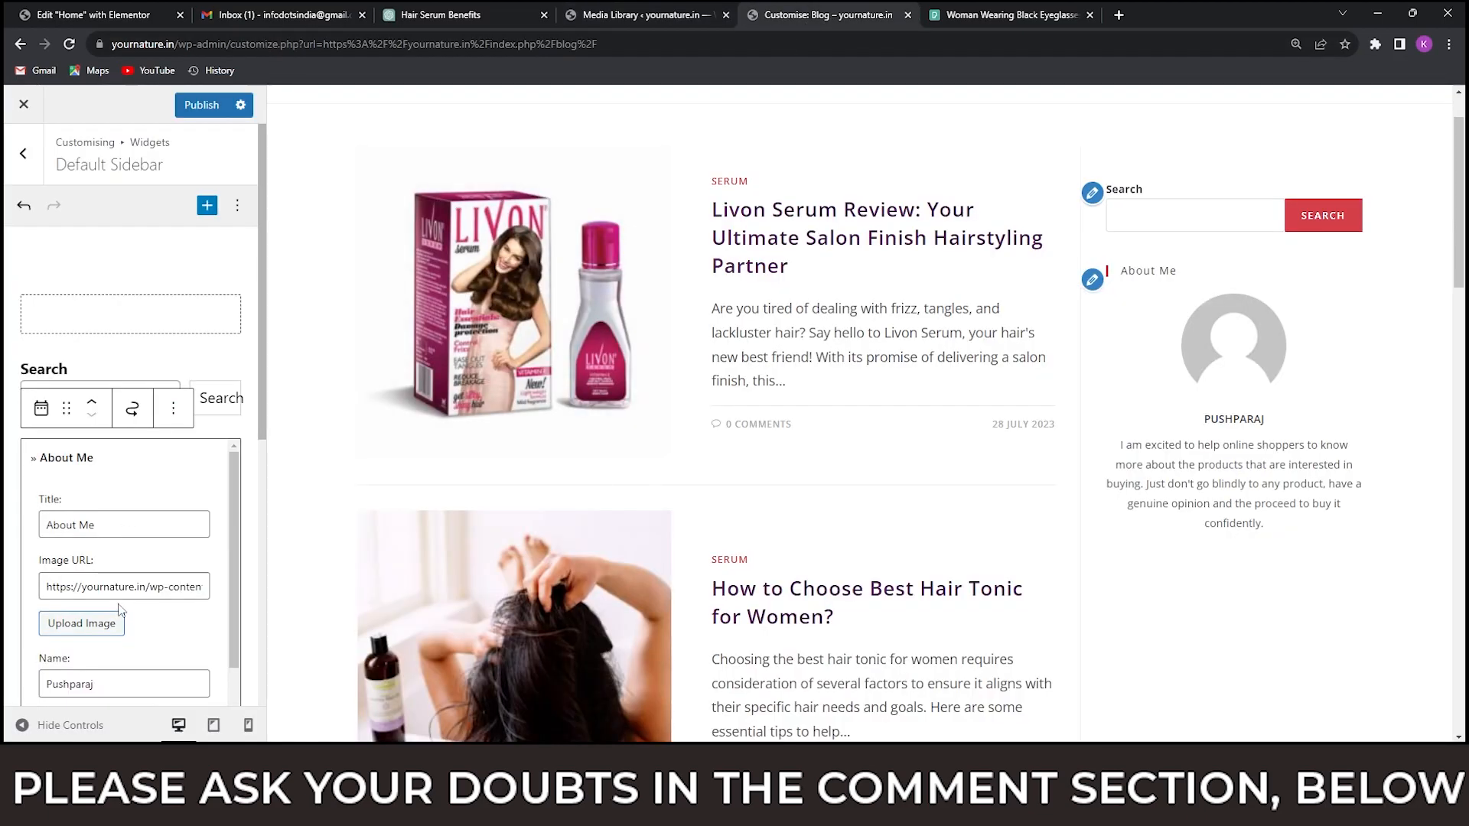
triple_click(136, 586)
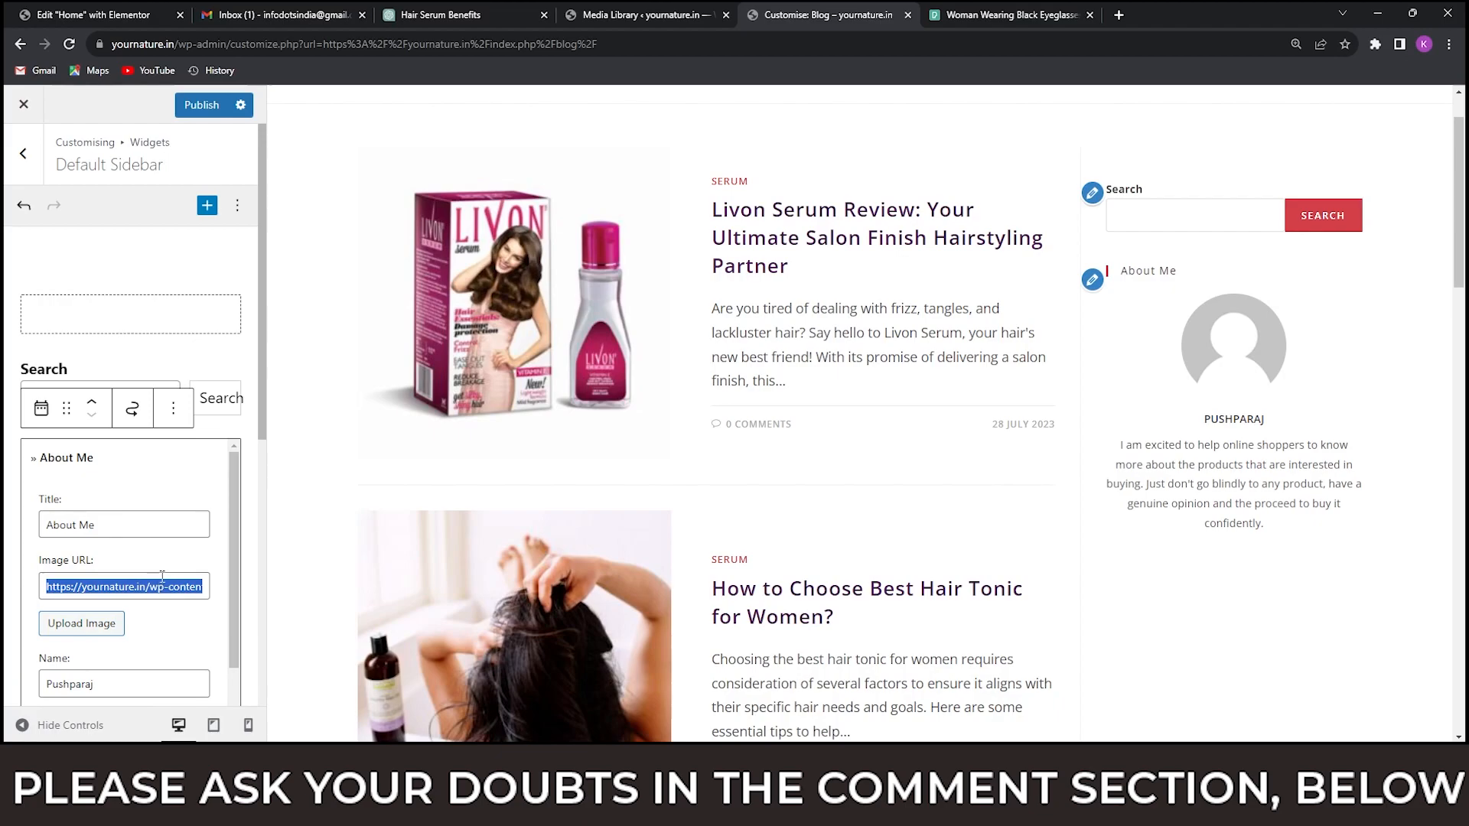
key("ctrl+v")
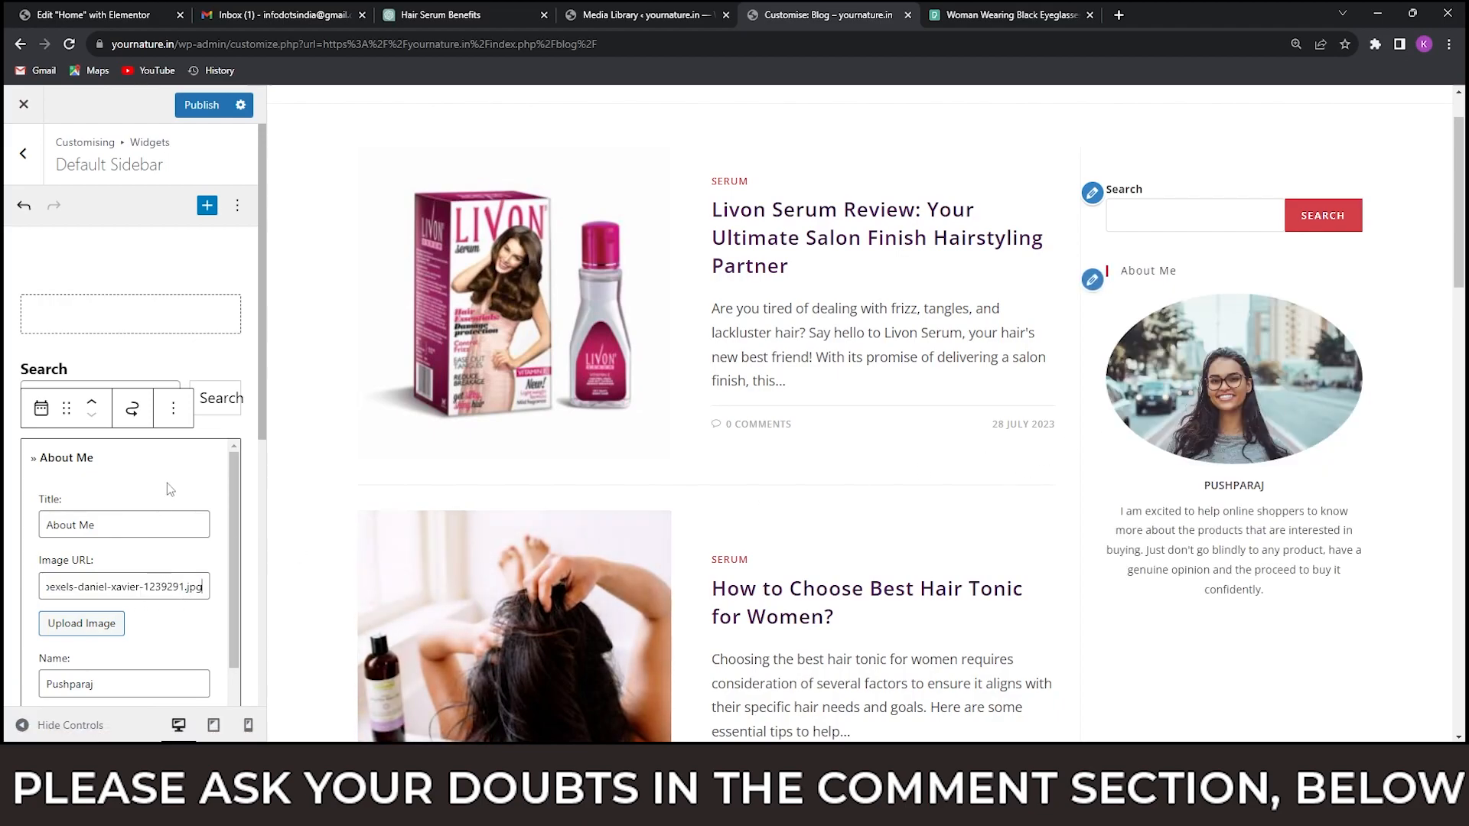
Look through the About Me widget's remaining social settings and its sidebar preview, and check the other open window for comparison.
scroll(199, 482, "down", 2)
scroll(194, 521, "down", 3)
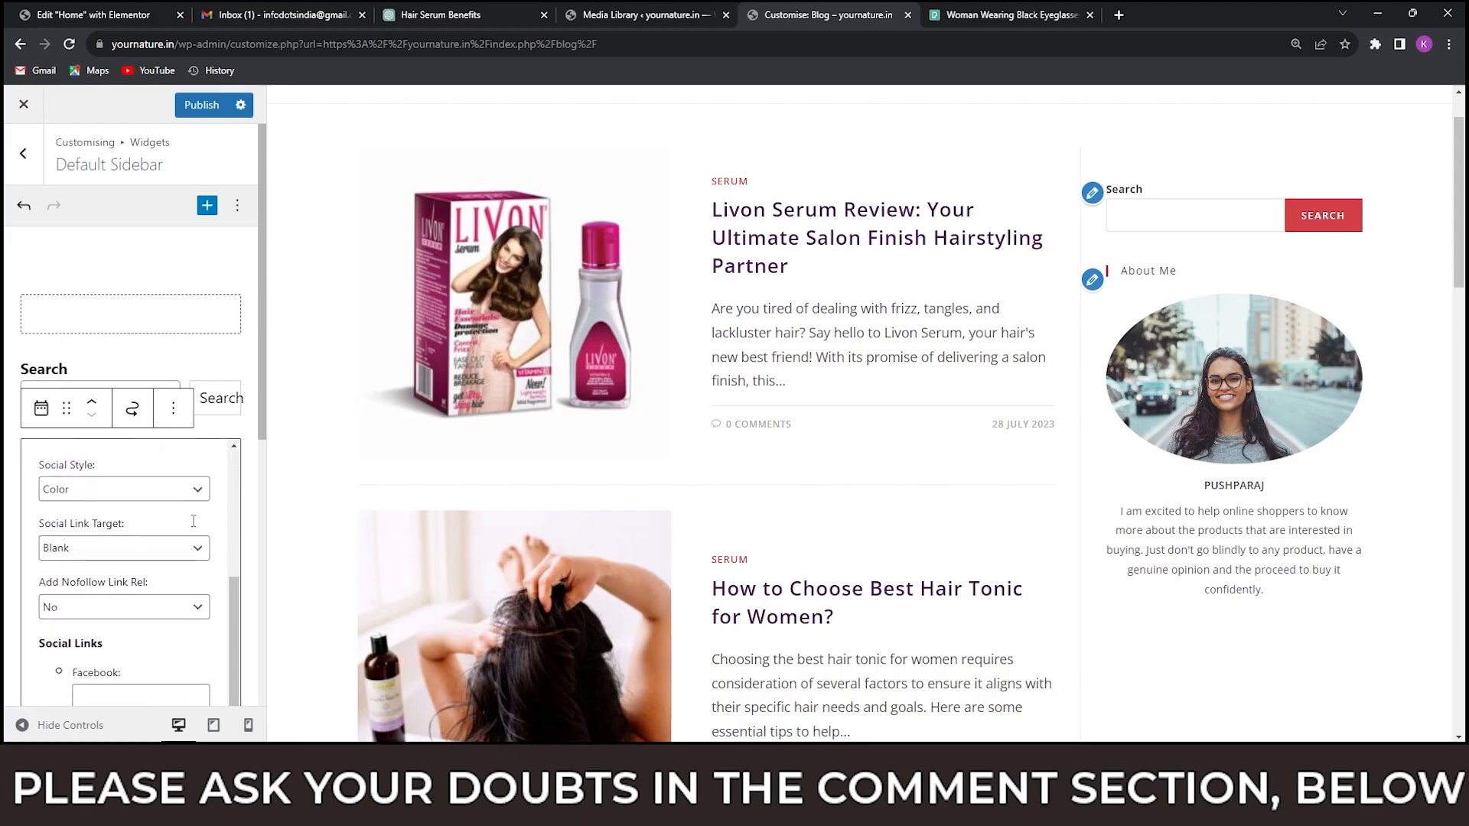
scroll(194, 526, "down", 10)
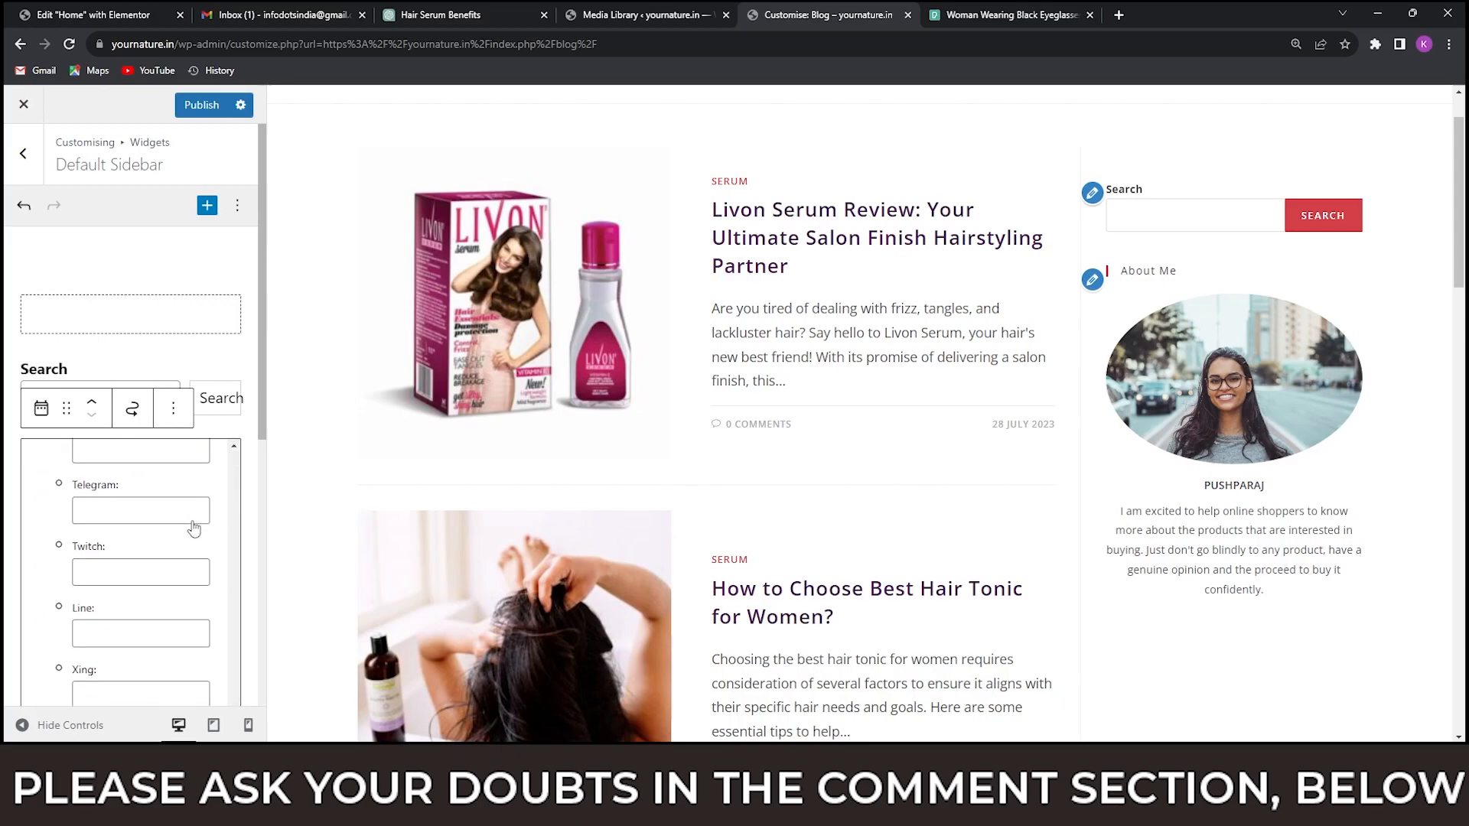
scroll(194, 527, "down", 5)
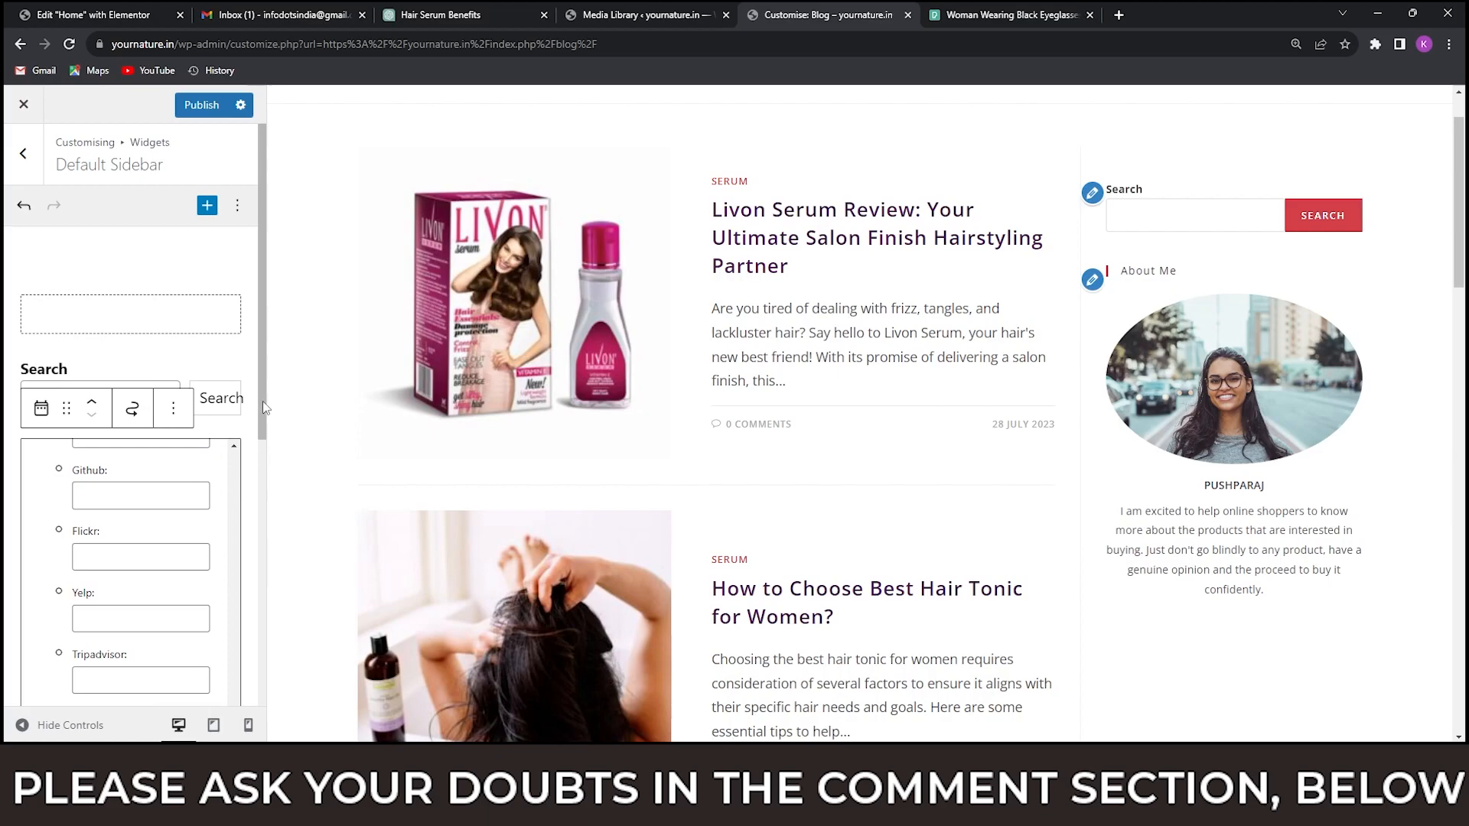
left_click_drag(259, 427, 244, 576)
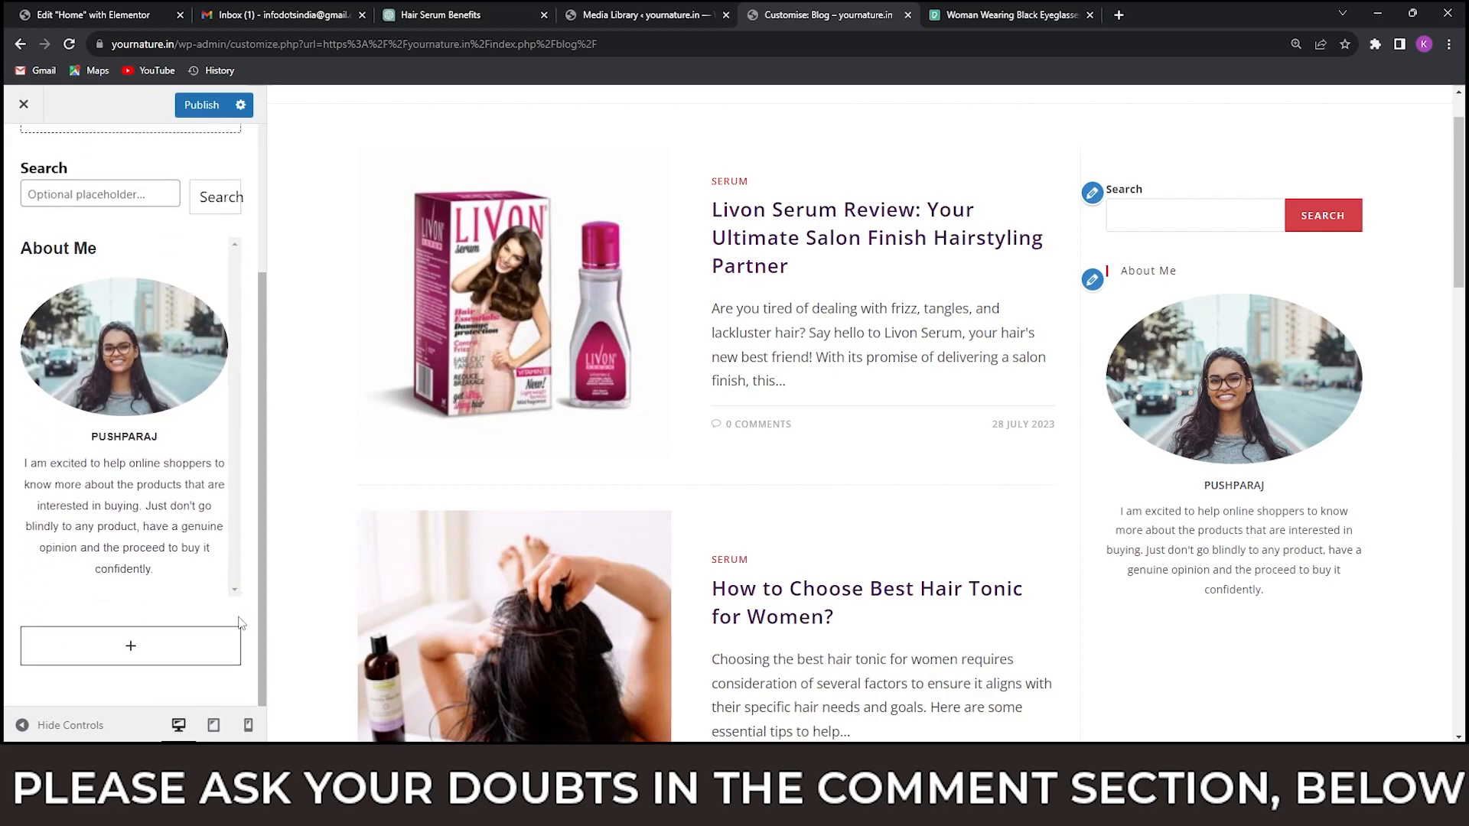
scroll(138, 489, "up", 5)
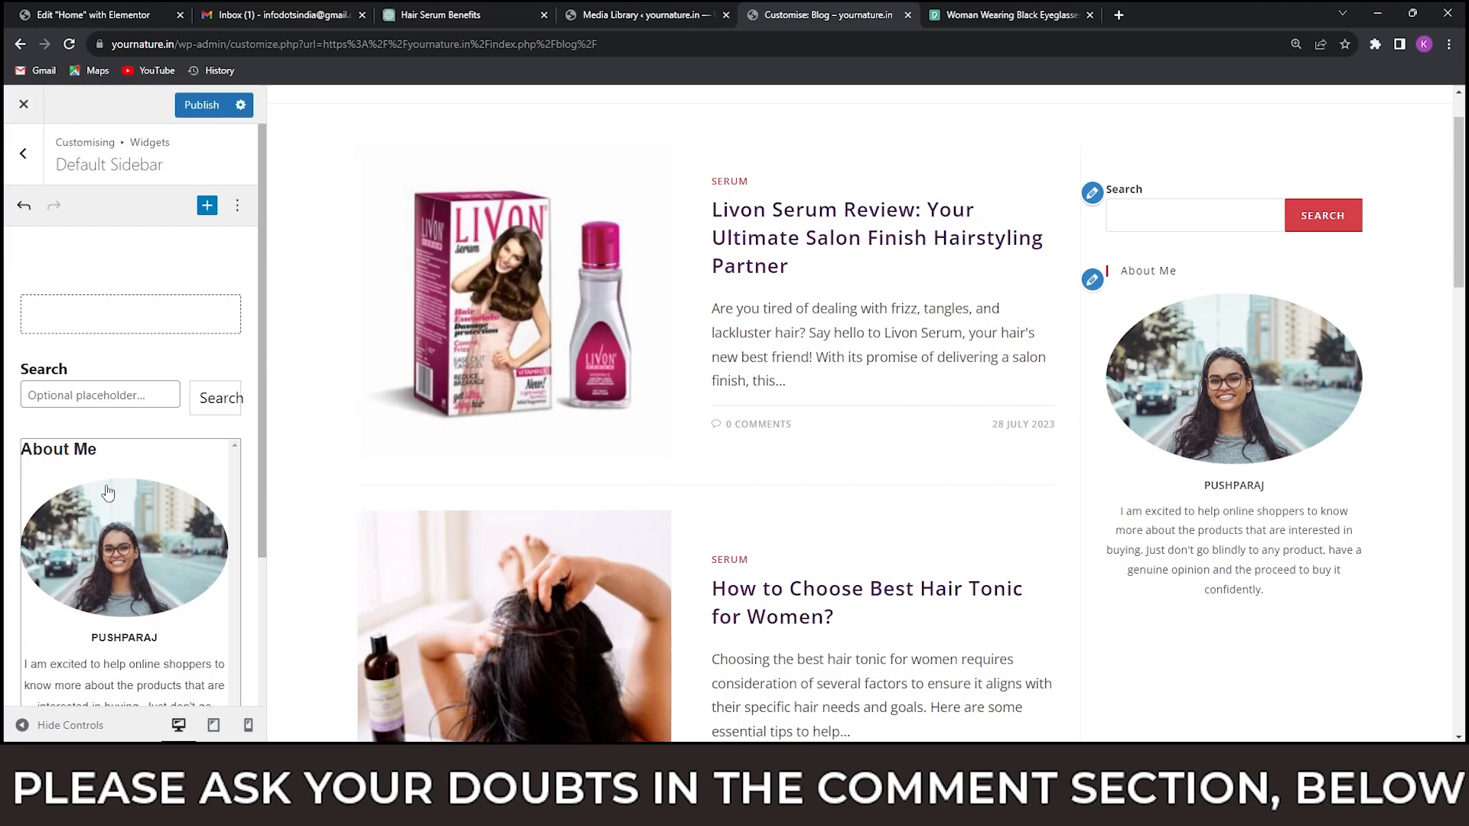
scroll(107, 491, "down", 3)
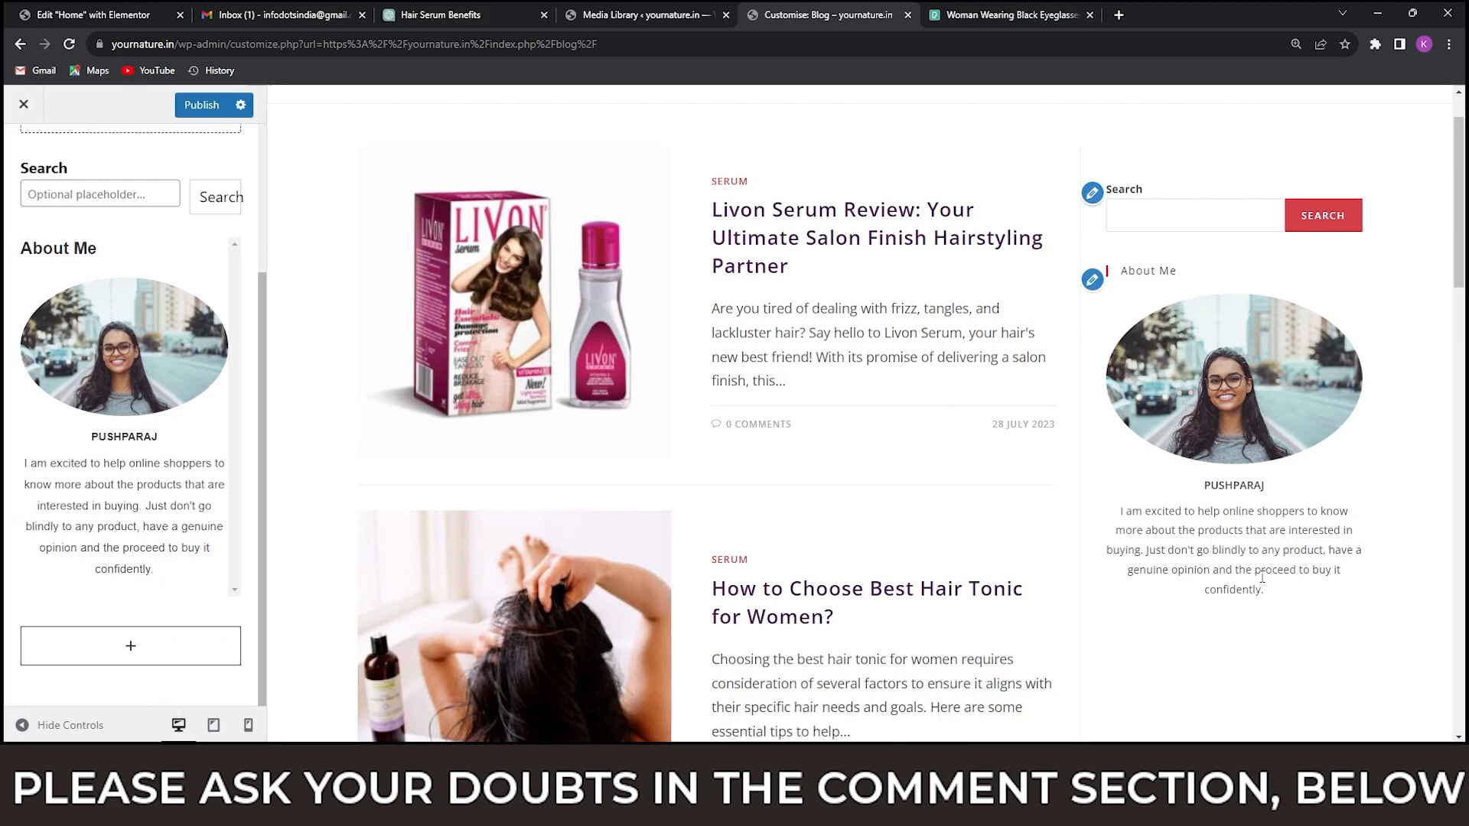
key("alt+Tab")
key("alt+Tab")
scroll(1055, 499, "down", 3)
scroll(1056, 499, "down", 3)
key("alt+Tab")
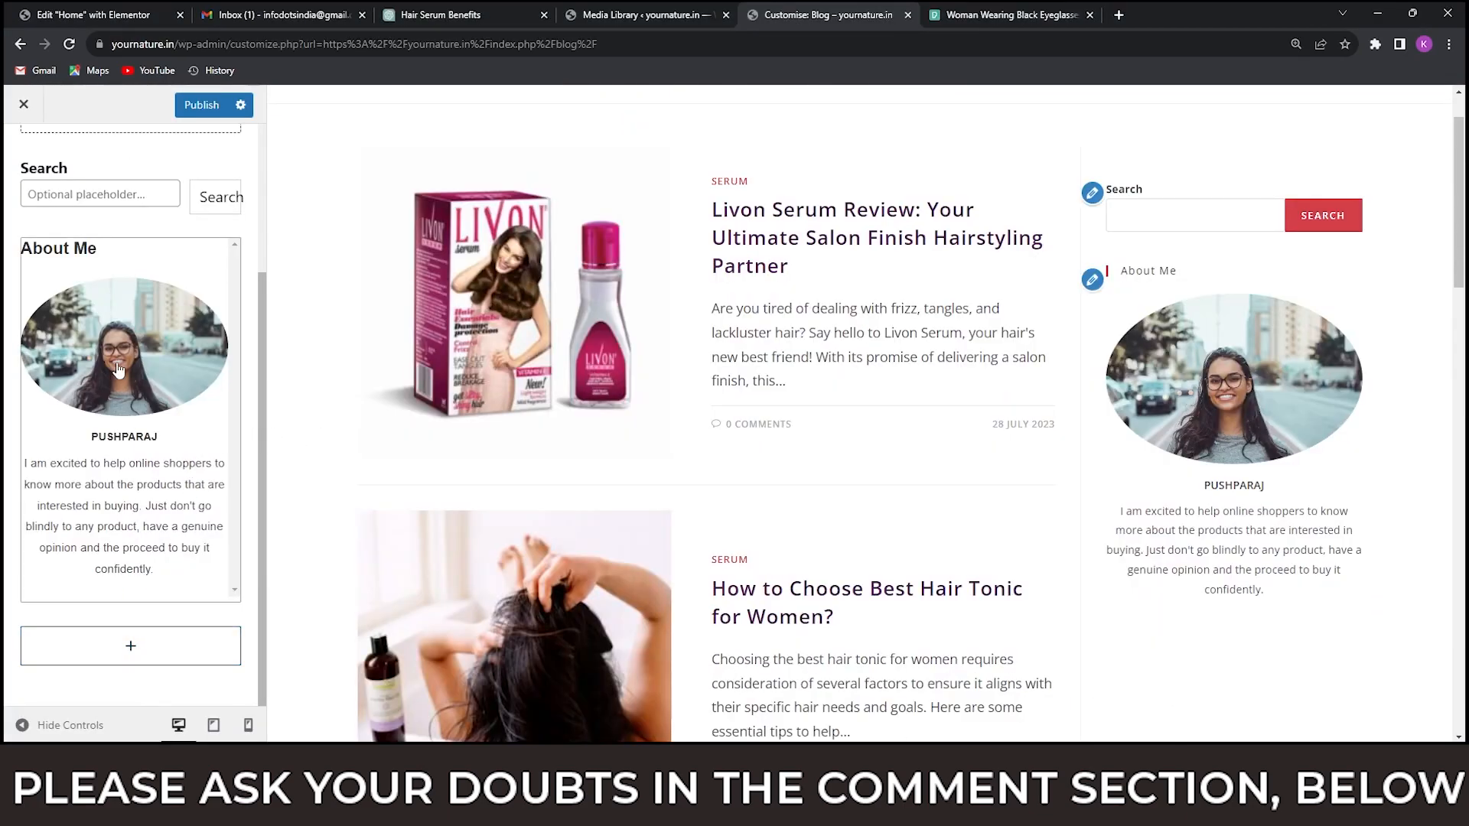
Reopen the About Me widget's settings and set its Facebook link to facebook.com and its Instagram link to instagram.com/.
left_click(138, 342)
scroll(149, 344, "up", 10)
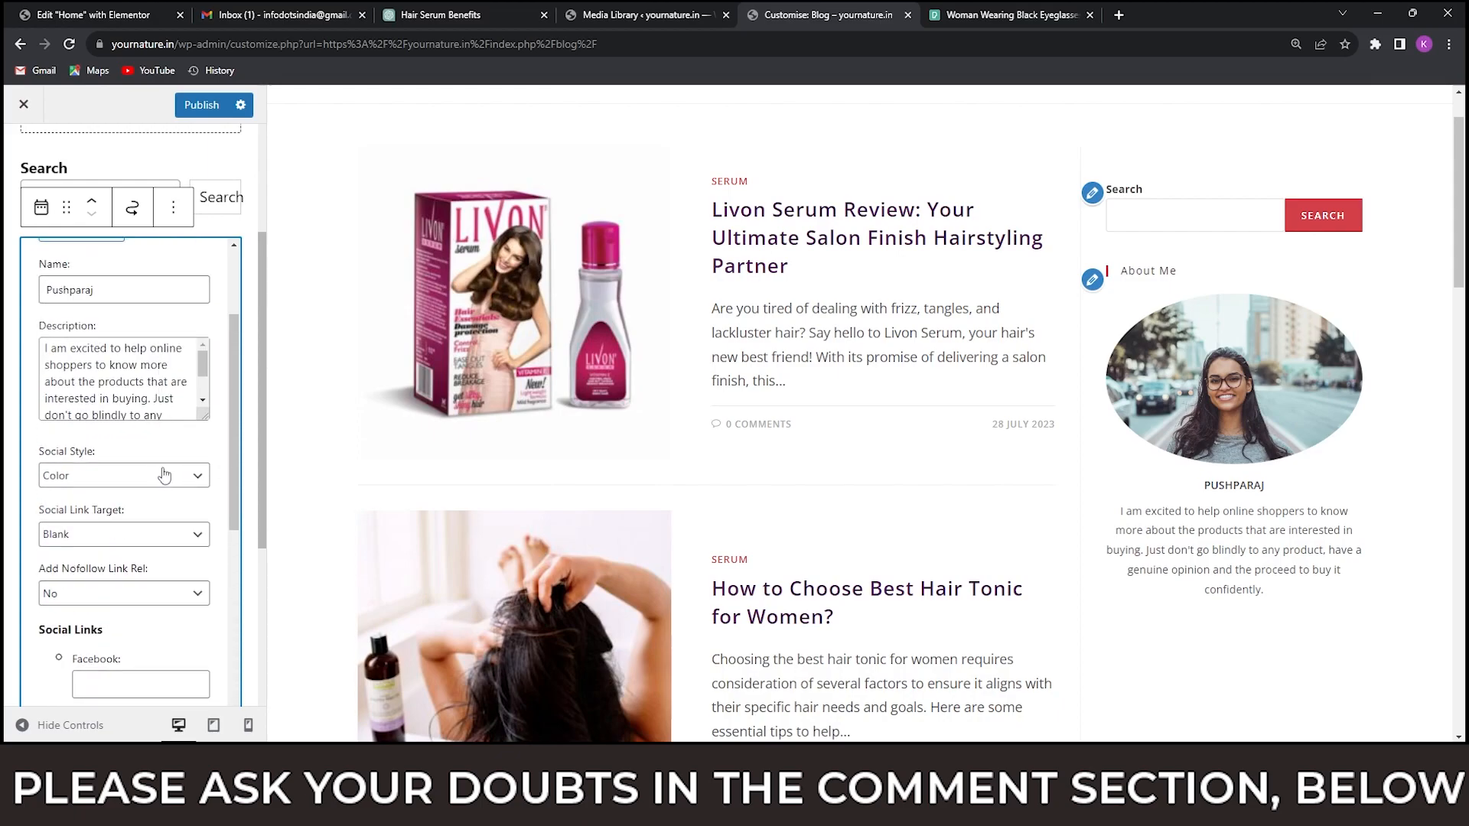
scroll(161, 473, "down", 3)
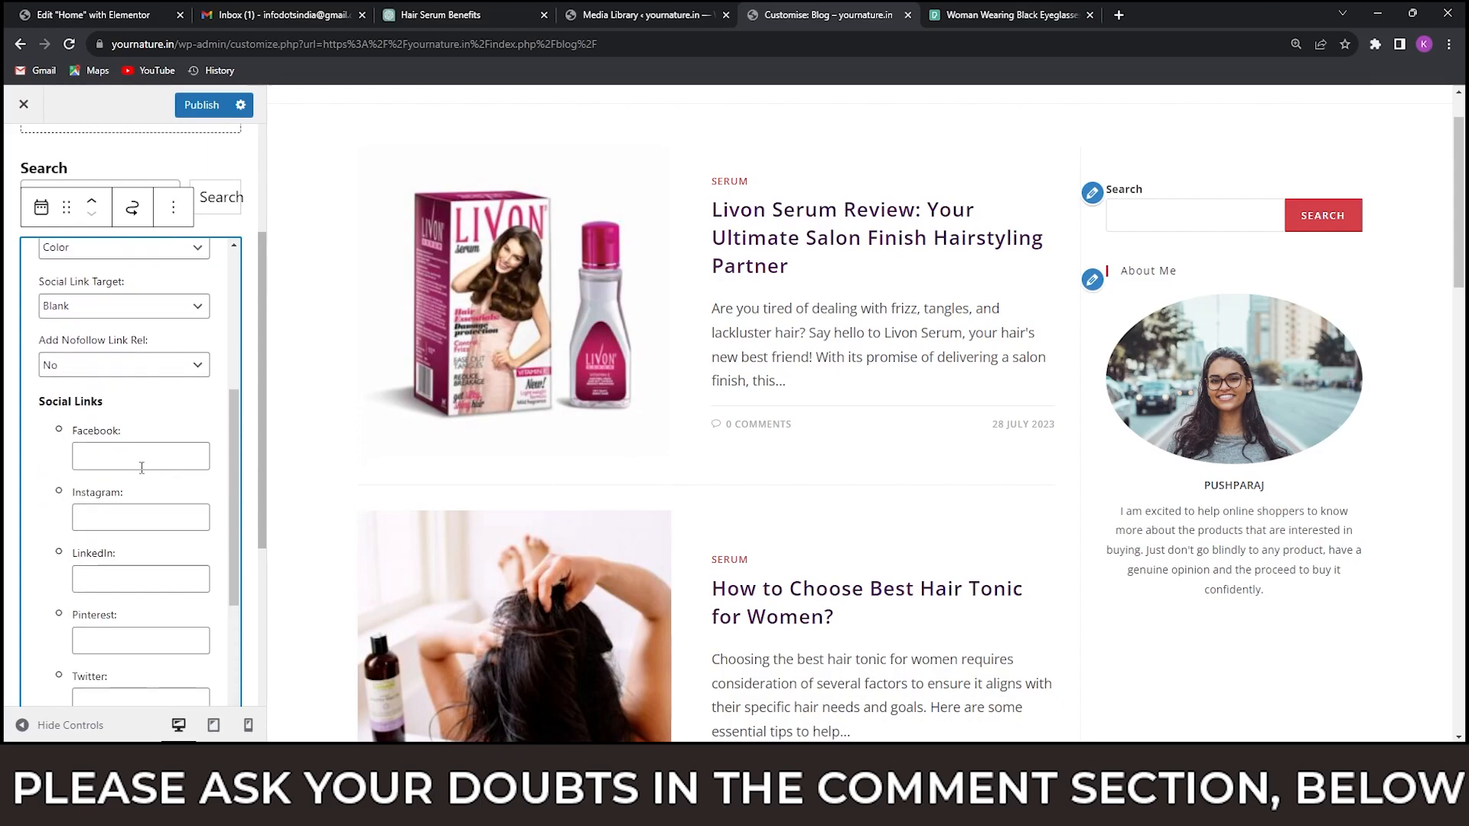
left_click(115, 459)
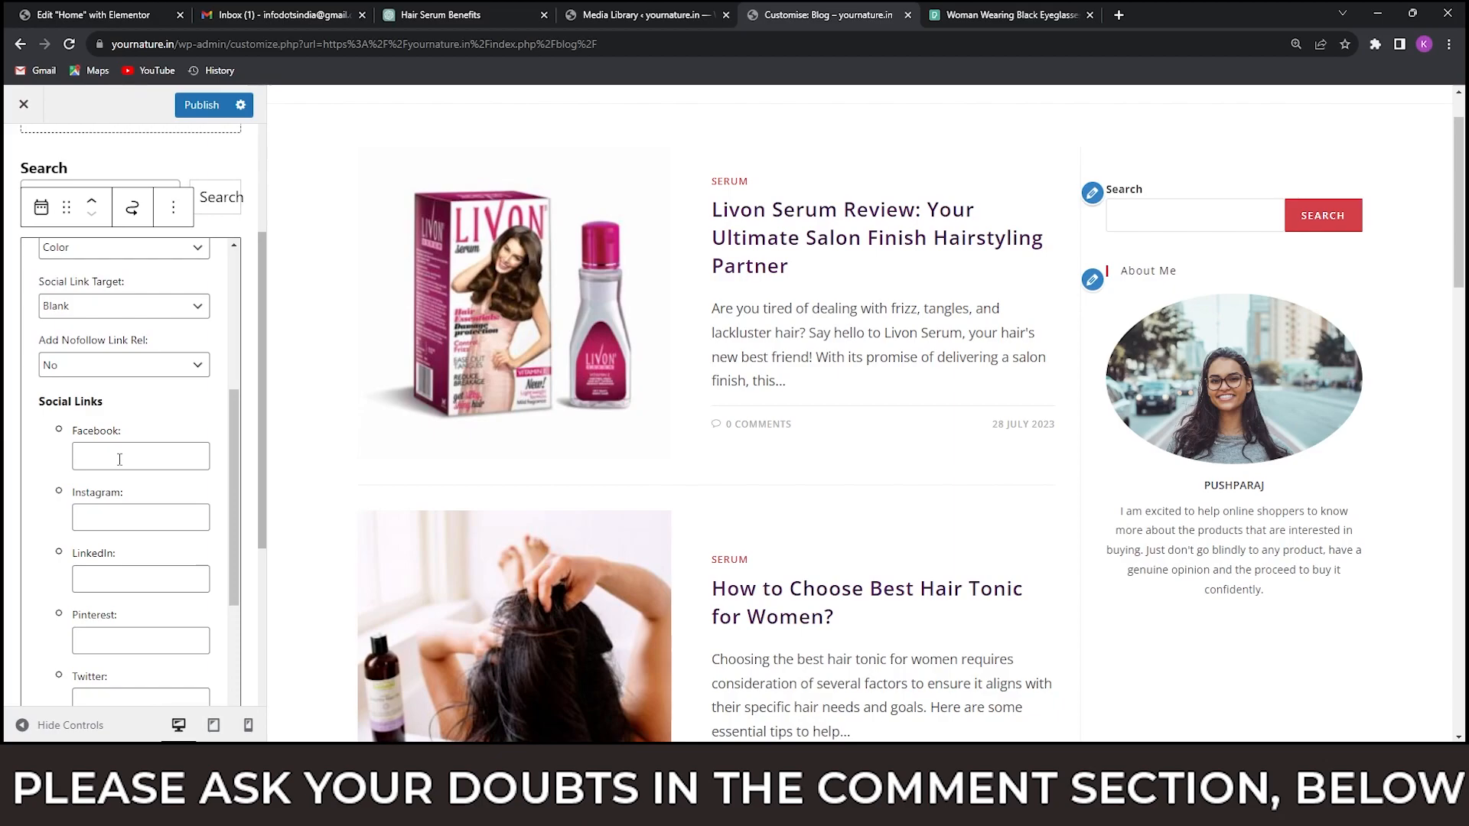
type("face")
type("book.com")
type("instagram.co")
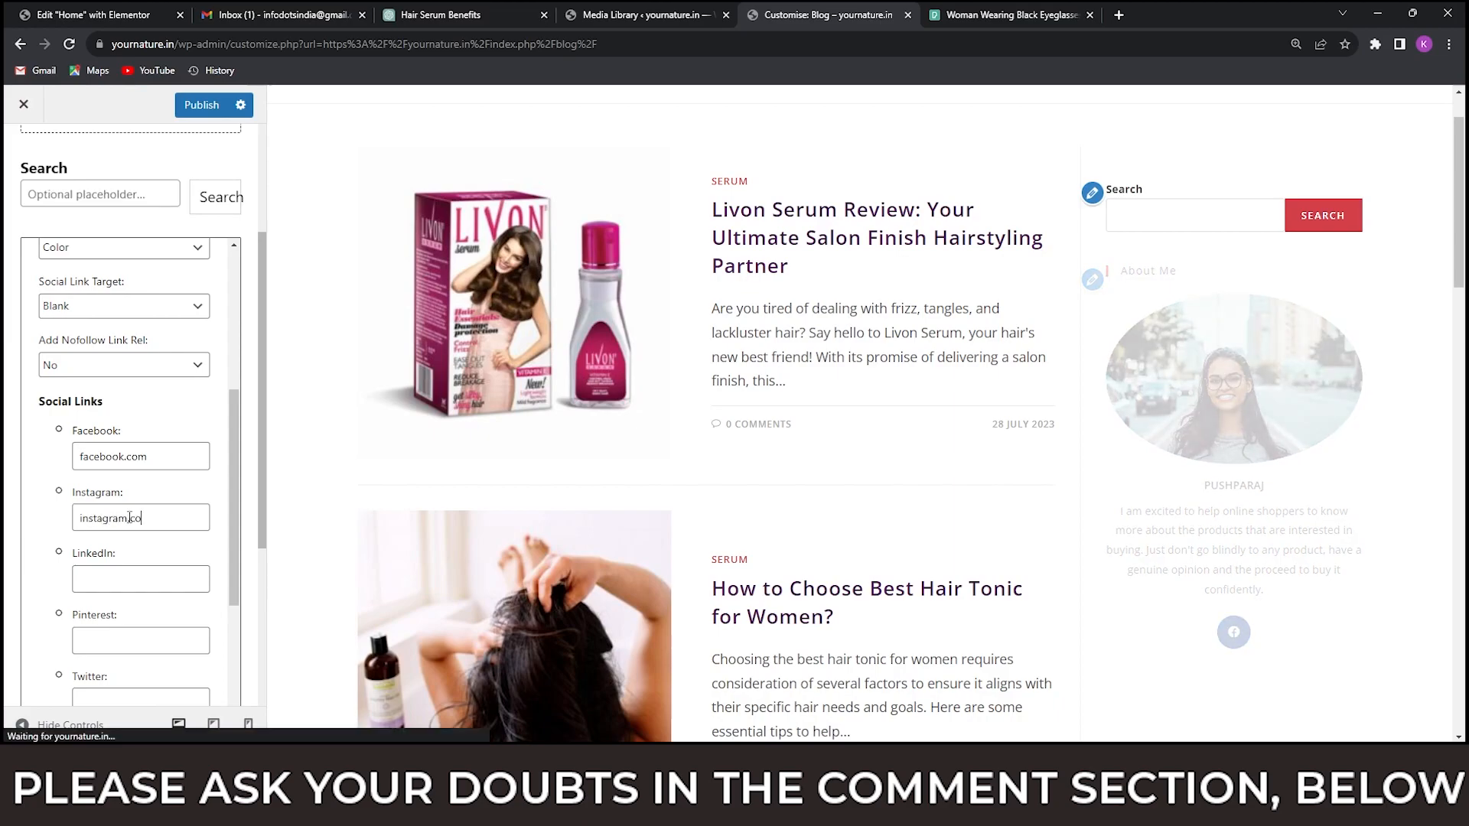
type("m/")
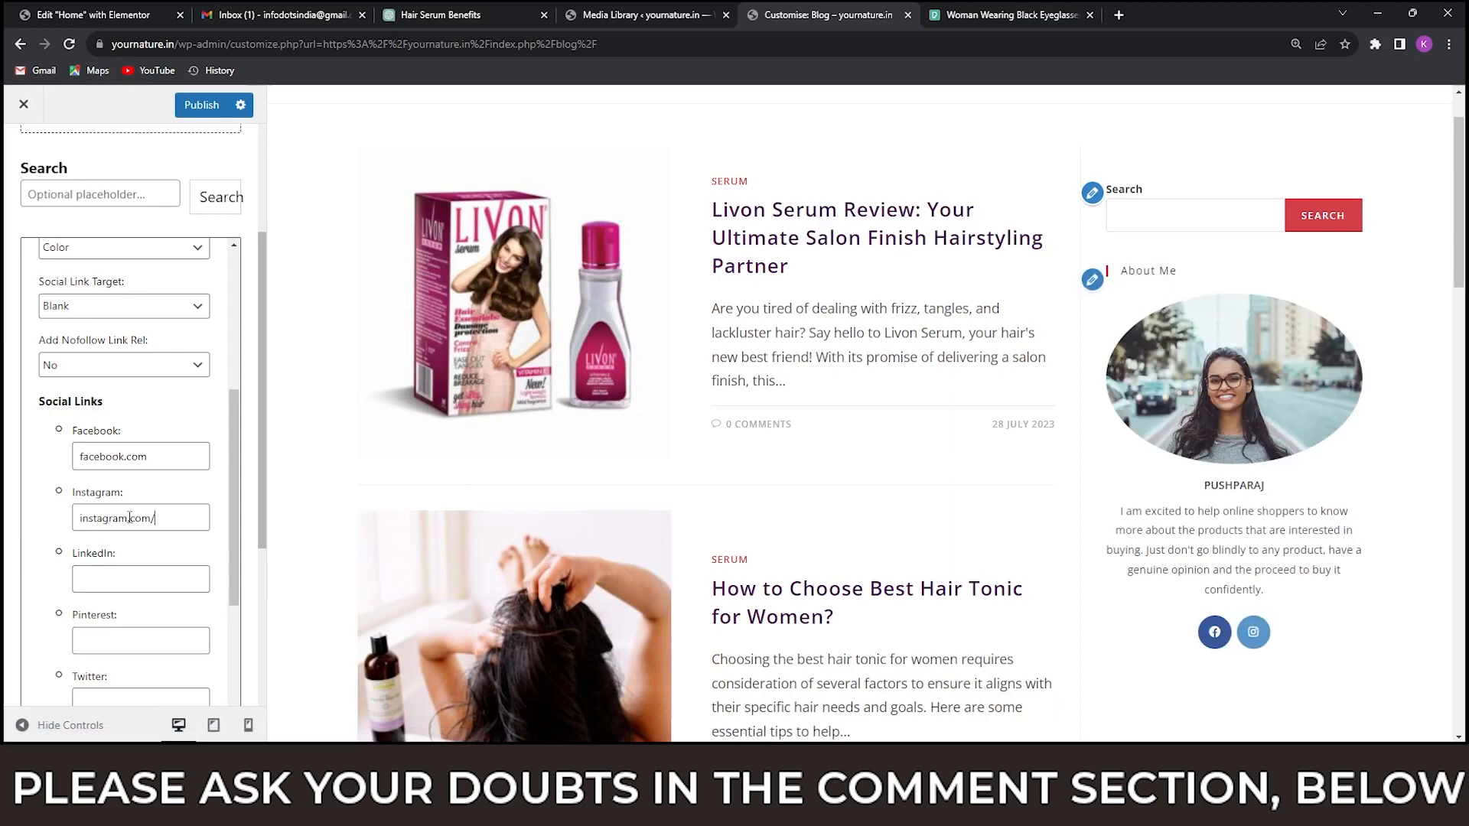
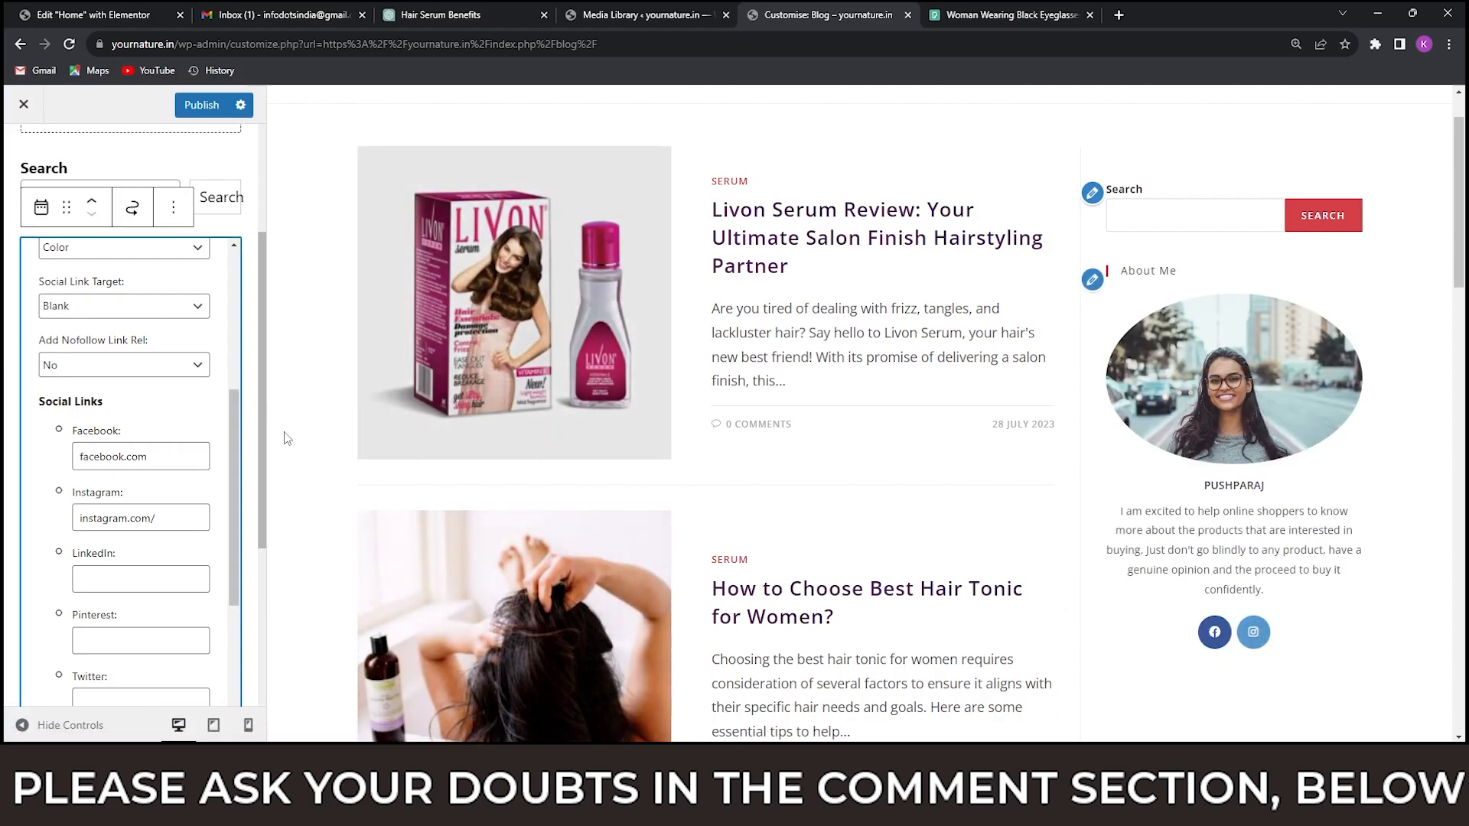
Check the homeshop18.in blog sidebar for the section after About Me, and add a MailChimp widget below About Me in the yournature.in sidebar.
scroll(192, 467, "down", 5)
scroll(200, 465, "down", 10)
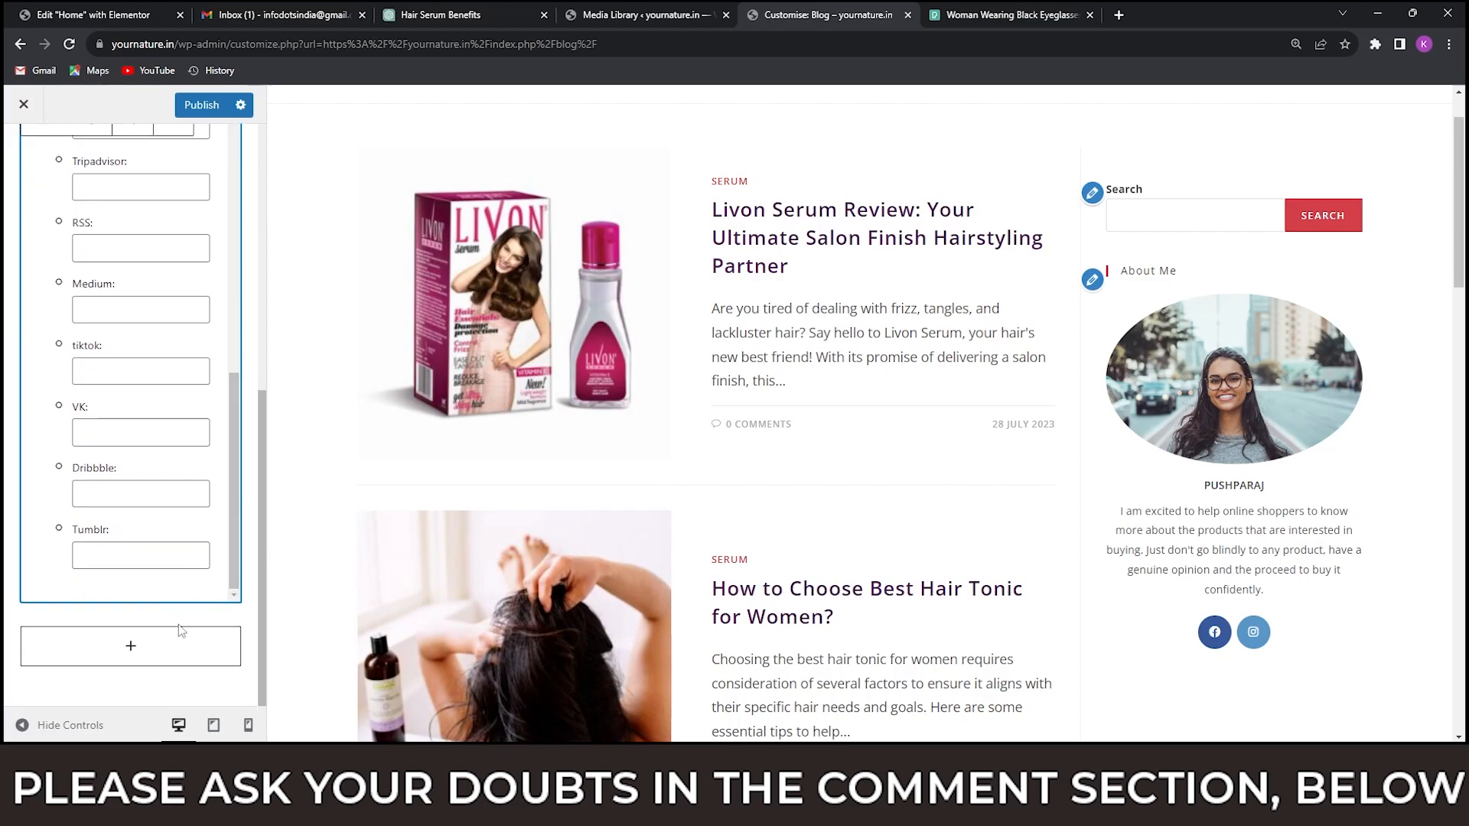
key("alt+Tab")
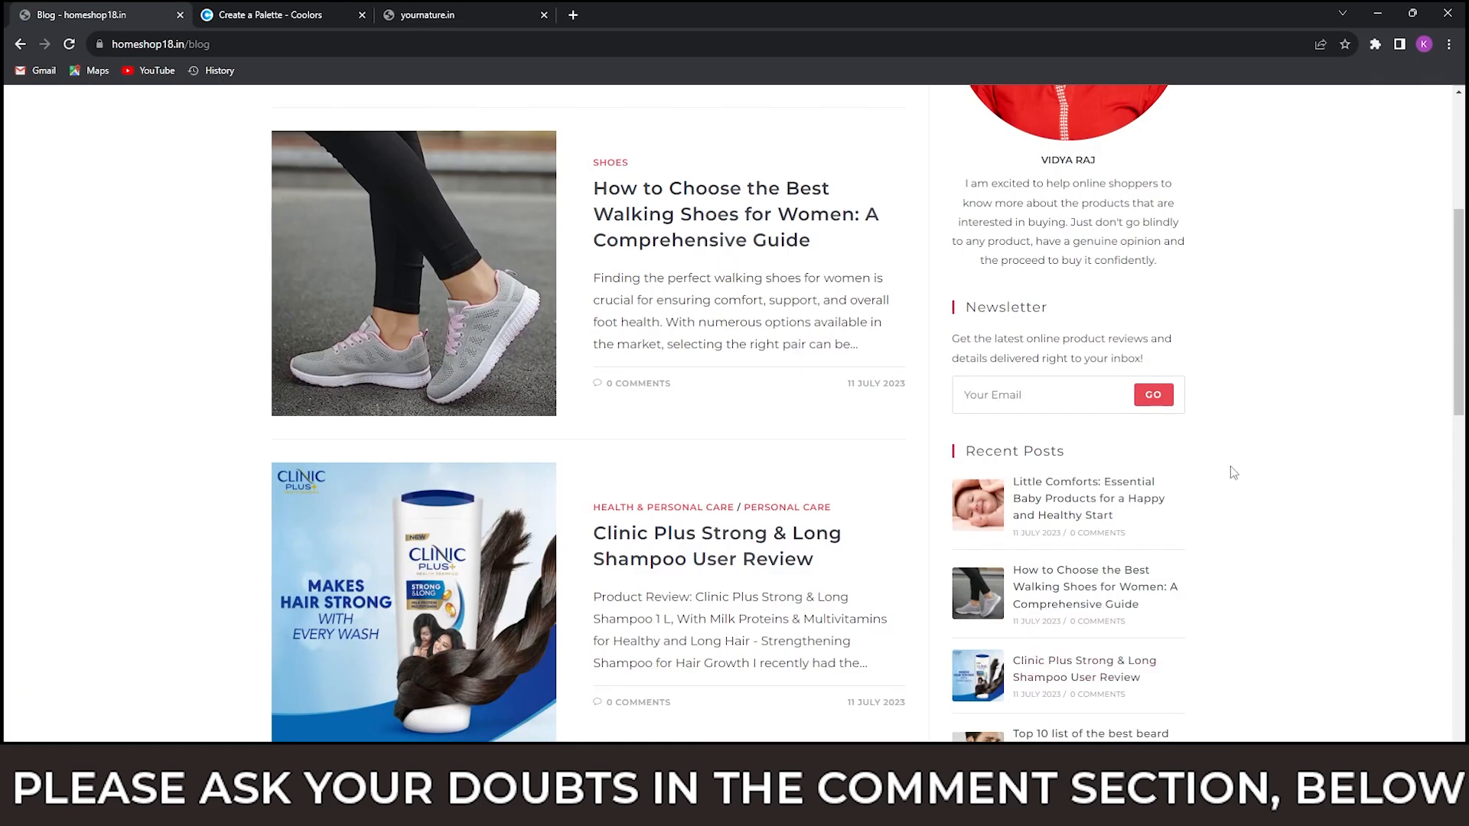
scroll(1215, 469, "up", 2)
key("alt+Tab")
left_click(113, 652)
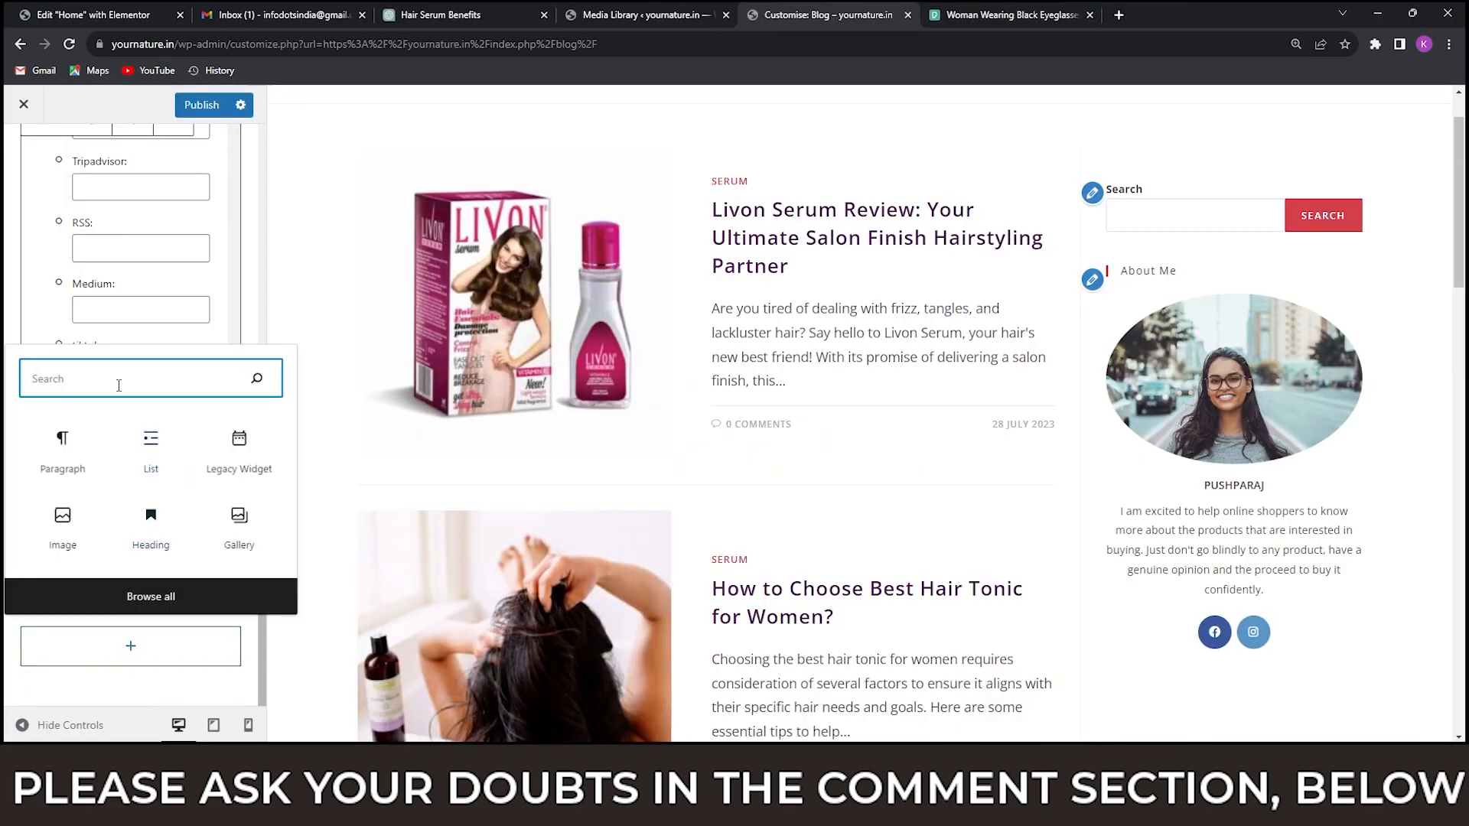
type("mail")
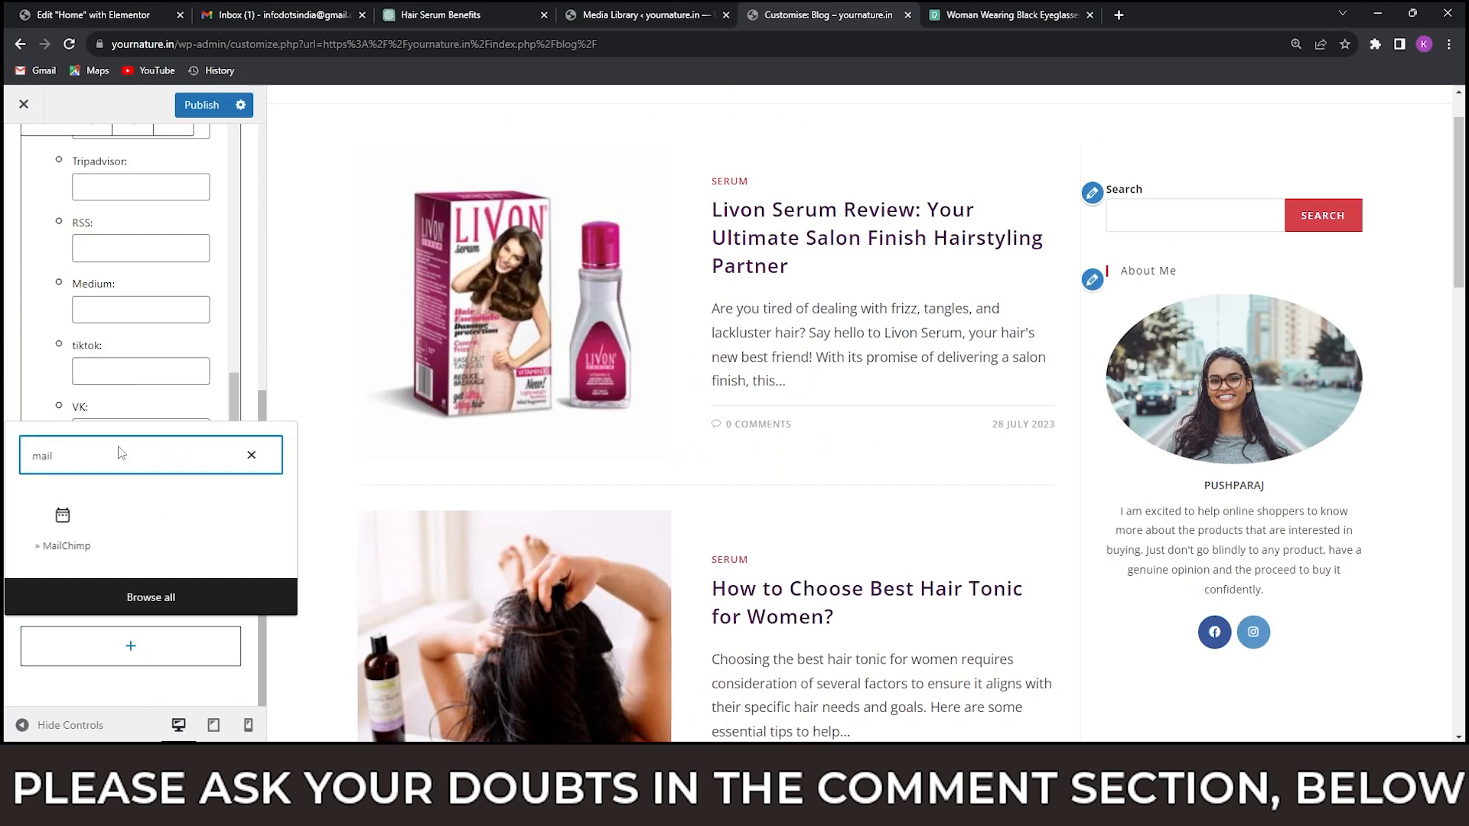
left_click(65, 524)
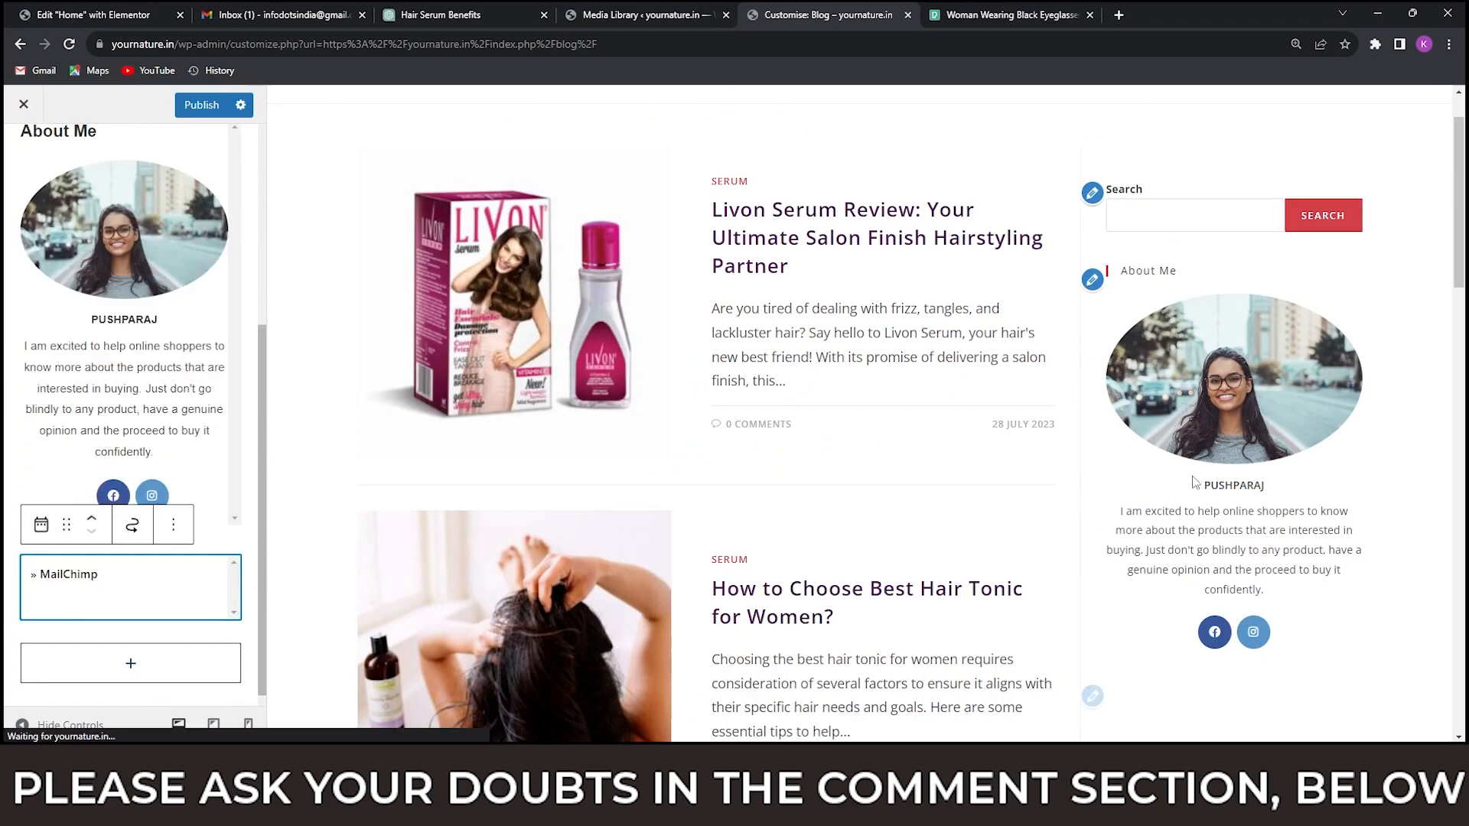
scroll(1224, 466, "down", 4)
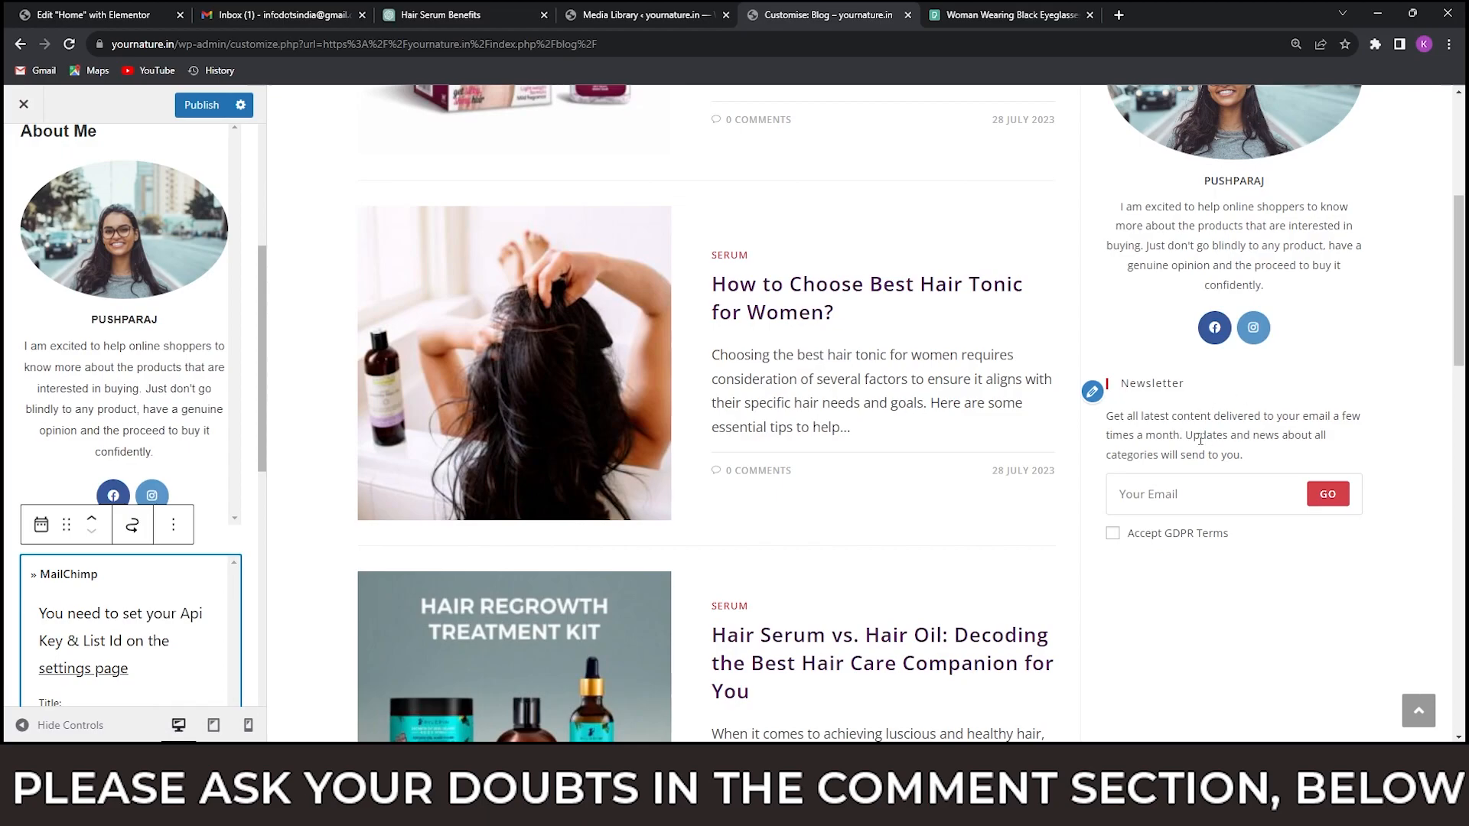
Copy the Newsletter description text from the homeshop18.in blog sidebar and return to the yournature.in customiser.
mouse_move(987, 807)
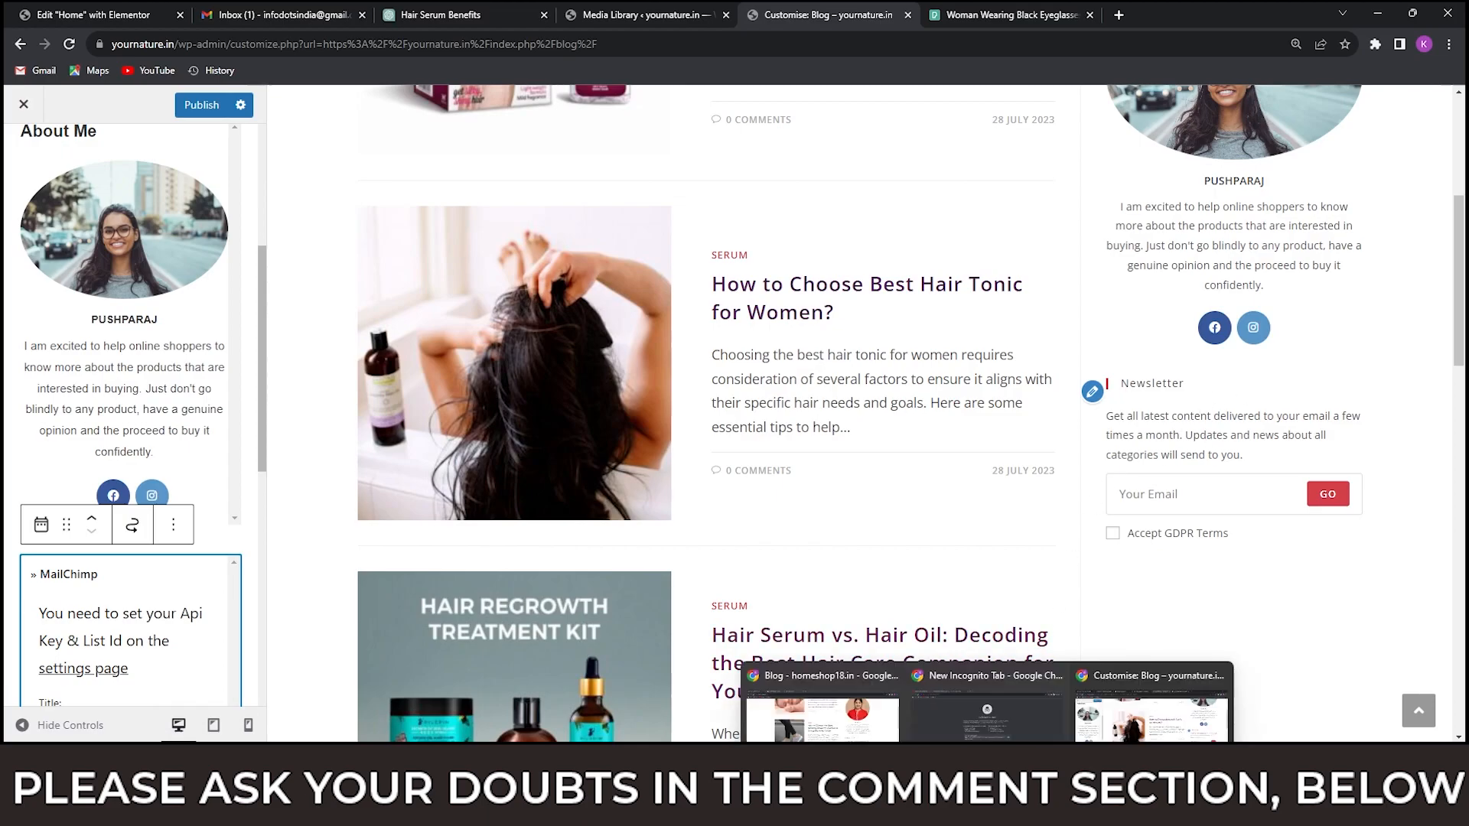
left_click(823, 712)
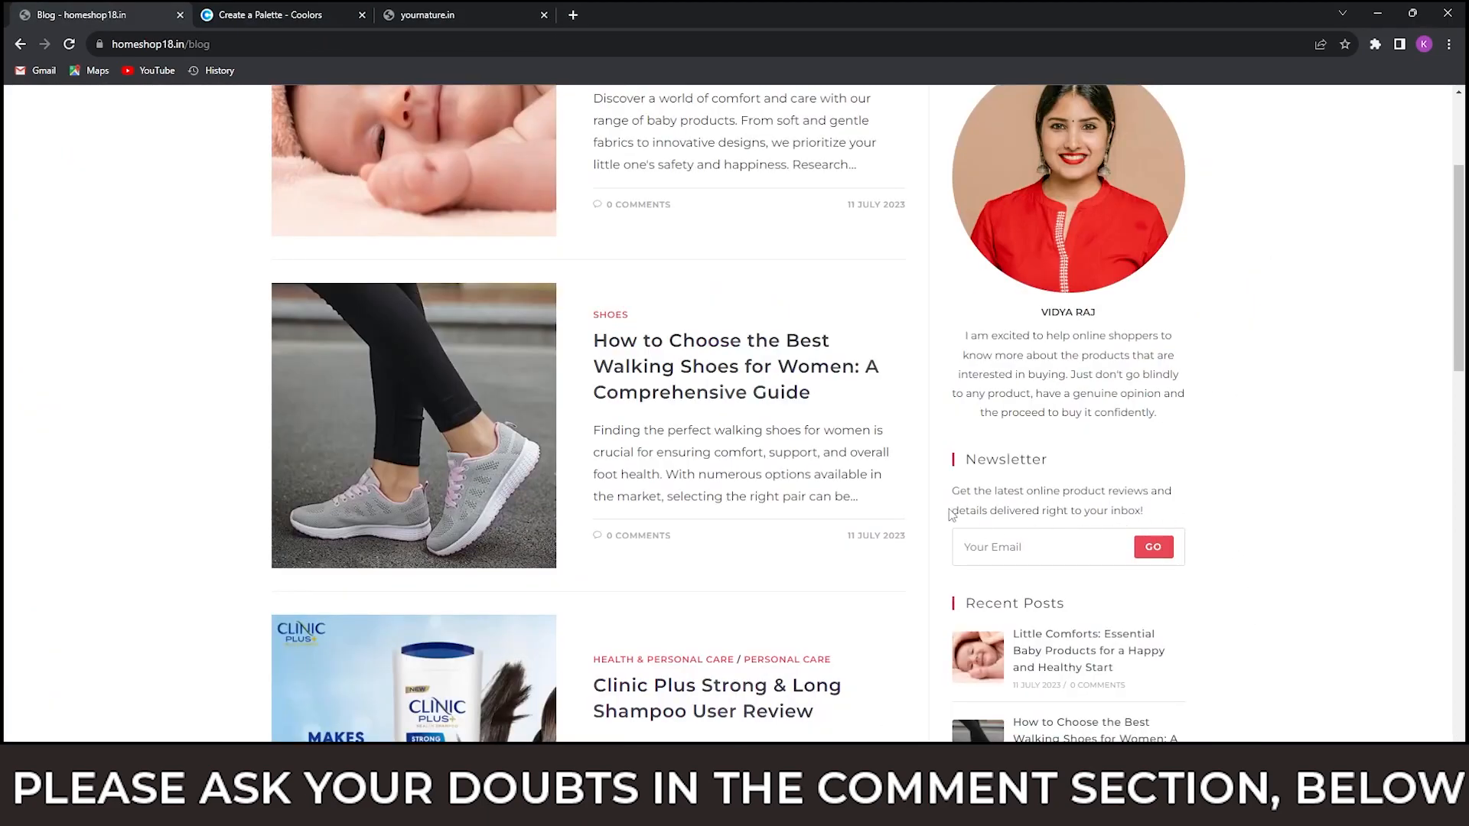
left_click_drag(955, 491, 1150, 511)
key("ctrl+c")
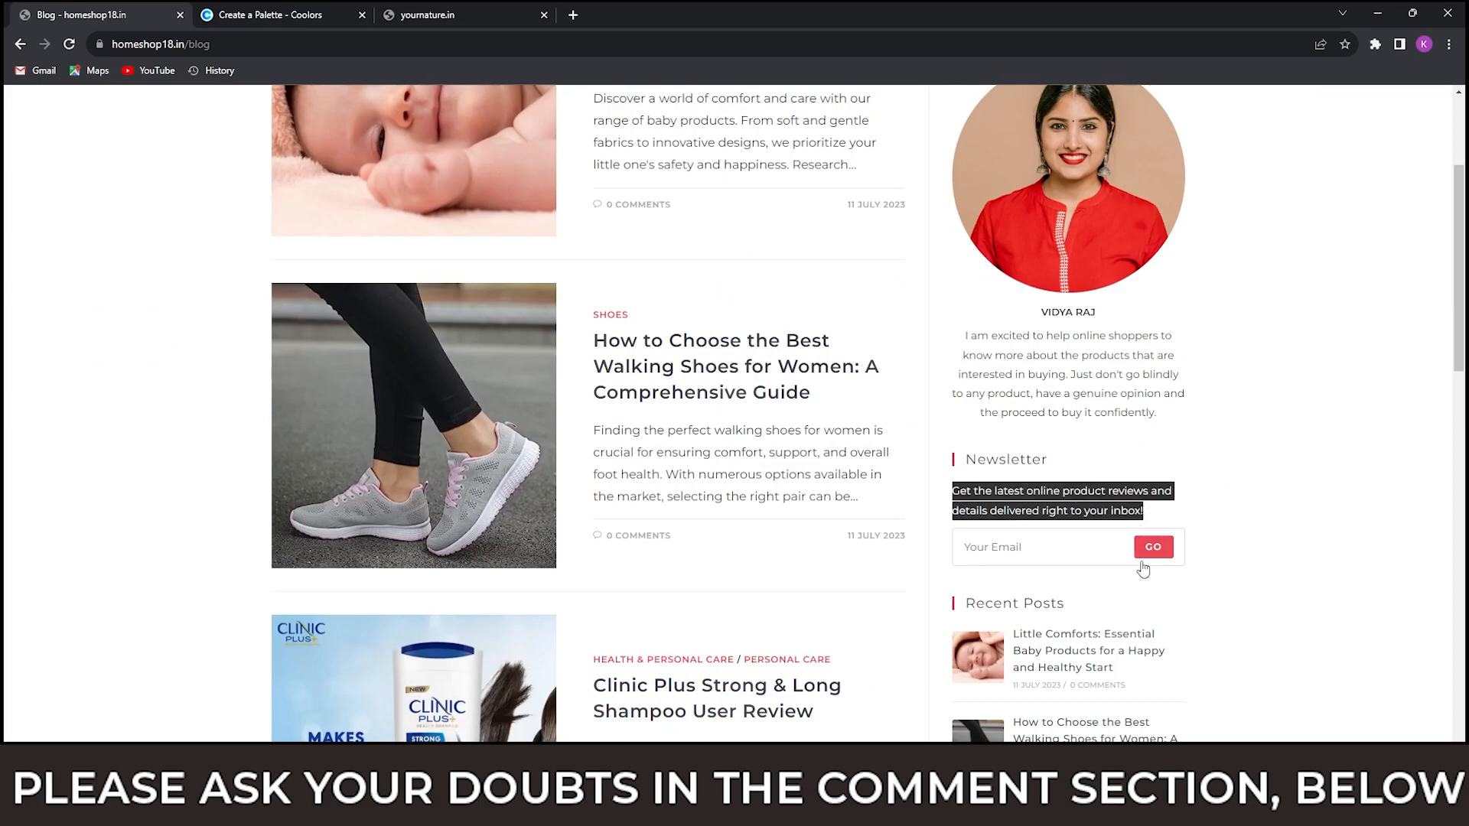
mouse_move(987, 807)
left_click(1151, 712)
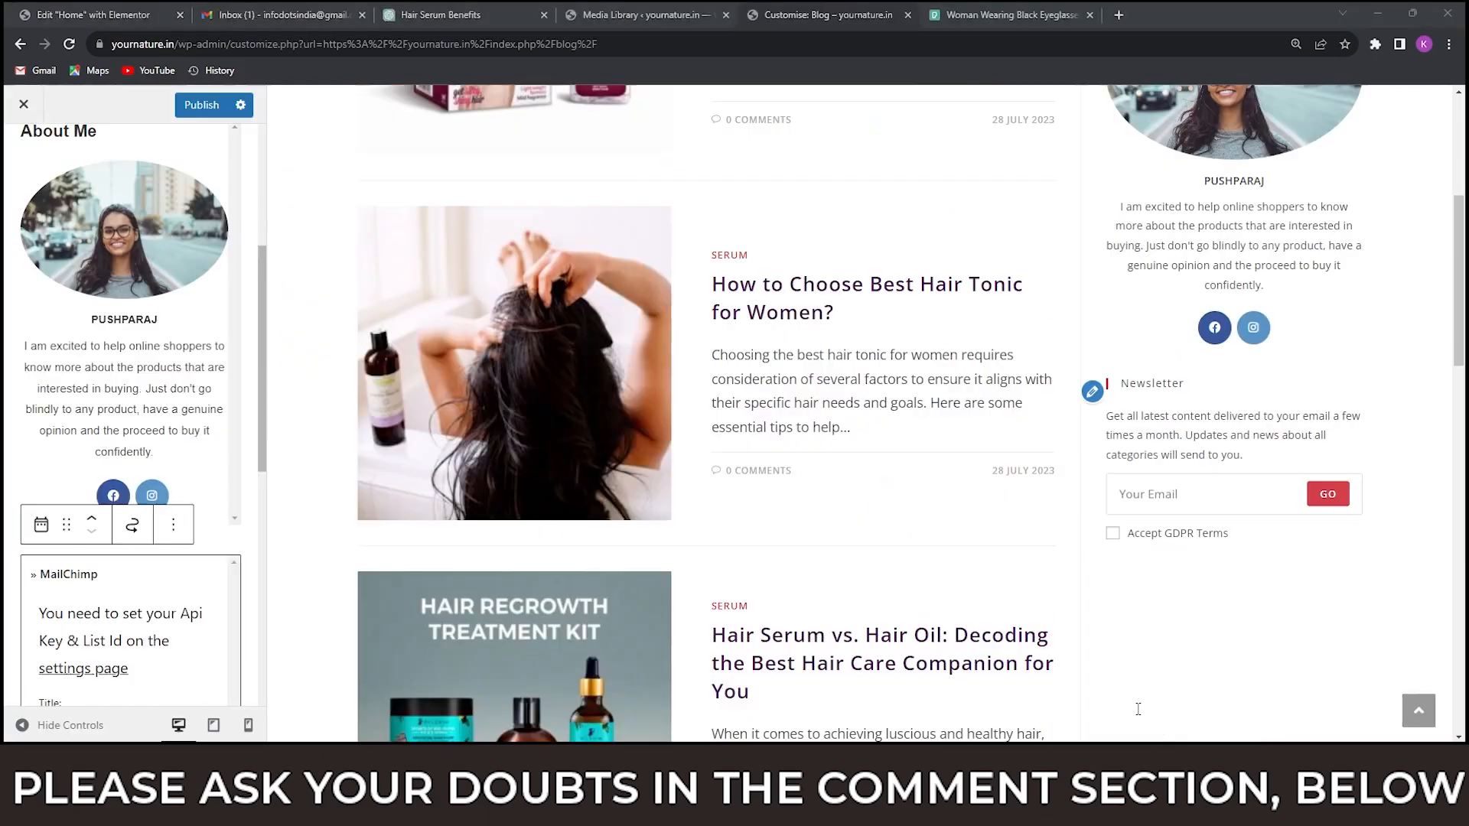
Replace the MailChimp widget's text with "Get the latest online product reviews and details delivered right to your inbox!" and clear its GDPR field label.
scroll(134, 447, "down", 3)
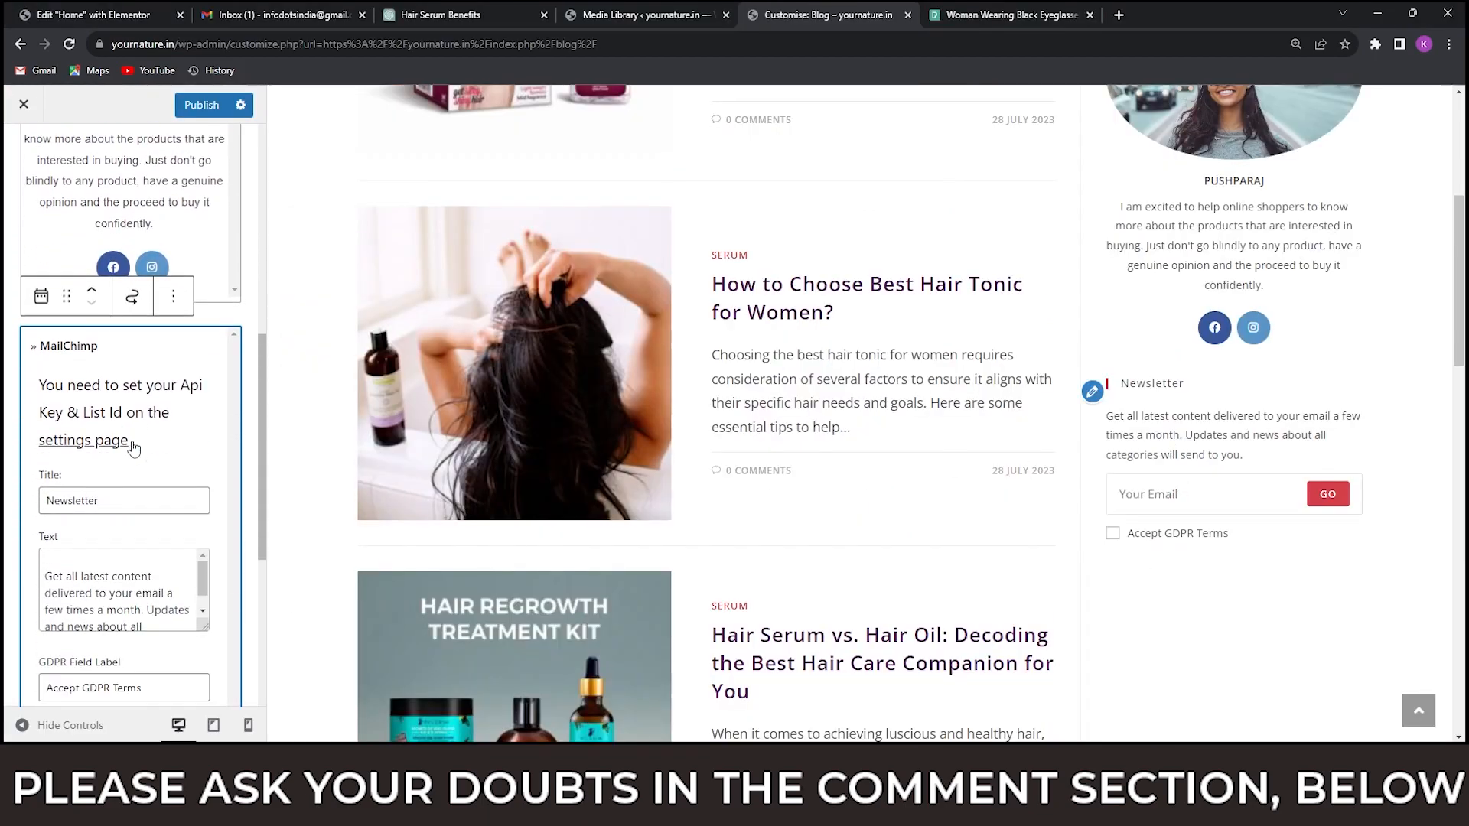
scroll(138, 517, "down", 2)
left_click(134, 443)
key("ctrl+a")
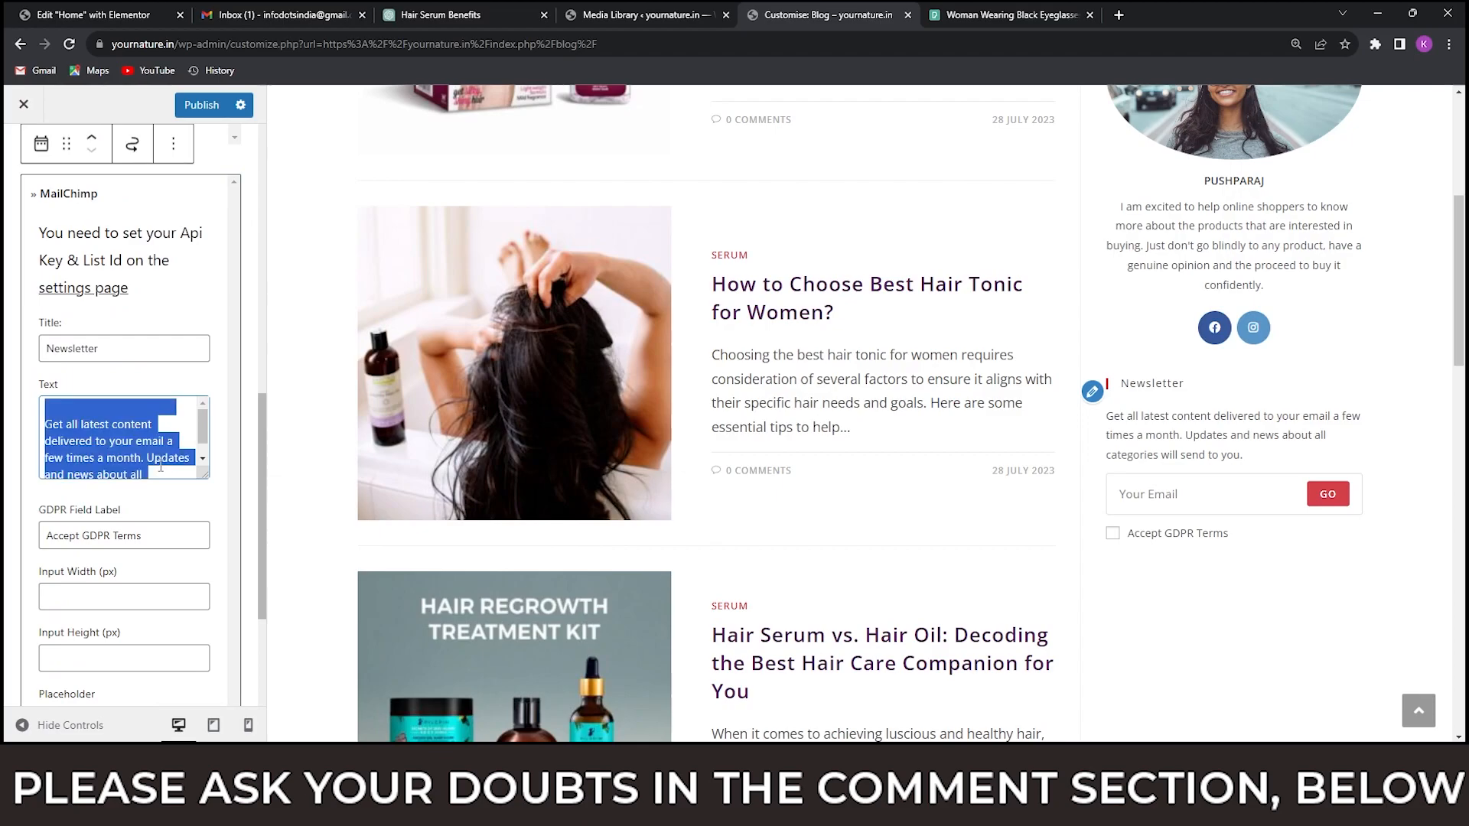
key("BackSpace")
key("ctrl+v")
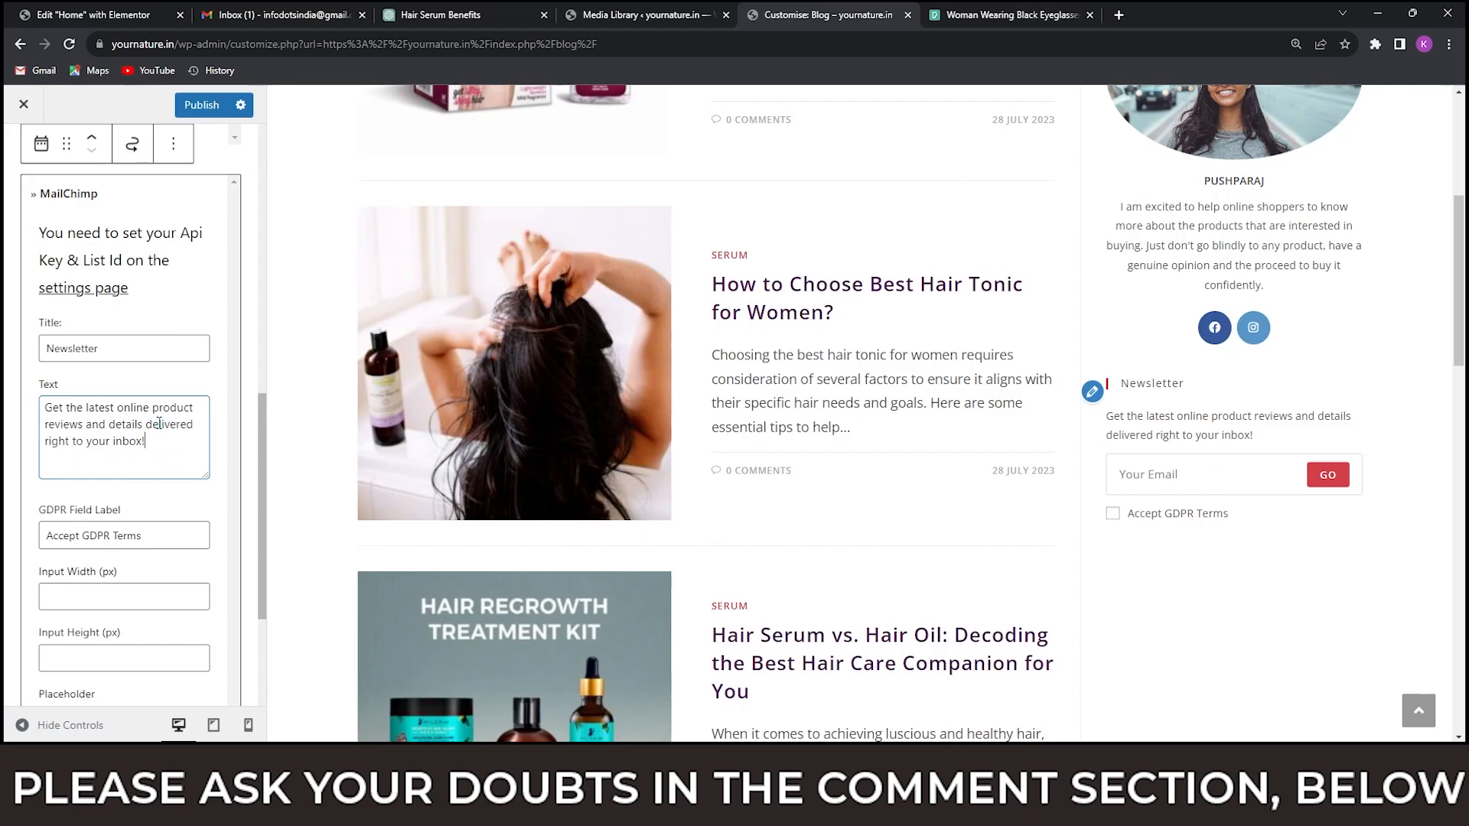
left_click_drag(157, 535, 40, 534)
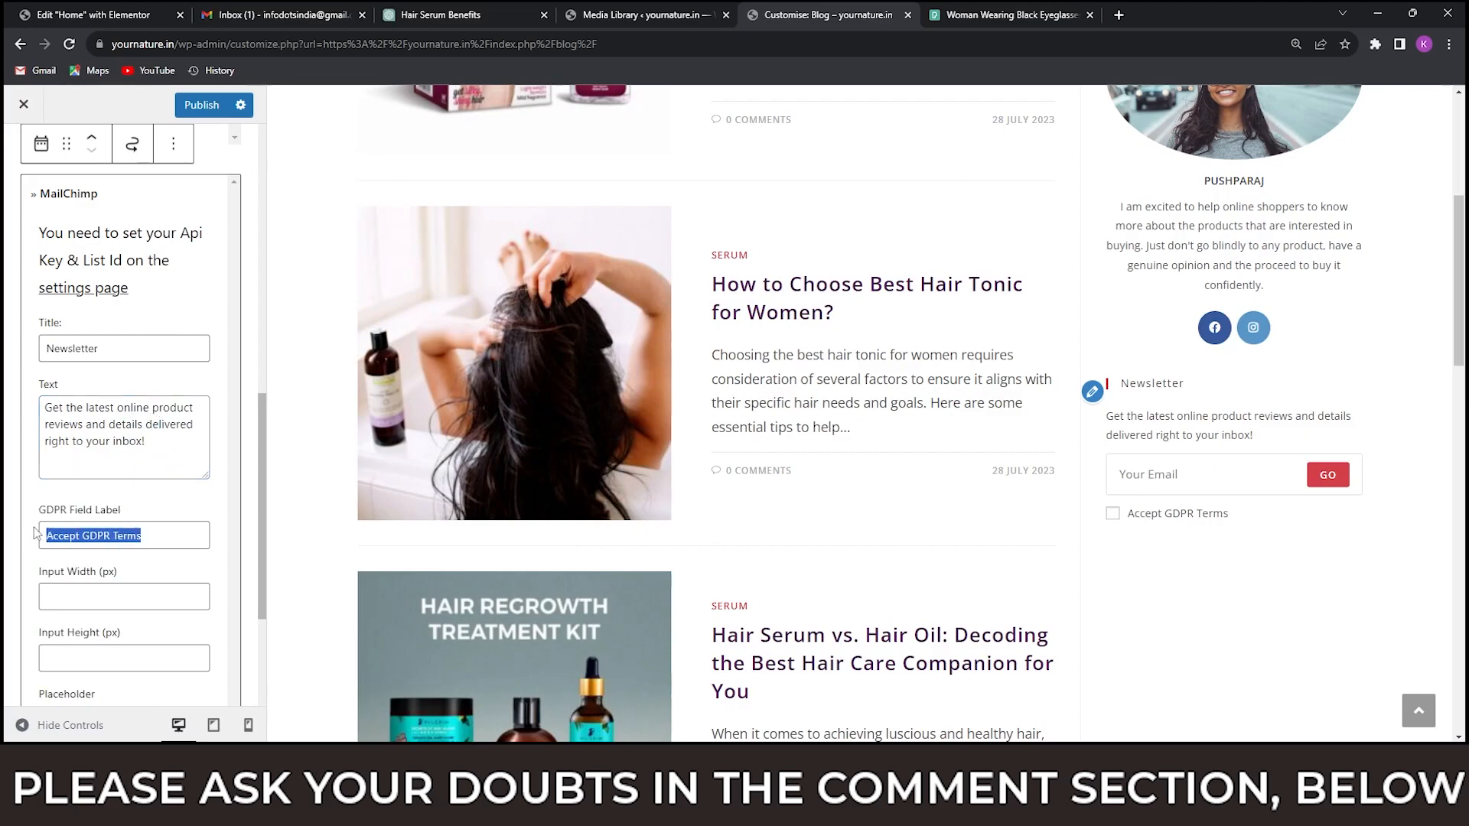
key("BackSpace")
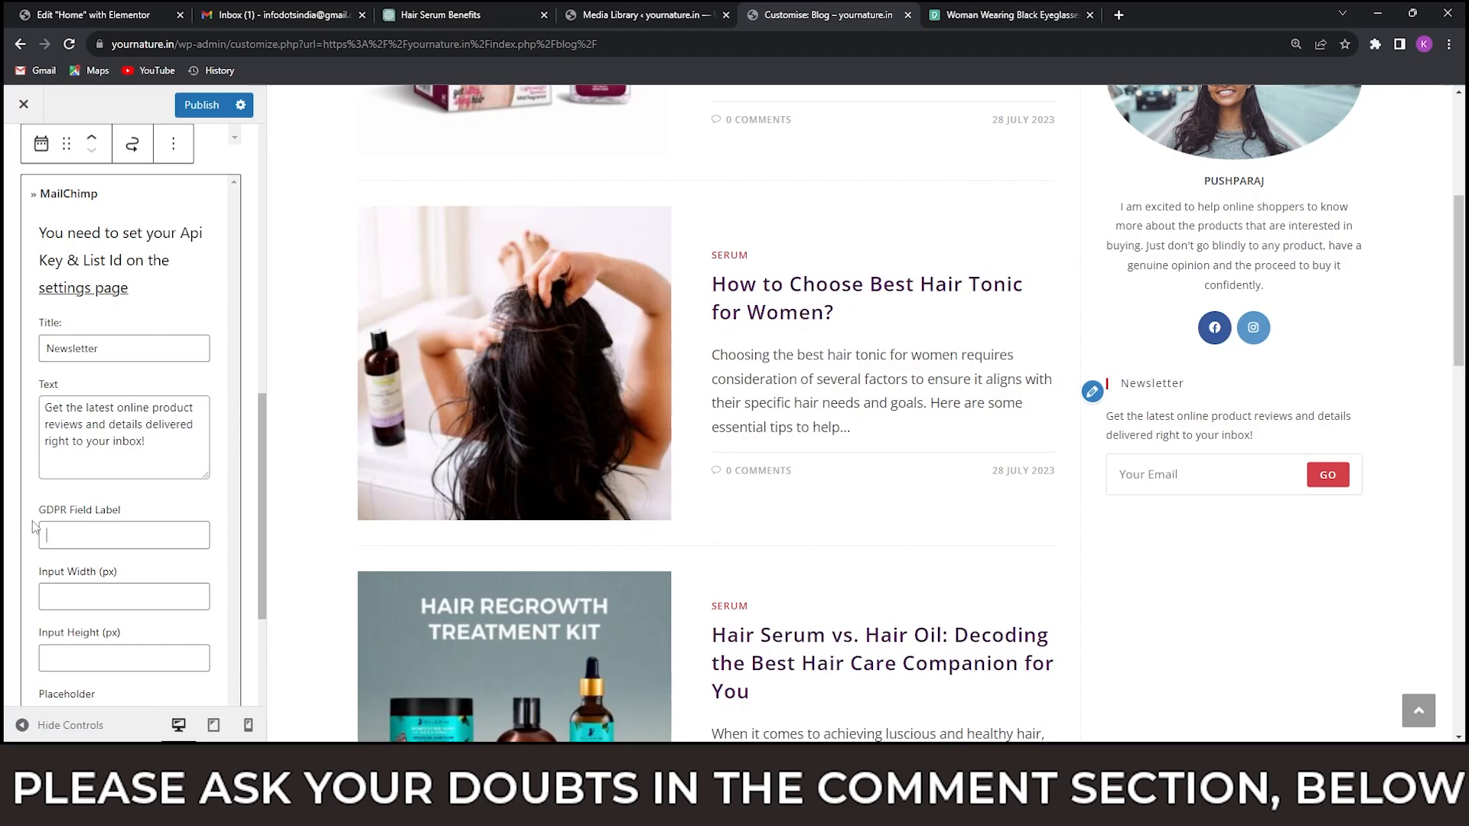
Check what follows the newsletter in the homeshop18.in sidebar and add the » Recent Posts widget below Newsletter in the yournature.in sidebar.
key("alt+Tab")
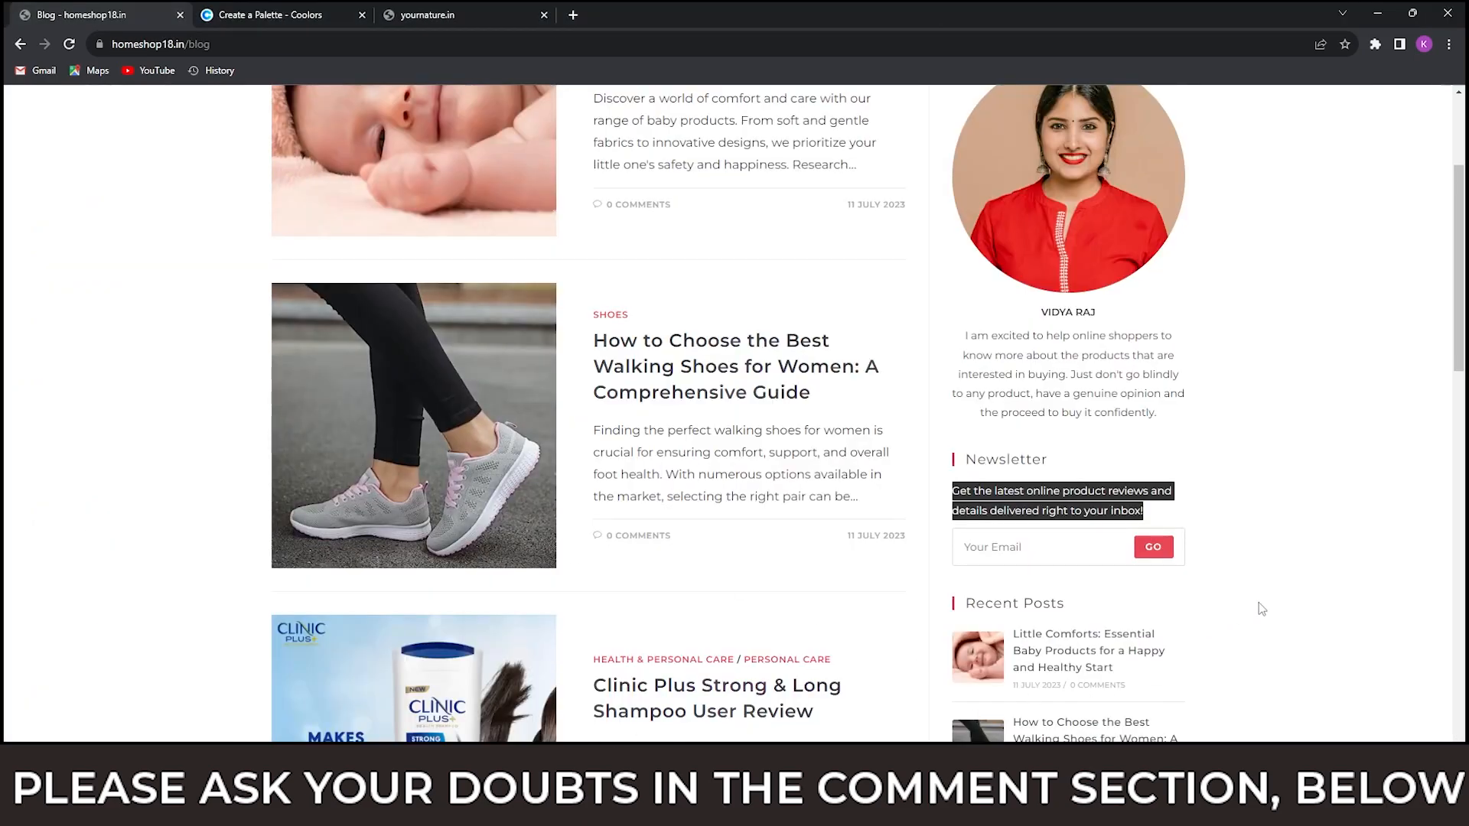
left_click(1259, 603)
scroll(1275, 571, "down", 3)
key("alt+Tab")
scroll(142, 459, "down", 3)
left_click(131, 645)
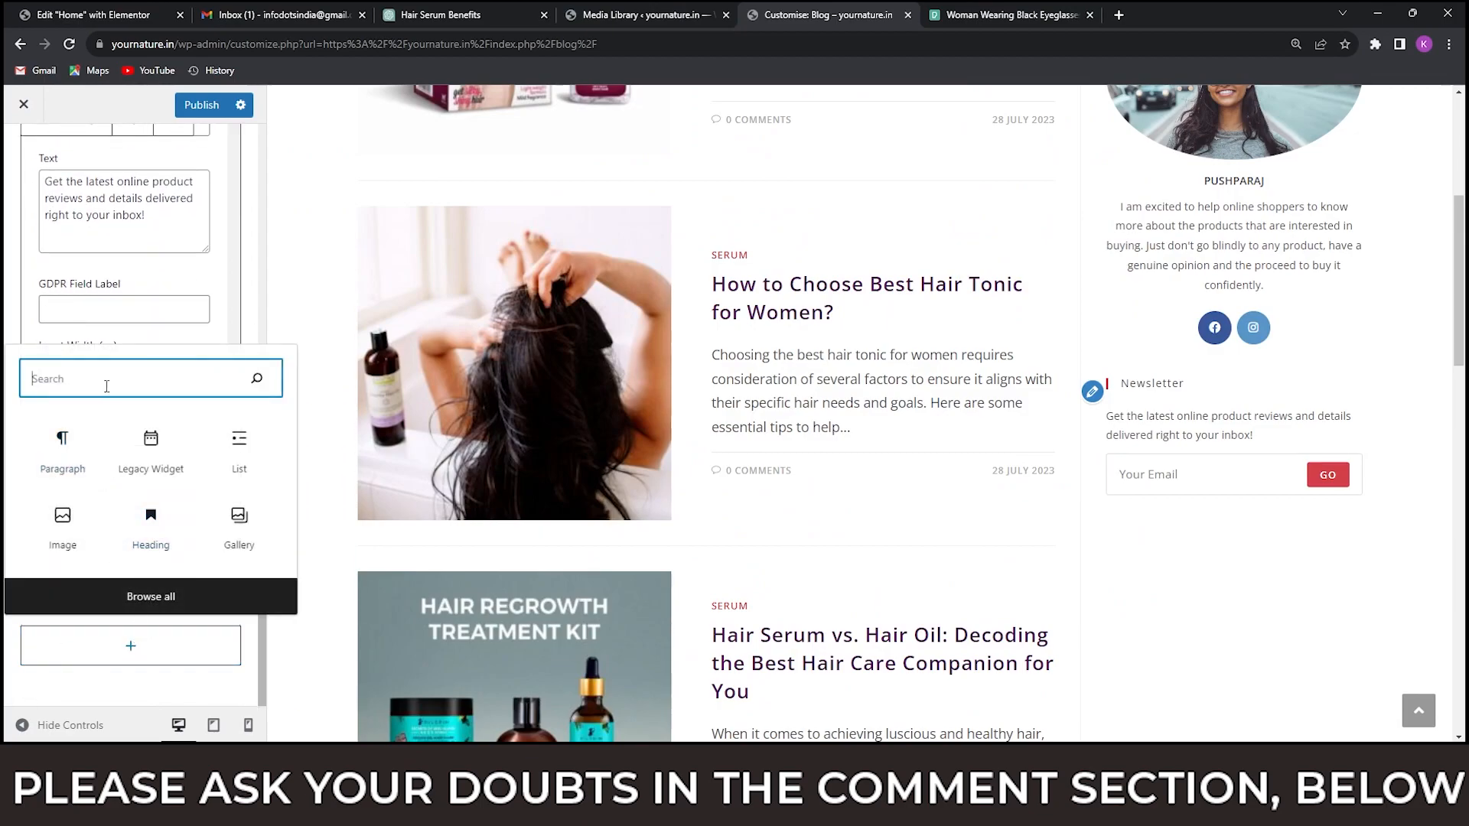
type("recent")
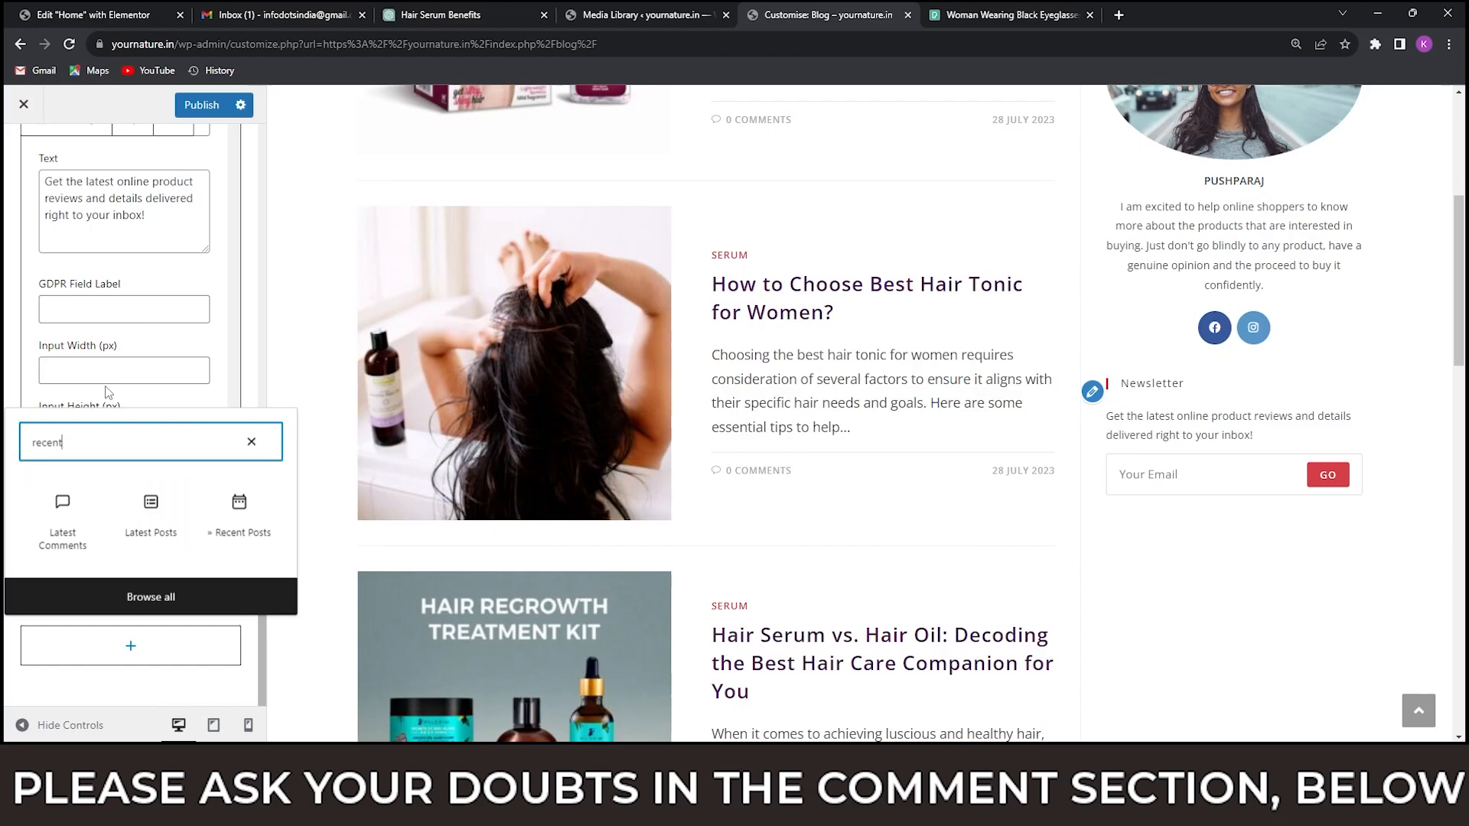
left_click(239, 531)
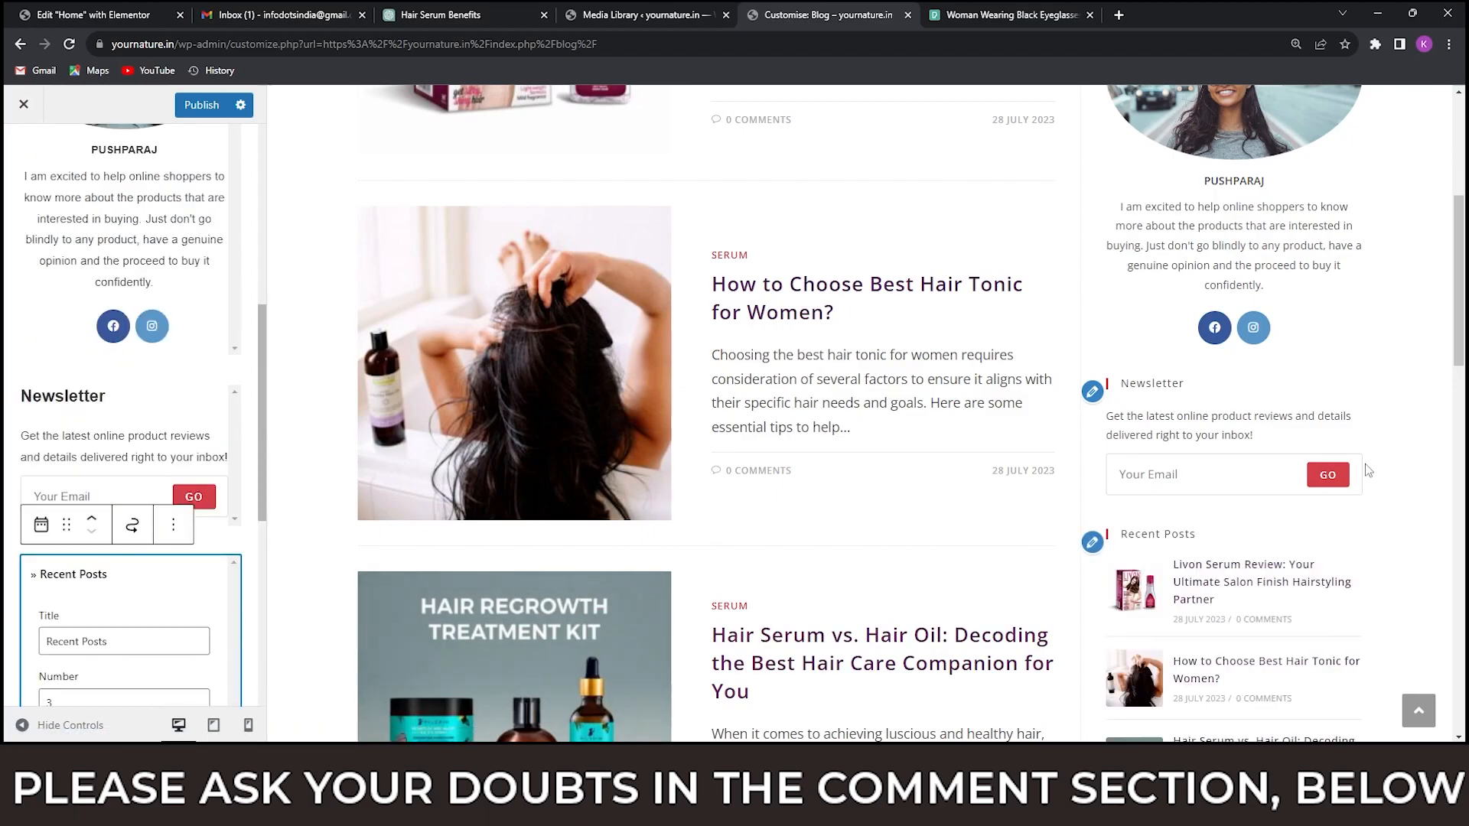
Set the Recent Posts widget's number of posts to 6.
scroll(1368, 469, "down", 6)
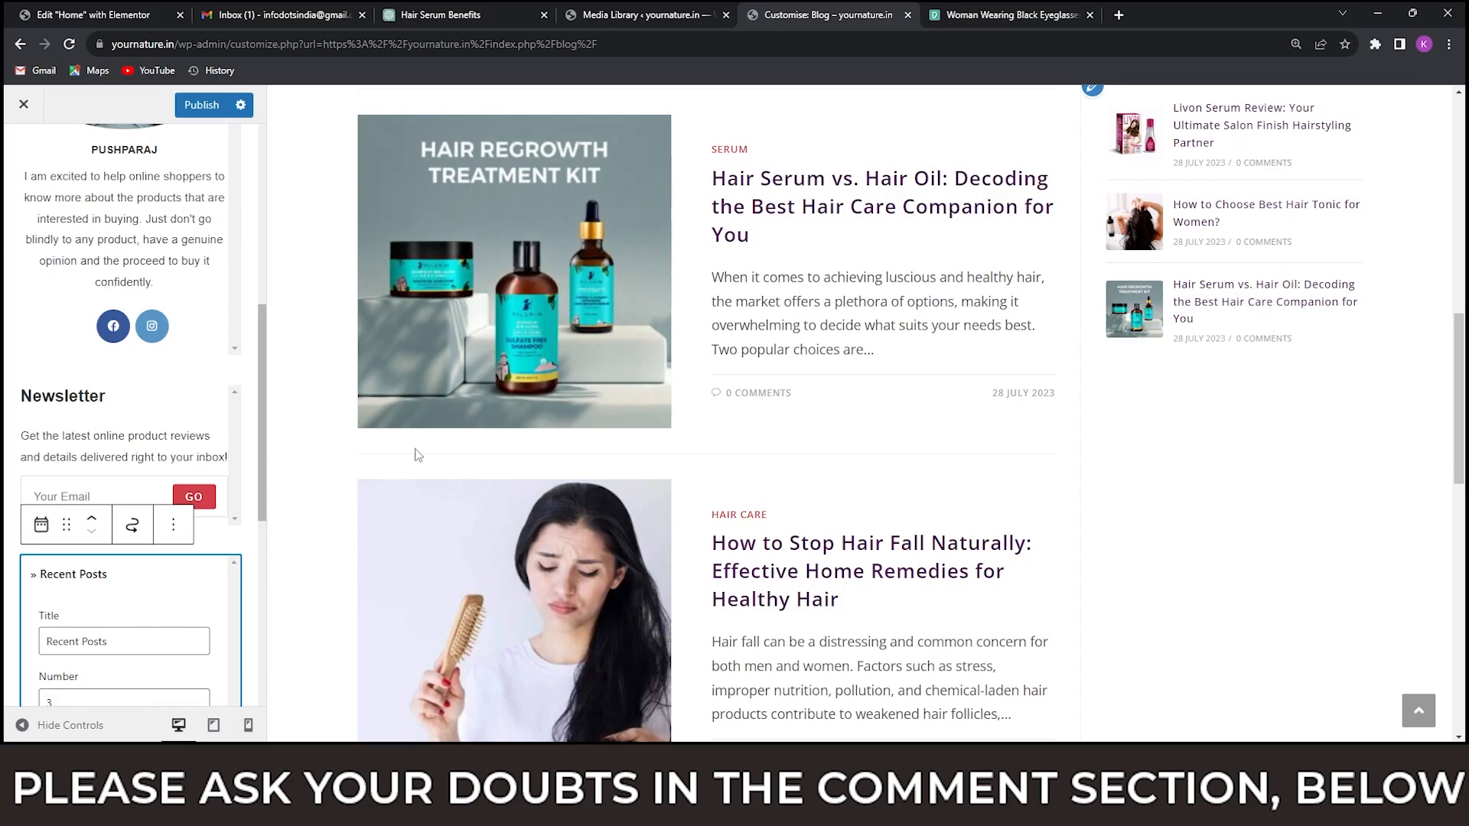
scroll(174, 570, "down", 3)
scroll(175, 567, "down", 1)
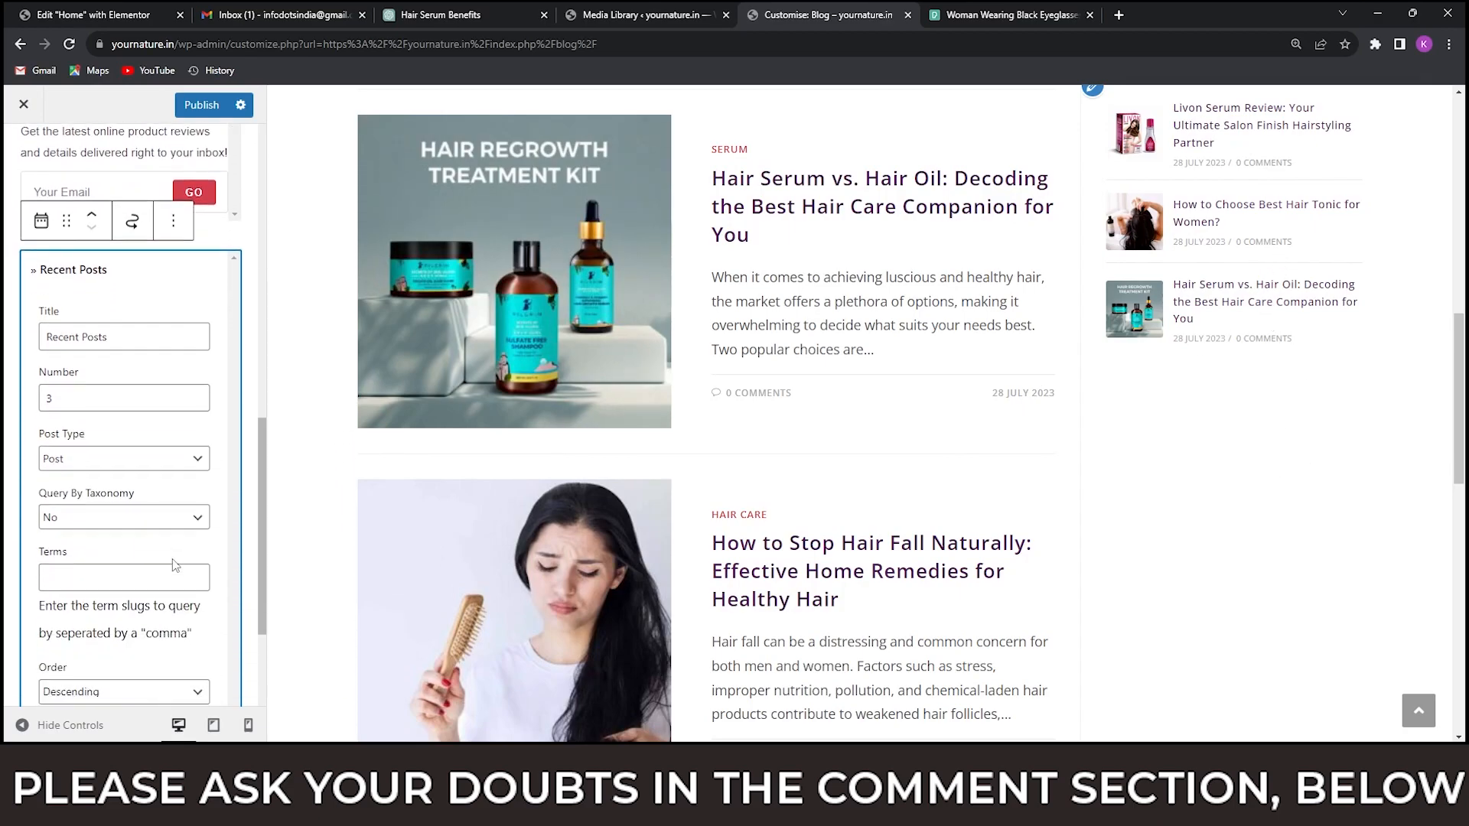
left_click_drag(63, 403, 24, 404)
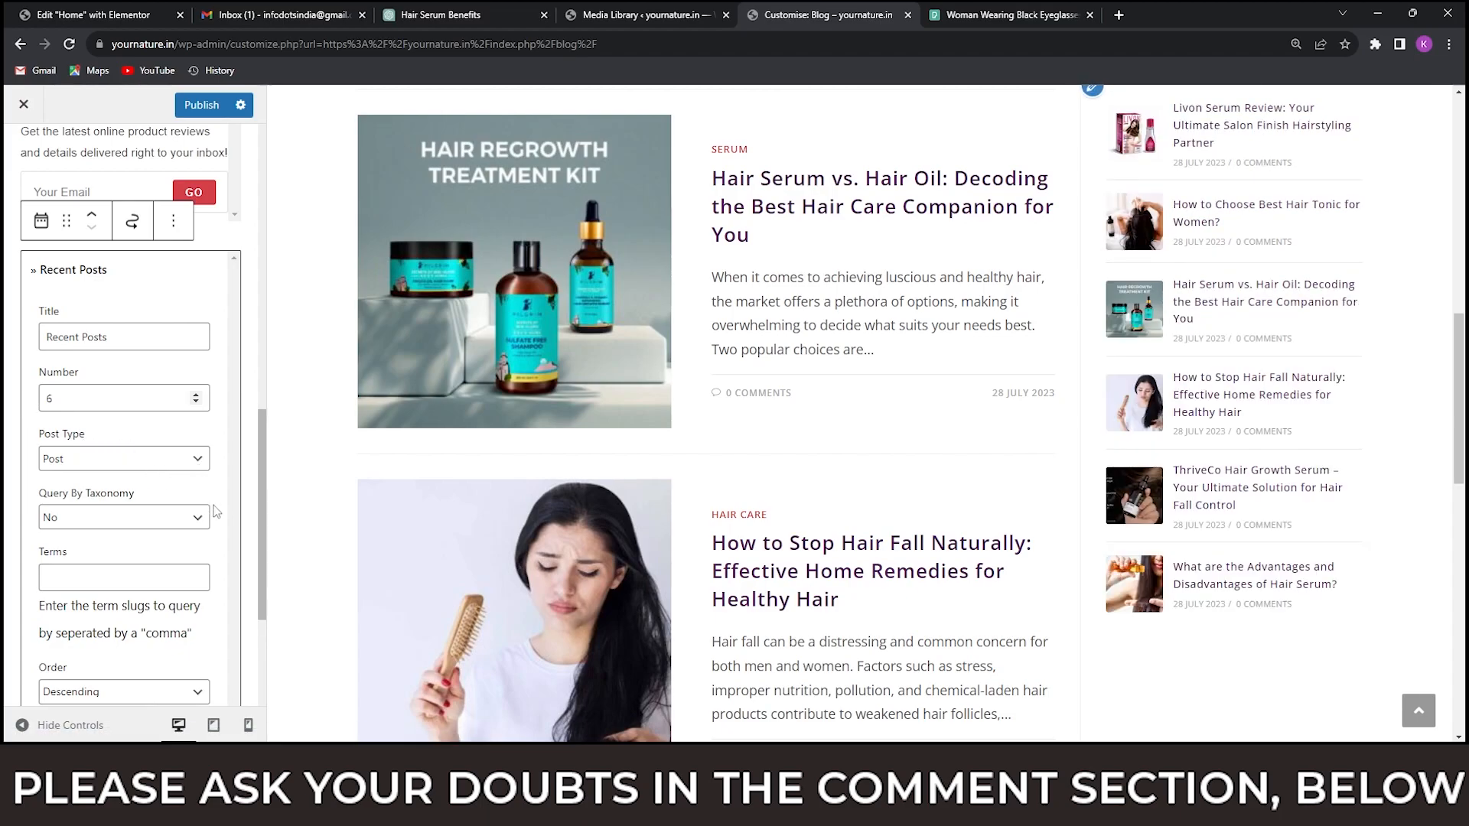
scroll(203, 482, "down", 3)
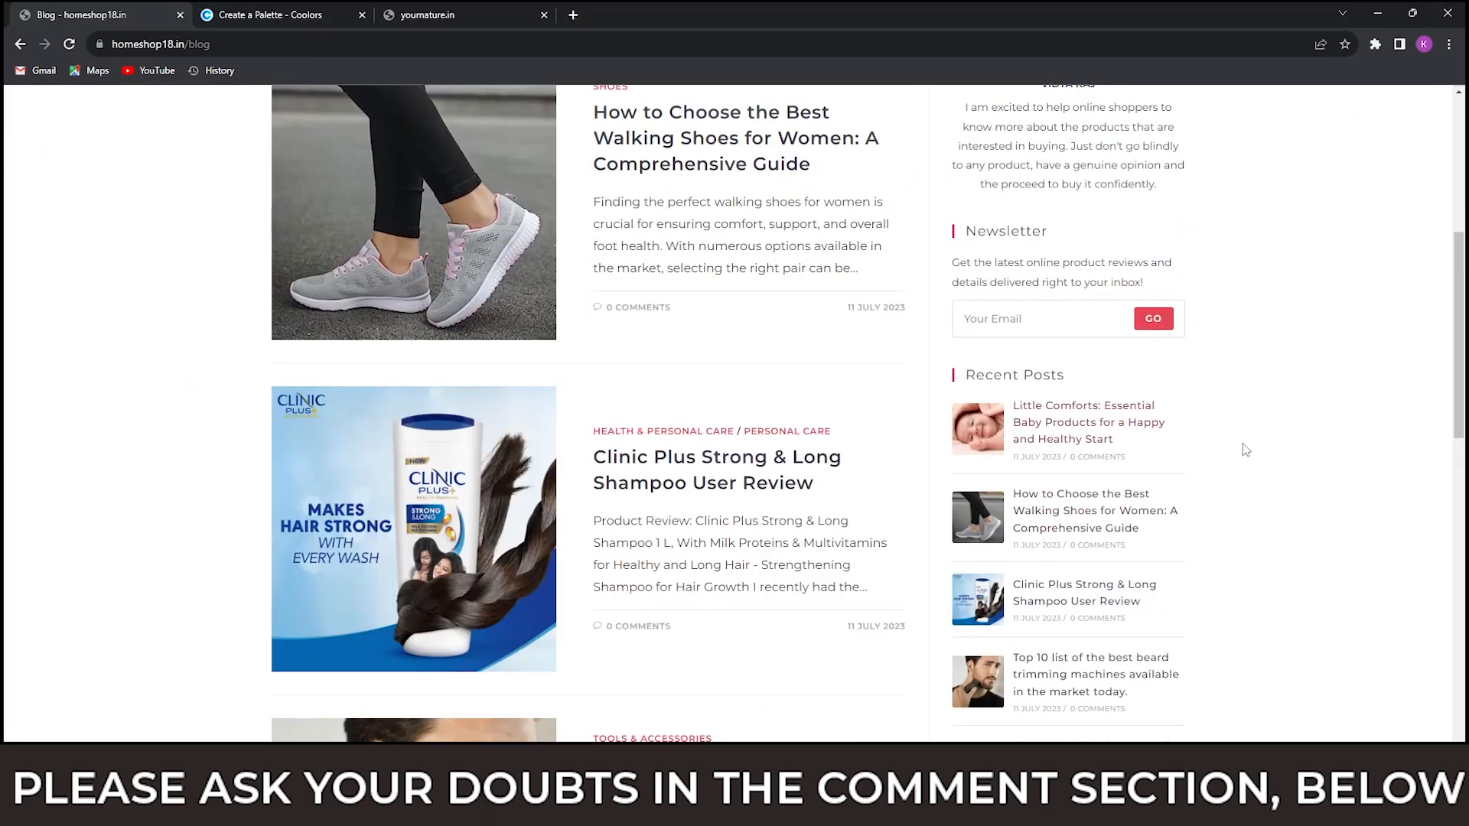
Compare the end of the homeshop18.in blog sidebar with the yournature.in one, and review all widgets in the Default Sidebar.
scroll(1255, 448, "down", 1)
scroll(1278, 448, "down", 8)
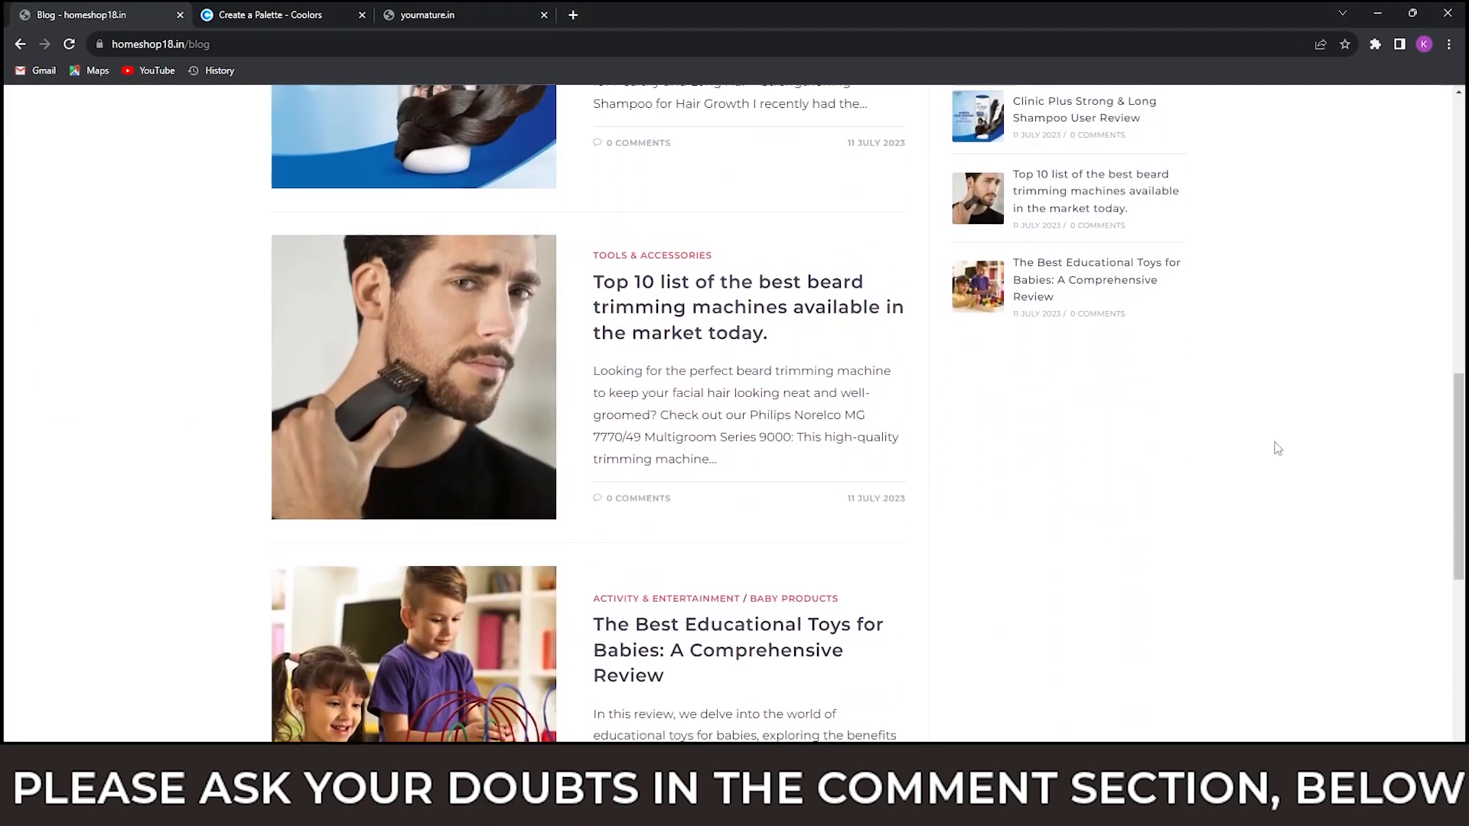
scroll(1274, 443, "up", 18)
scroll(1278, 440, "down", 4)
scroll(1278, 439, "up", 4)
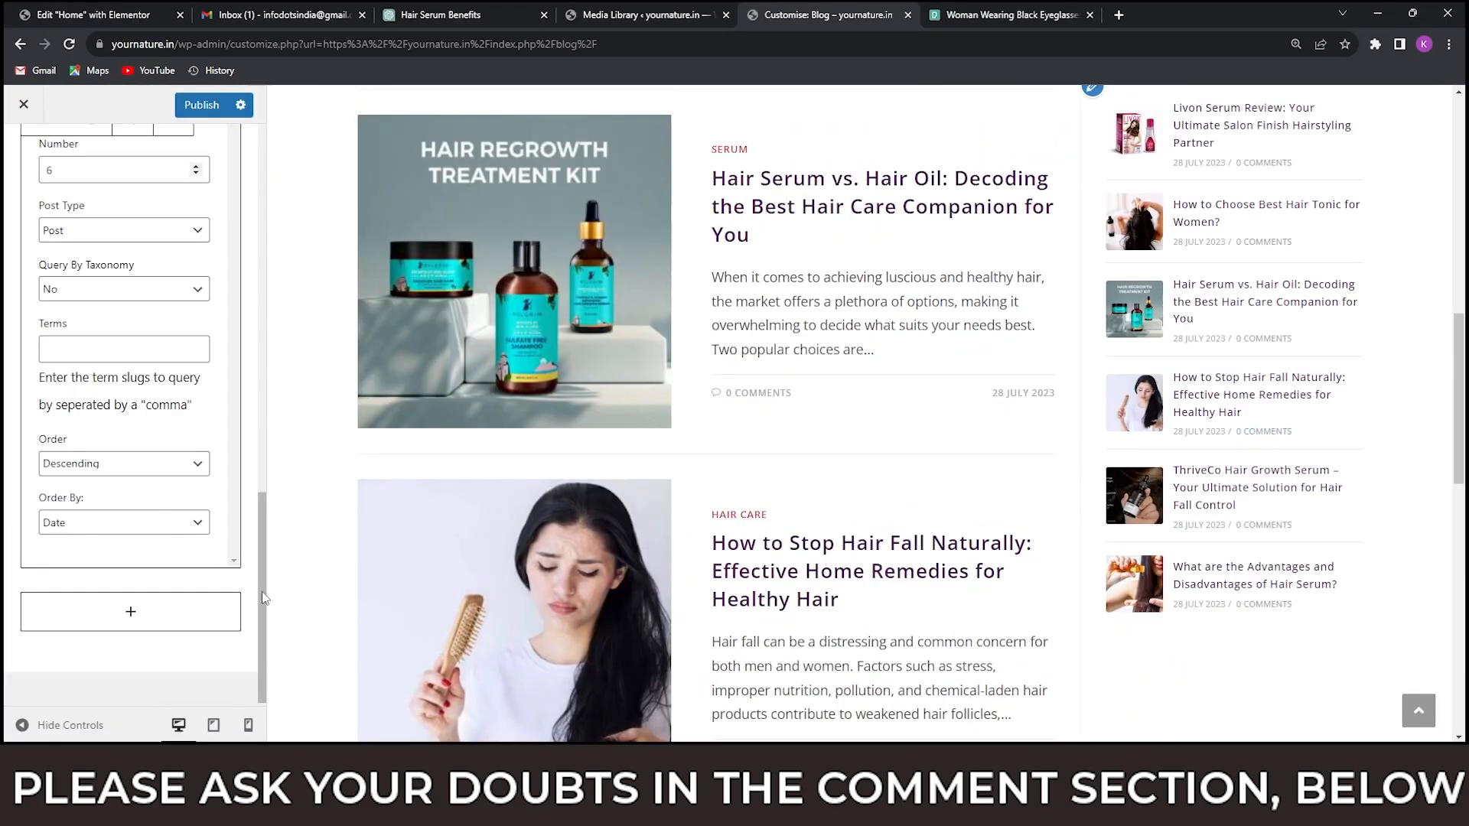
scroll(259, 553, "up", 10)
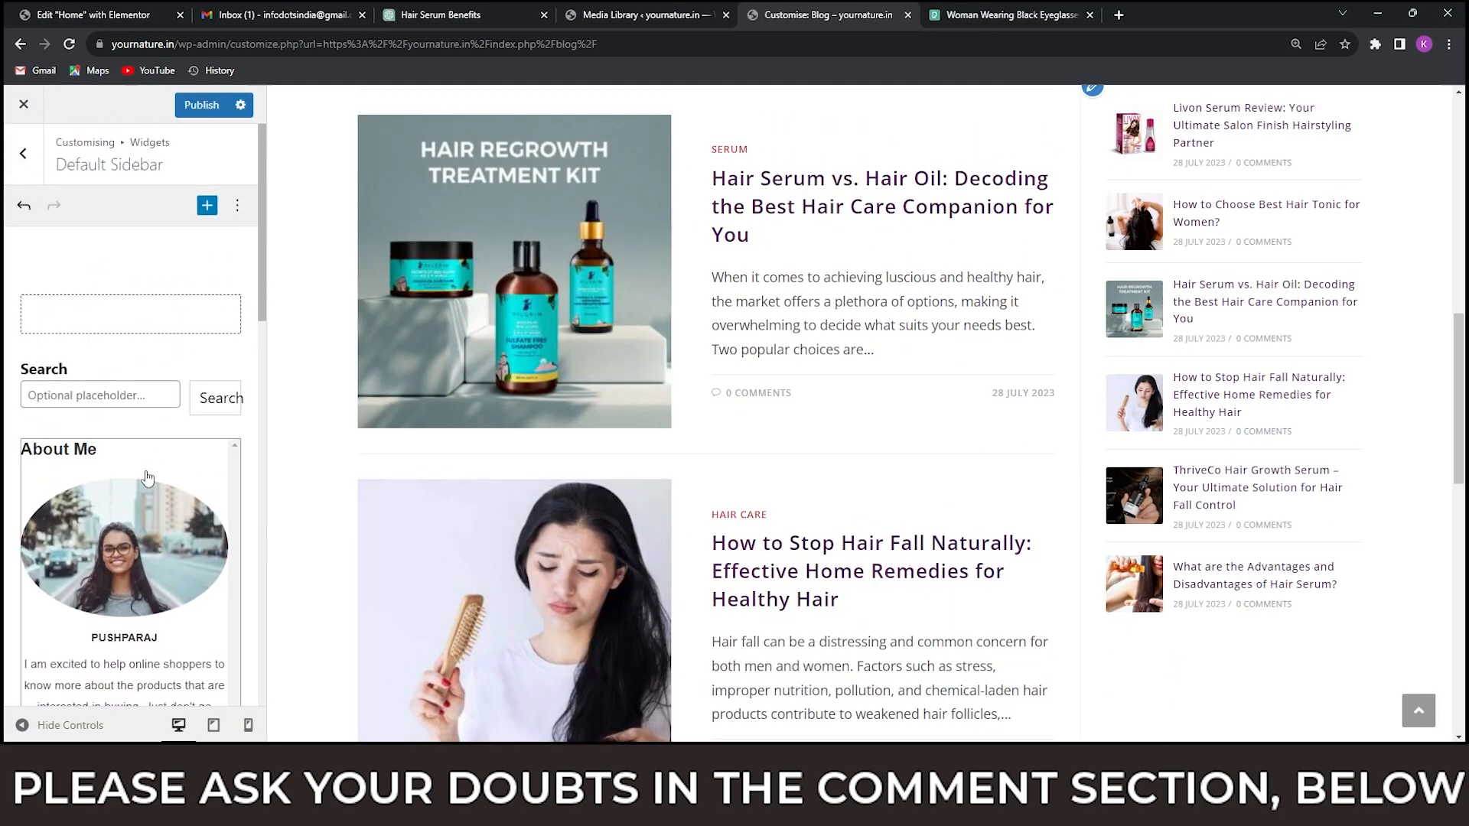
scroll(147, 474, "down", 4)
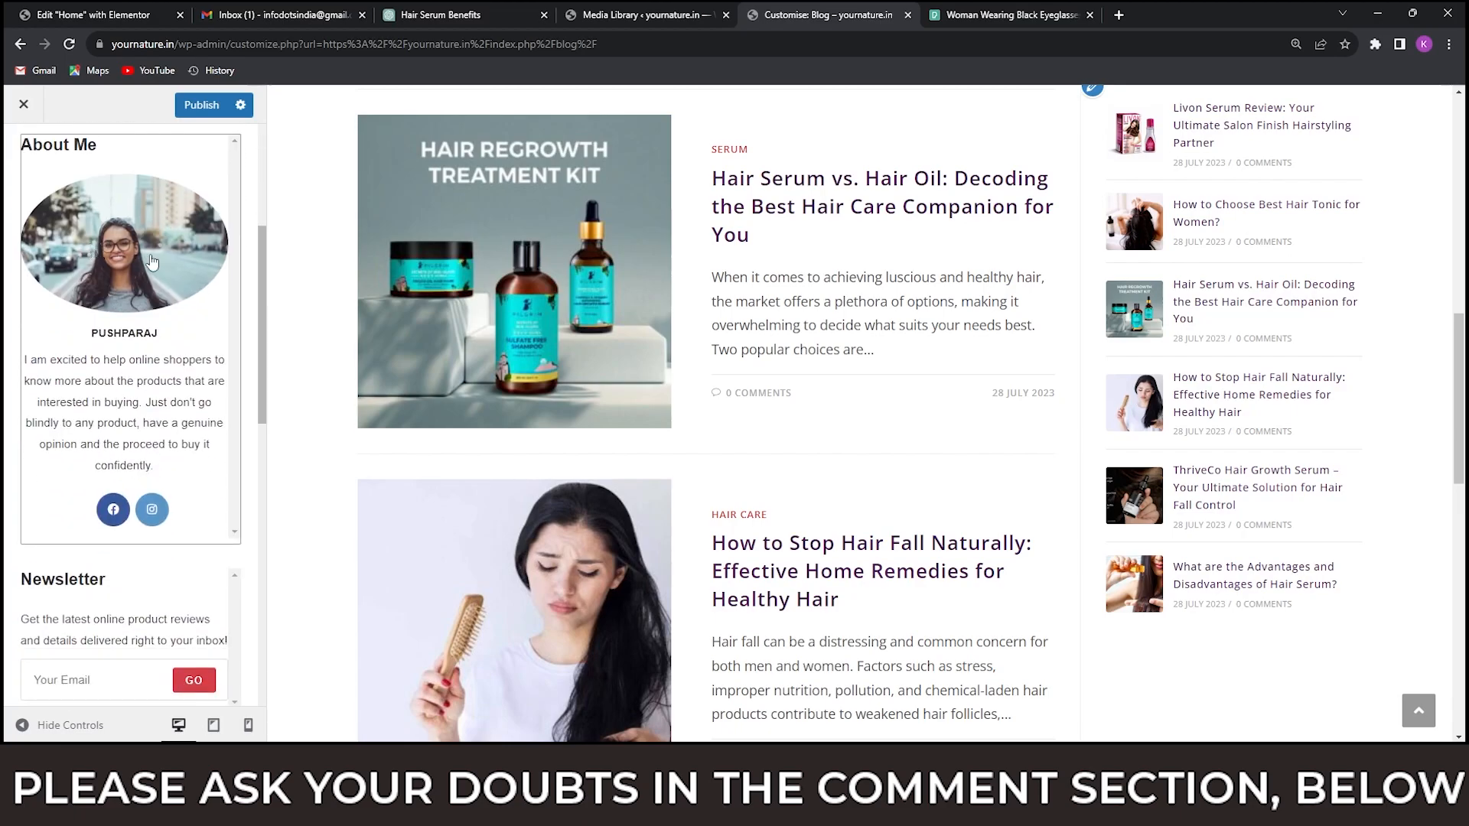
scroll(117, 476, "down", 7)
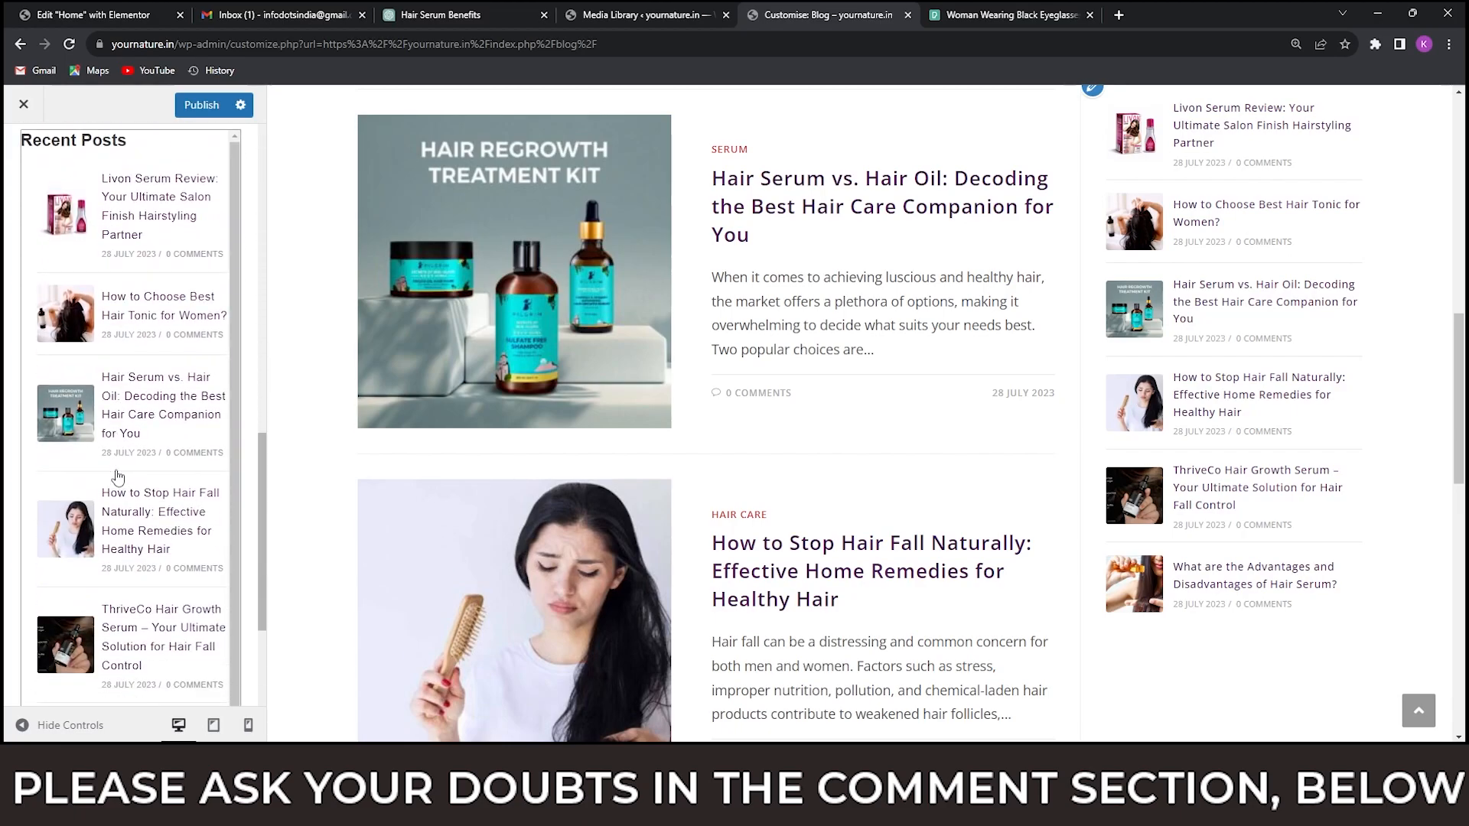
scroll(117, 476, "down", 3)
scroll(119, 474, "up", 12)
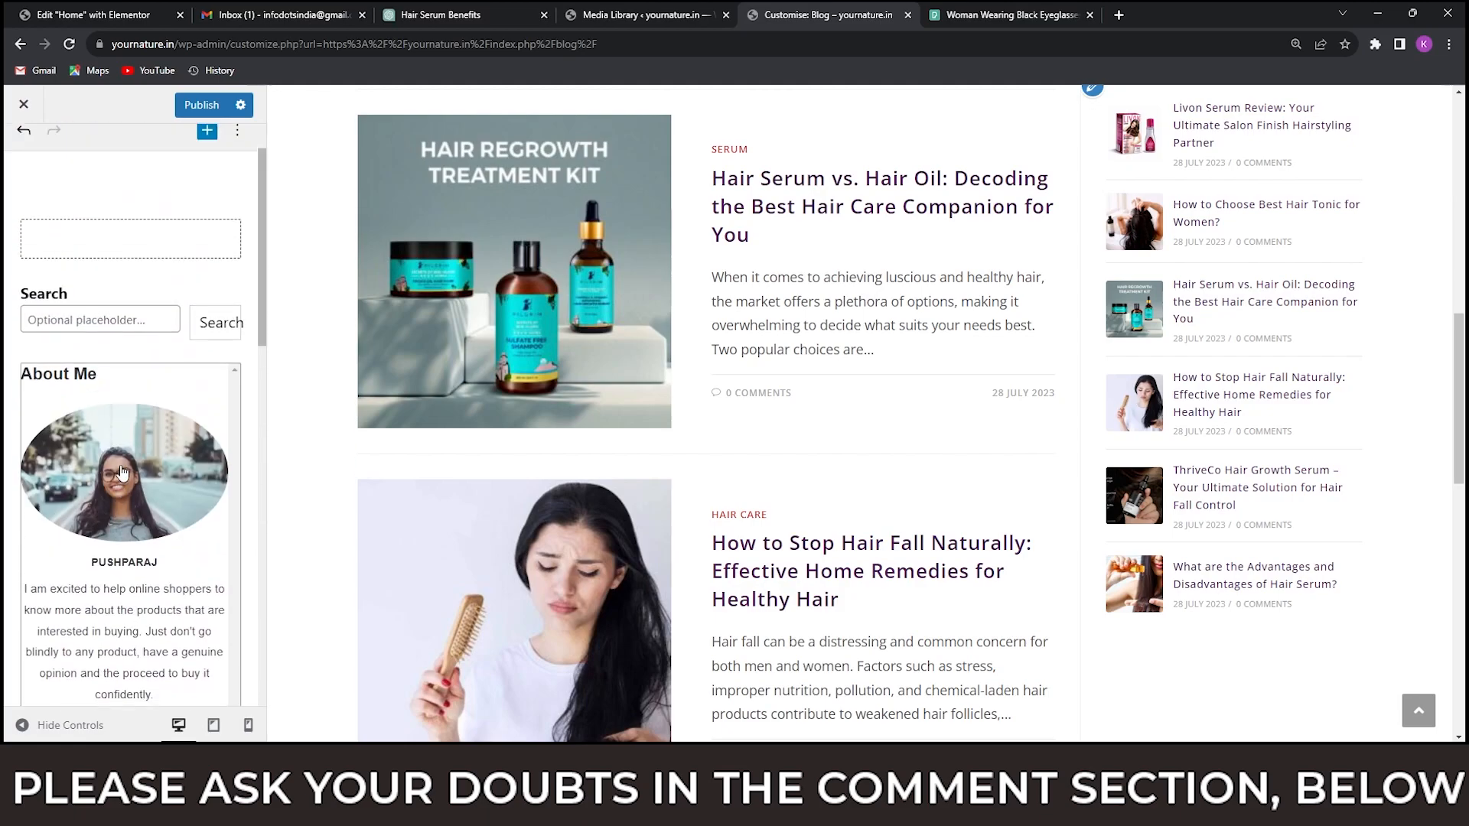
Publish the Default Sidebar changes and go back to the list of widget areas.
left_click(201, 104)
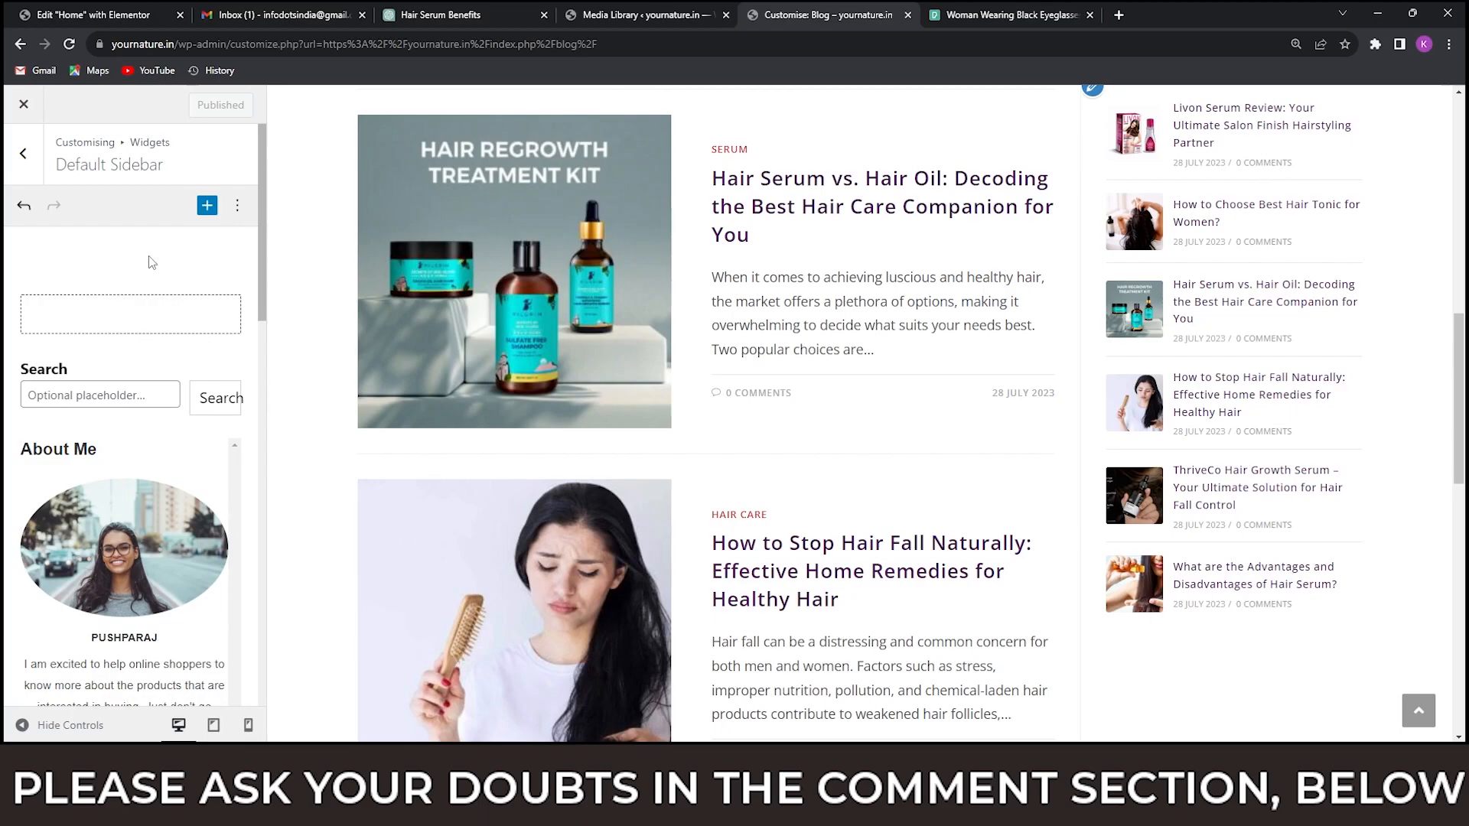
left_click(24, 154)
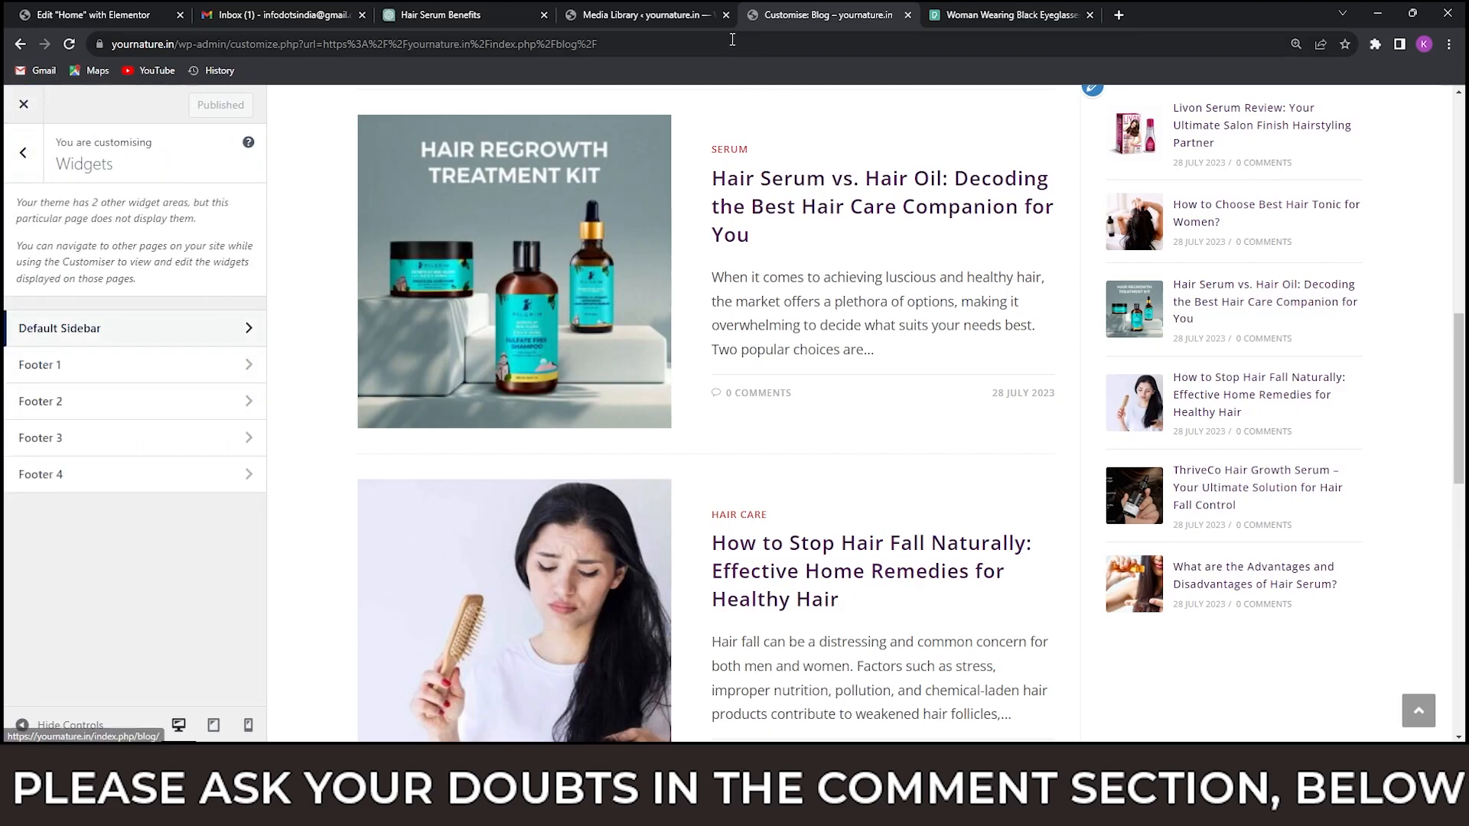
Load the live yournature.in home page in place of the Media Library and look through its Popular Topics posts.
left_click(643, 14)
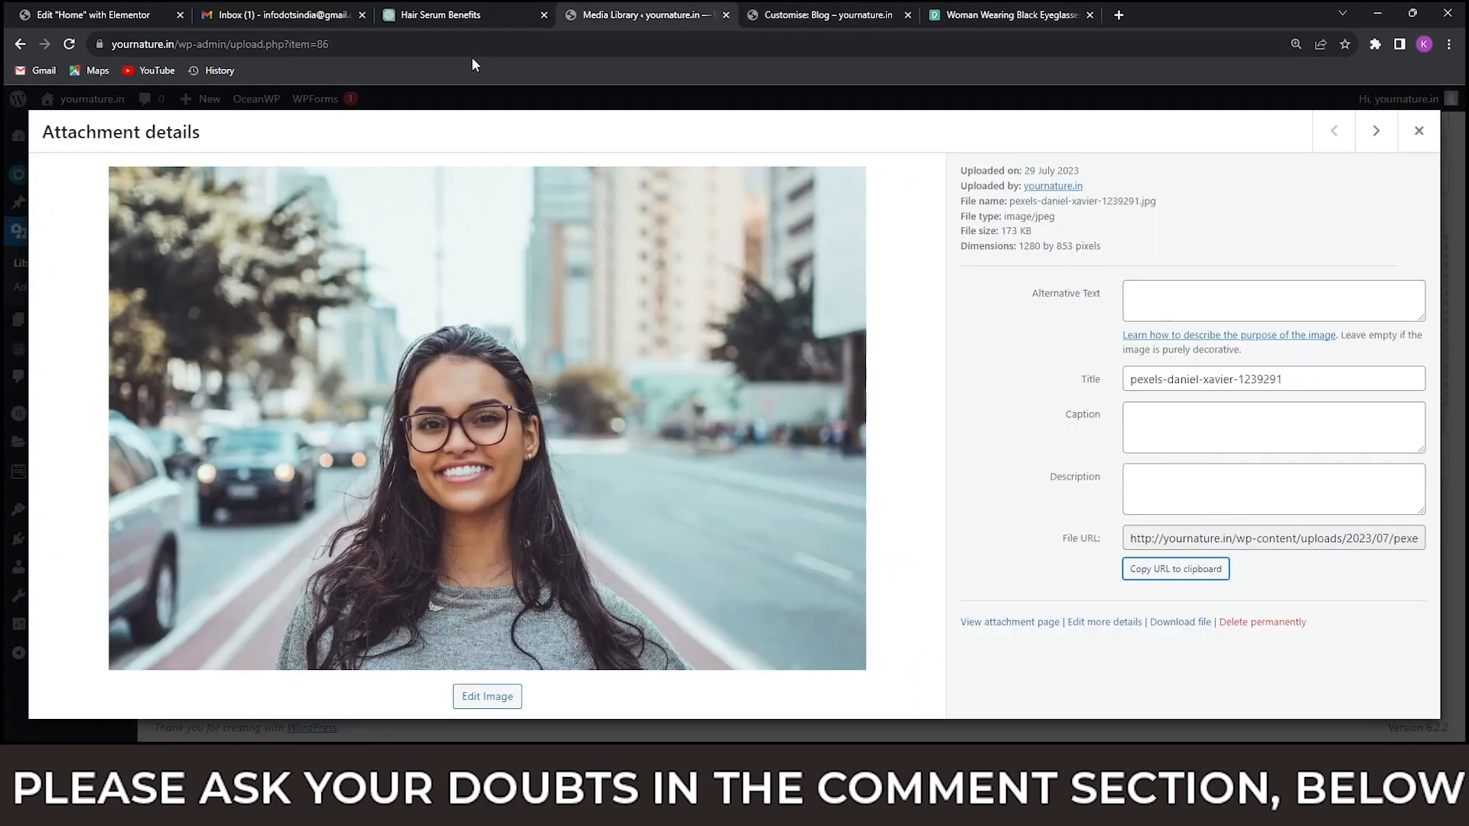
left_click(446, 43)
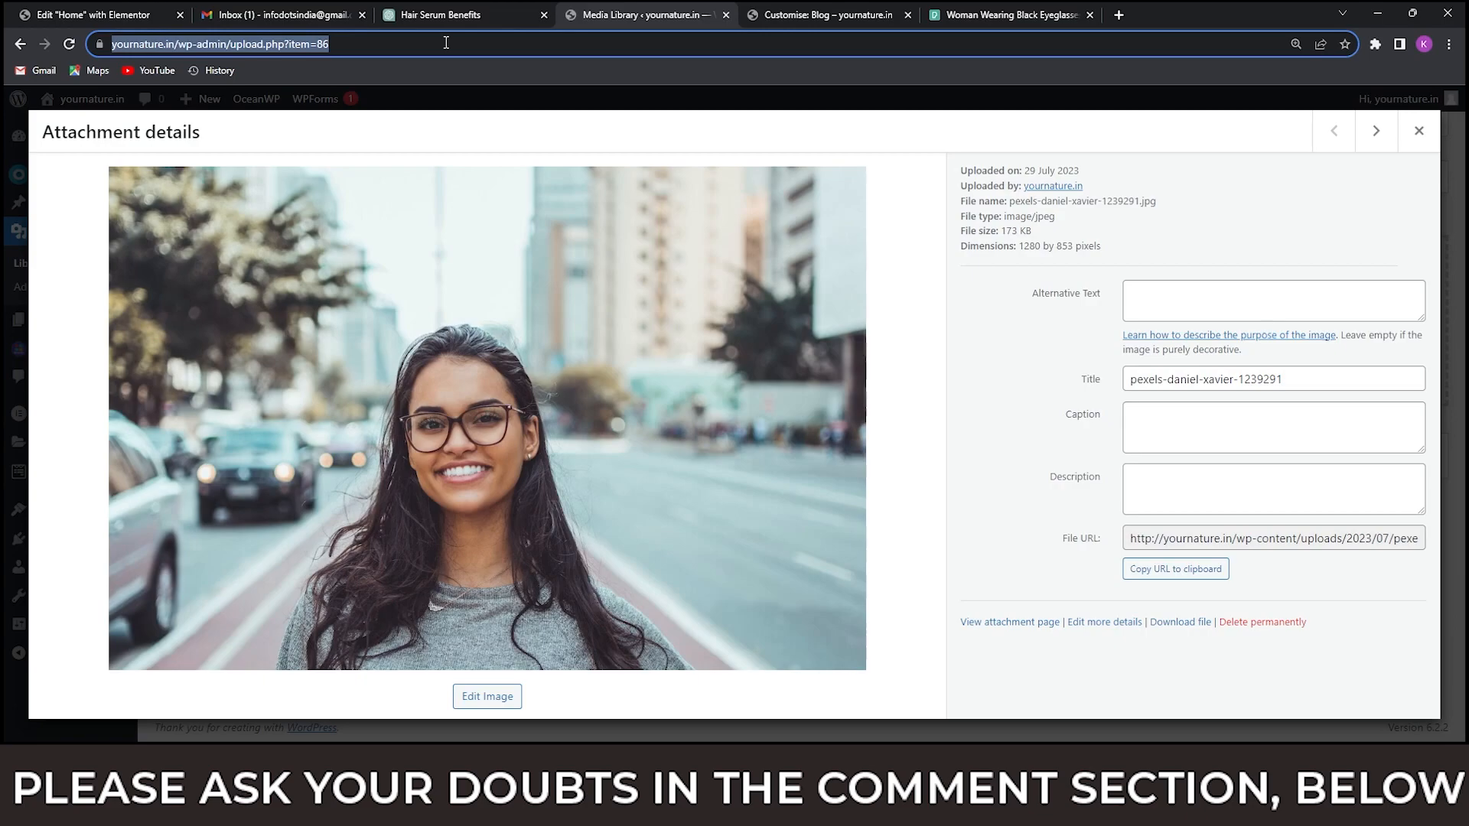
type("yournature.in")
key("Return")
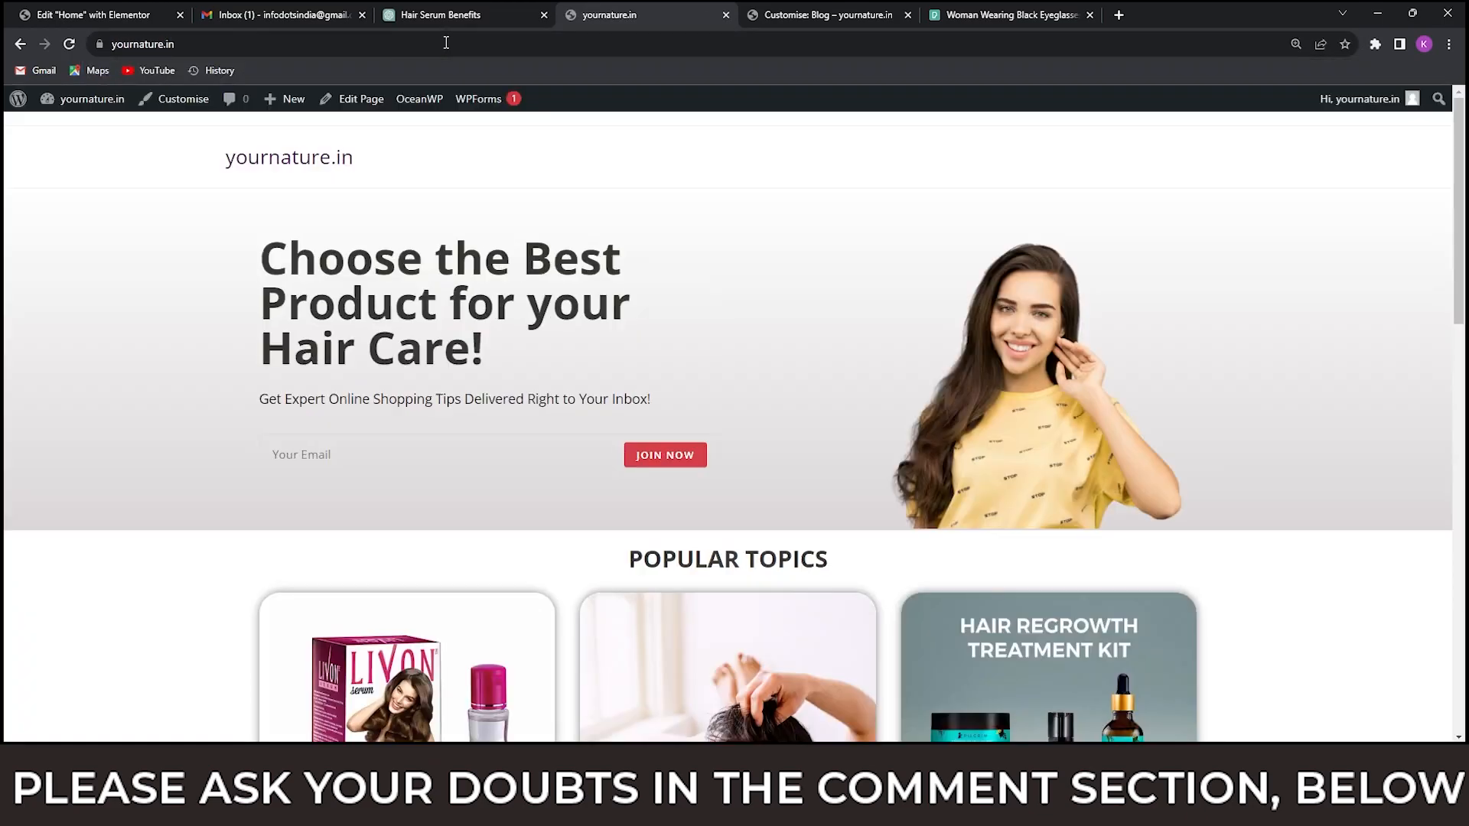
scroll(863, 346, "down", 10)
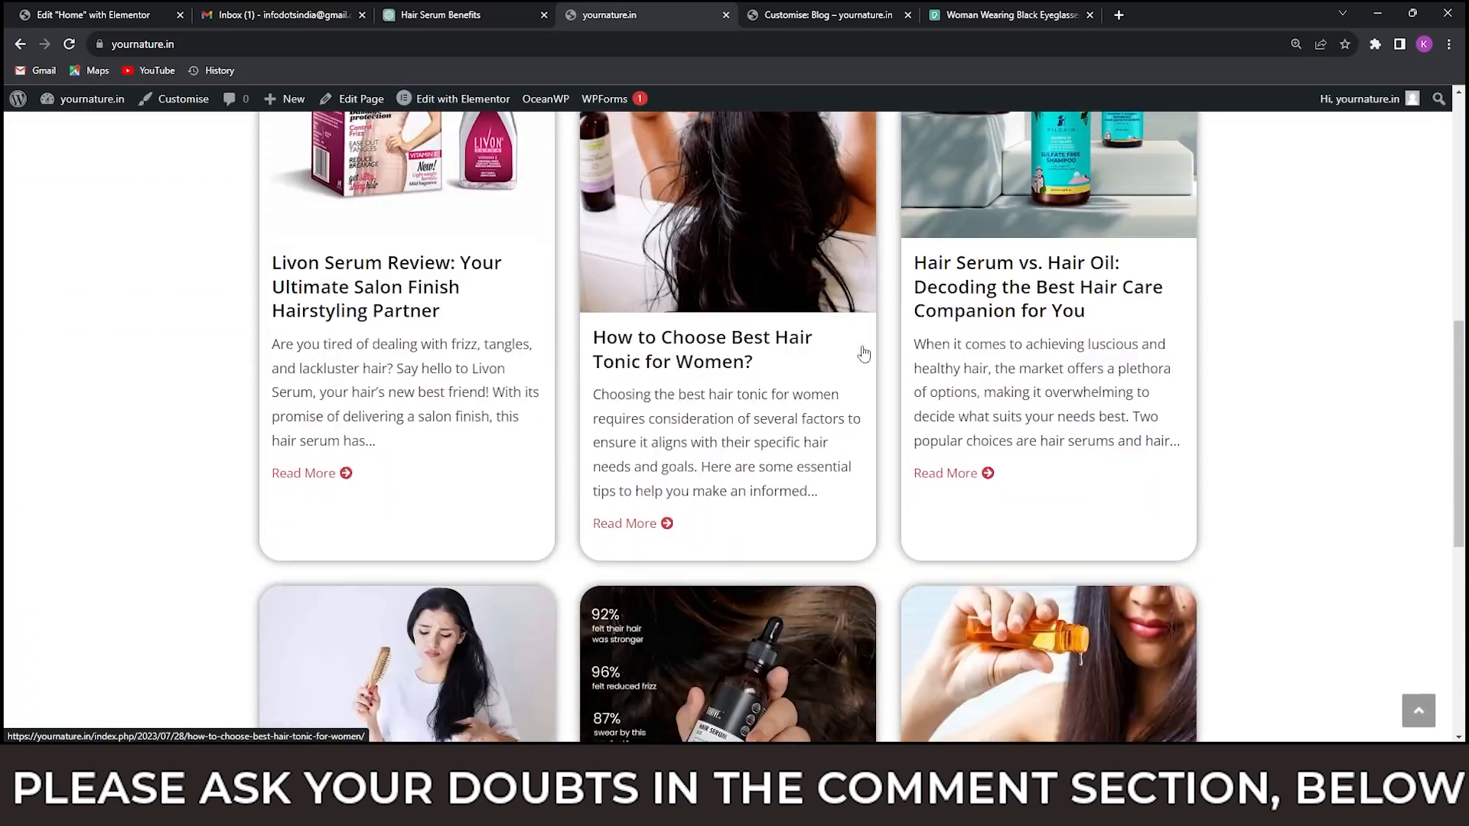
Open the post "How to Choose Best Hair Tonic for Women?" from the home page and review its article, sidebar and related posts.
scroll(864, 354, "up", 6)
scroll(863, 350, "up", 4)
scroll(862, 351, "down", 5)
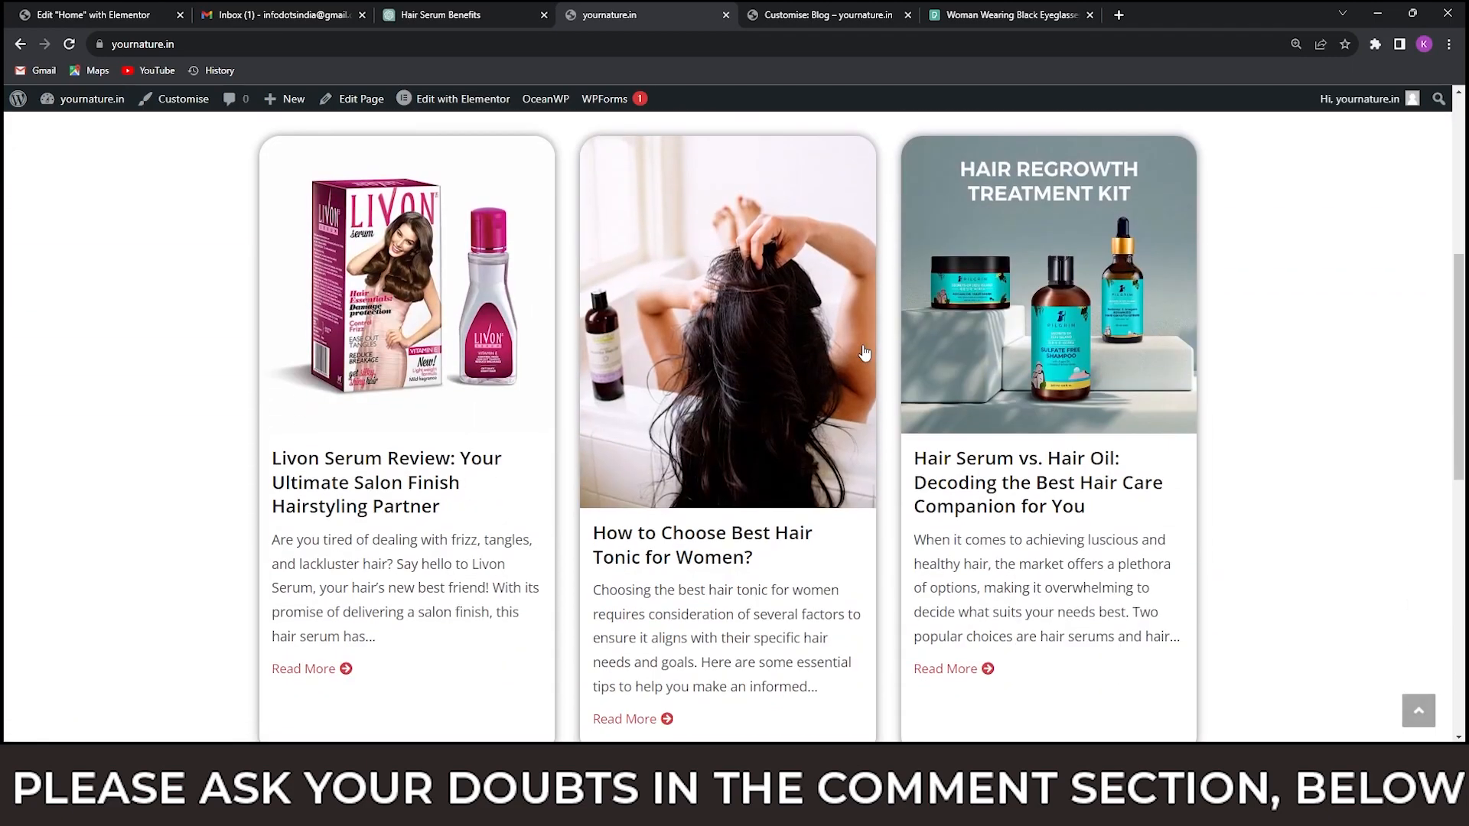
scroll(785, 474, "down", 3)
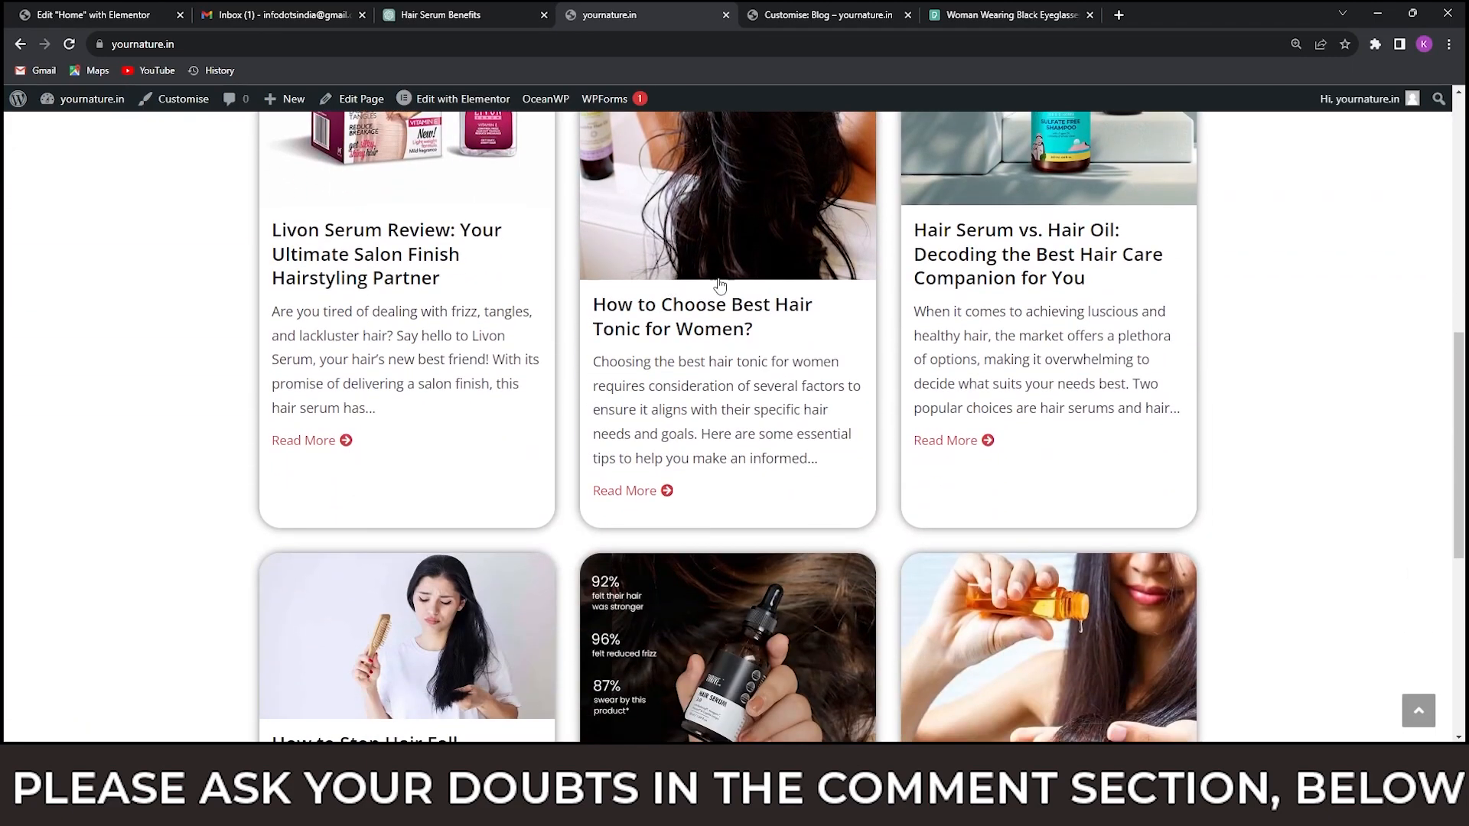
left_click(707, 329)
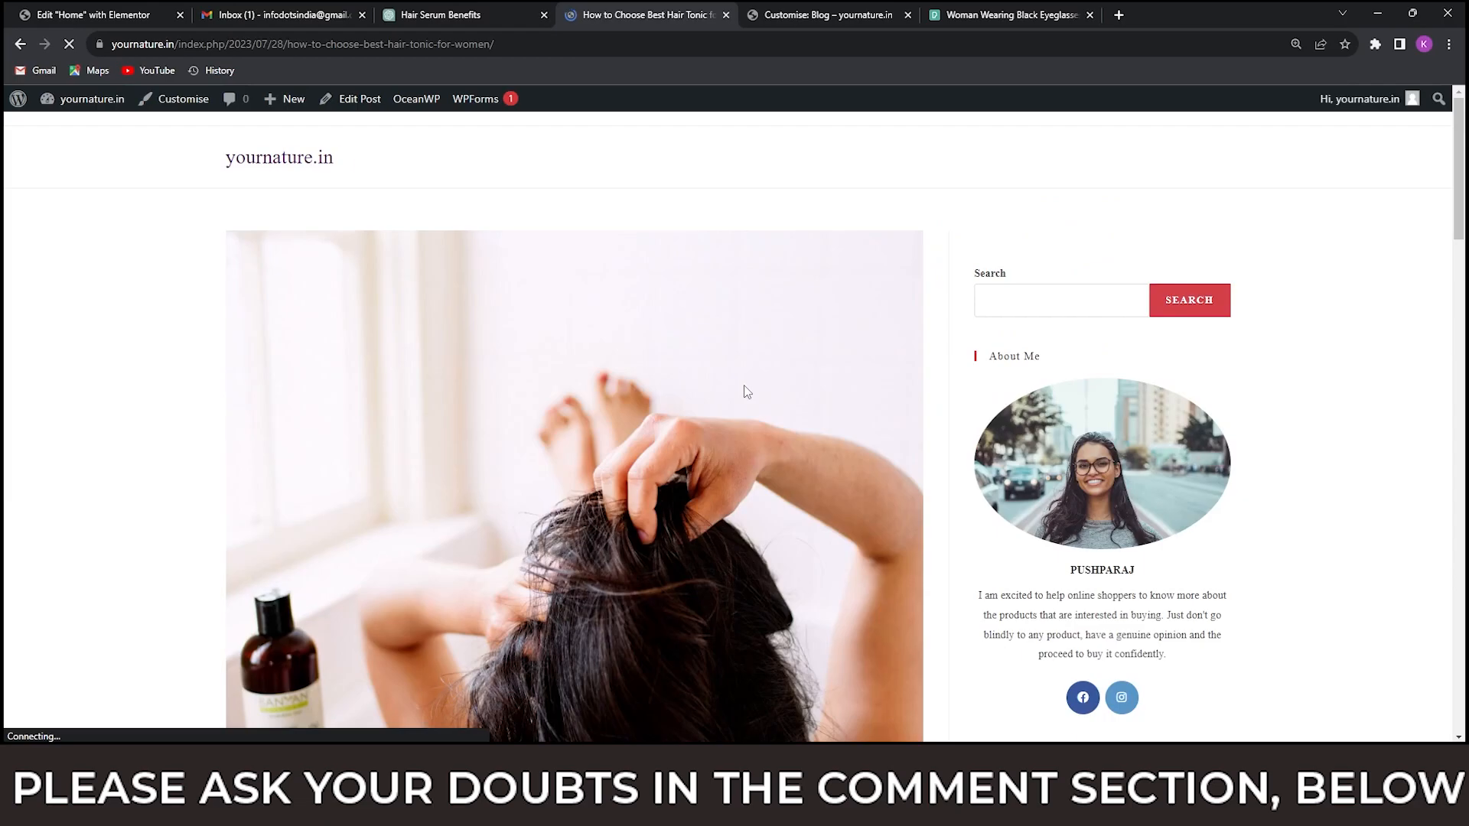
scroll(1199, 391, "down", 8)
scroll(1178, 379, "down", 4)
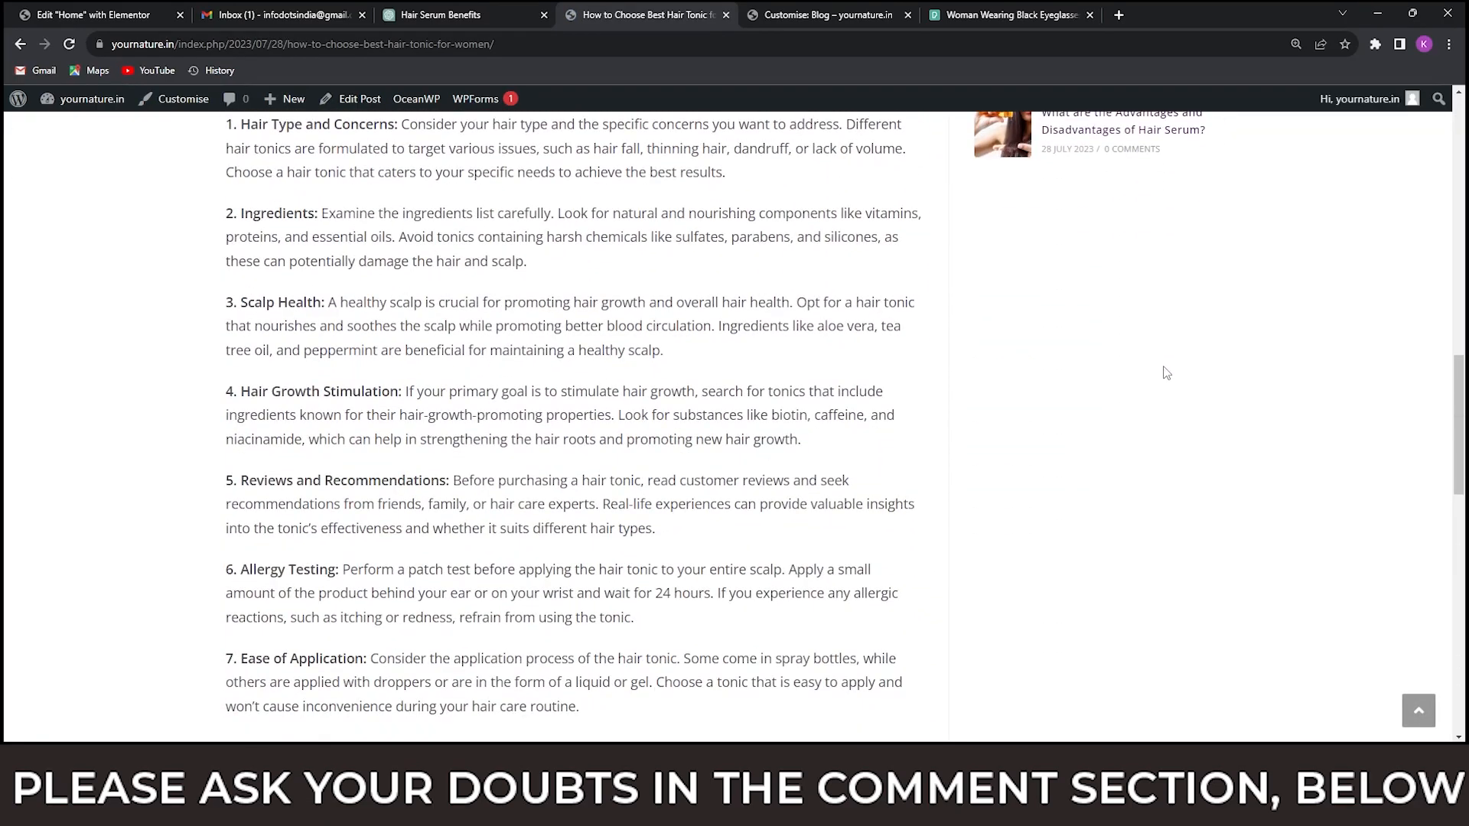
scroll(1156, 371, "up", 11)
scroll(1149, 360, "up", 3)
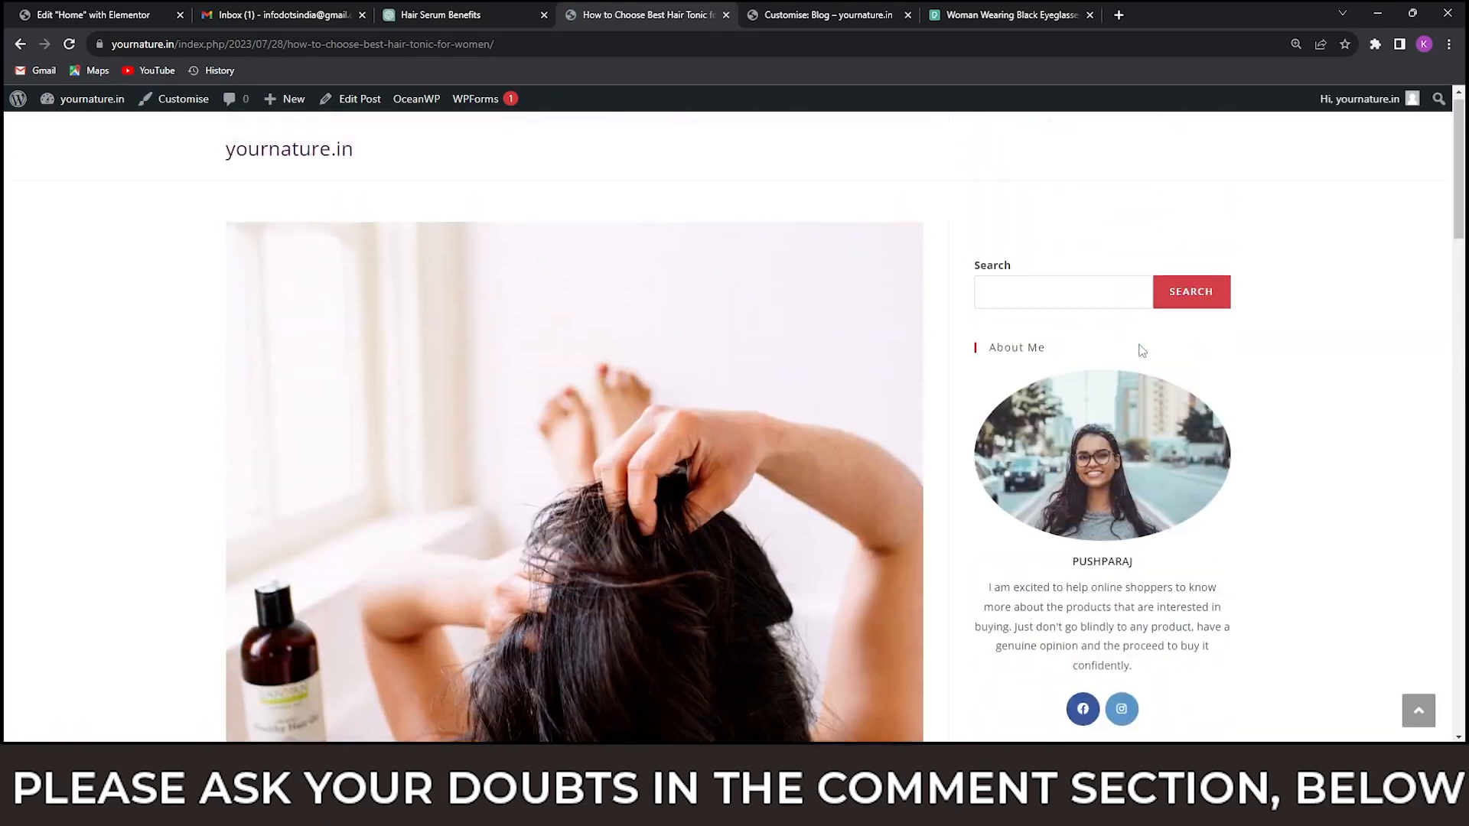
scroll(1141, 360, "down", 15)
scroll(557, 425, "down", 6)
scroll(558, 425, "up", 5)
scroll(459, 420, "down", 3)
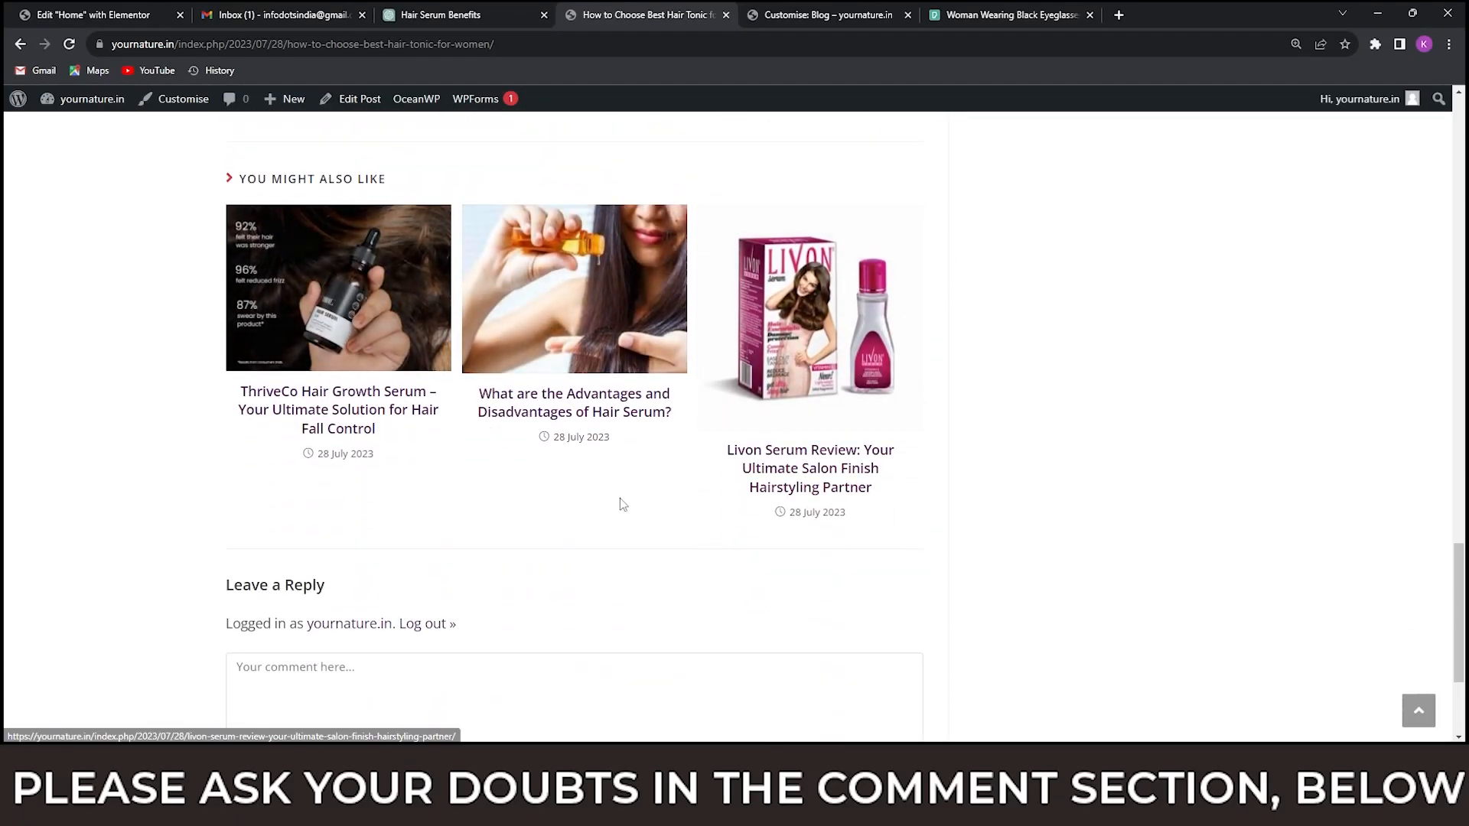
Open the related post on the advantages and disadvantages of hair serum and examine its sidebar, related posts and comment form.
left_click(597, 415)
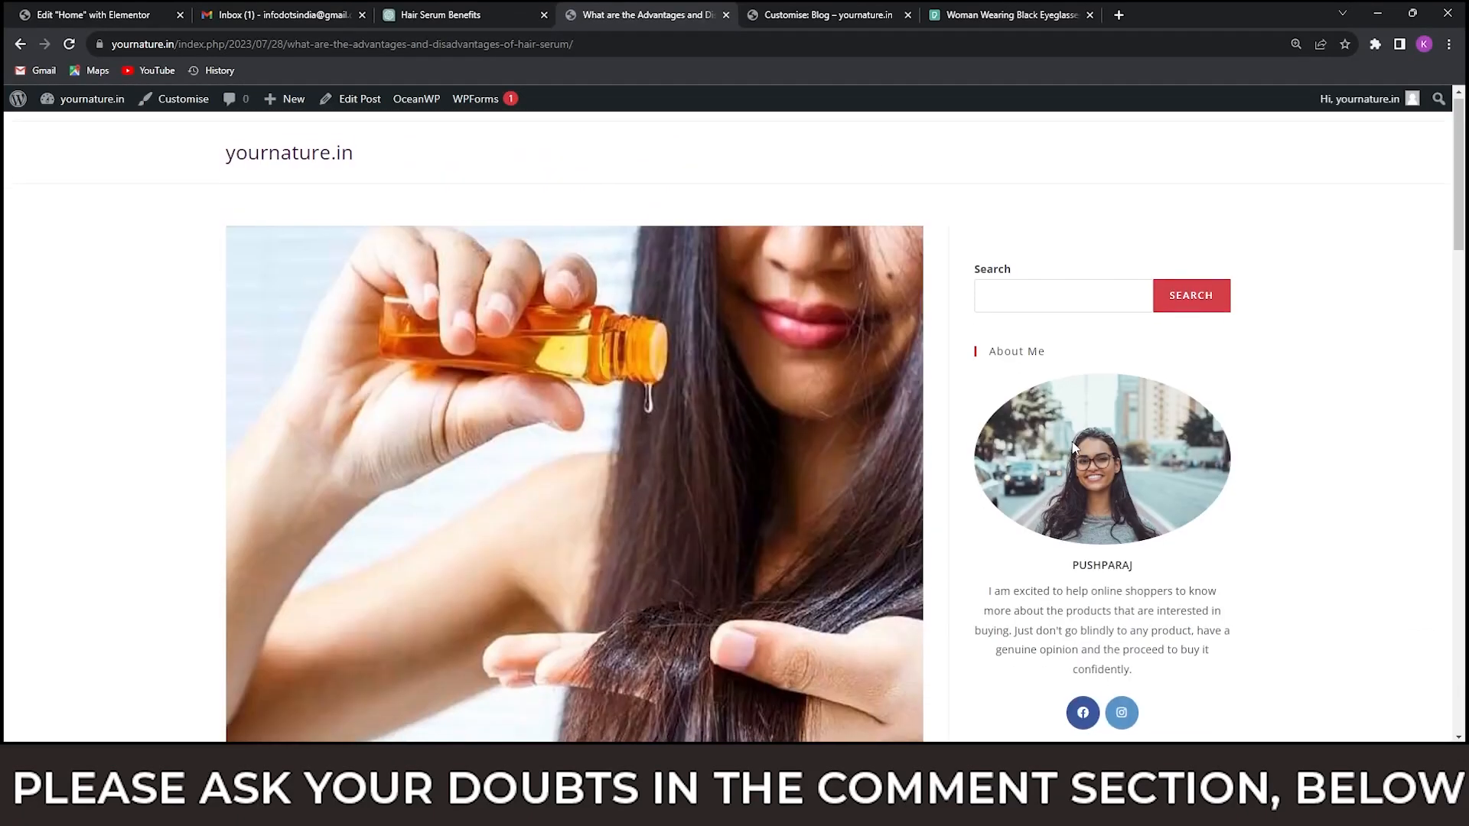
scroll(1071, 449, "down", 8)
scroll(1072, 441, "down", 5)
scroll(1072, 443, "down", 5)
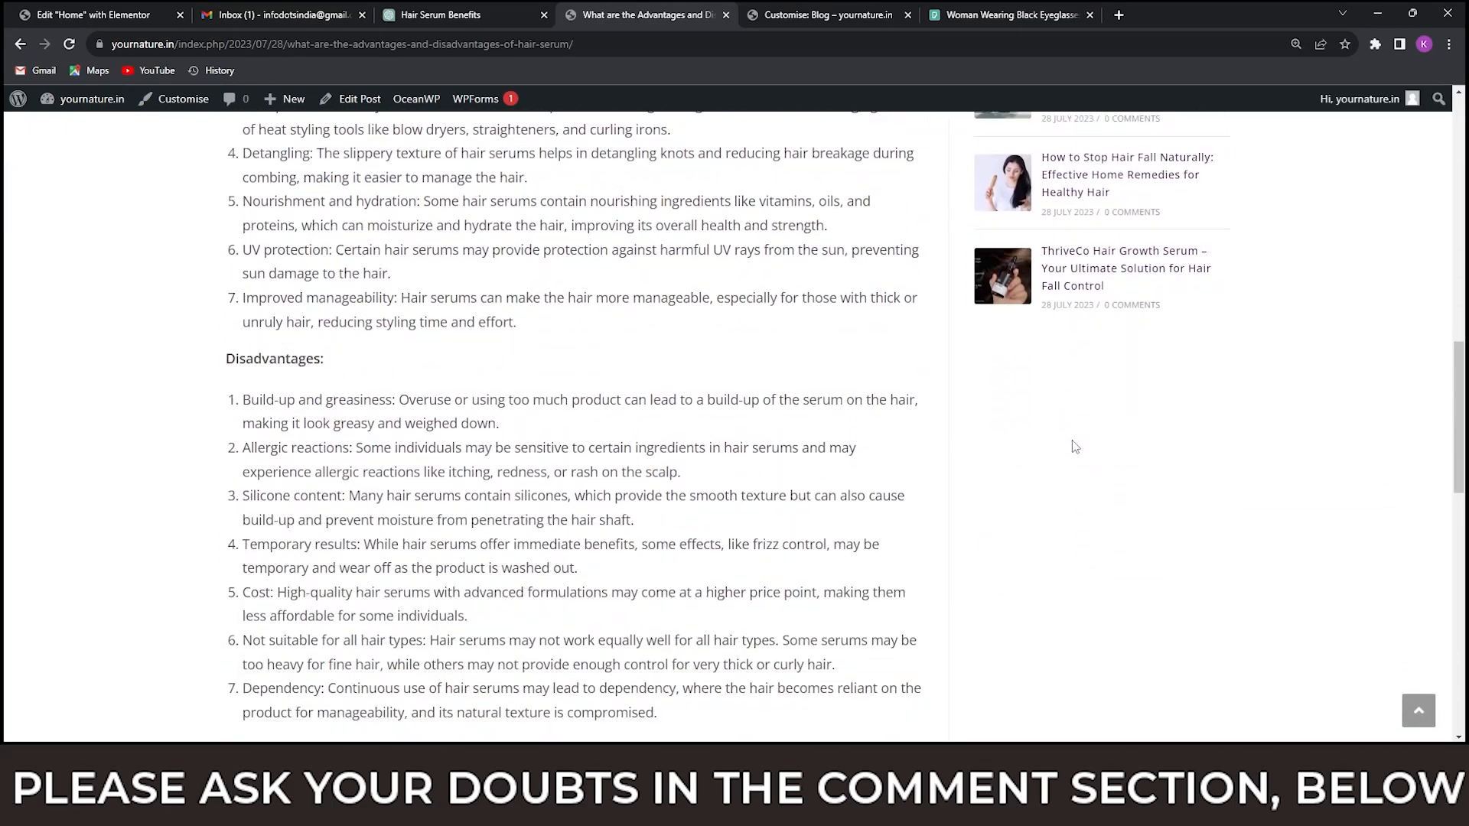
scroll(1072, 444, "up", 15)
scroll(846, 417, "down", 20)
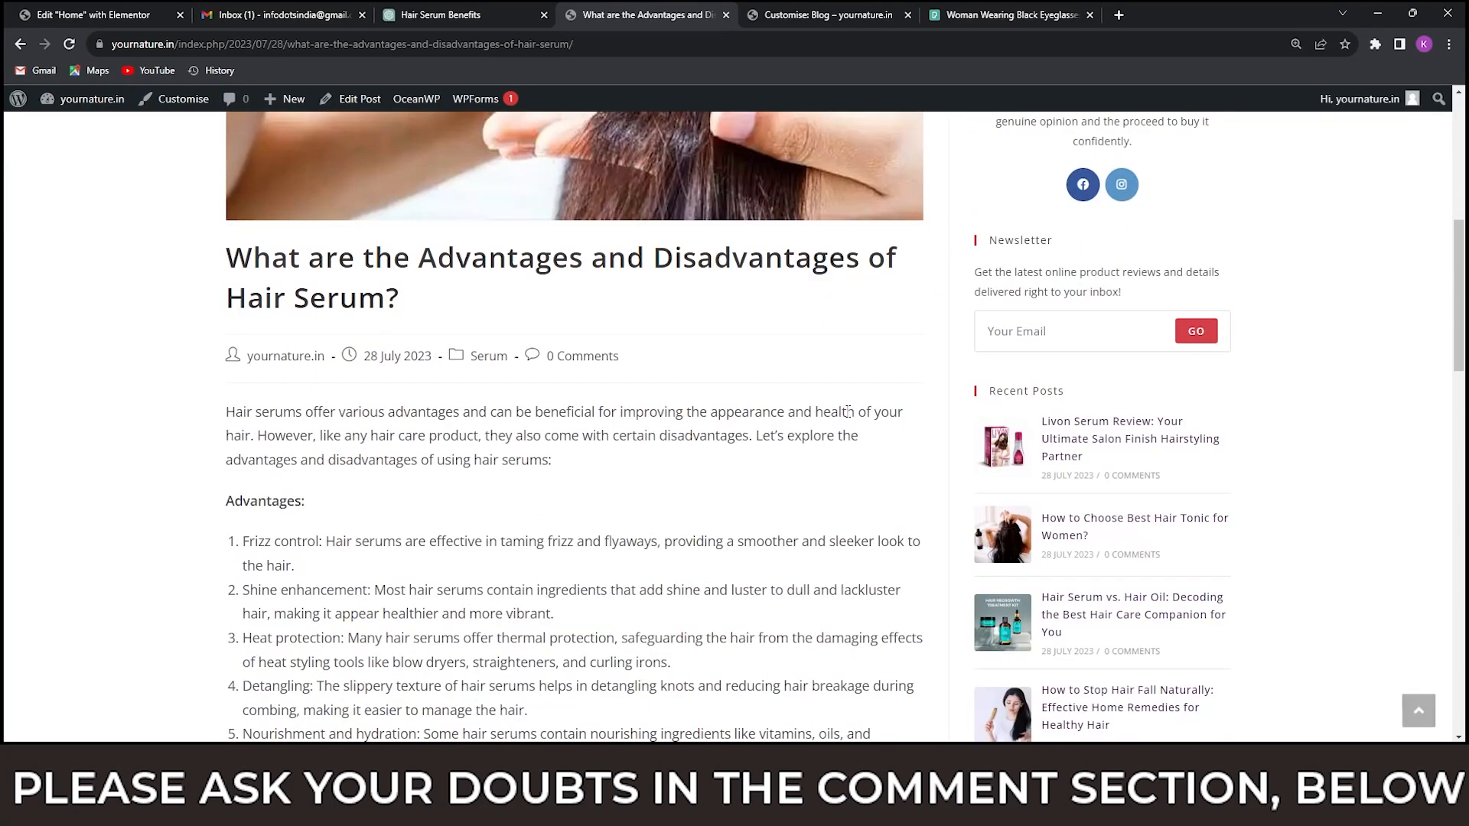
scroll(850, 416, "down", 3)
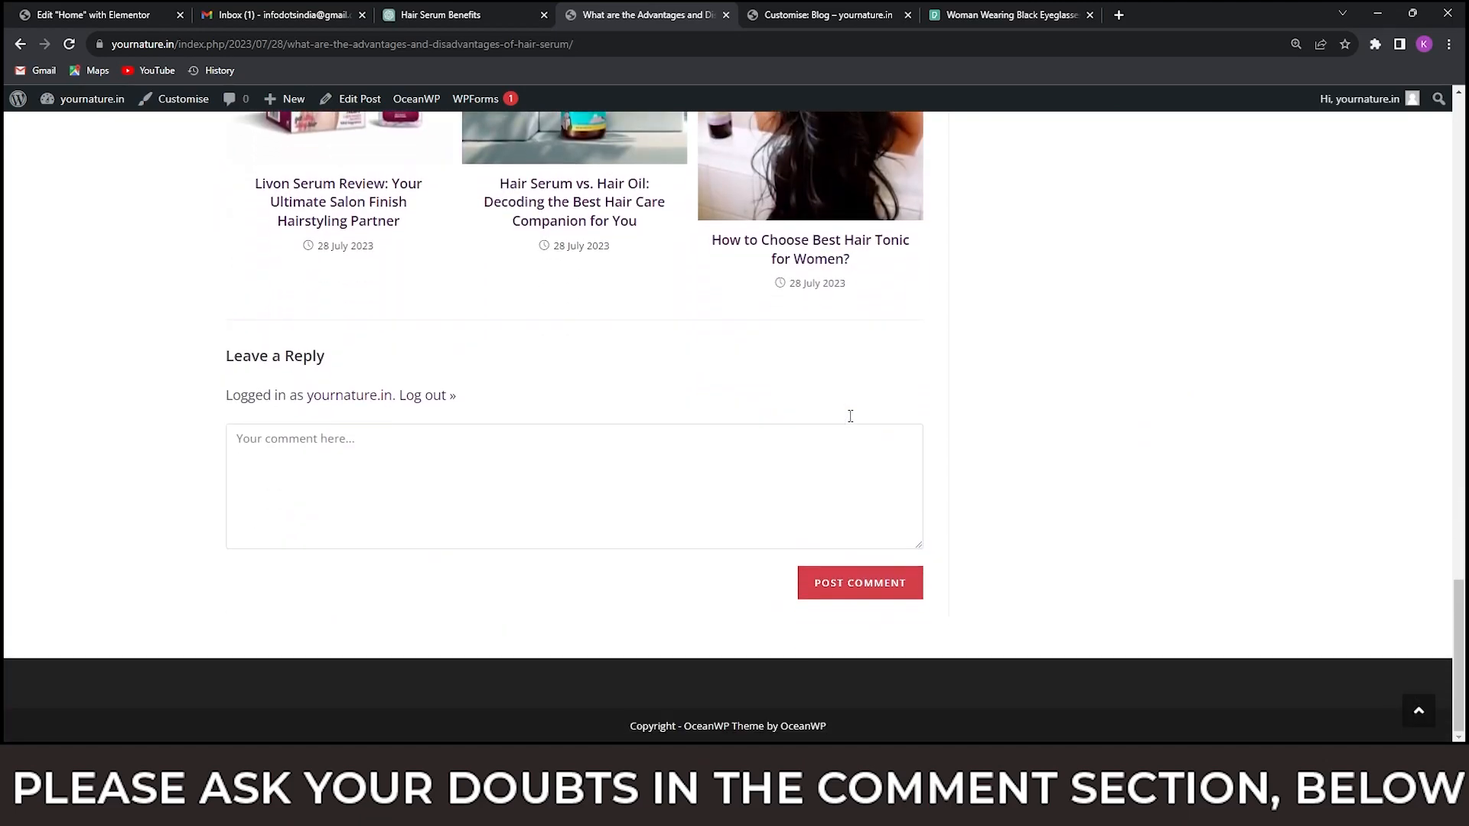
scroll(852, 422, "up", 20)
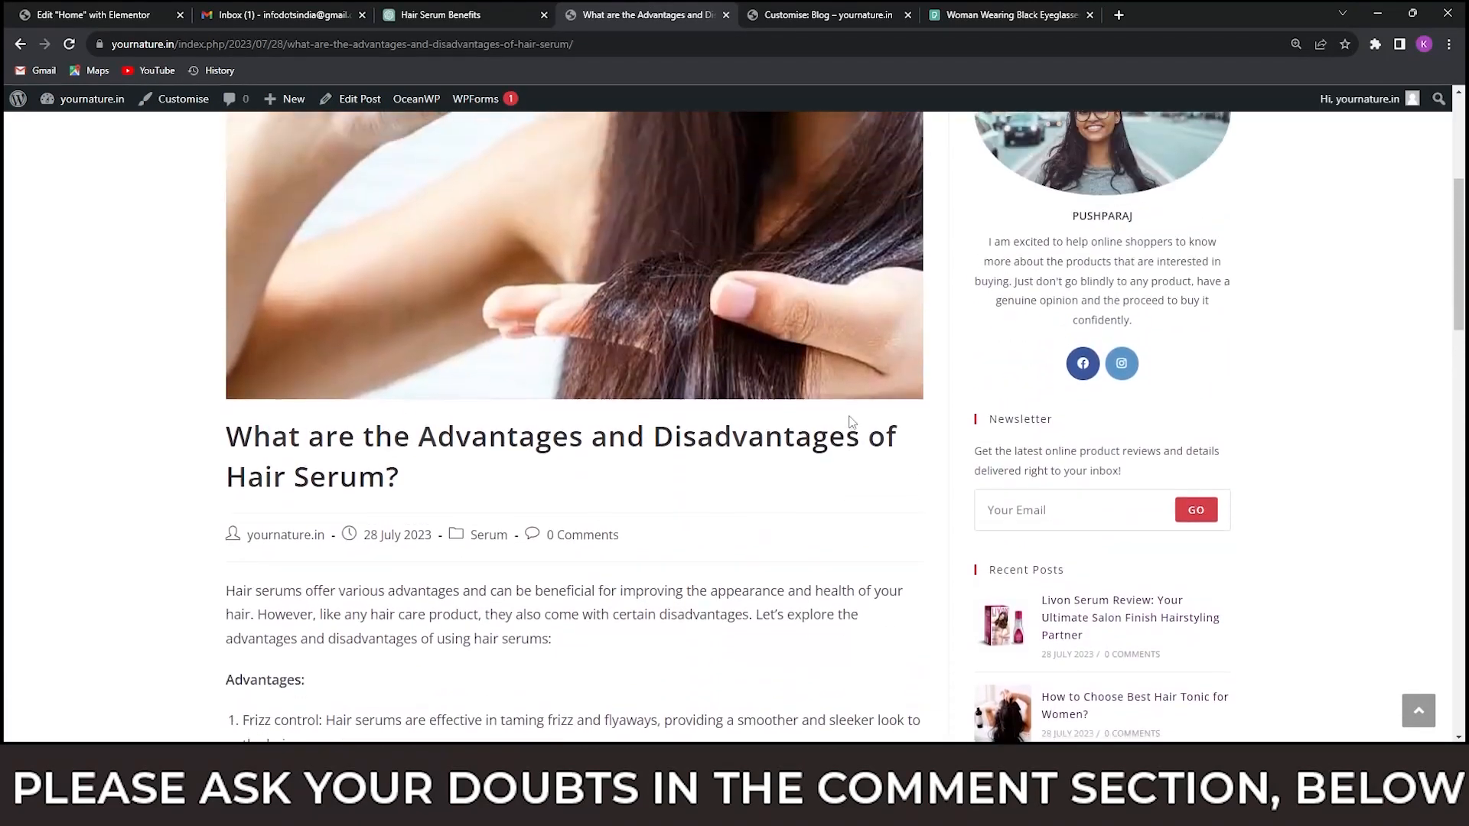
scroll(851, 421, "down", 3)
scroll(573, 531, "down", 15)
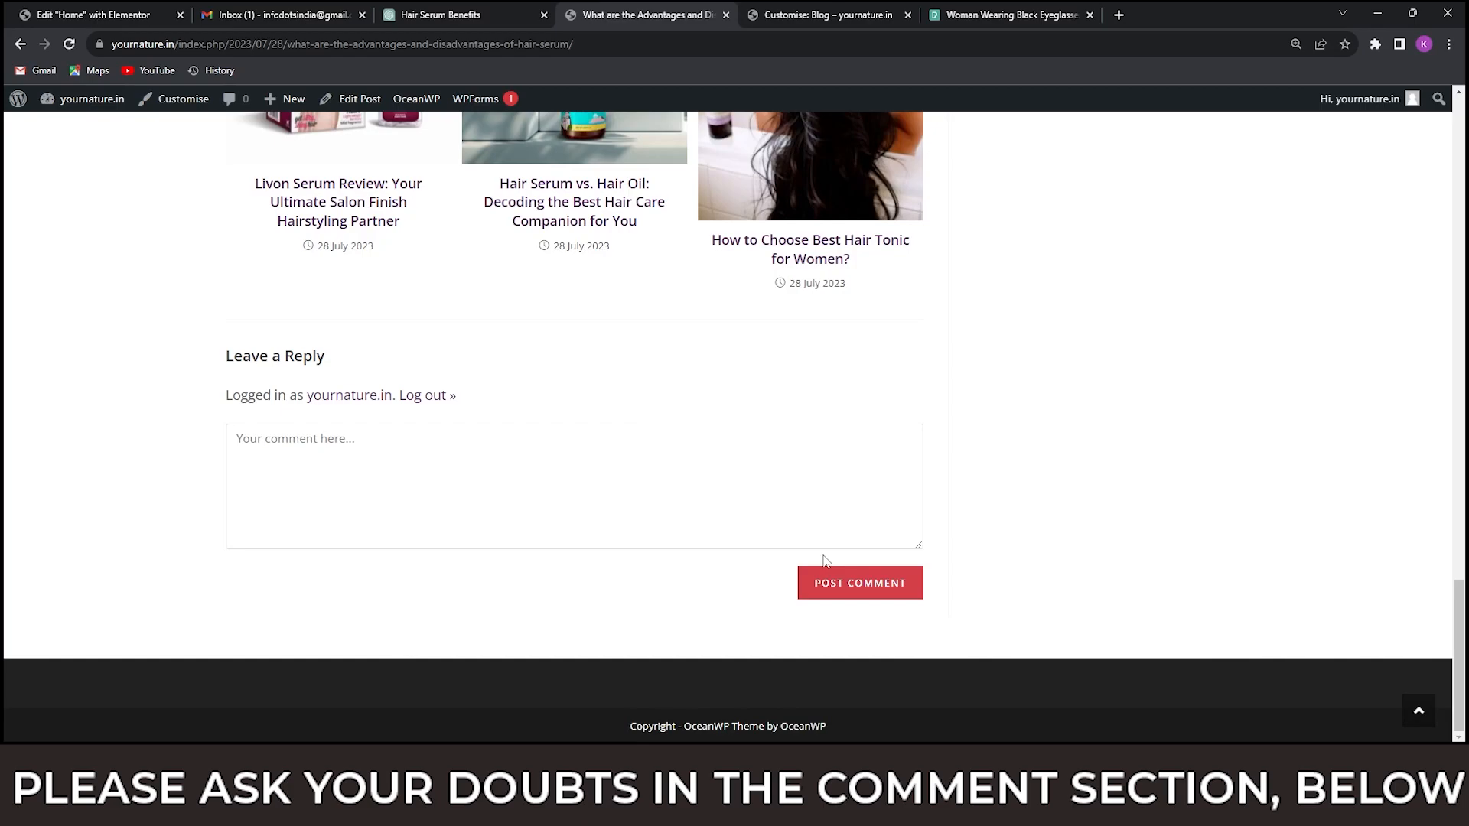
scroll(825, 560, "up", 4)
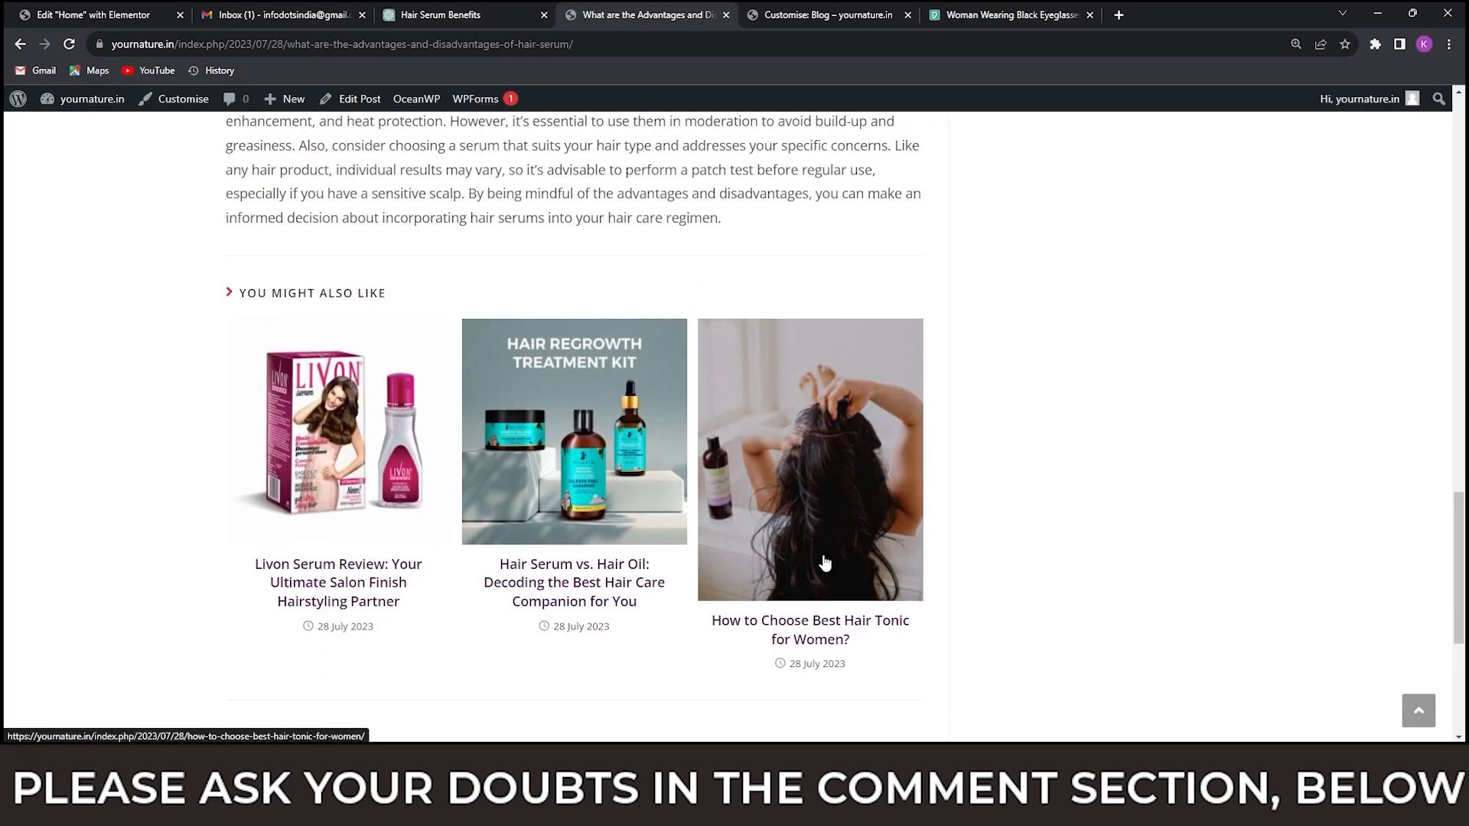
scroll(552, 621, "down", 3)
scroll(552, 621, "up", 5)
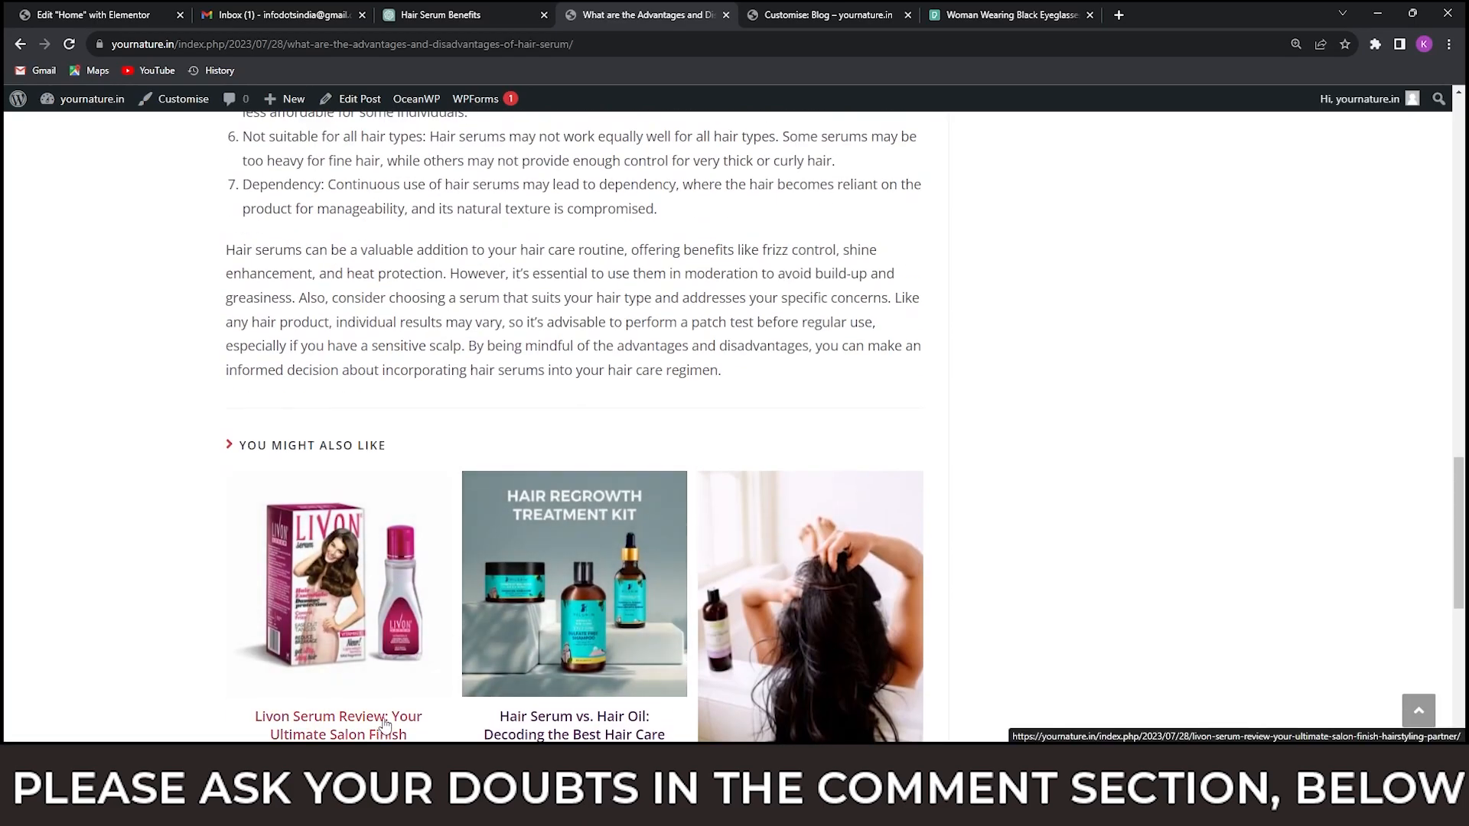
Open the related post "Livon Serum Review" and look through its sidebar, article and comment section.
left_click(388, 718)
scroll(801, 516, "down", 3)
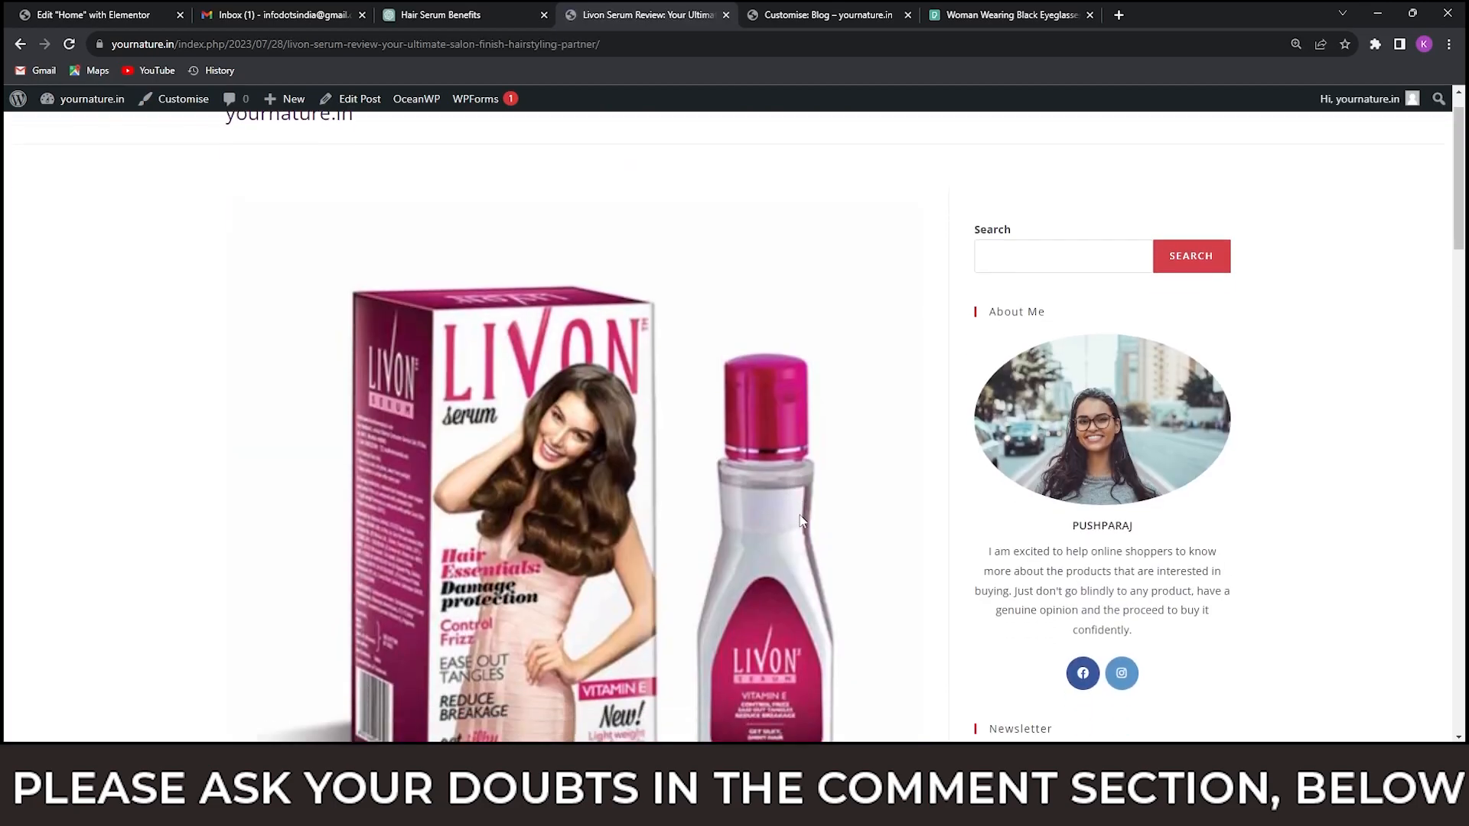
scroll(802, 521, "down", 5)
scroll(801, 521, "up", 6)
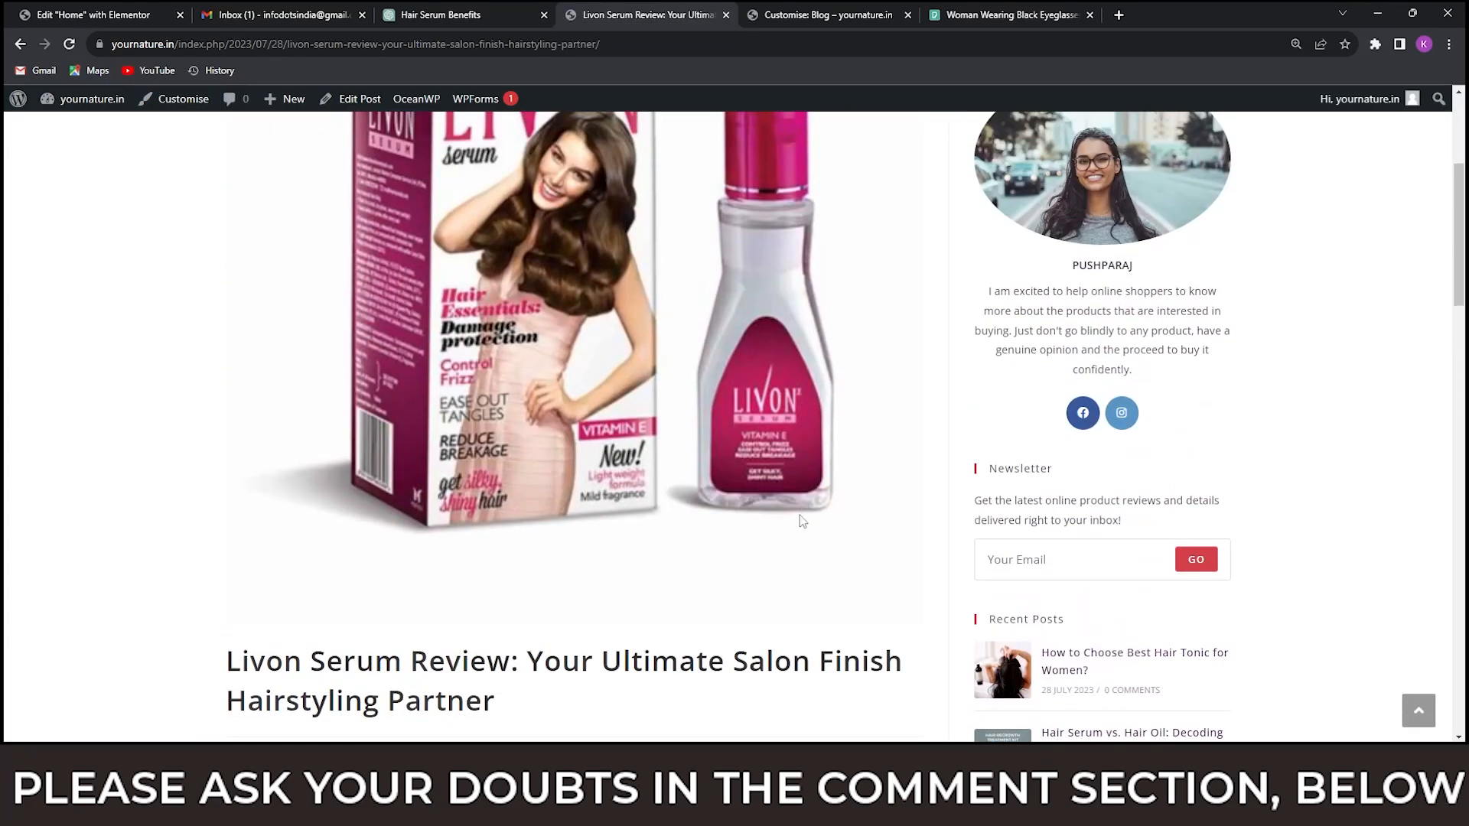
scroll(802, 521, "down", 5)
scroll(801, 519, "down", 15)
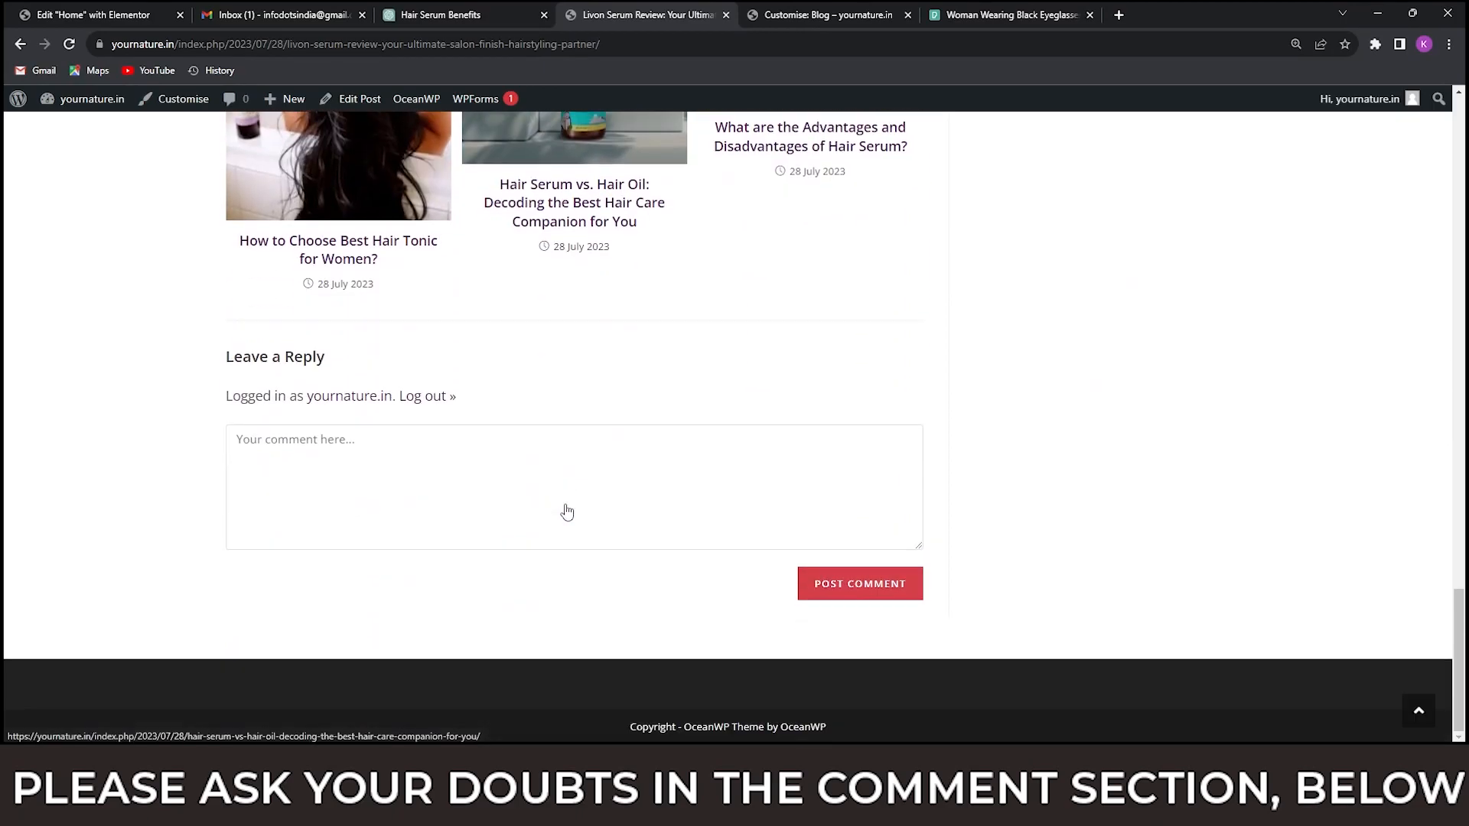
scroll(665, 403, "up", 20)
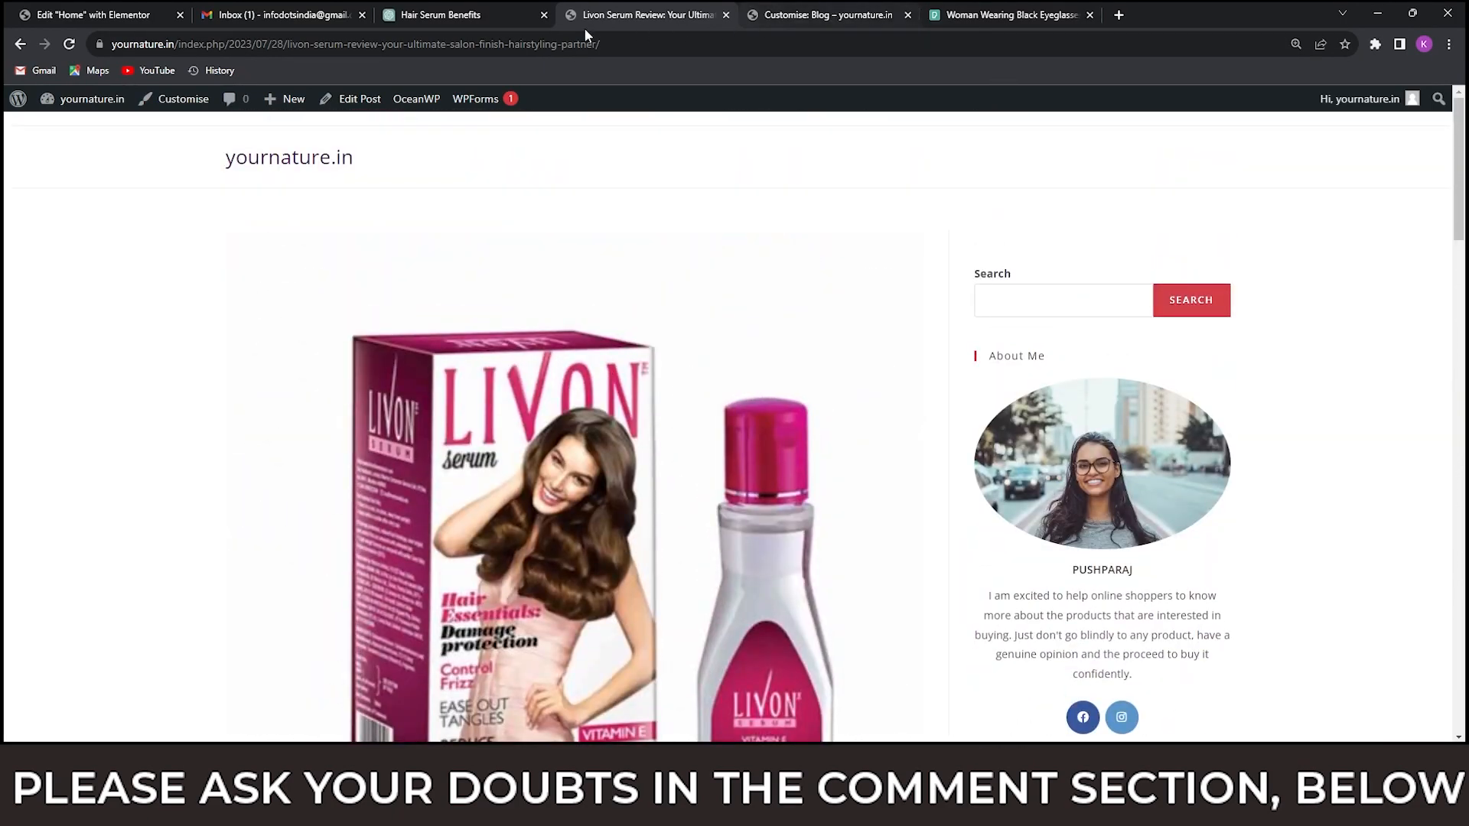
Disable "Allow people to submit comments on new posts" in the WordPress Discussion settings and save the changes.
mouse_move(91, 104)
left_click(79, 131)
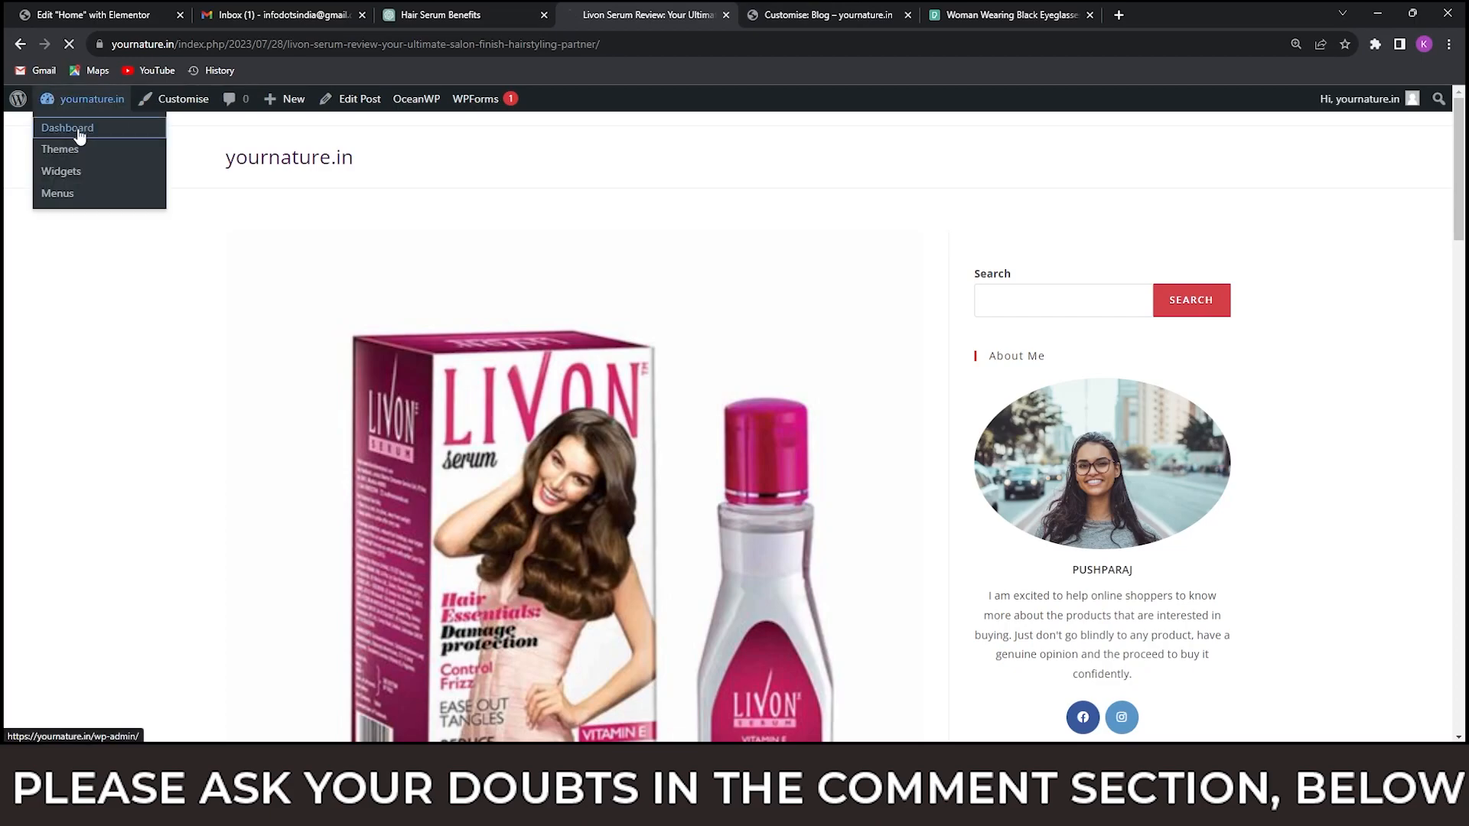
mouse_move(84, 636)
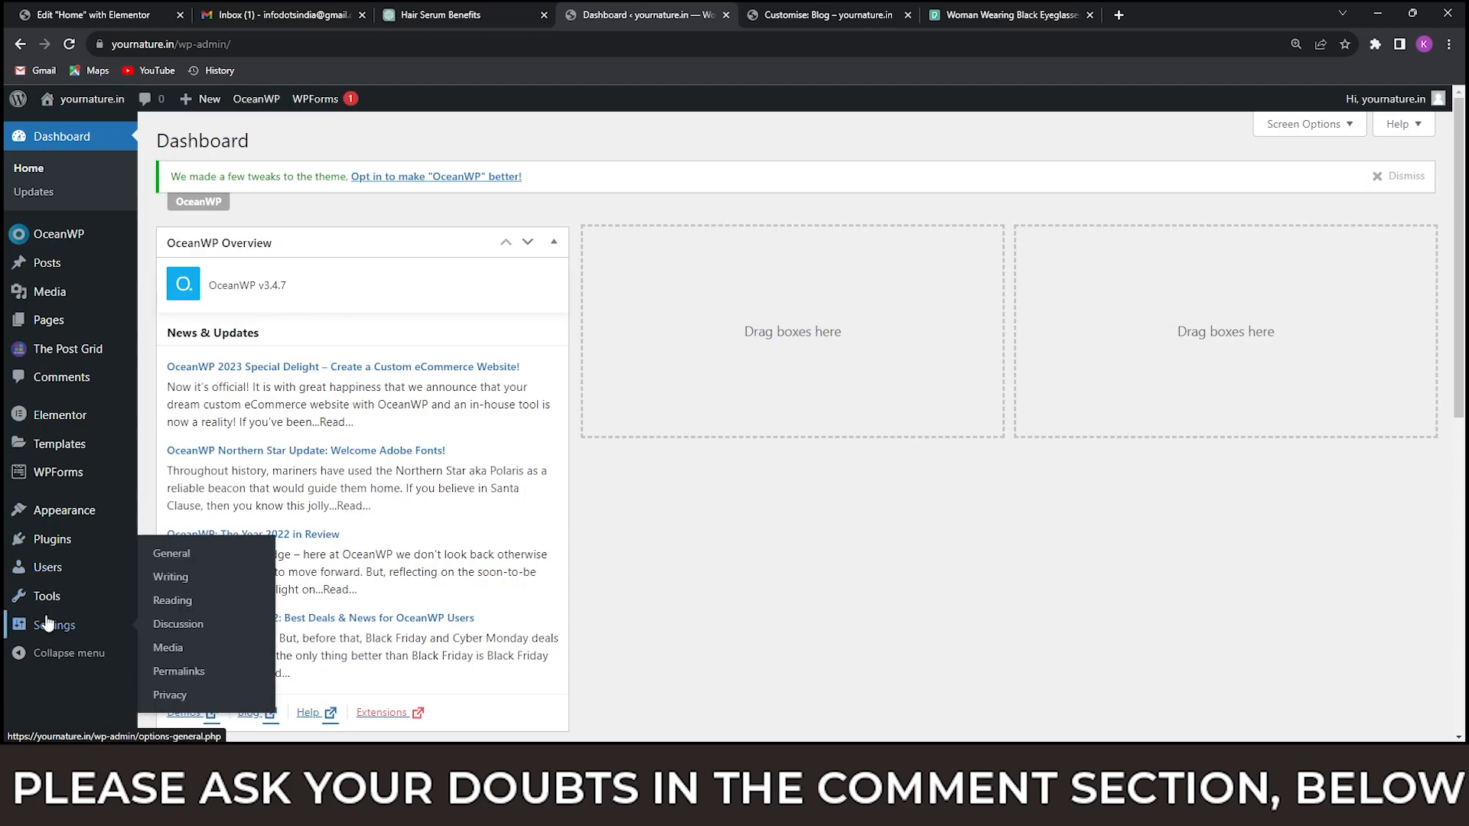
left_click(179, 625)
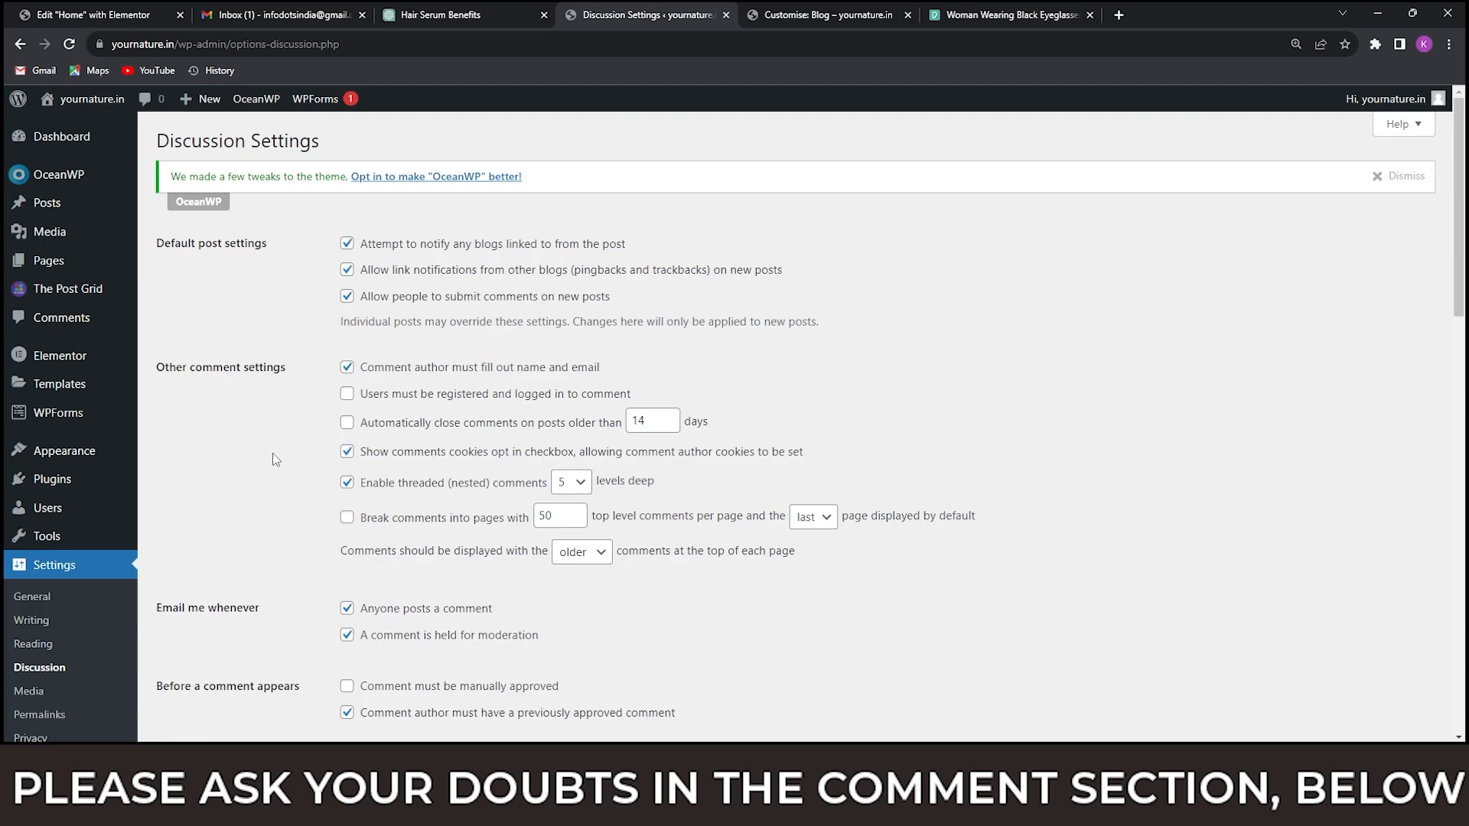
scroll(278, 459, "down", 2)
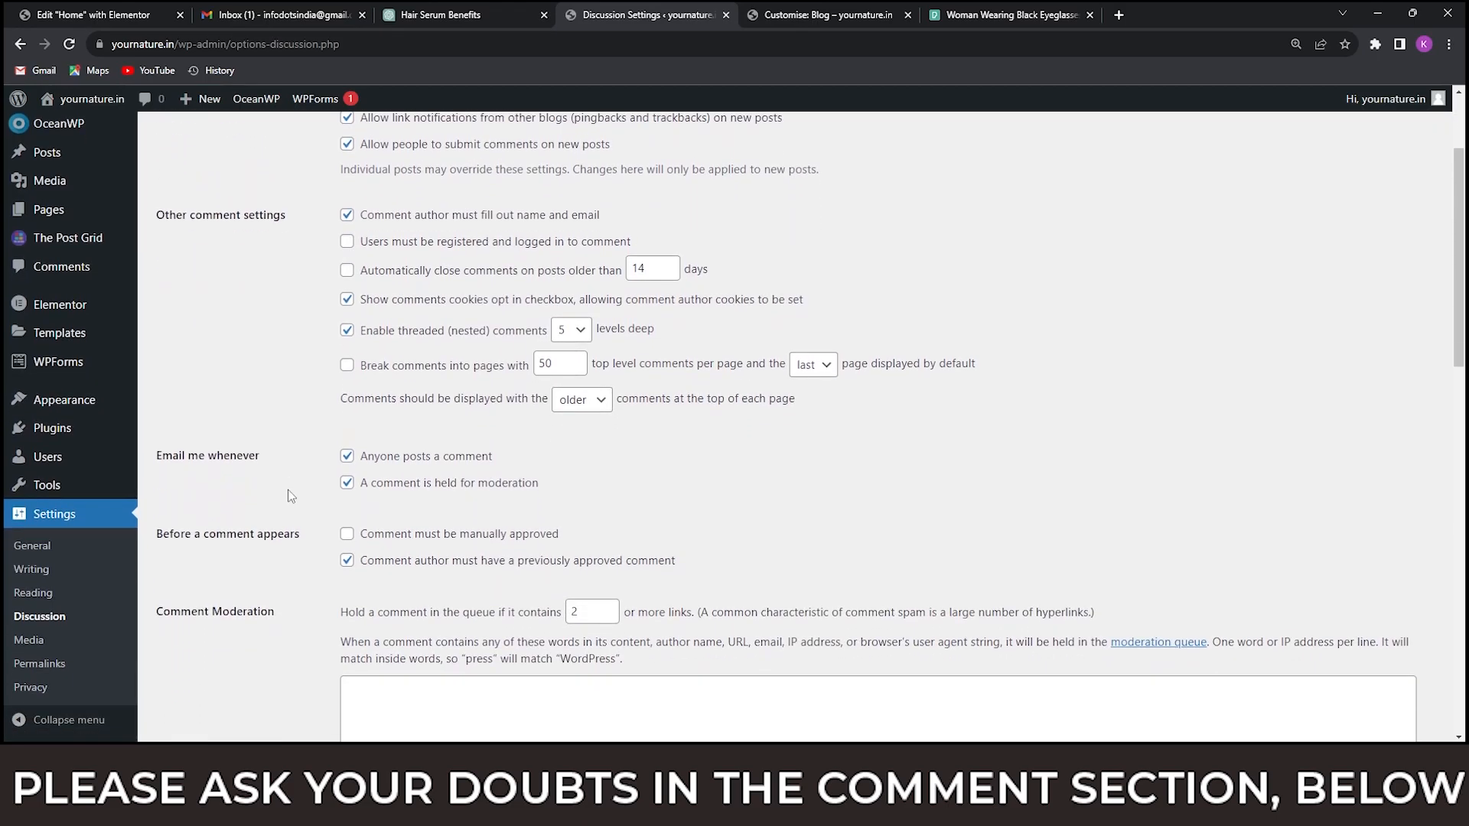
scroll(290, 496, "up", 2)
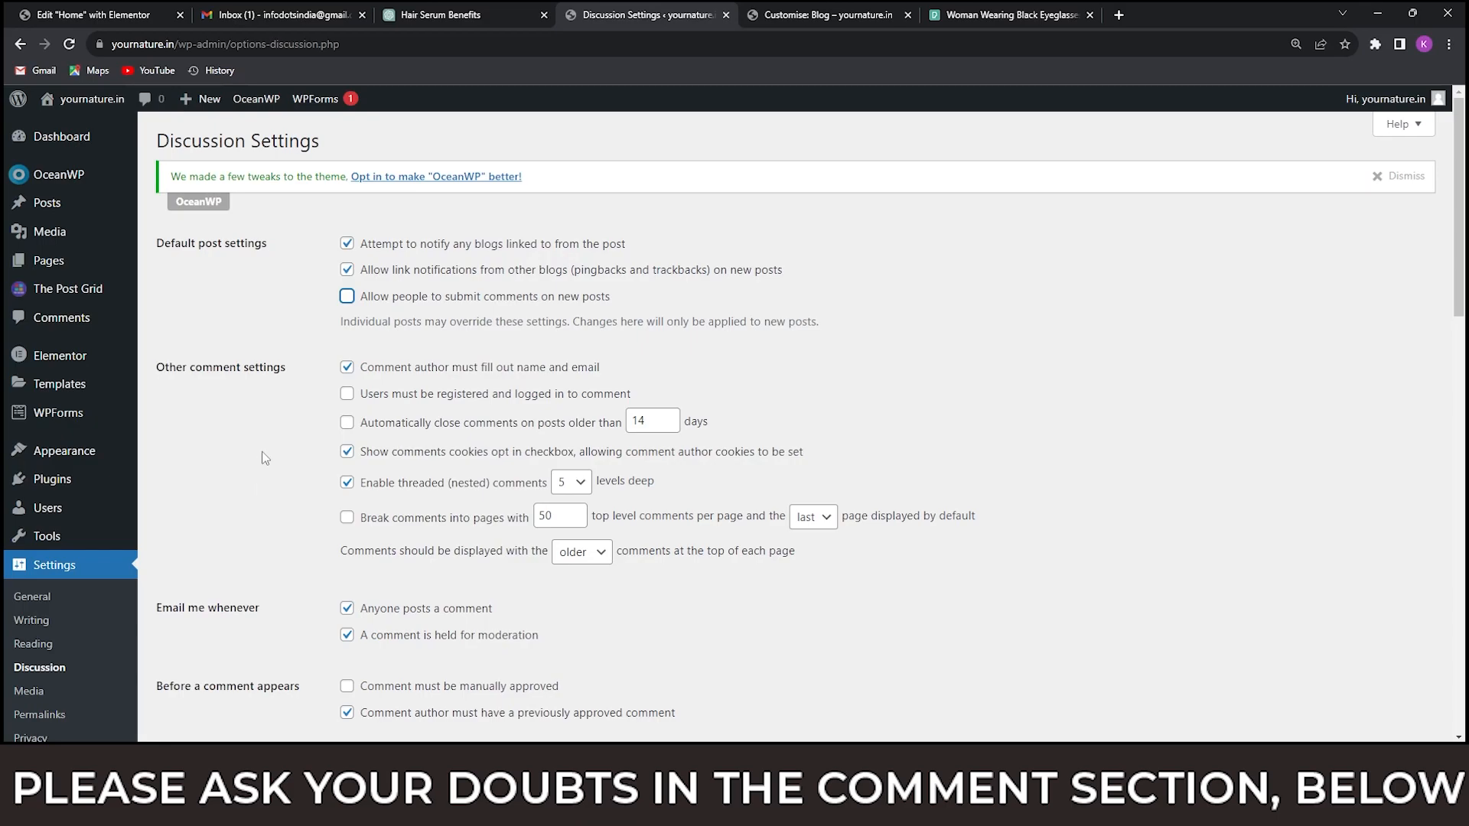
scroll(264, 457, "down", 20)
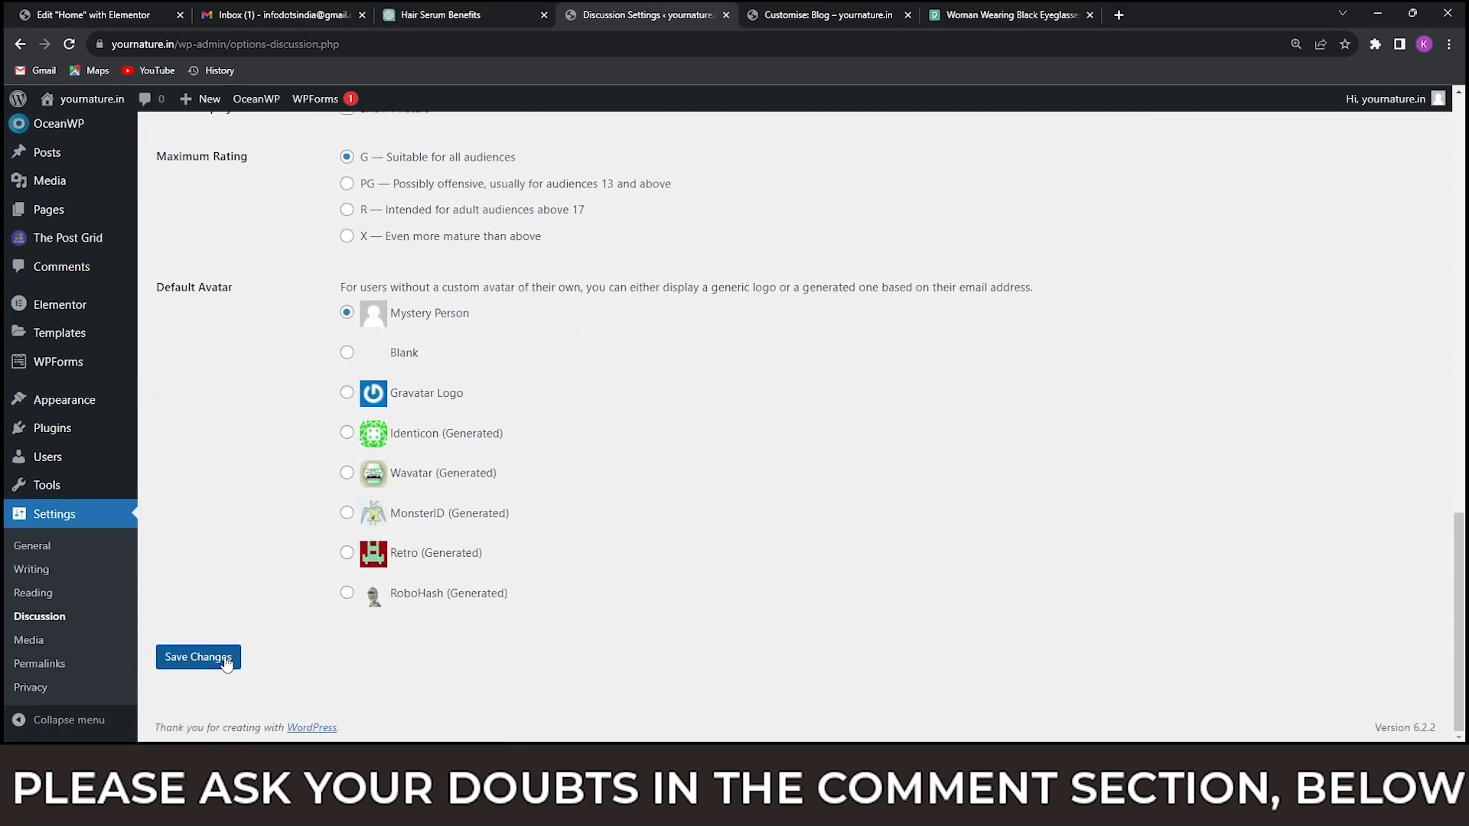
left_click(229, 660)
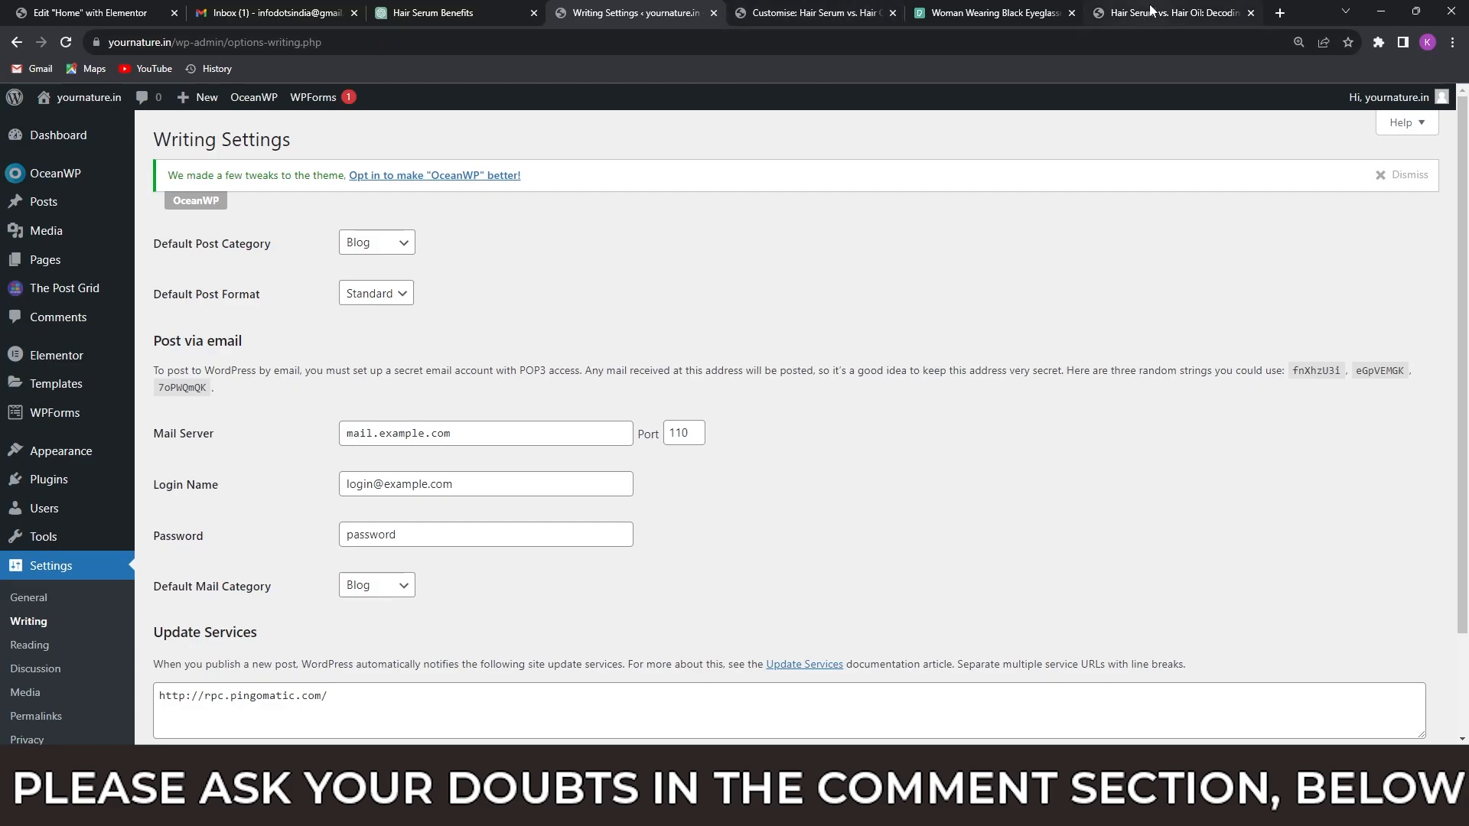
View the live post "Hair Serum vs. Hair Oil" and check the author, date, category and comment details under its title.
left_click(1152, 10)
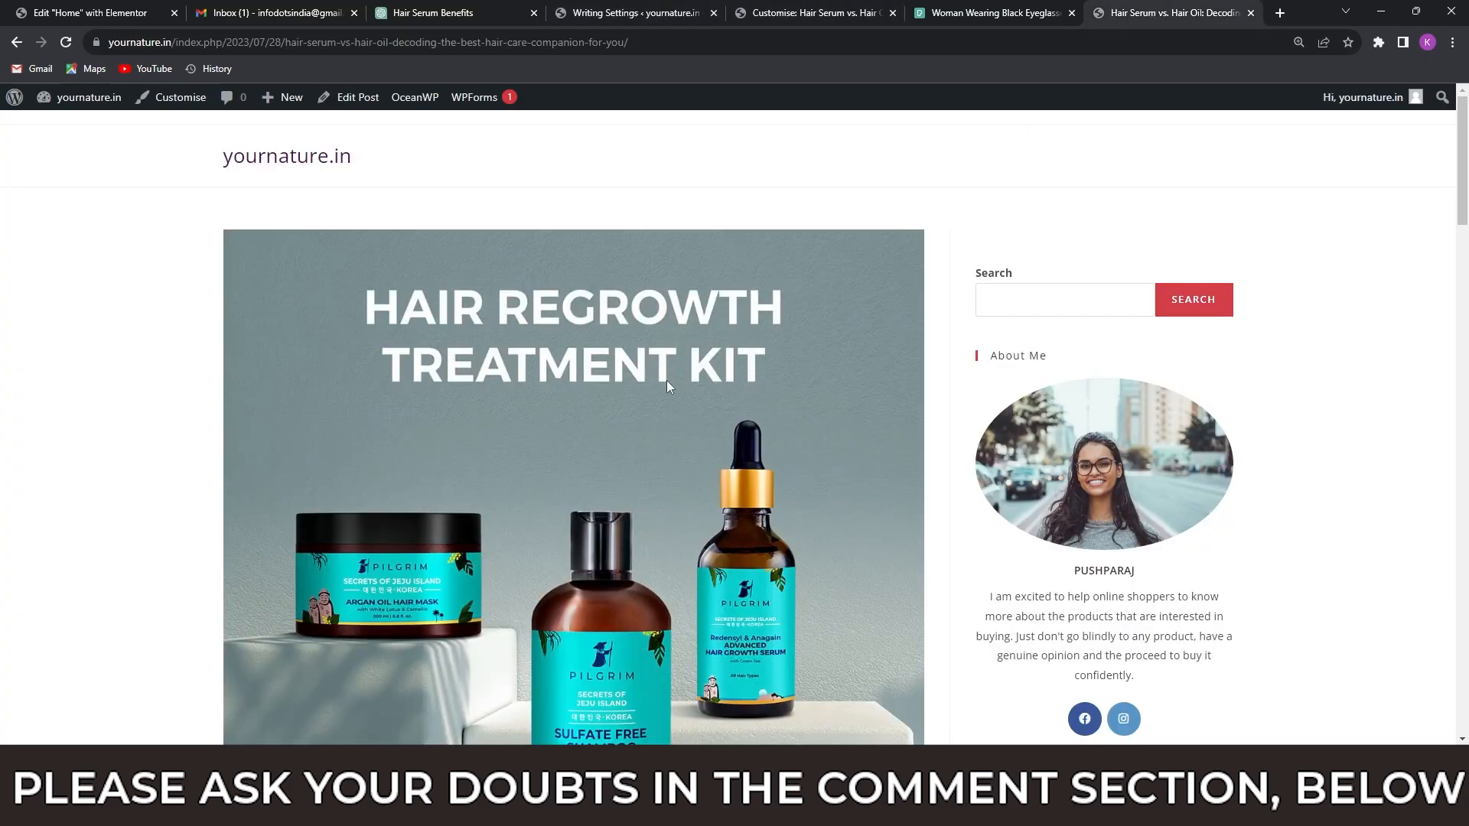
scroll(431, 402, "down", 10)
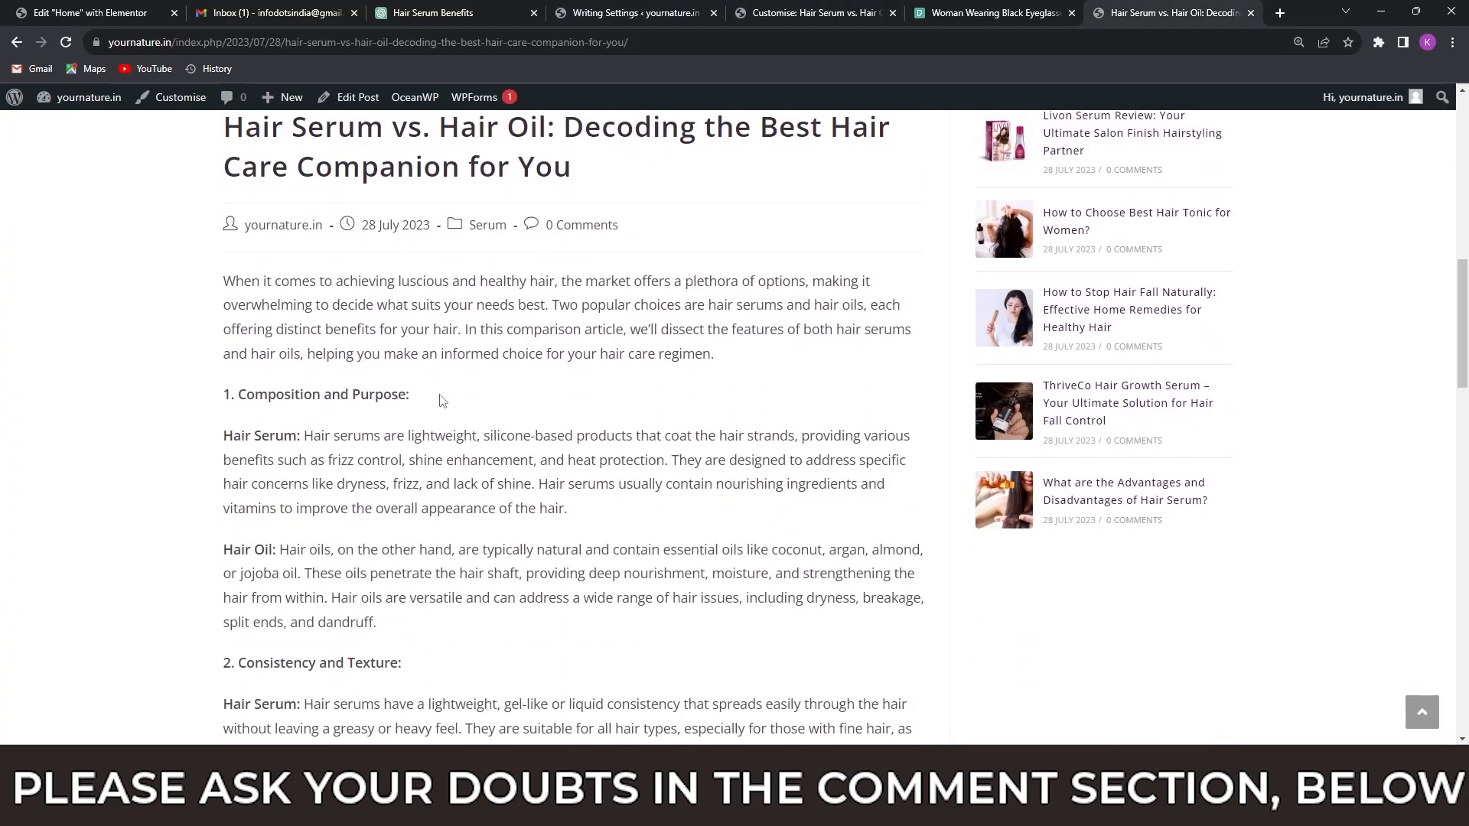
scroll(309, 399, "up", 2)
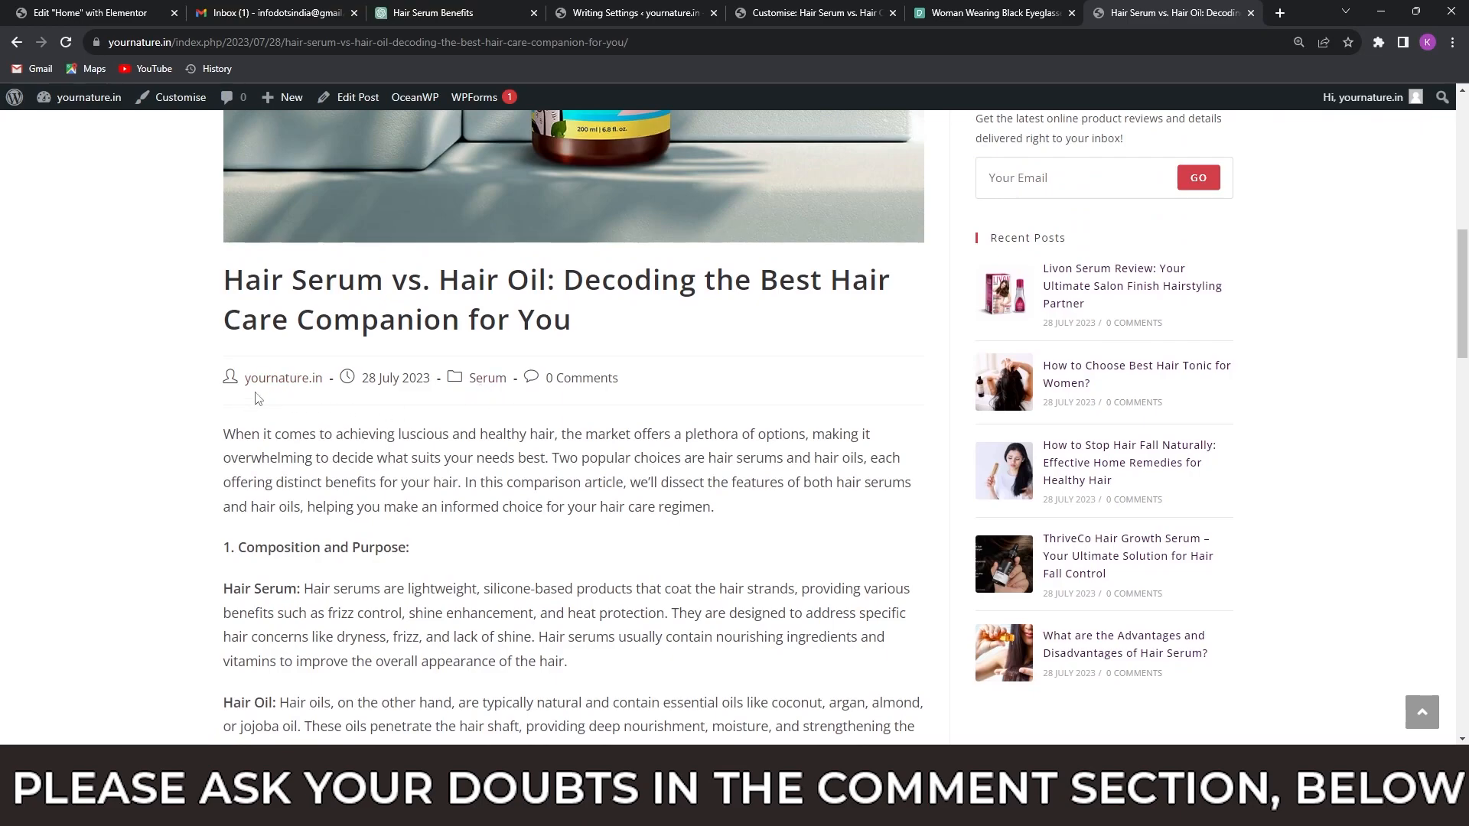
scroll(354, 440, "down", 5)
scroll(354, 440, "up", 7)
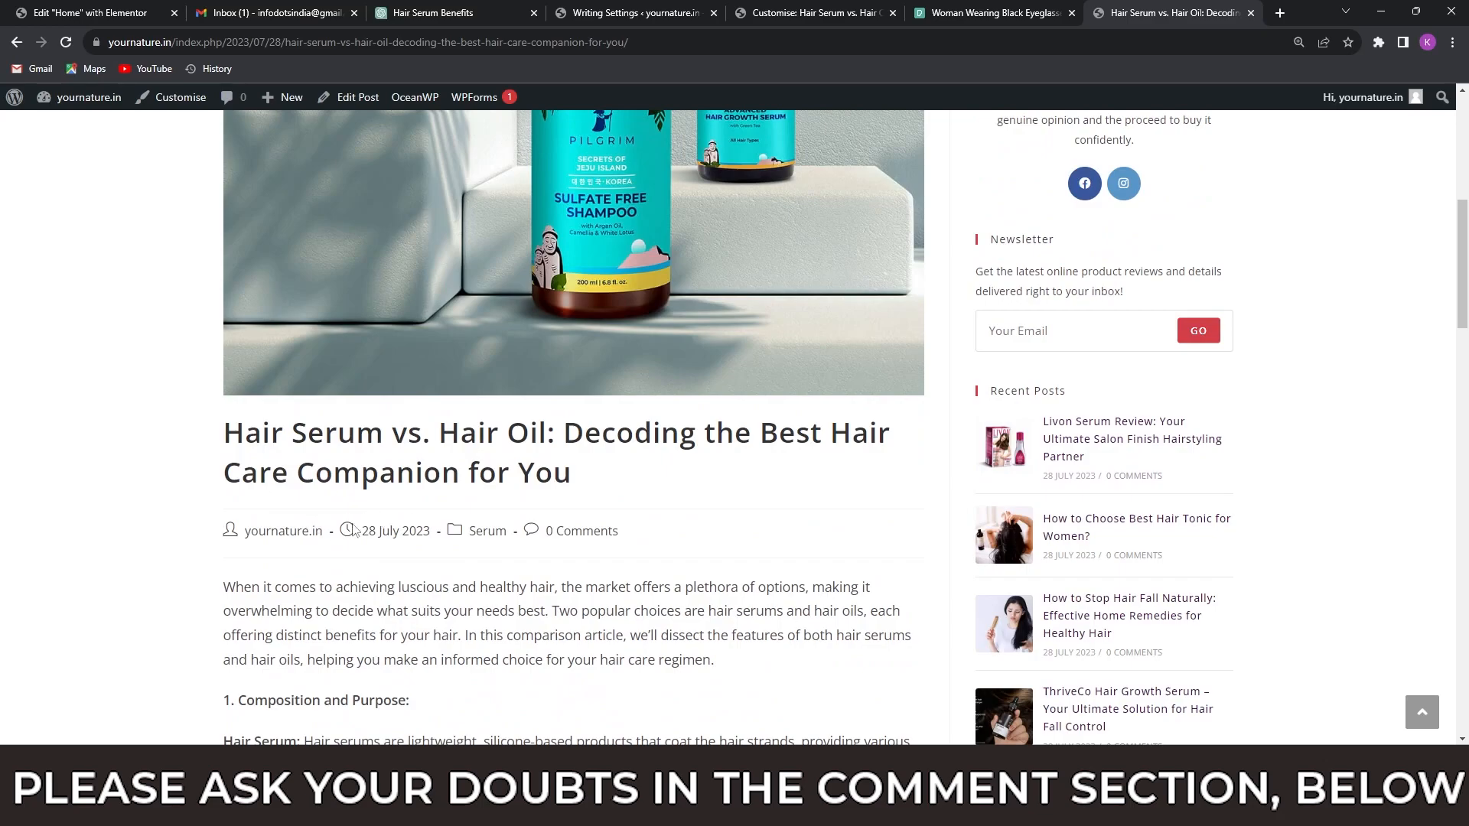
Return to the WordPress admin and open the yournature.in administrator's profile for editing at its Name section.
left_click(590, 16)
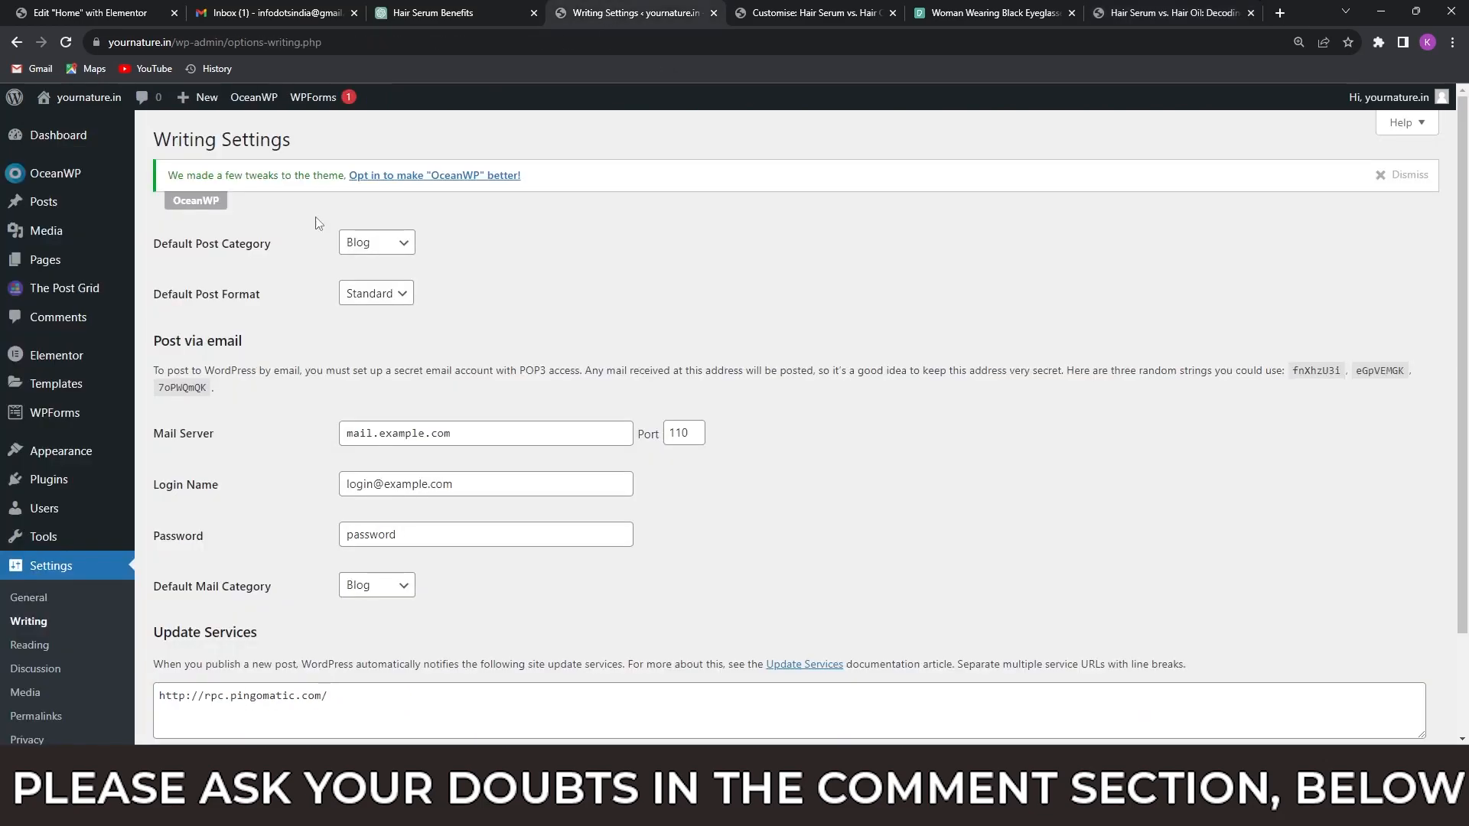
scroll(65, 575, "down", 2)
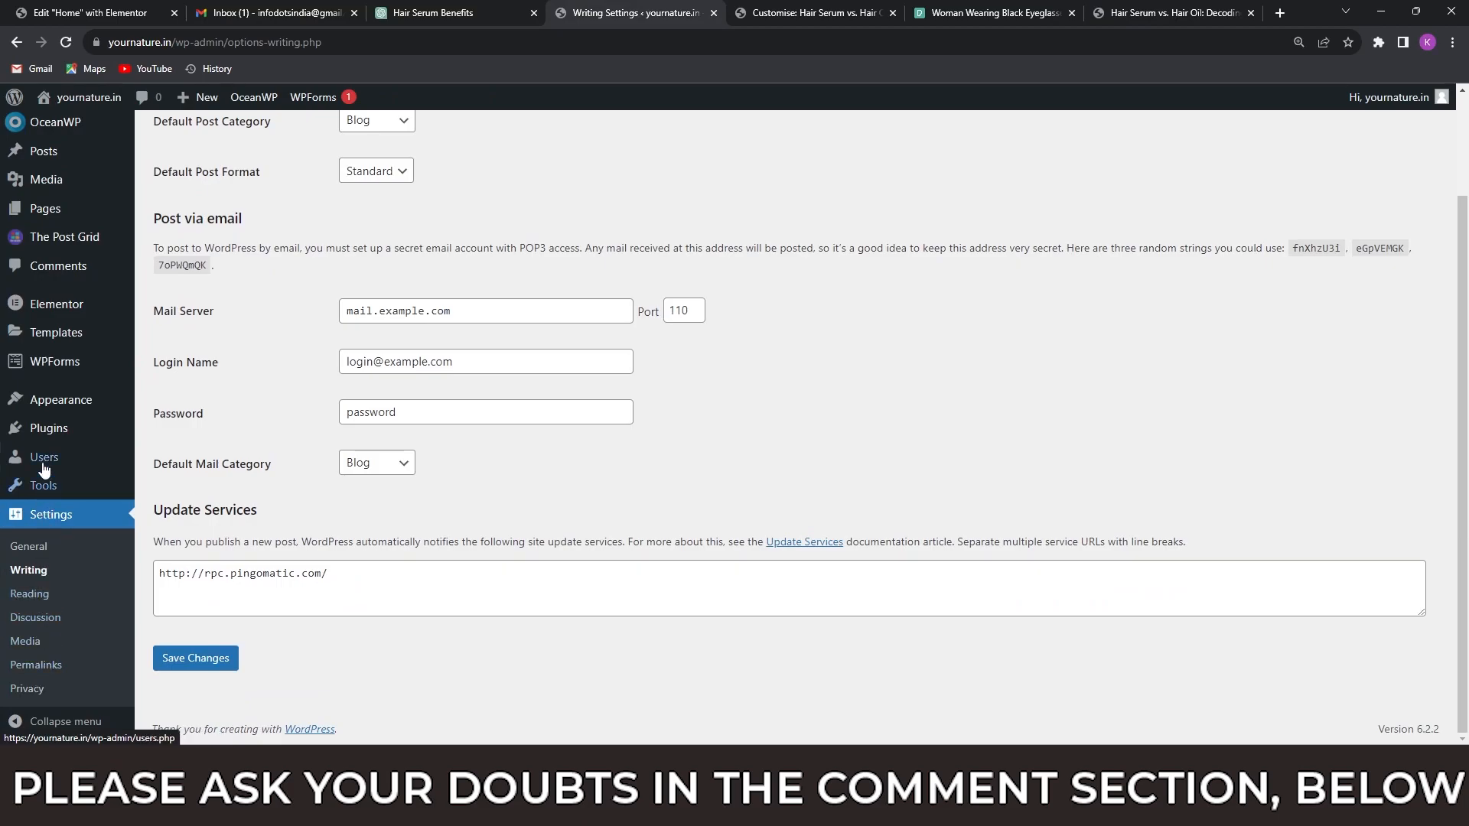
mouse_move(46, 463)
left_click(178, 461)
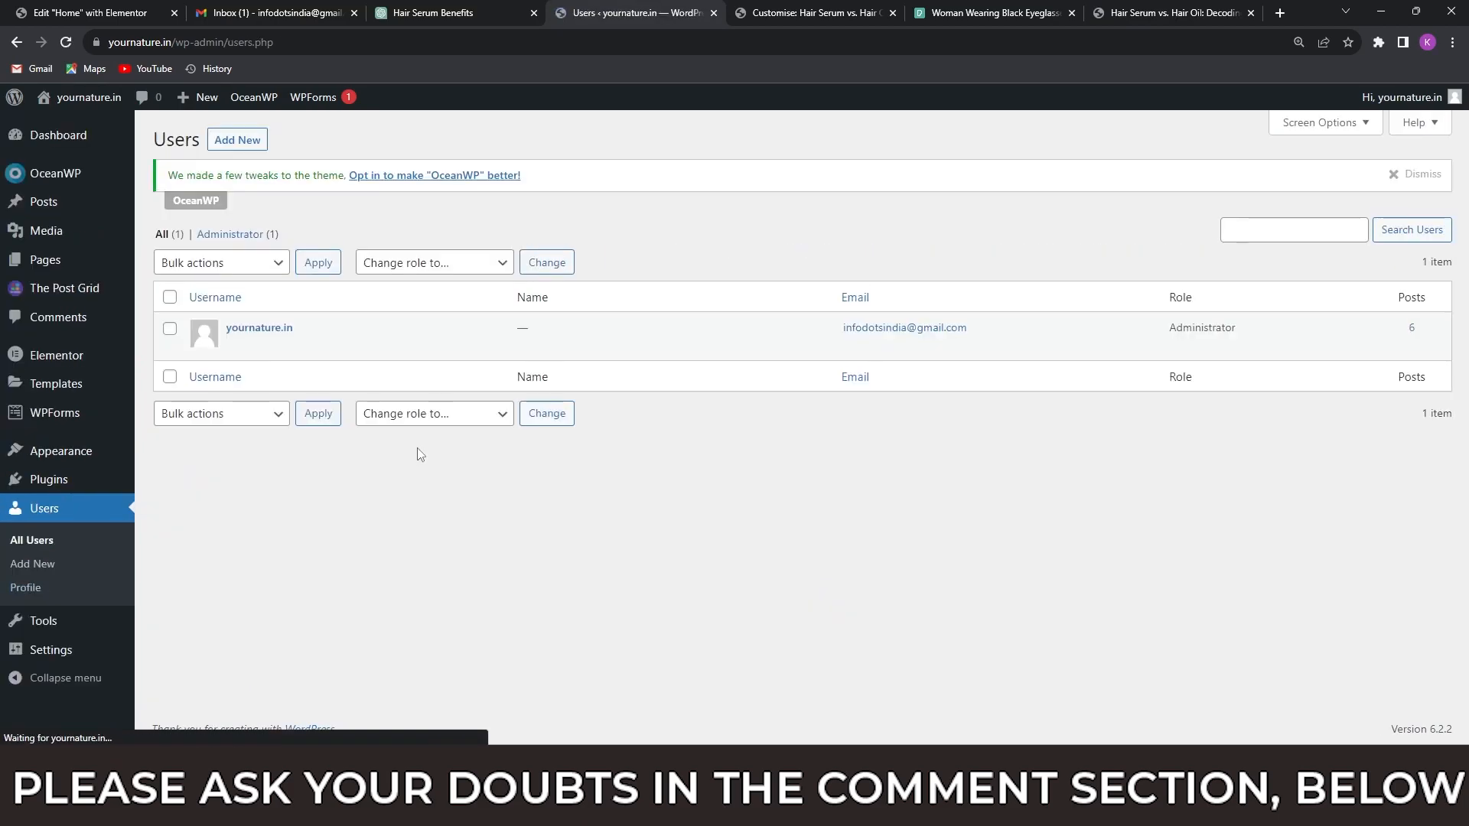
mouse_move(260, 346)
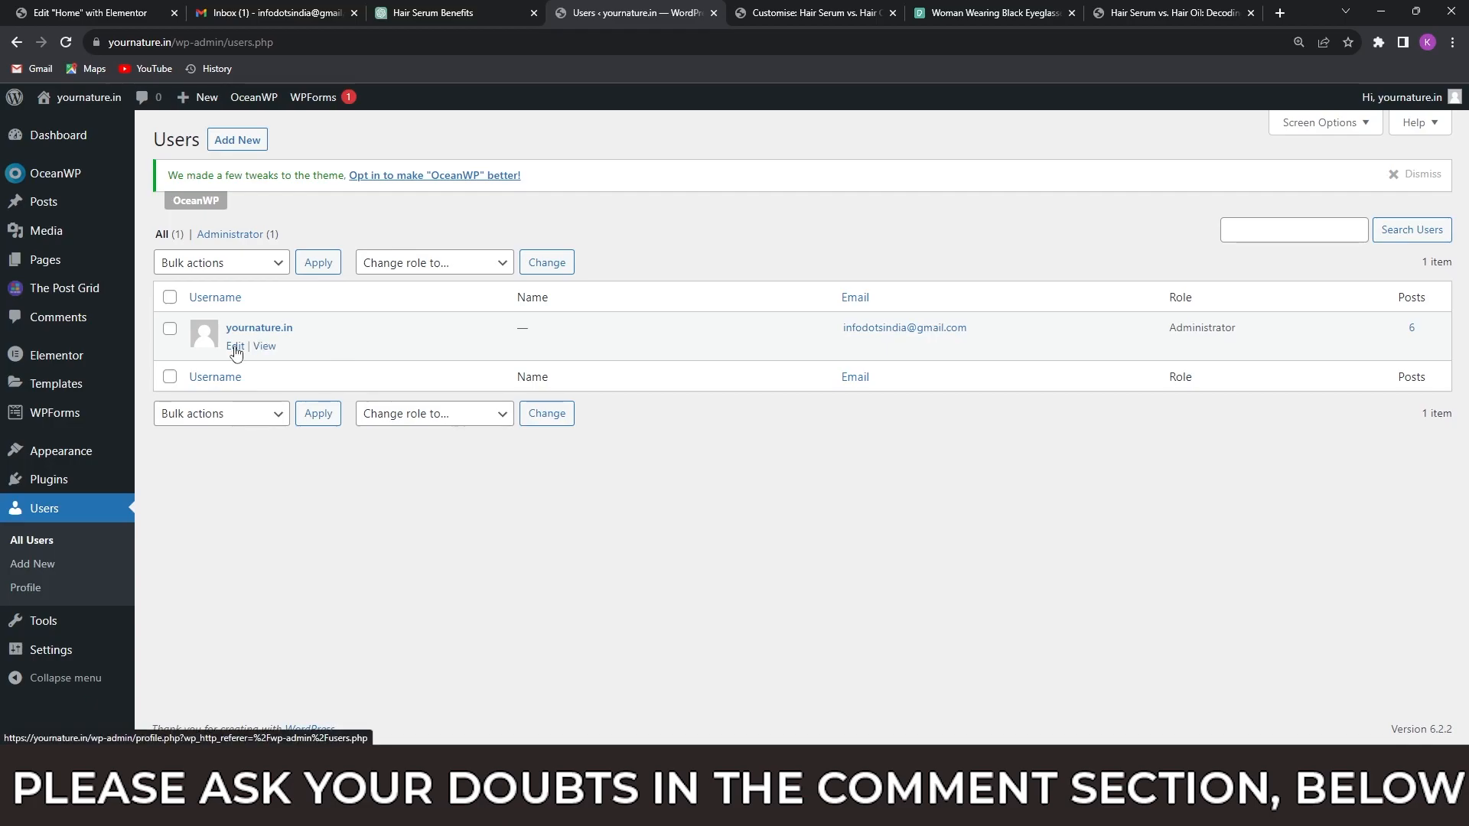
left_click(235, 349)
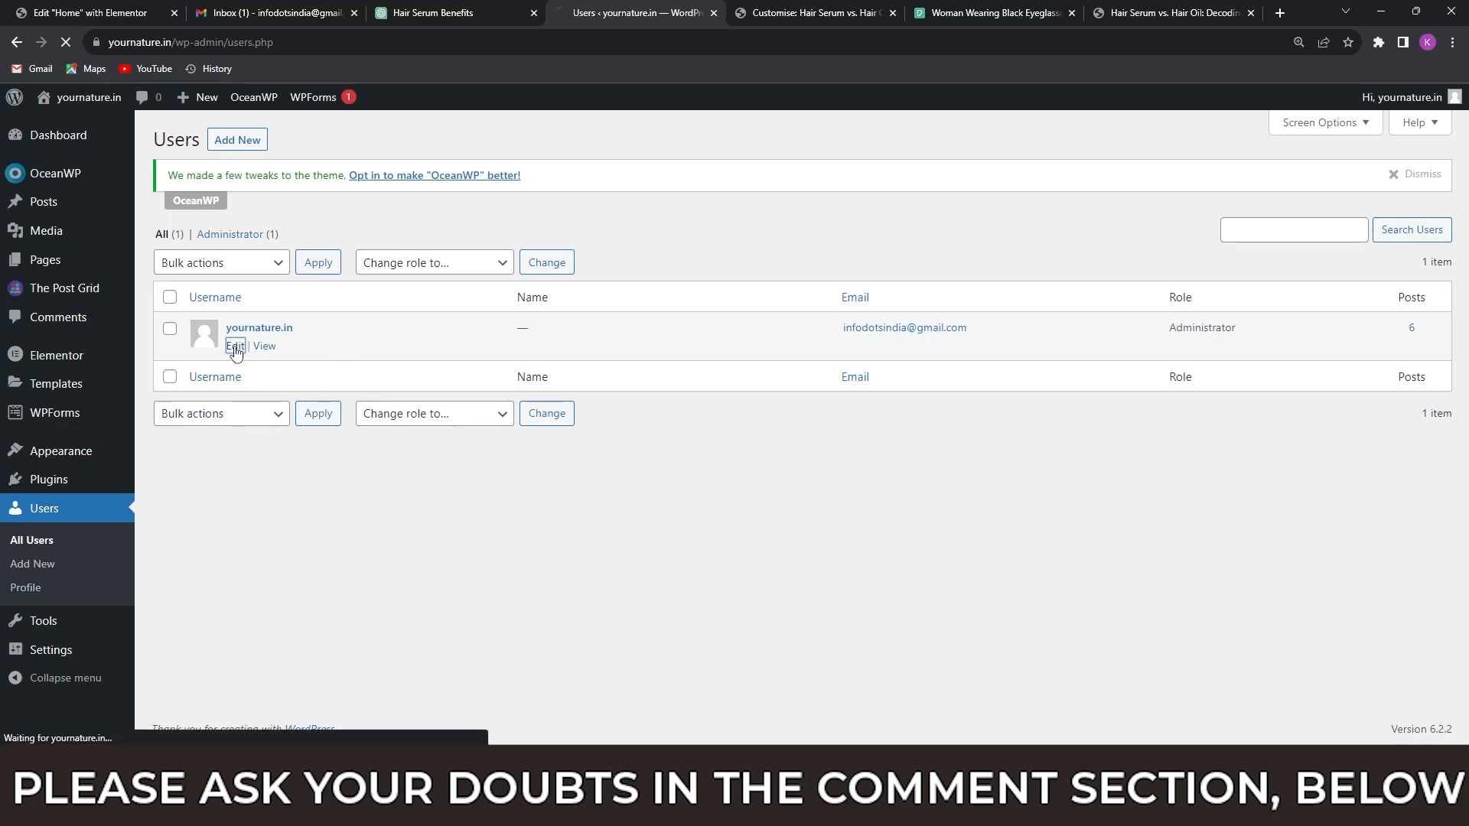
scroll(391, 434, "down", 7)
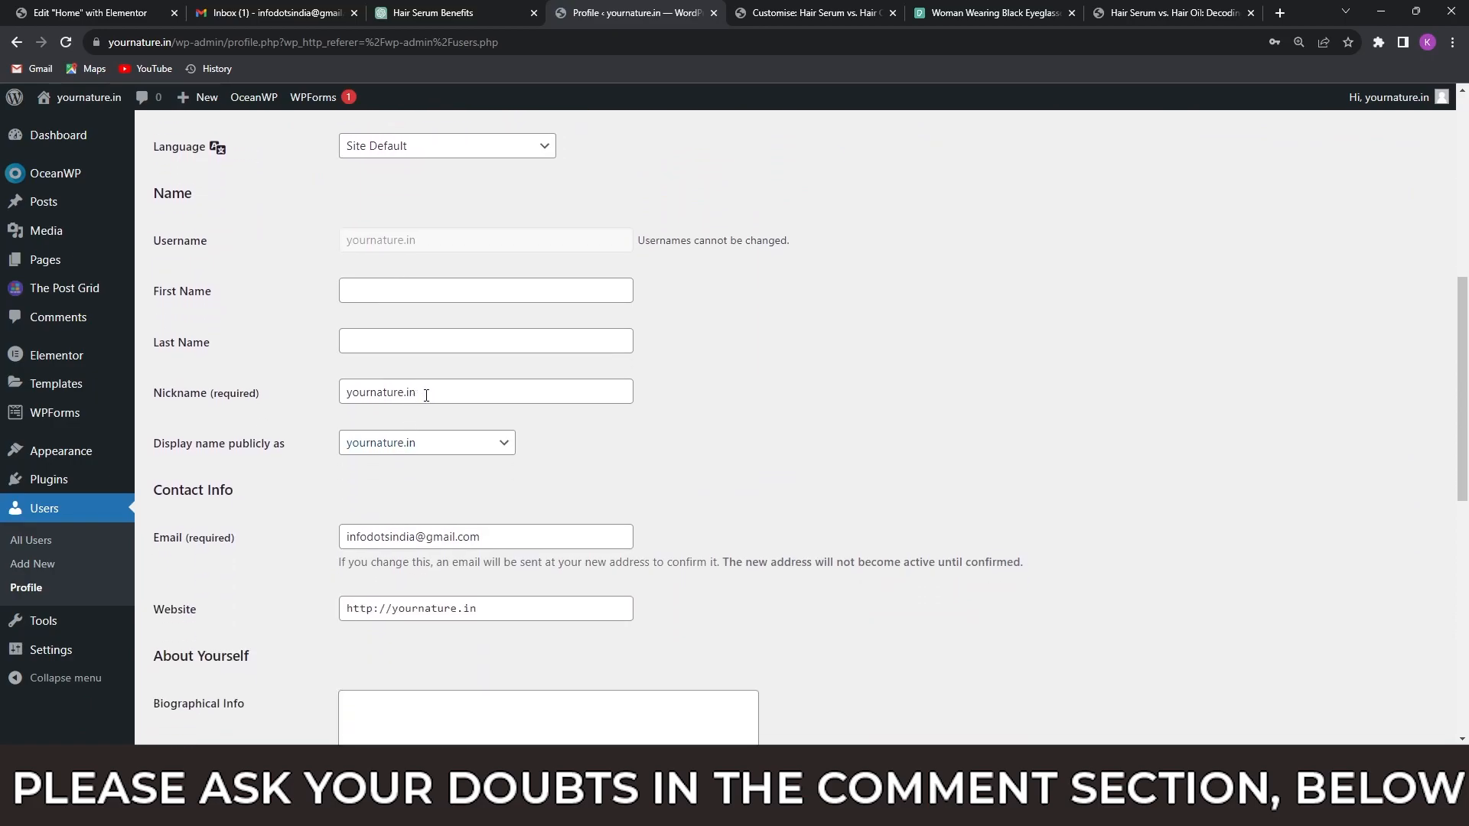
Set the profile's nickname to the author's first name, select it as the publicly displayed name, and update the profile.
left_click_drag(426, 395, 310, 399)
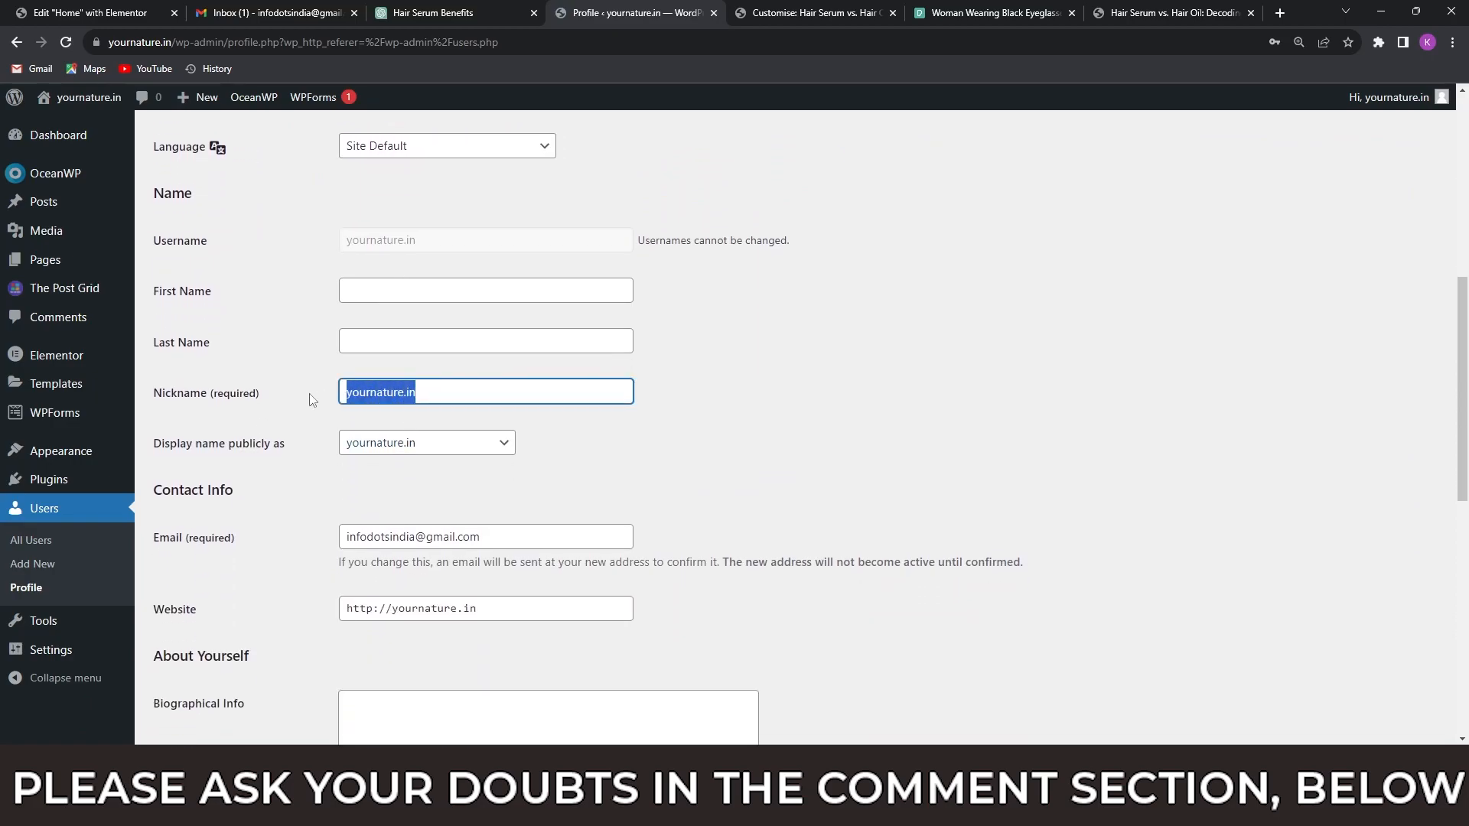
type("Pushpa")
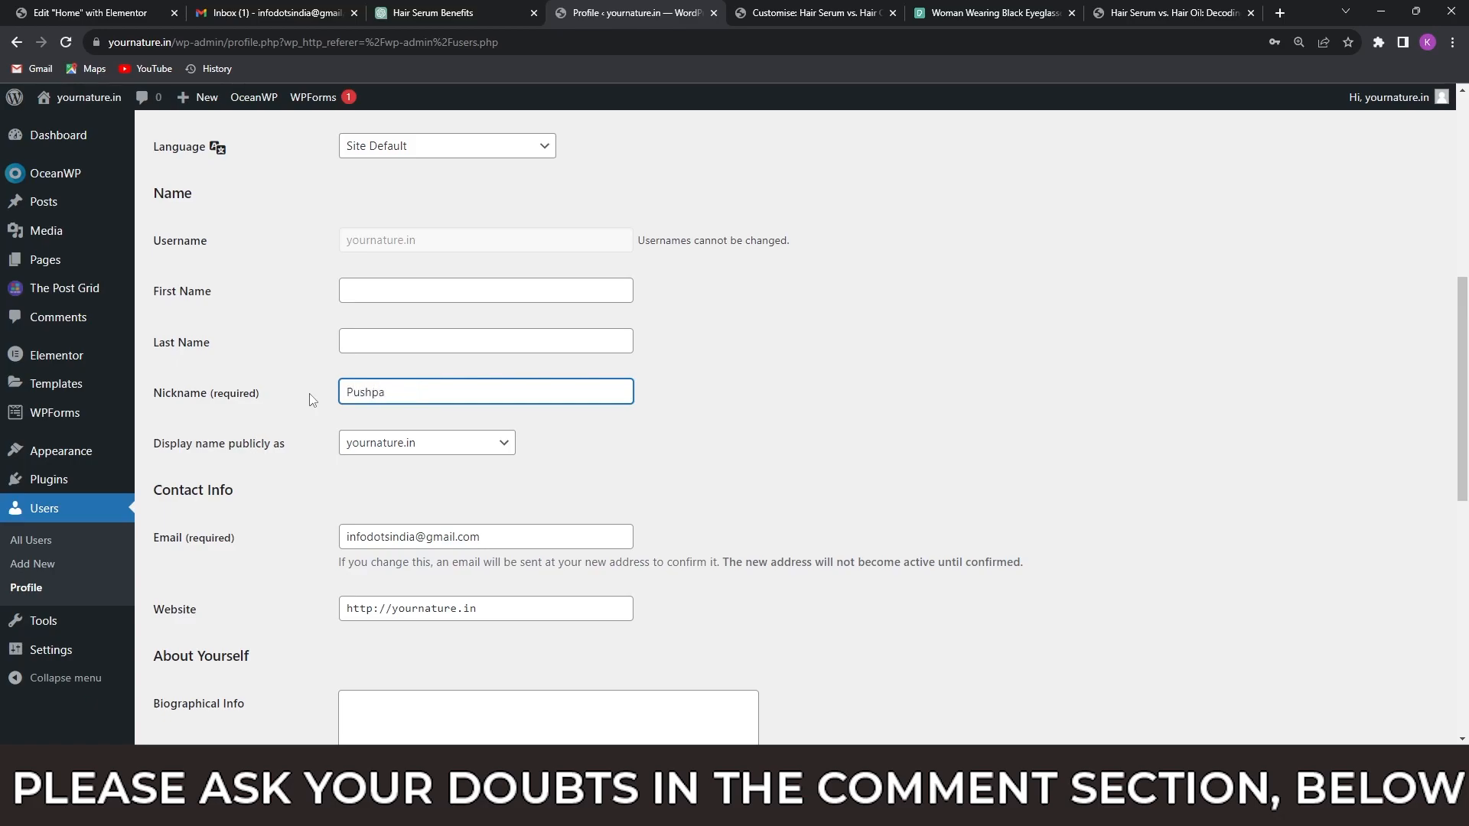
left_click(310, 391)
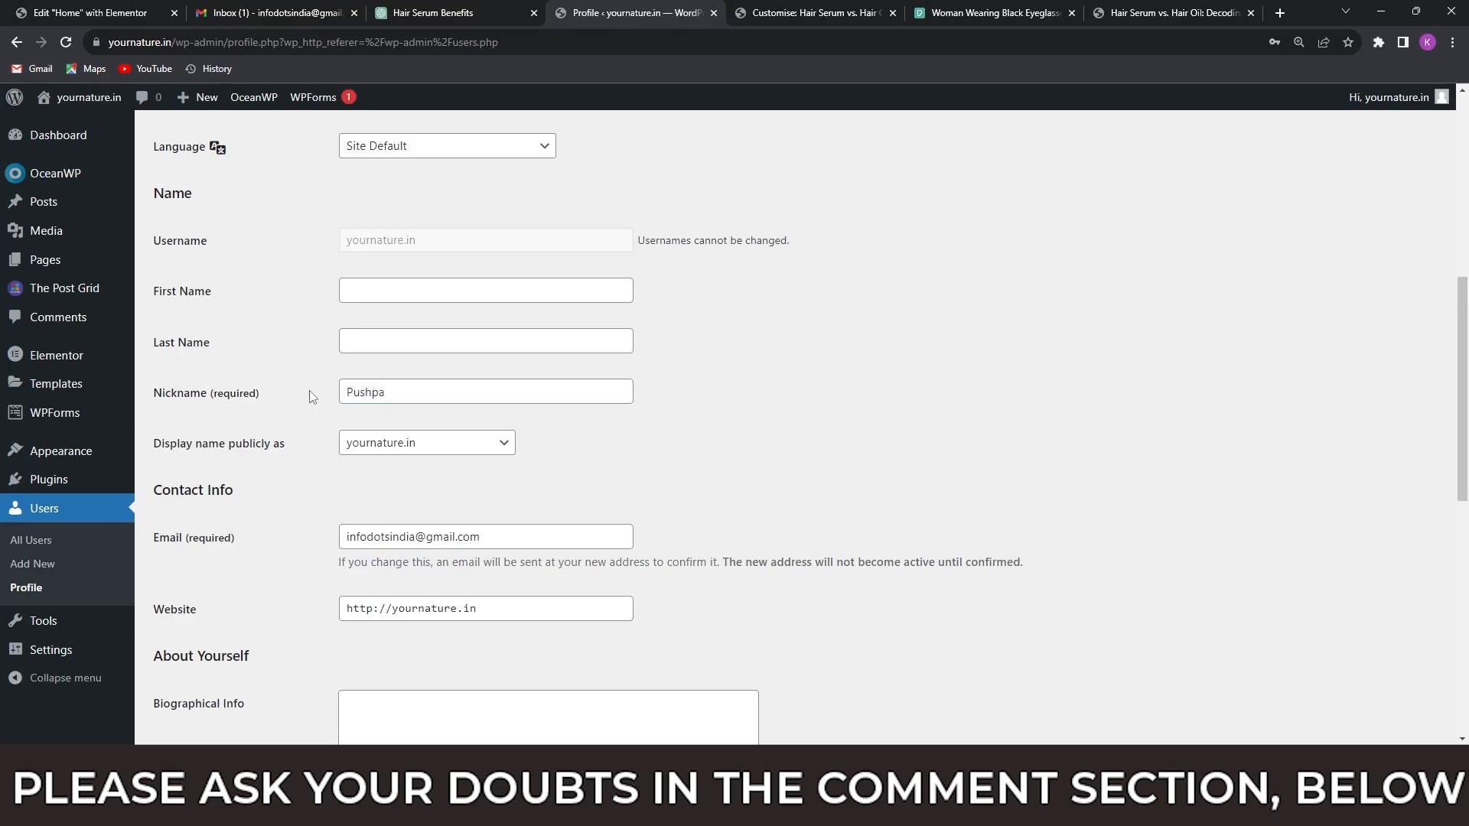
left_click(419, 450)
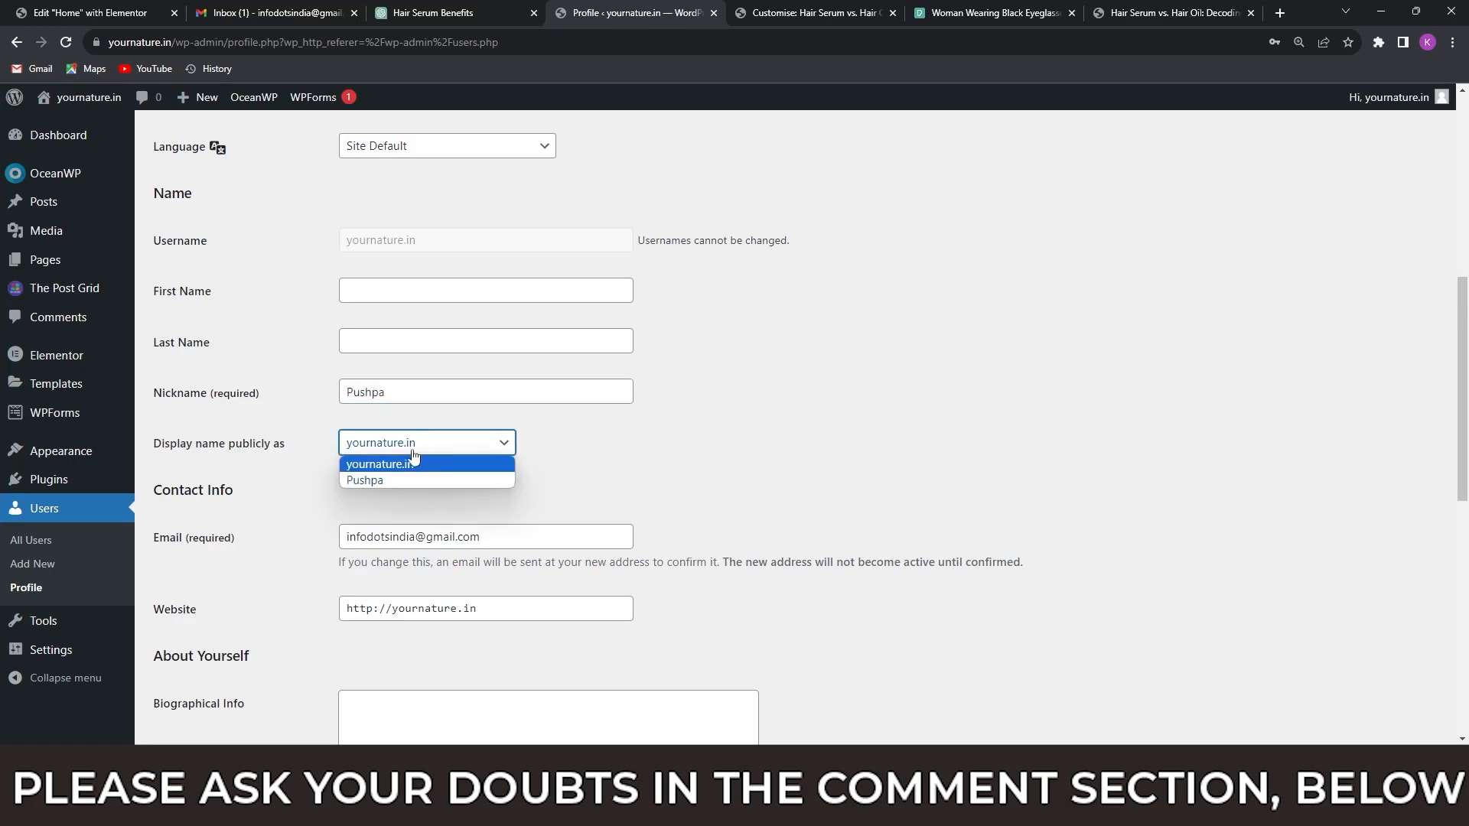
left_click(374, 481)
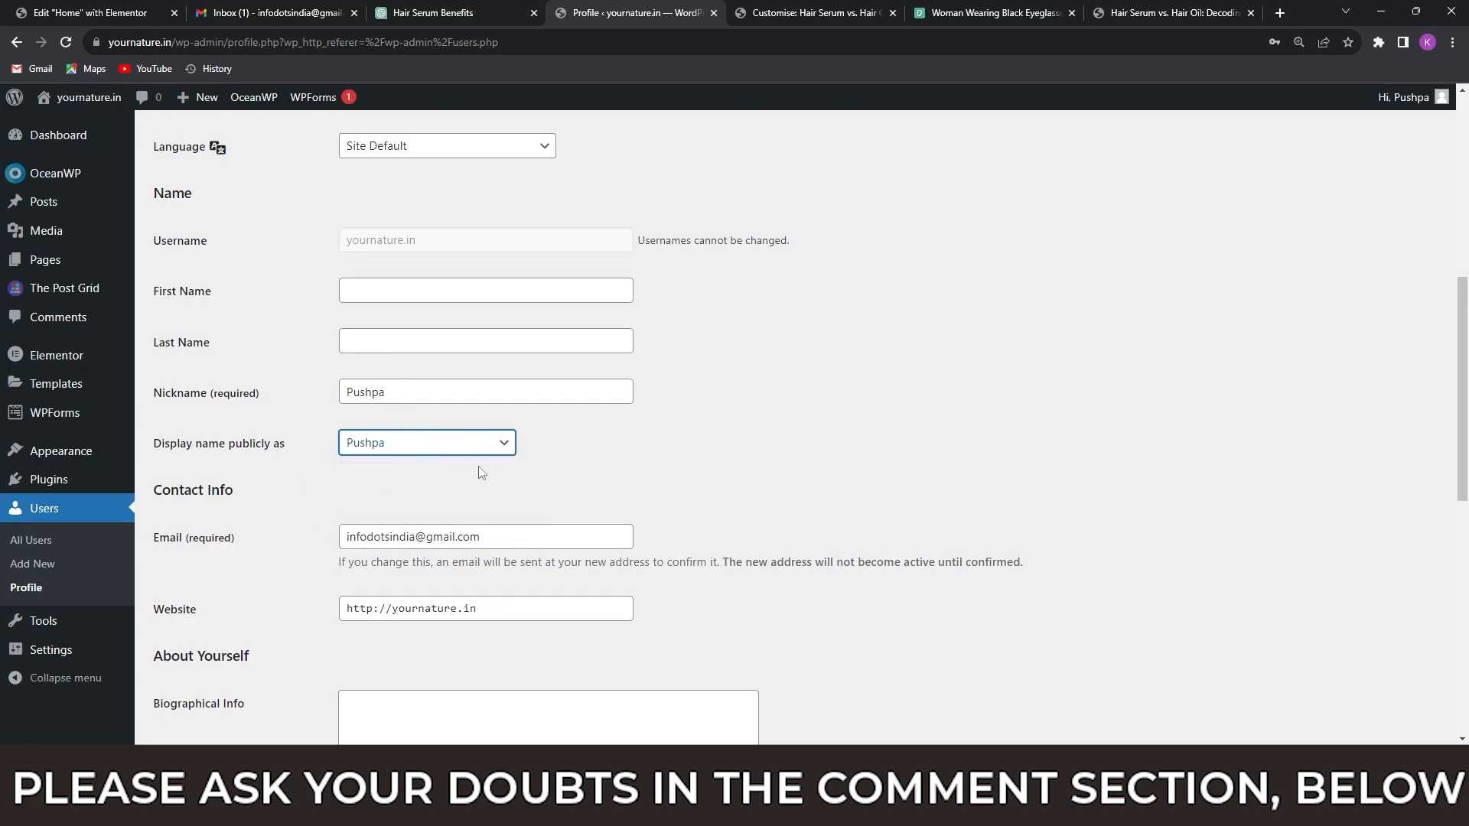
scroll(560, 464, "down", 9)
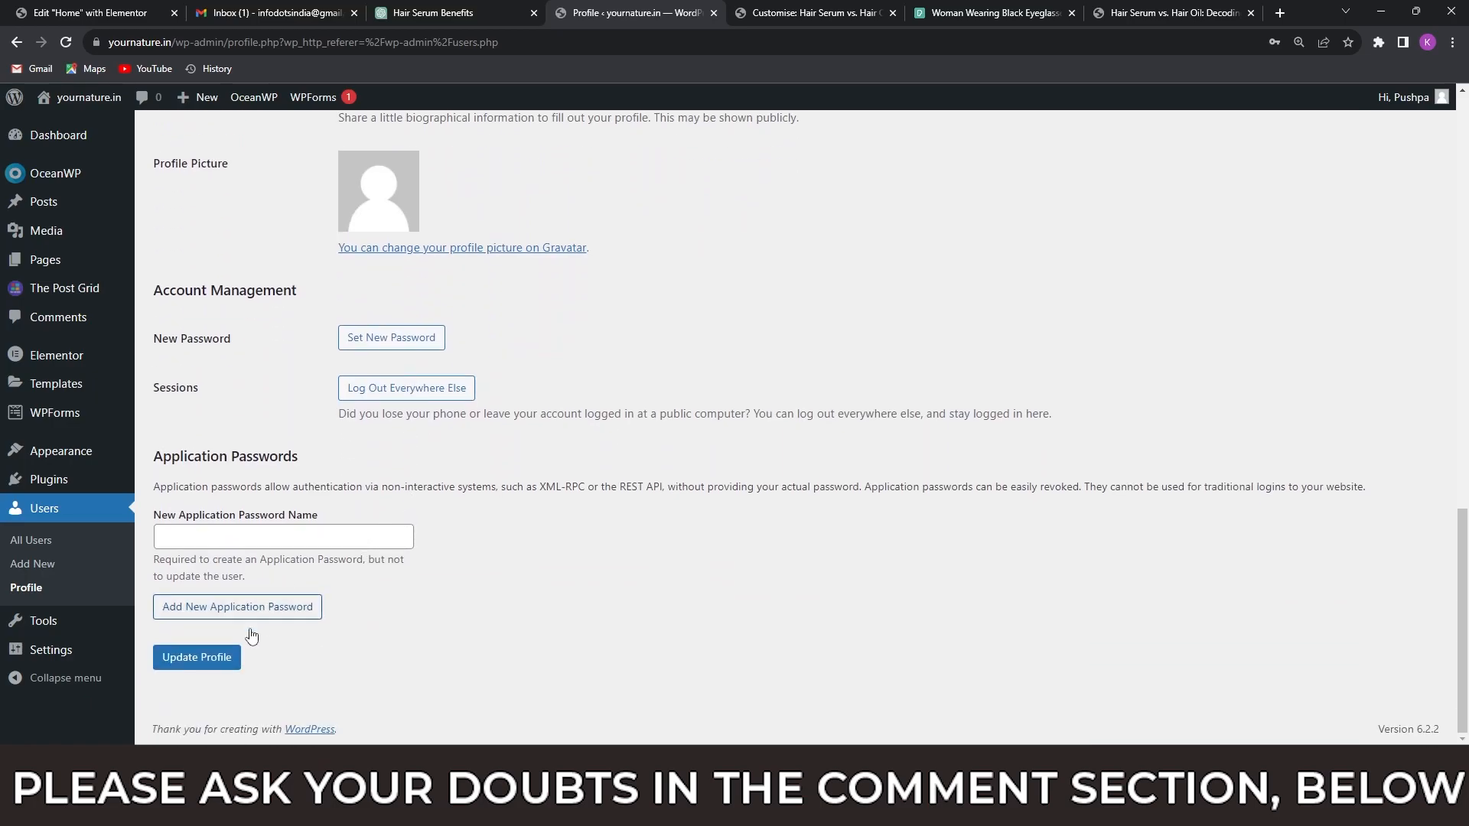
left_click(209, 663)
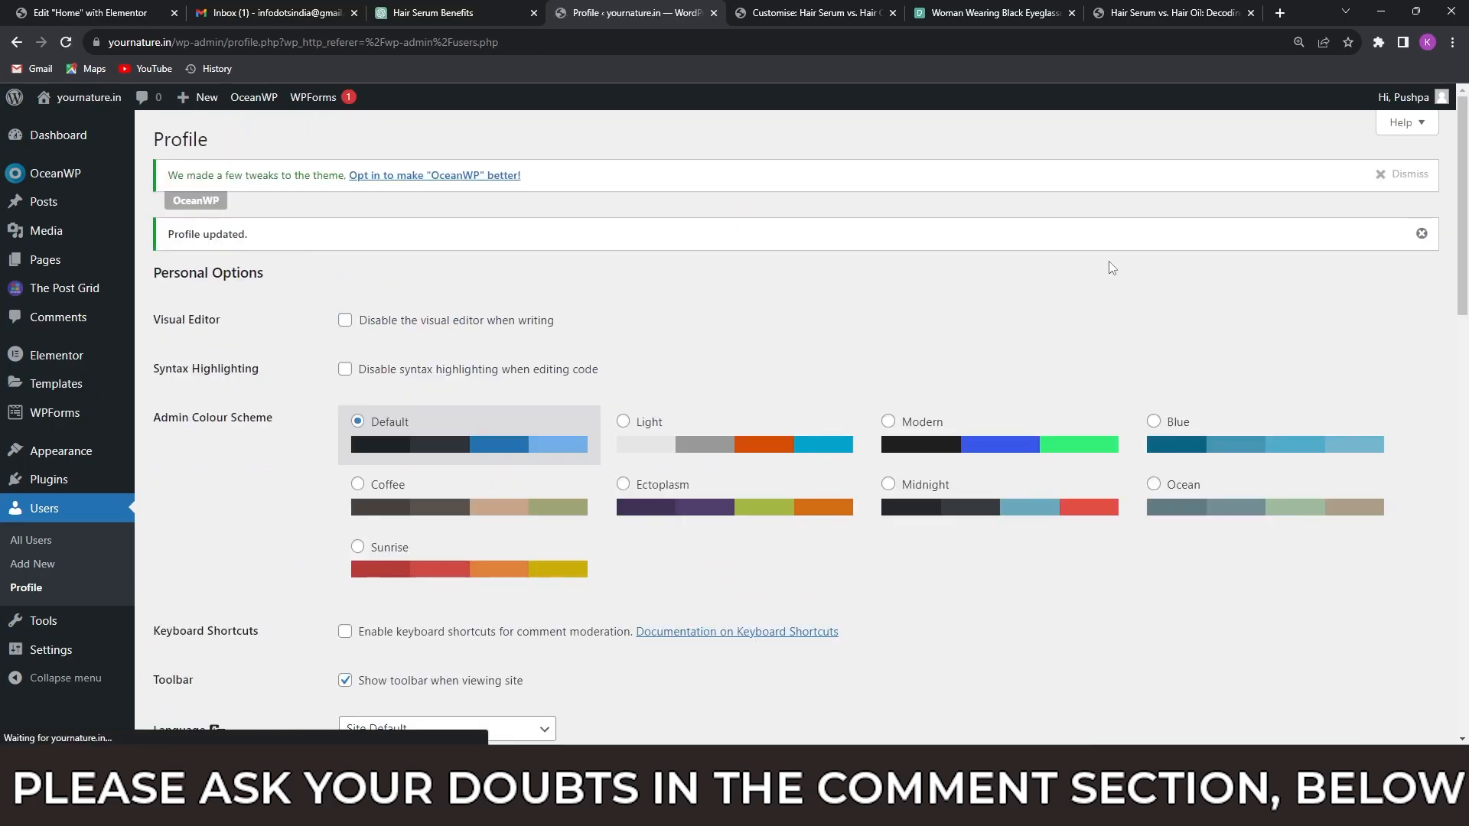
Reload the live post "Hair Serum vs. Hair Oil" and check the author name under its title and the surrounding article and sidebar.
left_click(1140, 13)
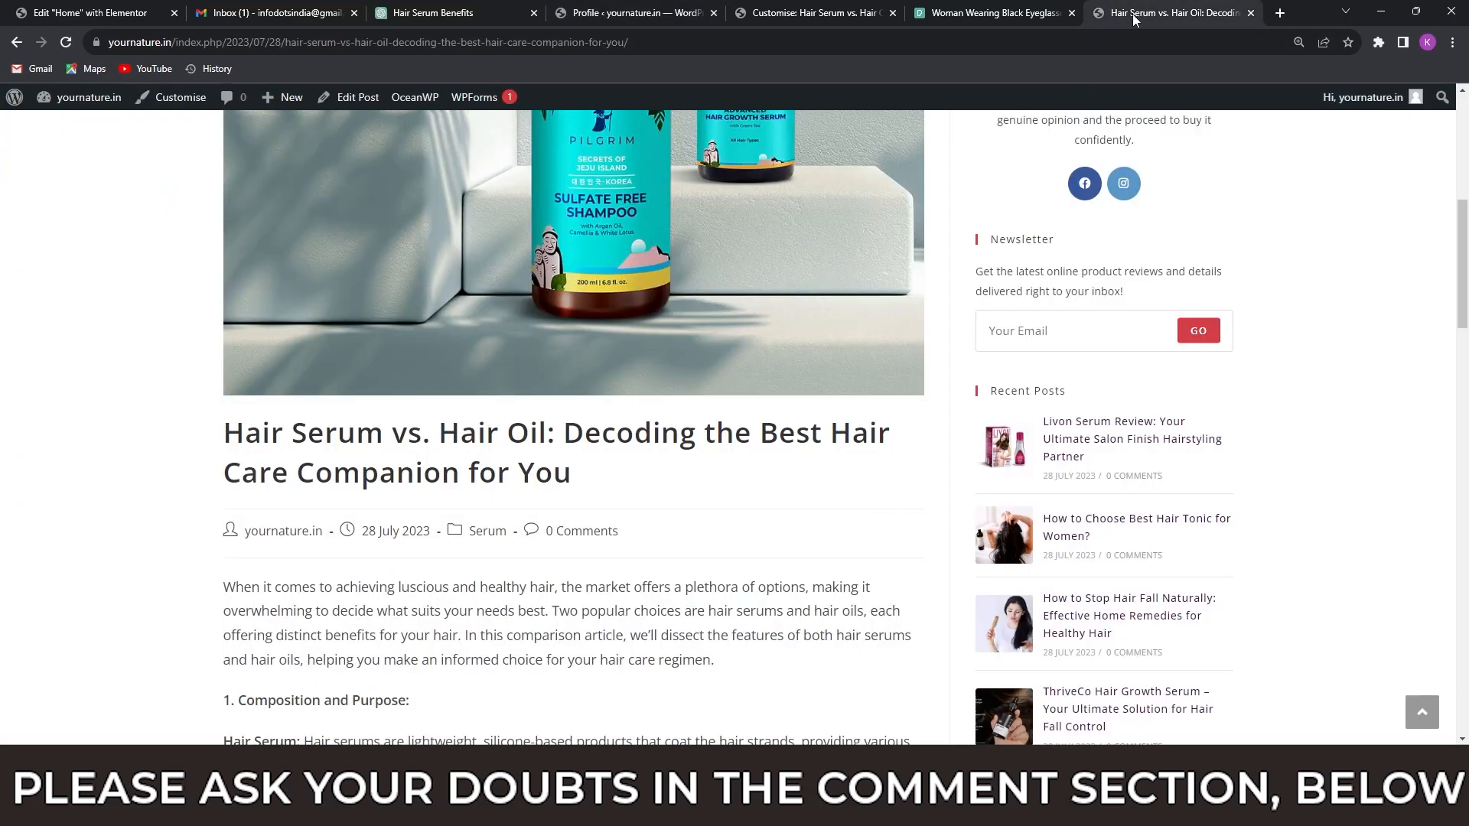
left_click(67, 44)
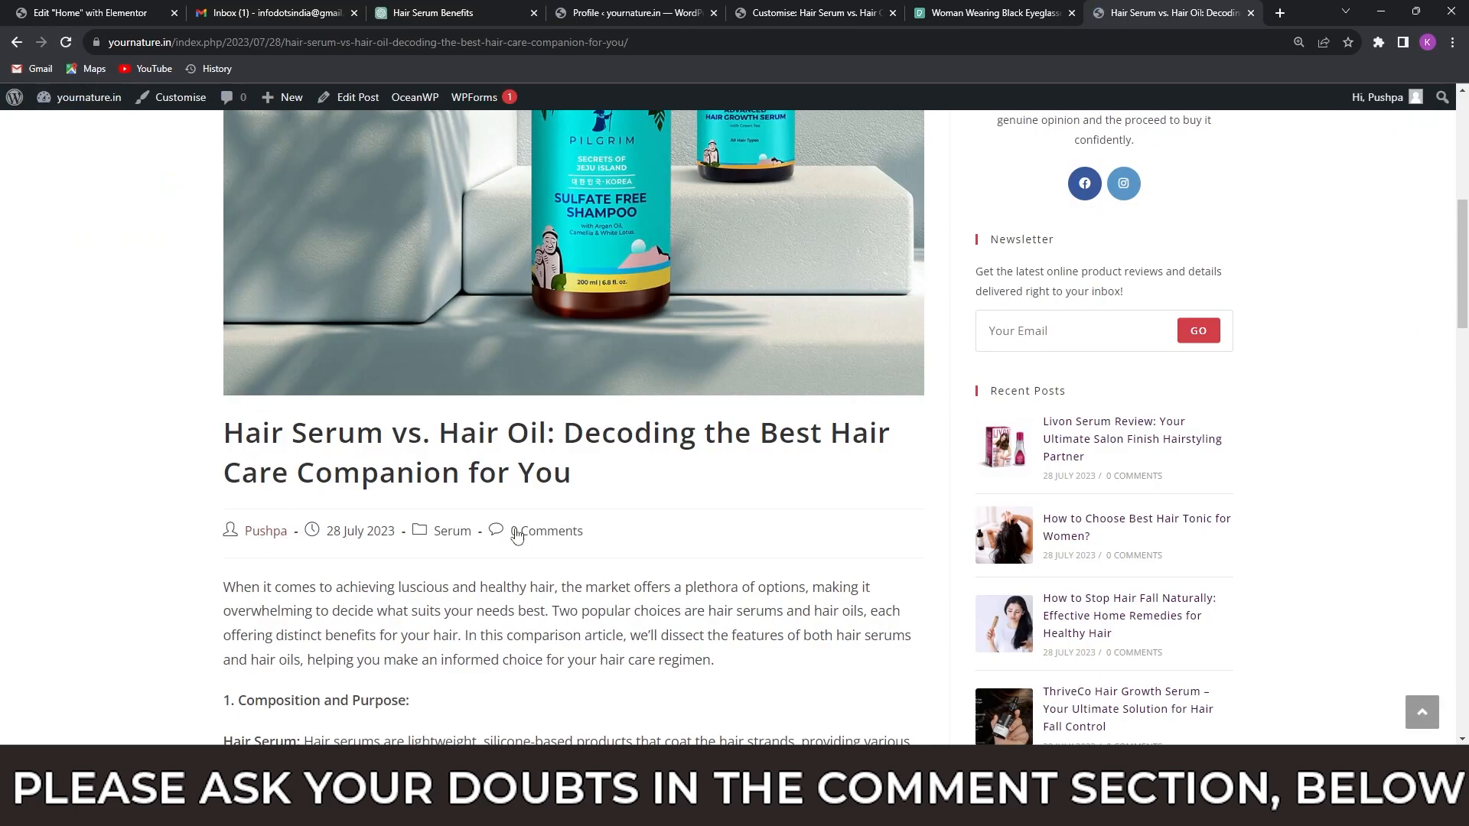
scroll(515, 531, "up", 5)
scroll(512, 526, "down", 20)
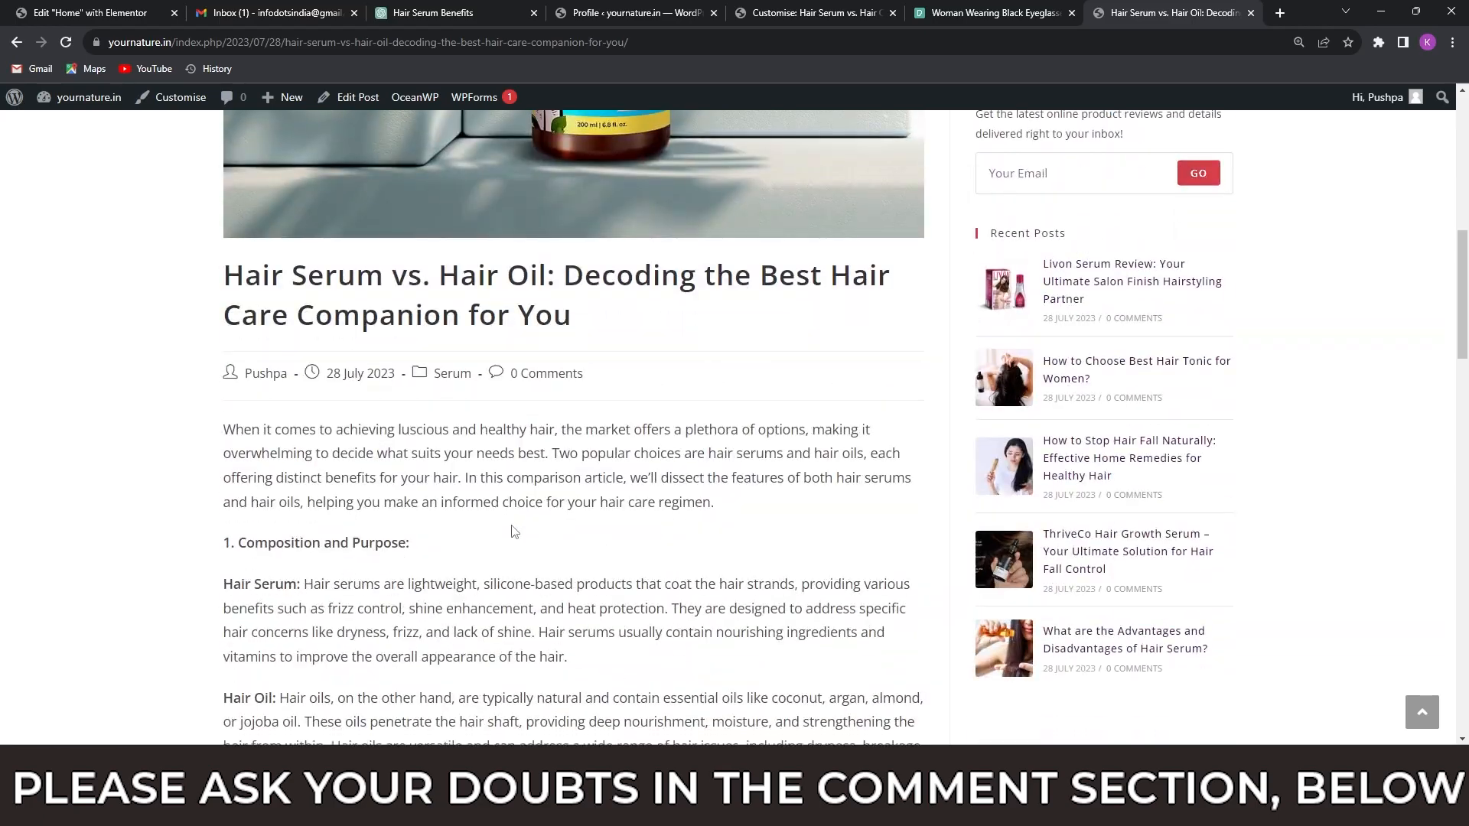
scroll(501, 525, "down", 5)
scroll(508, 517, "up", 20)
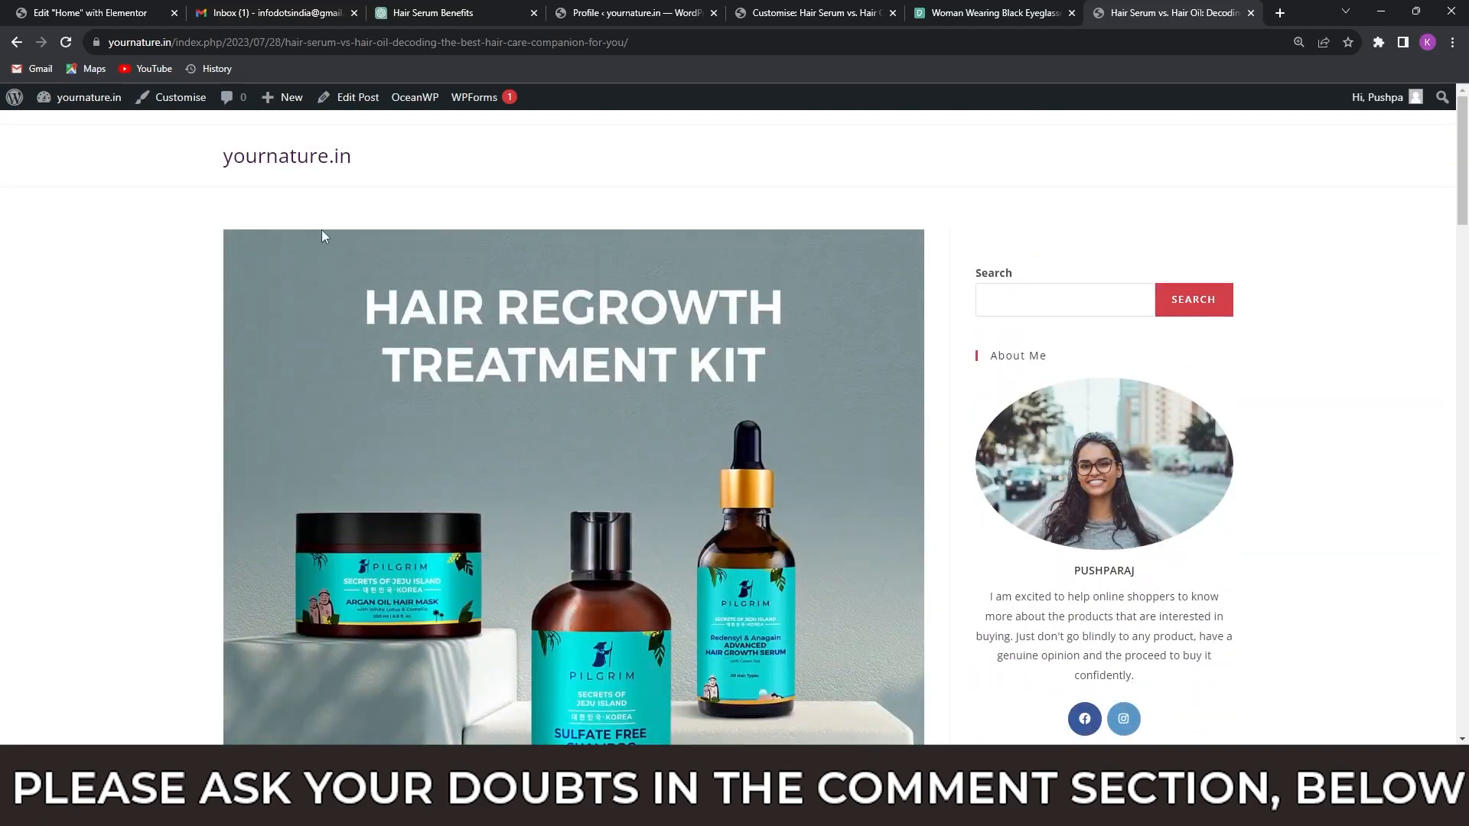
Go to the yournature.in homepage and look through its hero section and Popular Topics posts.
left_click(316, 161)
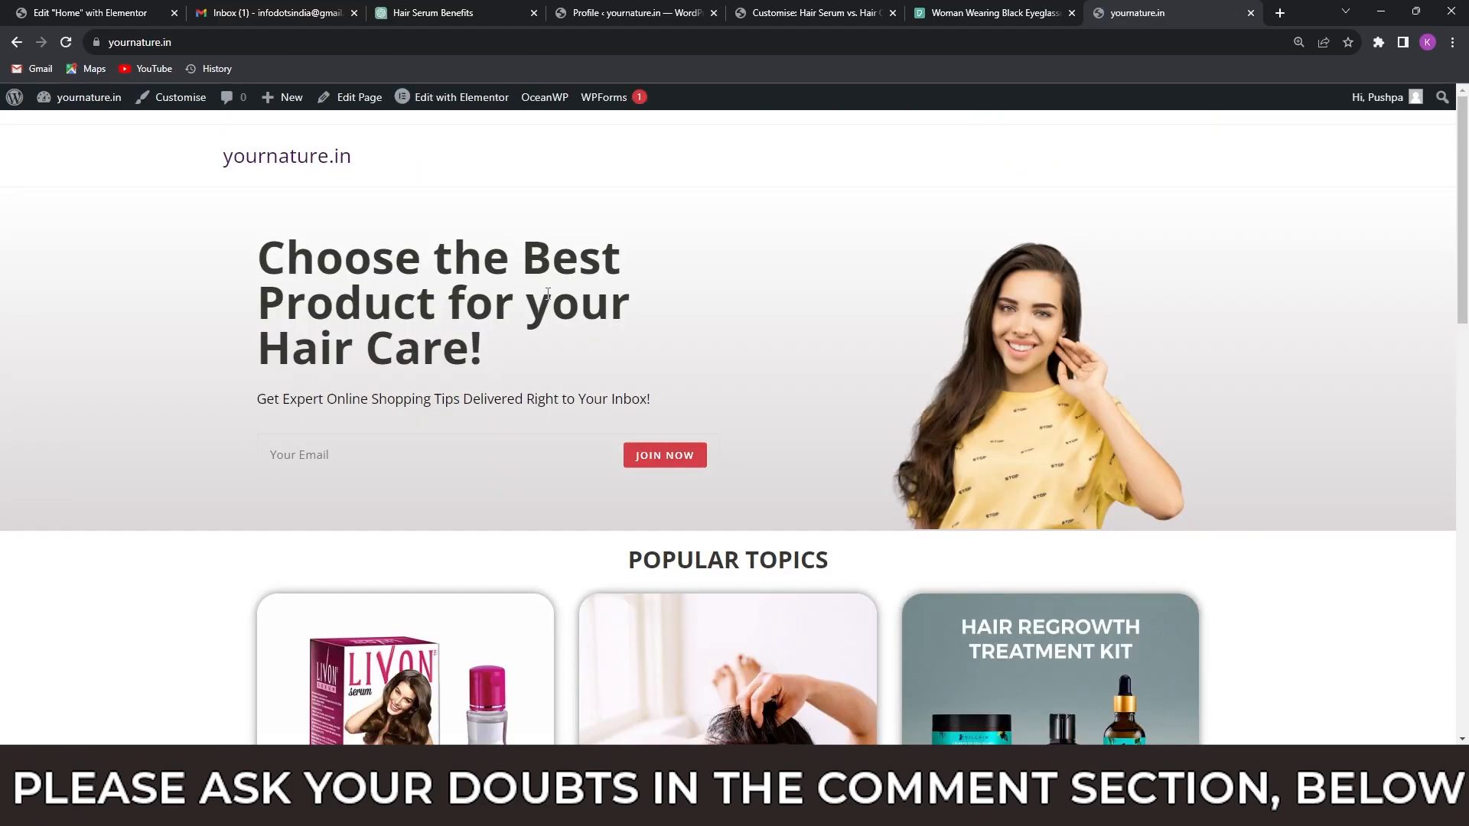
scroll(655, 352, "down", 10)
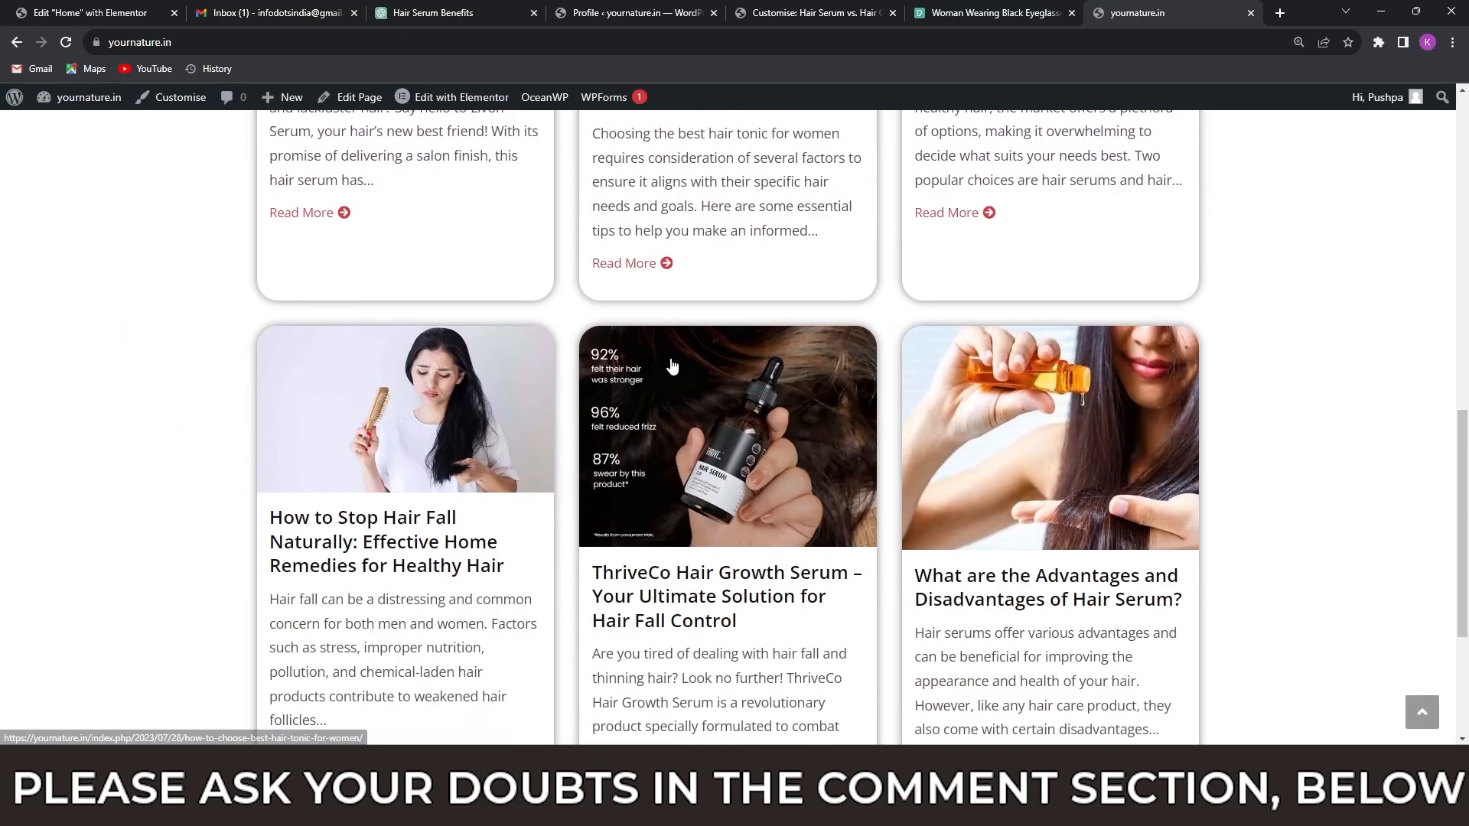
scroll(797, 402, "up", 10)
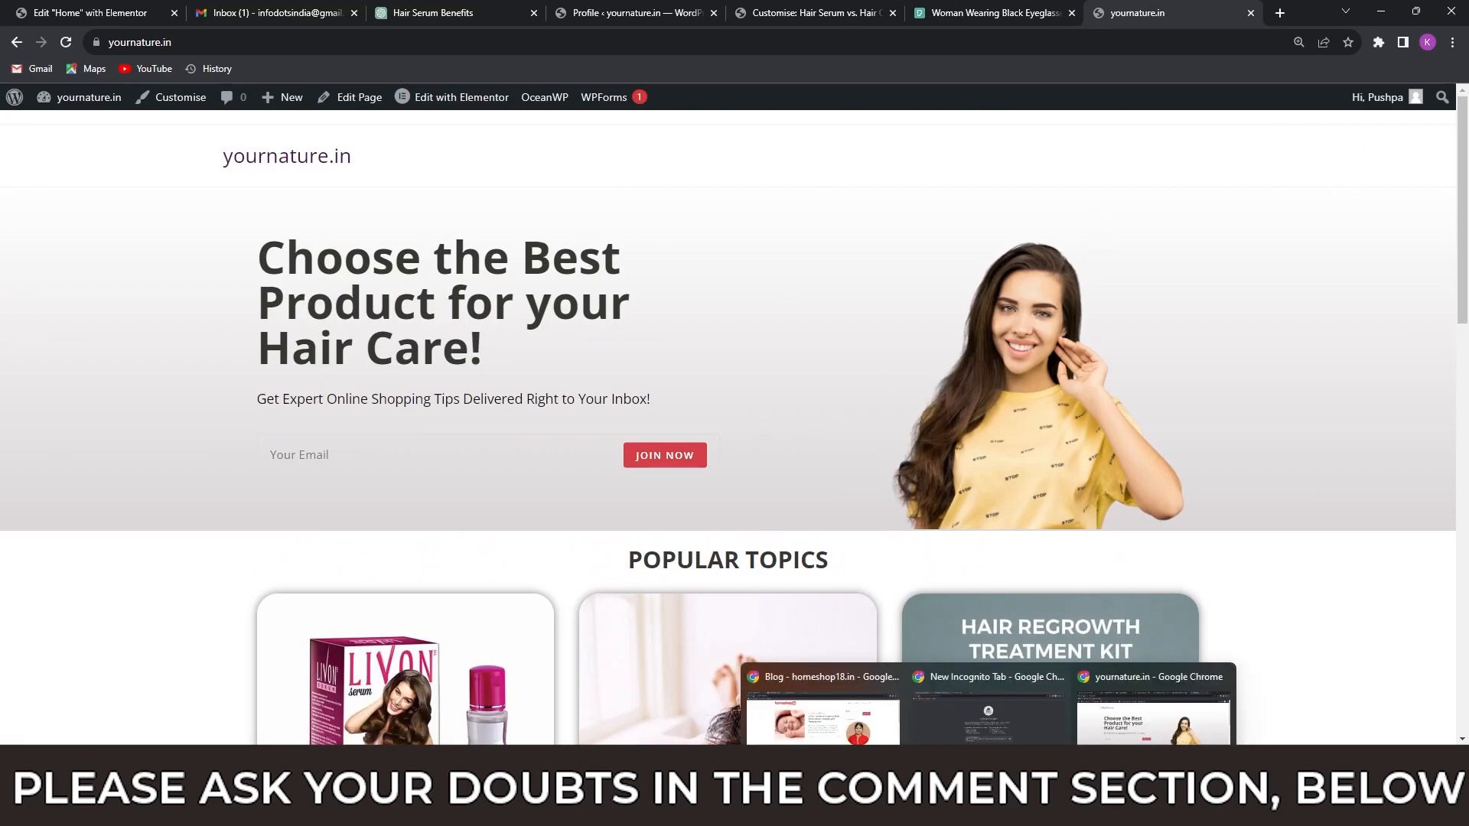
Switch to the homeshop18.in browser window, open its homepage, and examine the header, Popular Products section and footer.
left_click(822, 689)
left_click(384, 114)
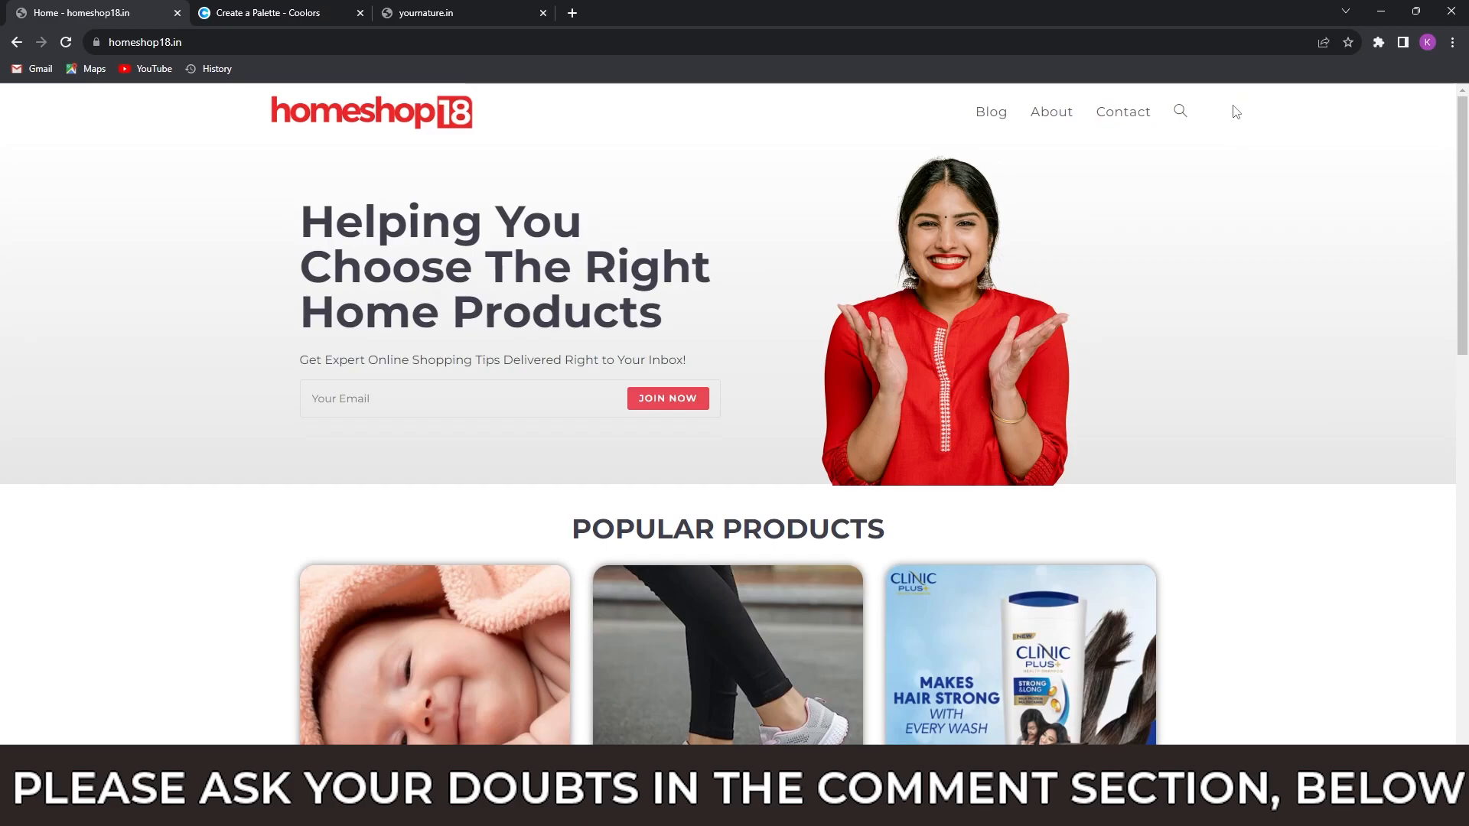
scroll(772, 435, "down", 15)
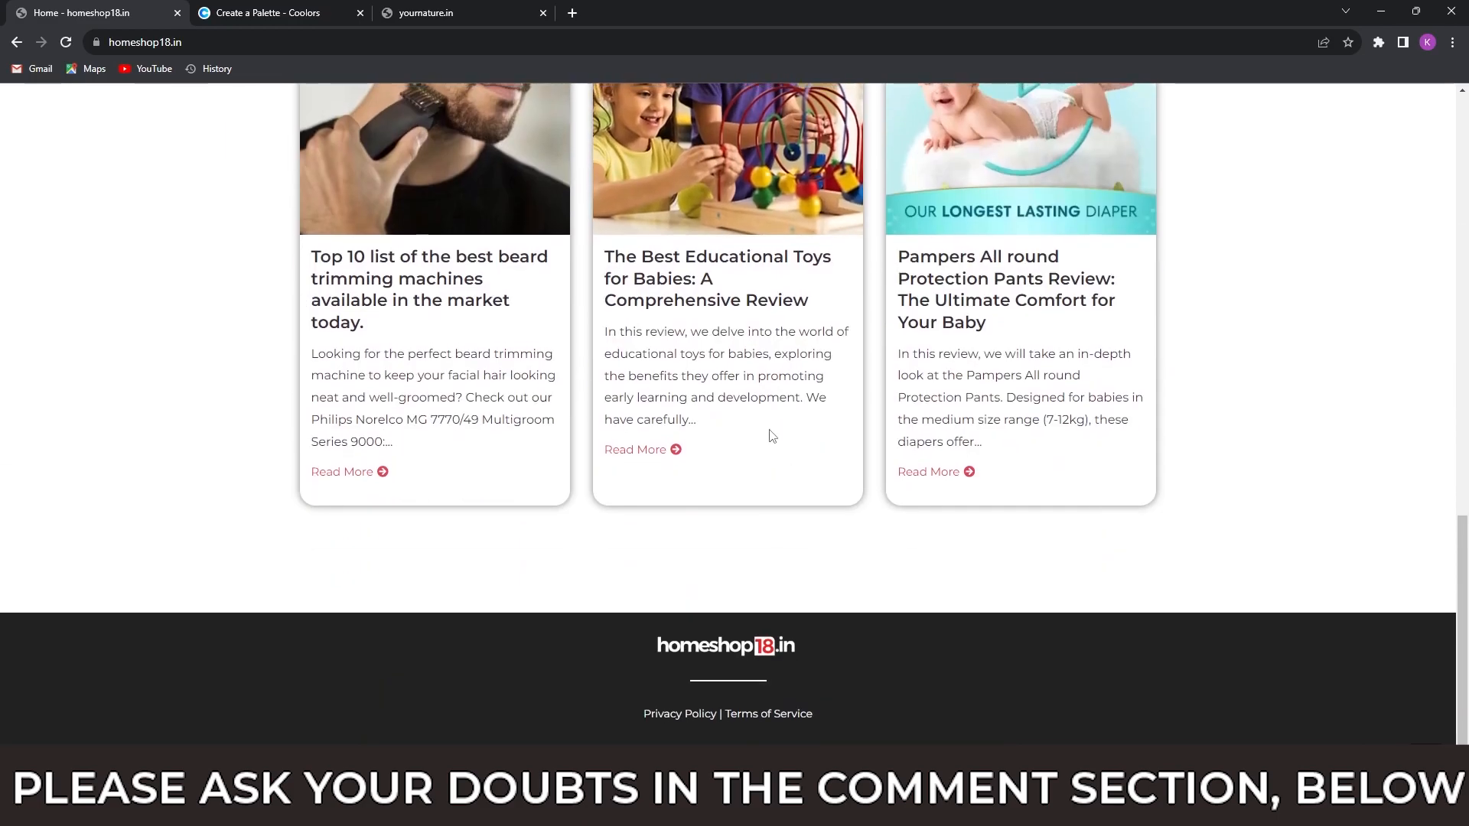
scroll(772, 436, "up", 14)
scroll(773, 434, "up", 1)
Return to the yournature.in window, open the post "How to Choose Best Hair Tonic for Women?" and review it down to its comment section.
mouse_move(988, 810)
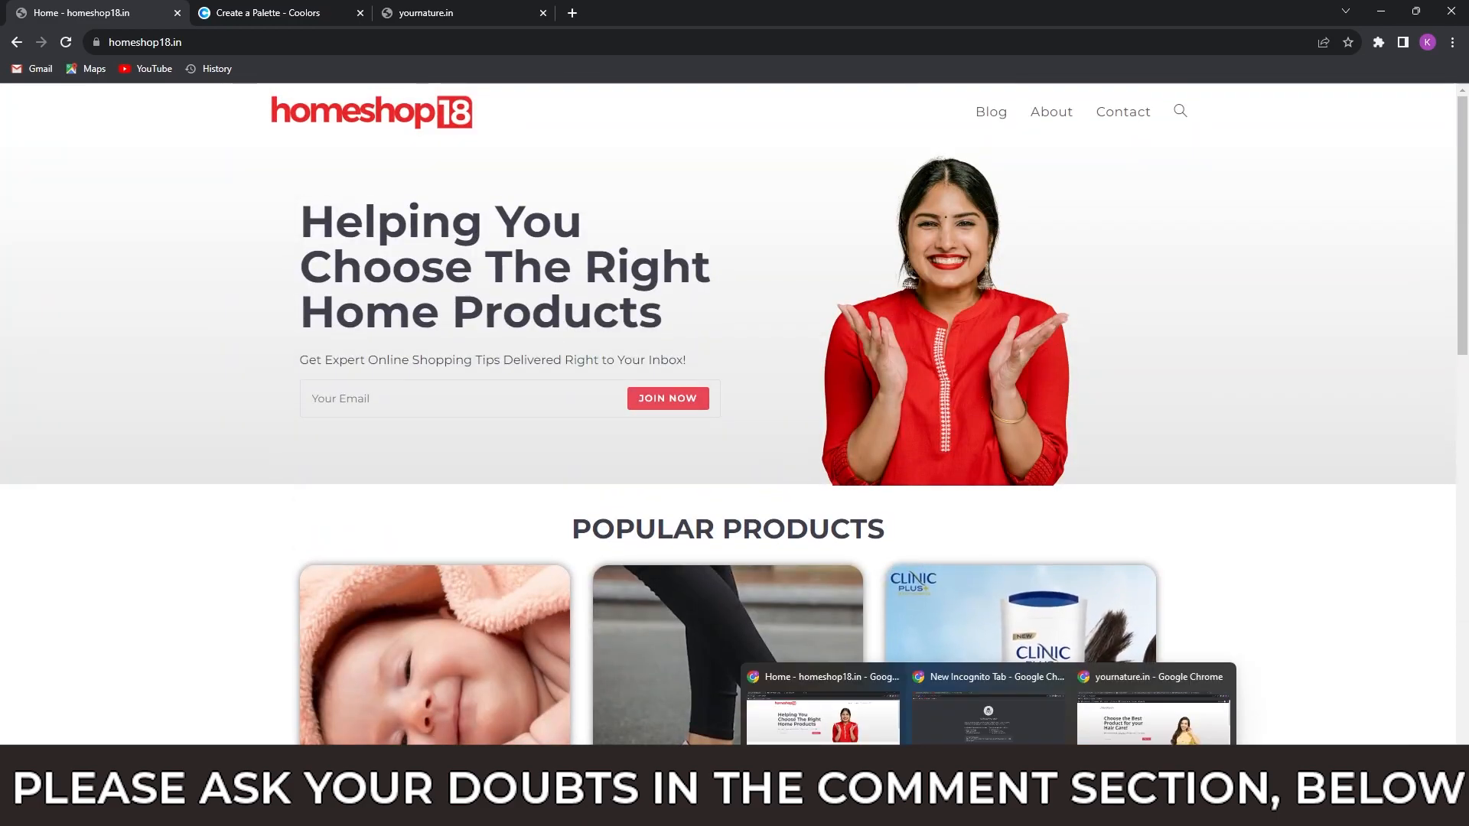
left_click(1148, 739)
scroll(541, 417, "down", 8)
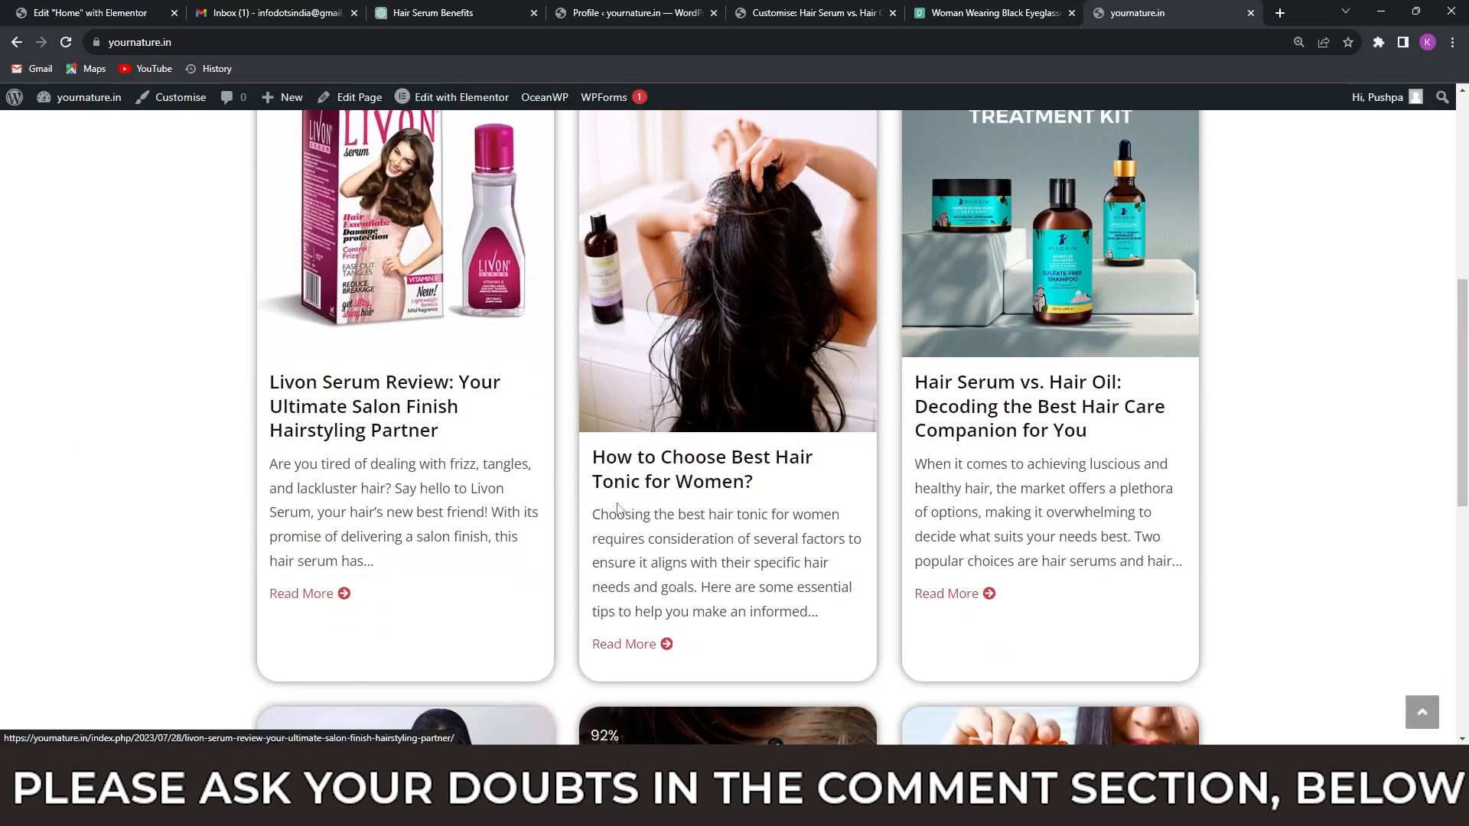
left_click(656, 496)
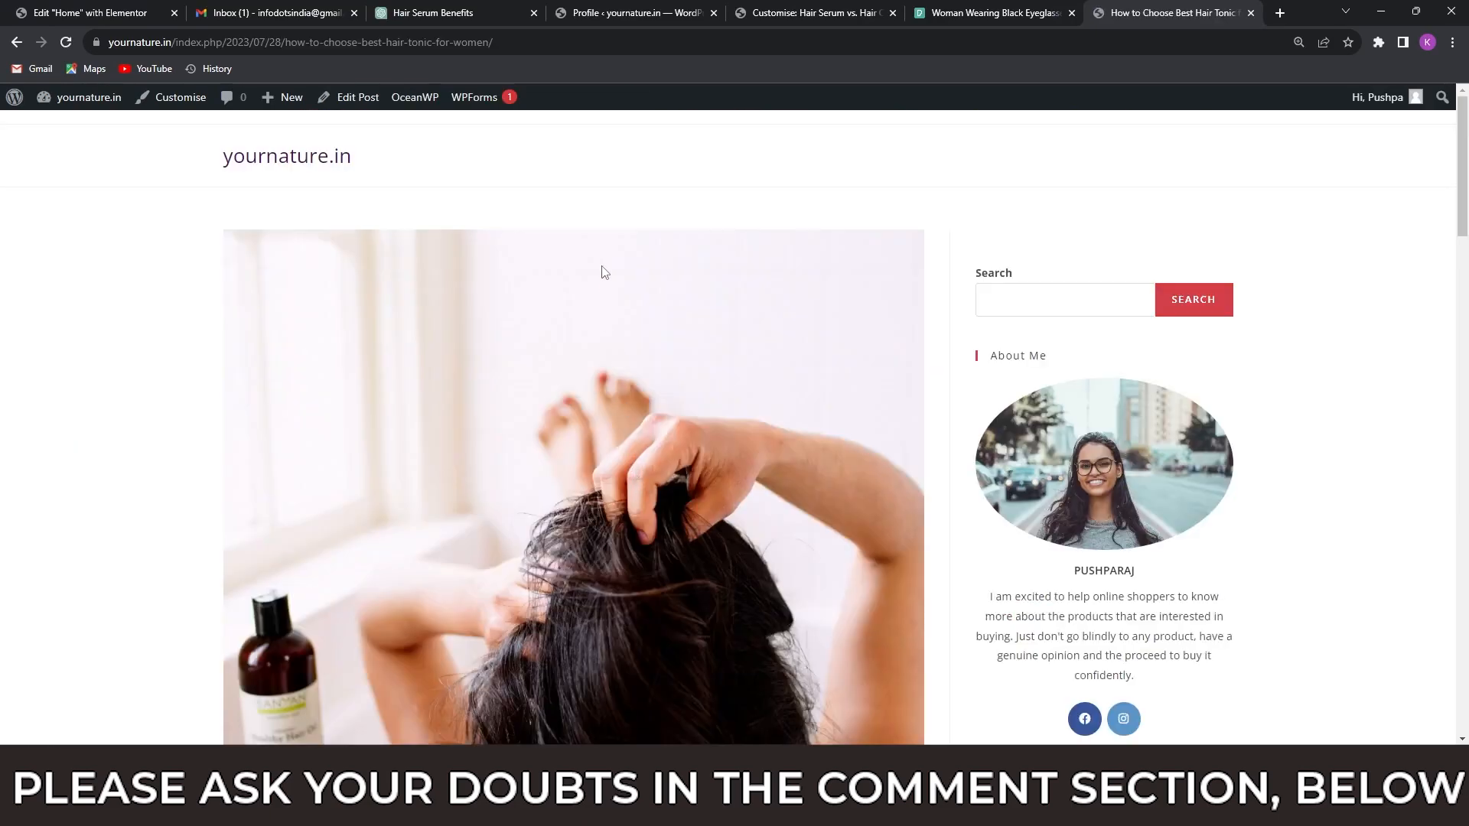
scroll(600, 274, "down", 5)
scroll(599, 274, "down", 7)
scroll(1094, 331, "up", 9)
scroll(1094, 331, "down", 2)
scroll(1004, 347, "down", 20)
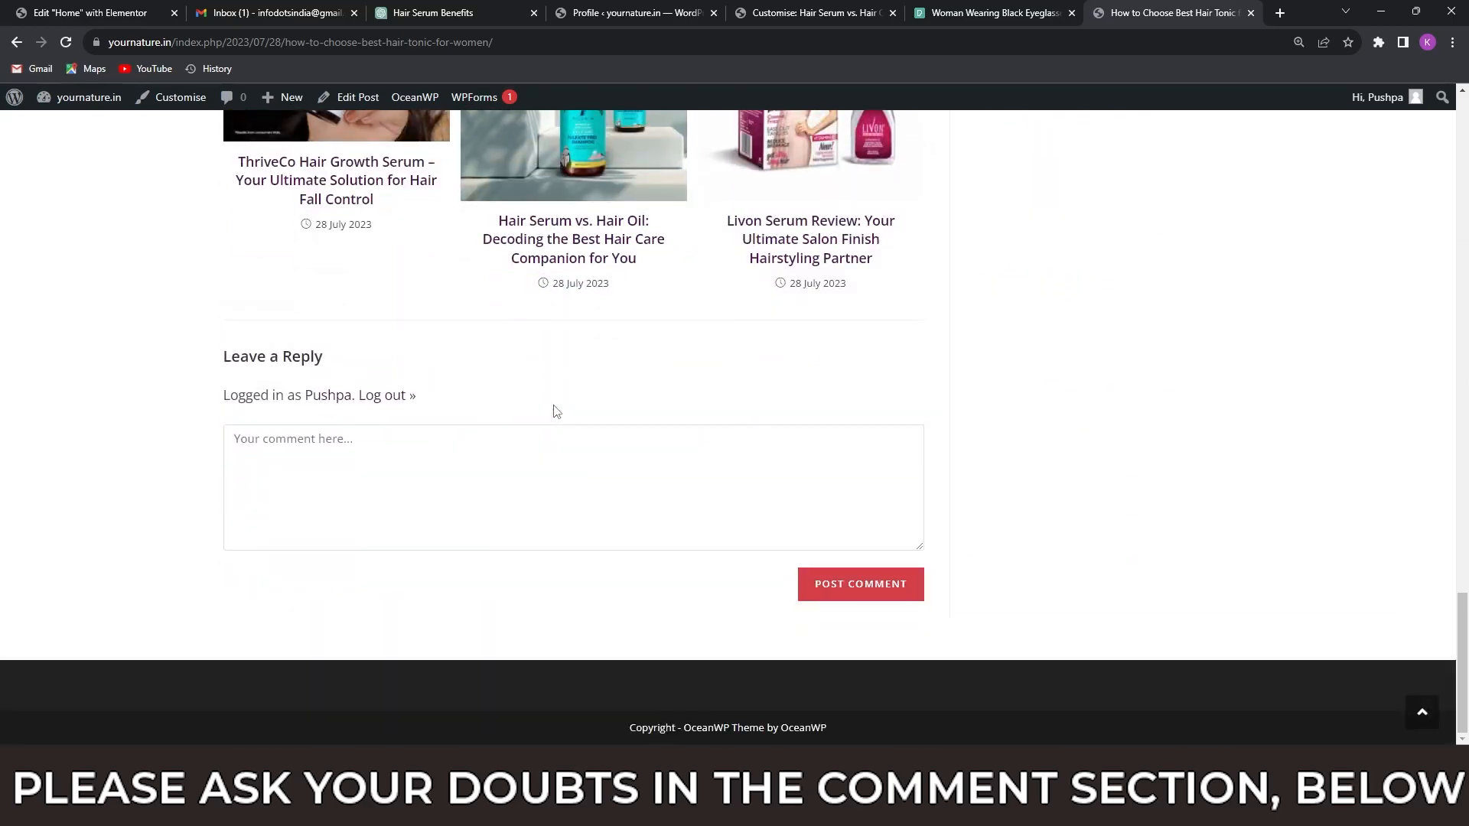
scroll(556, 412, "up", 8)
scroll(556, 412, "up", 15)
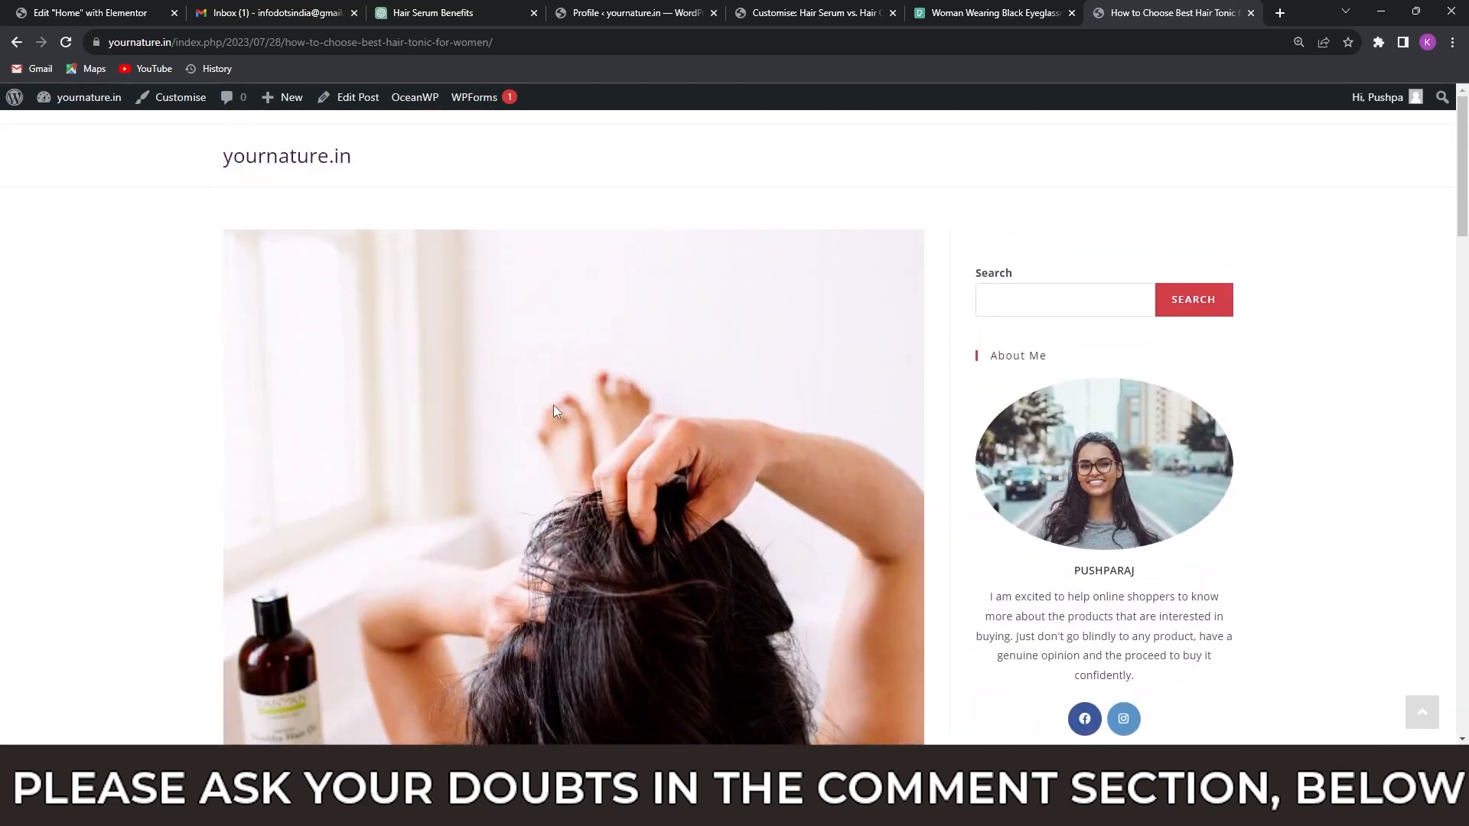
Review the yournature.in homepage again and switch to the image viewer showing the sitemap 0005-Sitemap_Blog.png.
left_click(320, 163)
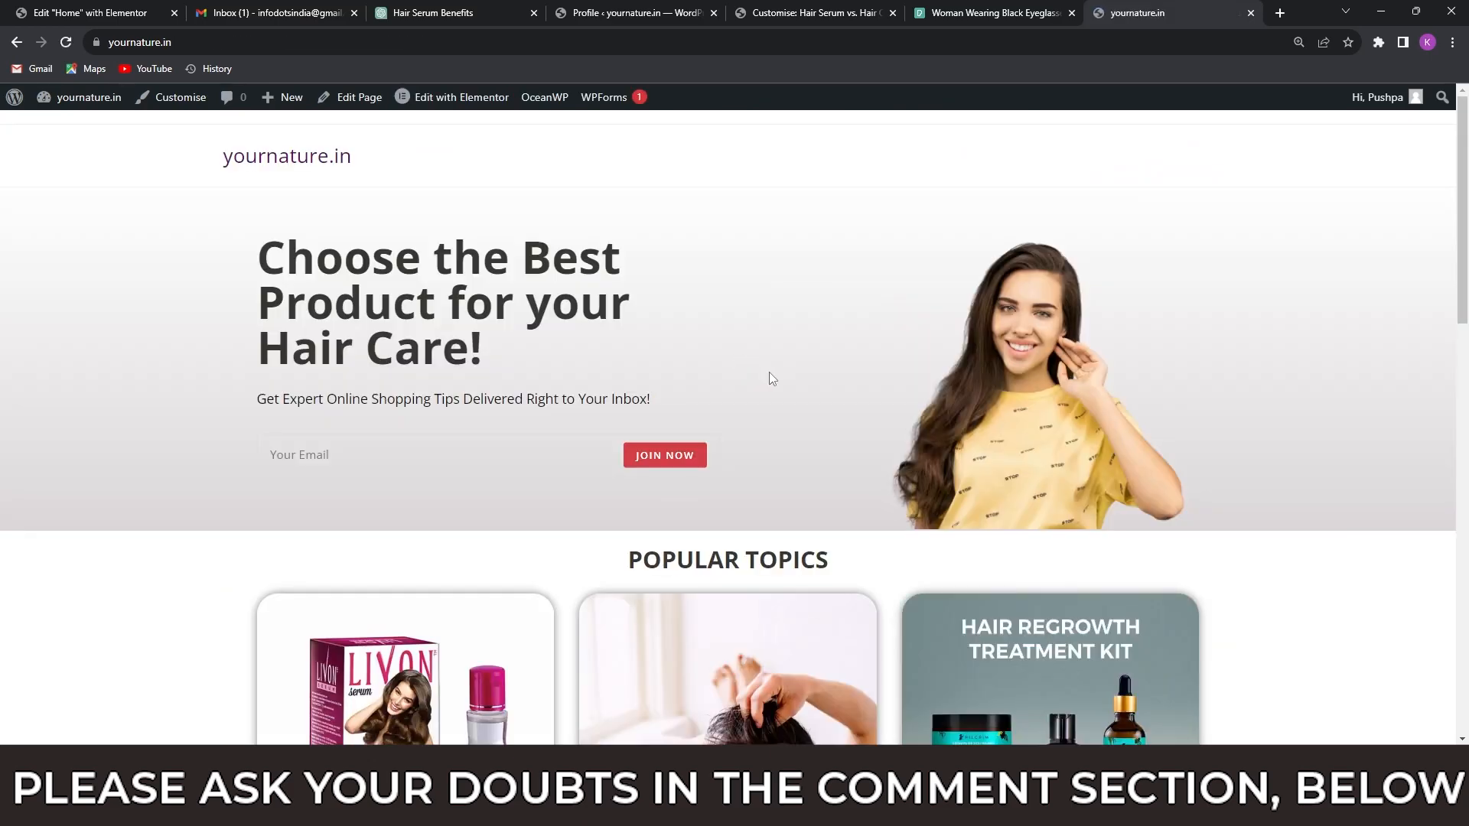
scroll(770, 378, "down", 2)
scroll(769, 378, "up", 2)
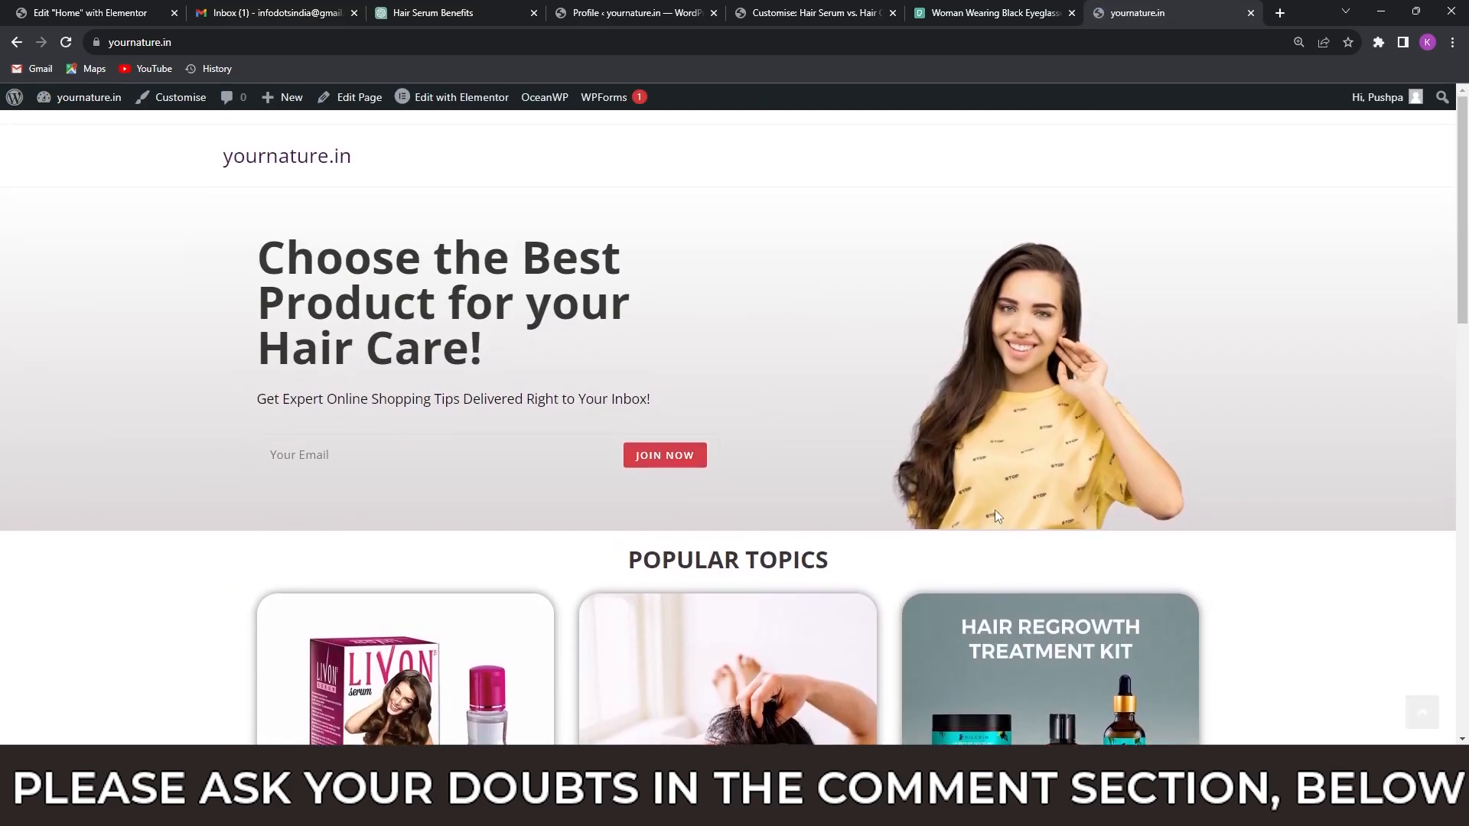
left_click(910, 715)
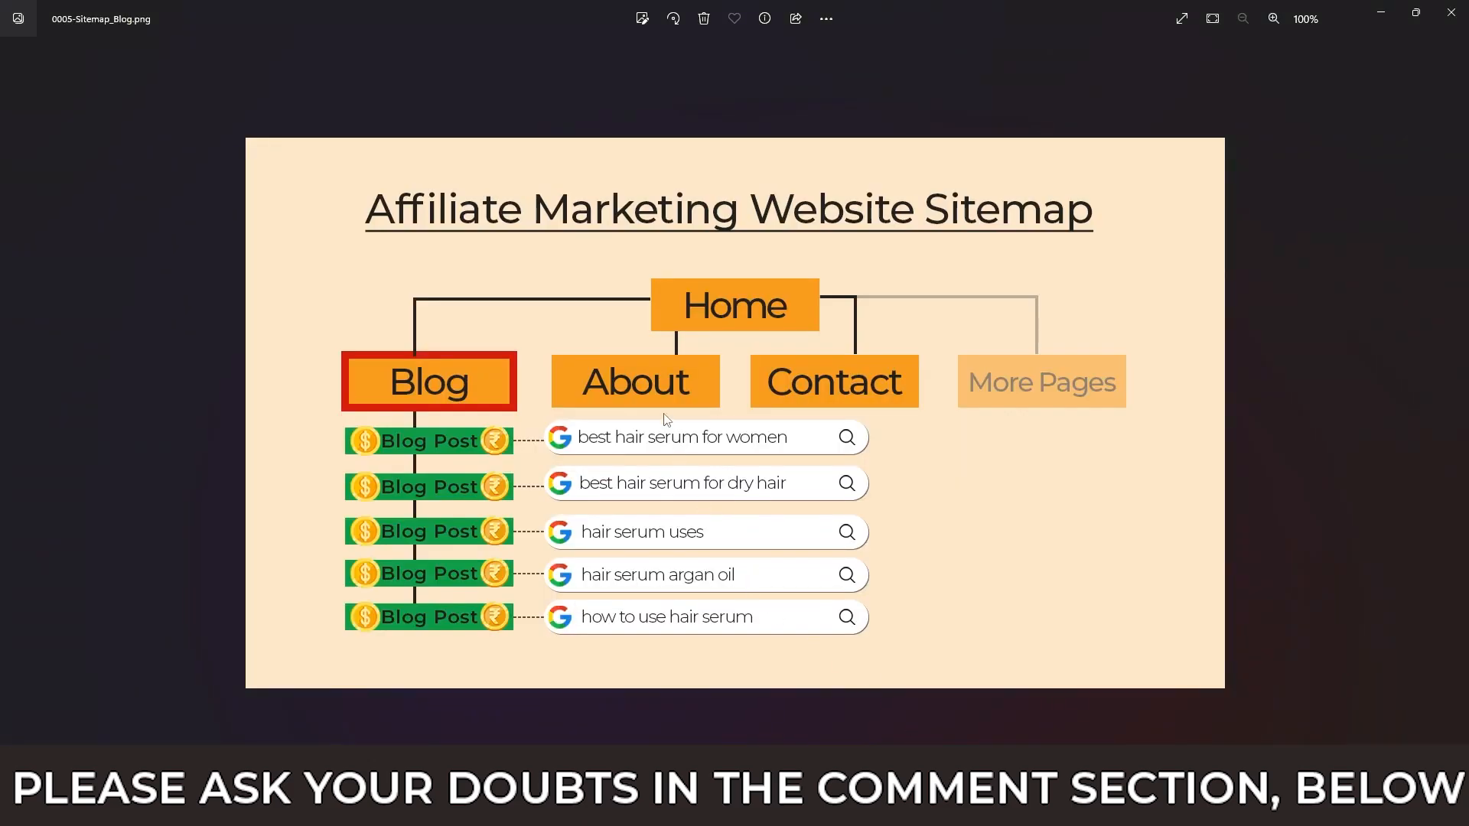